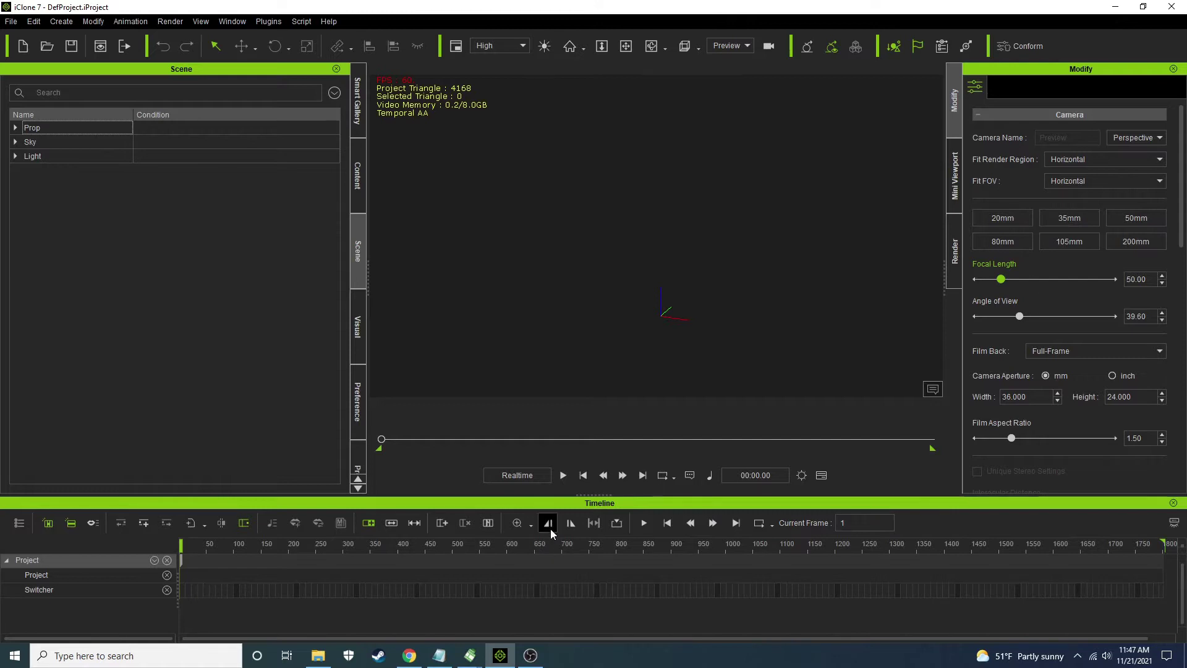
Load the Chuck avatar from the G5 Character folder of the avatar templates into the scene
left_click(358, 178)
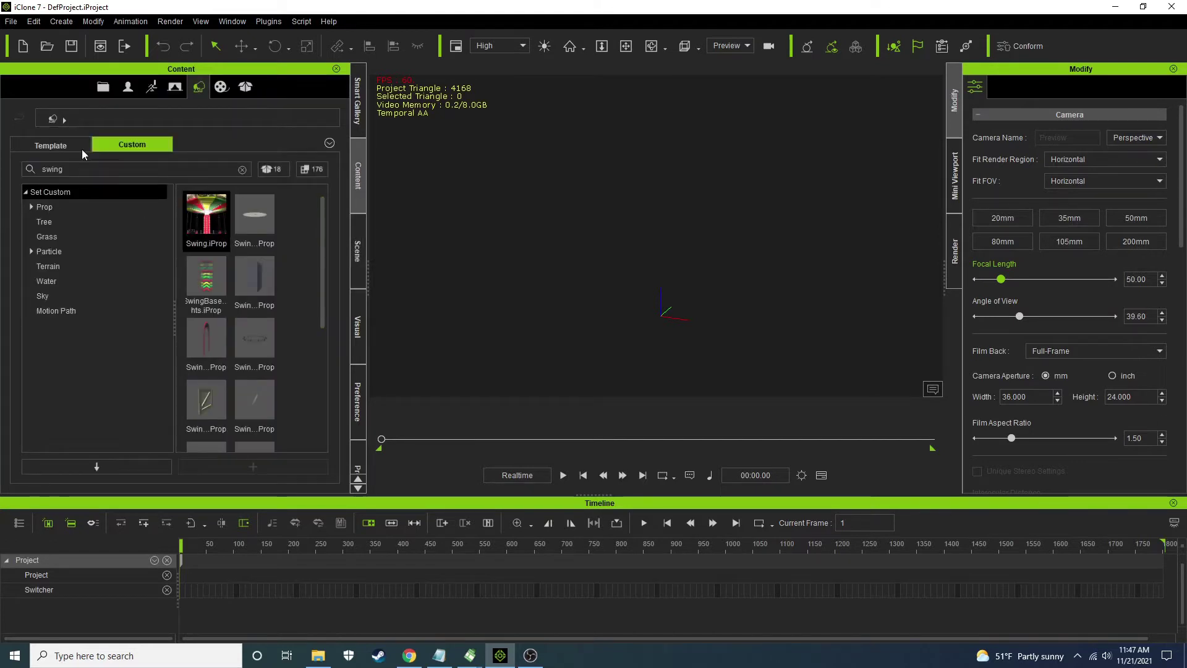
left_click(128, 87)
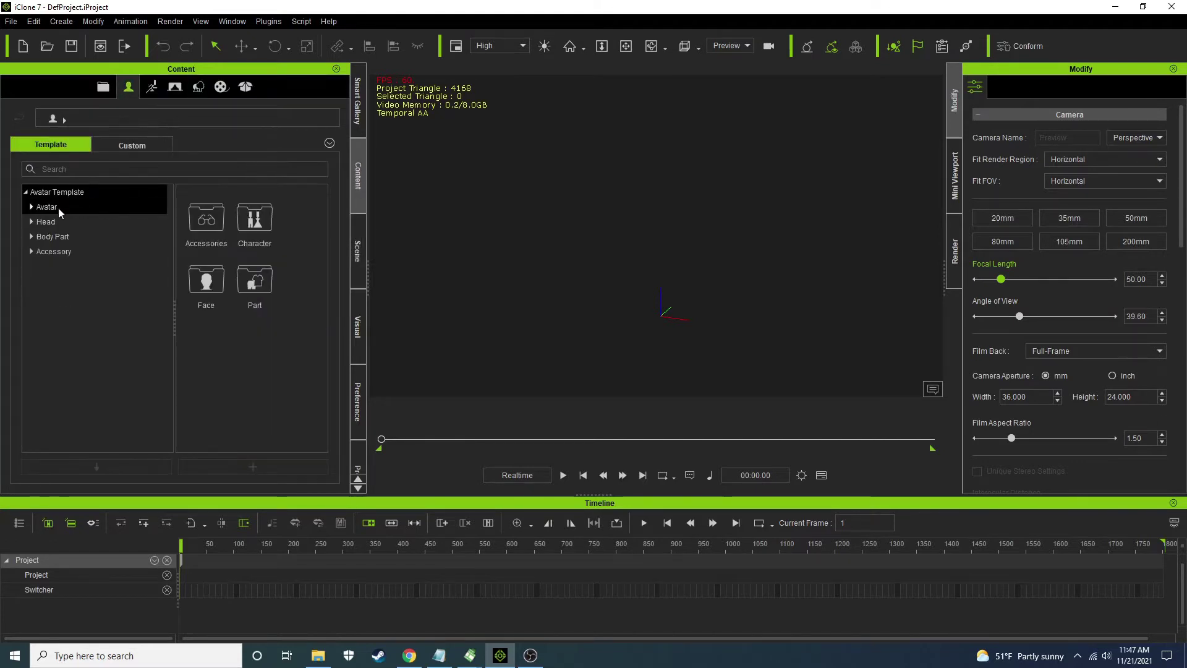
left_click(31, 208)
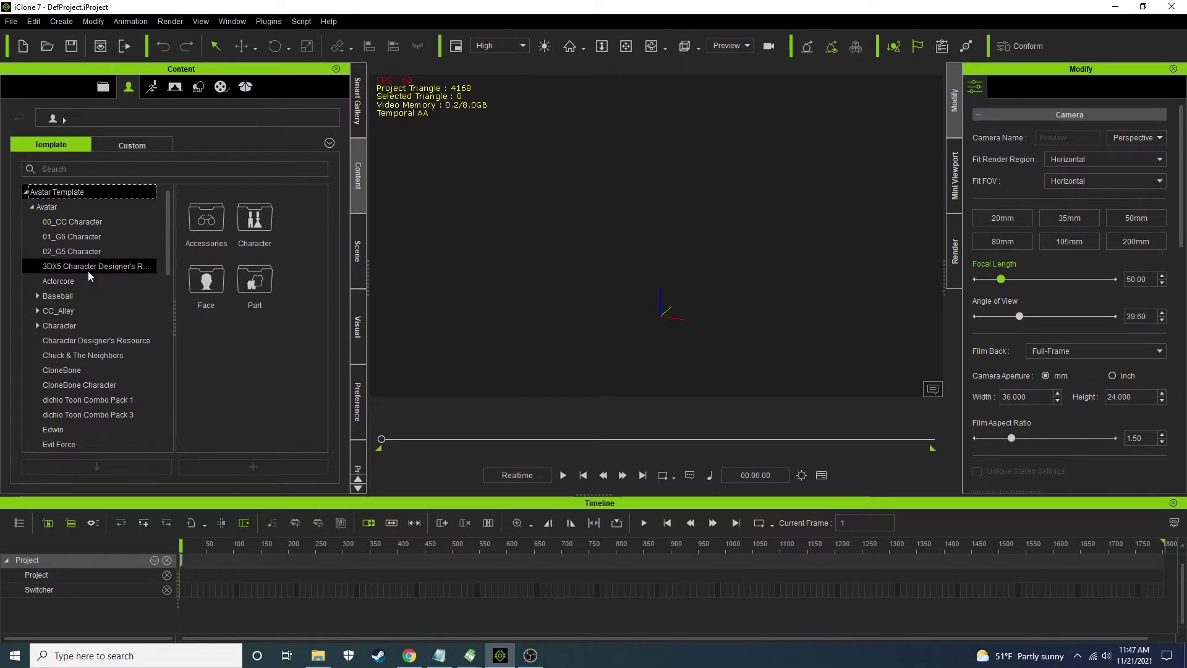
left_click(77, 355)
left_click(38, 326)
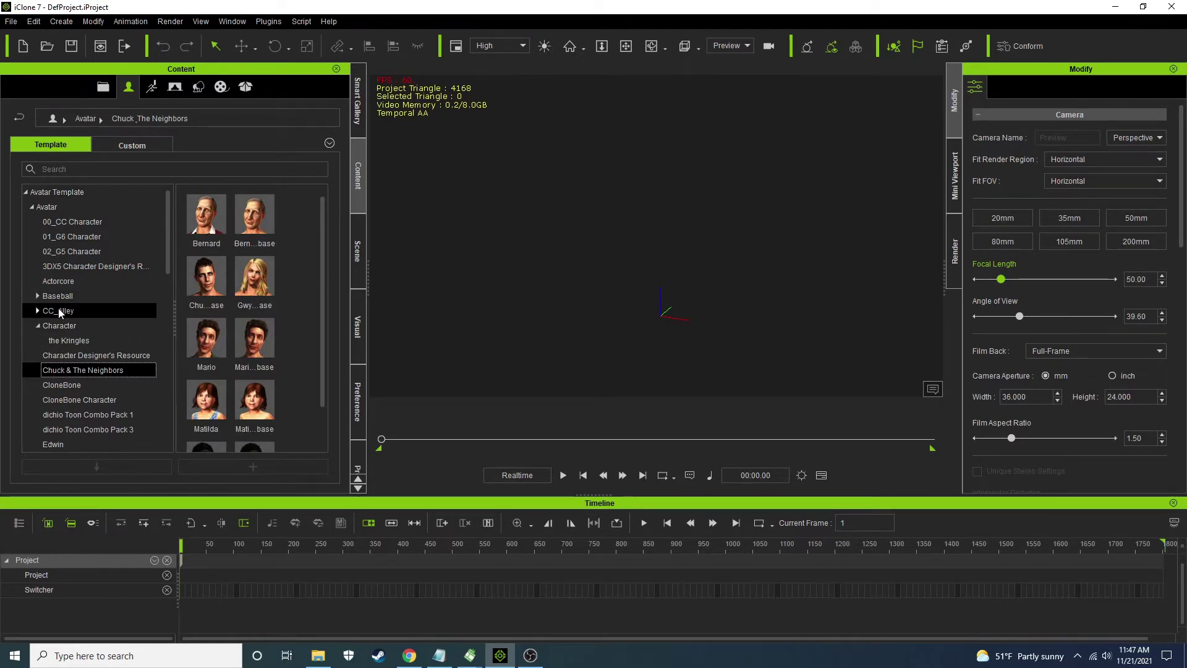
scroll(58, 312, "down", 2)
scroll(58, 305, "down", 1)
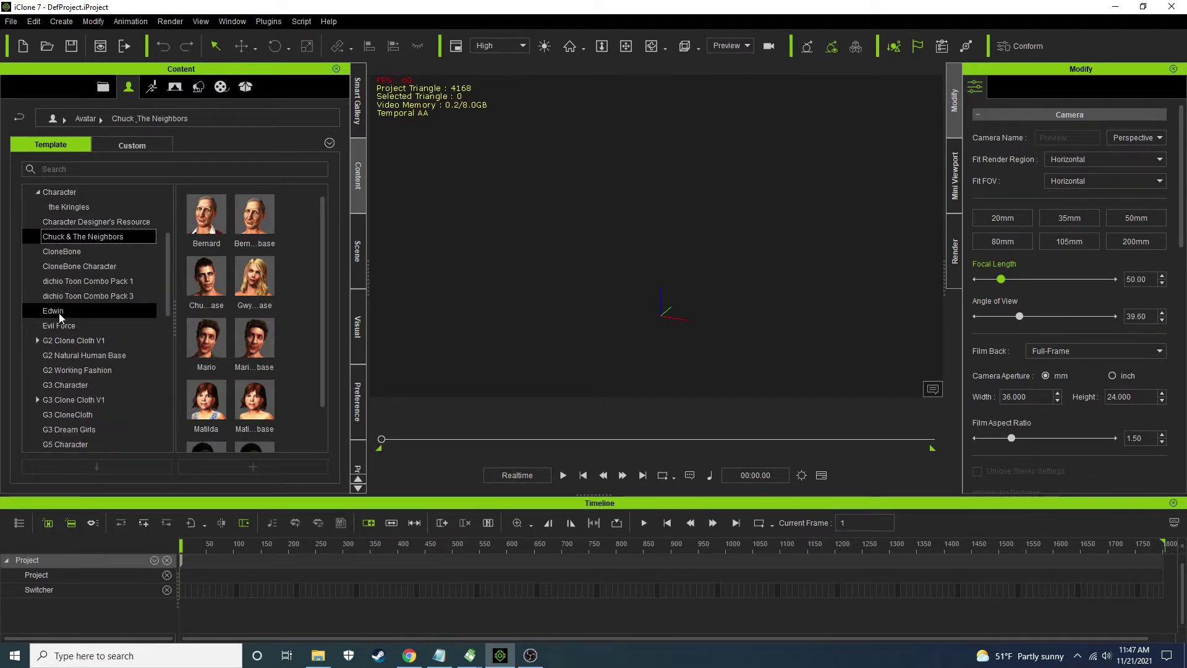
scroll(68, 410, "down", 2)
left_click(65, 371)
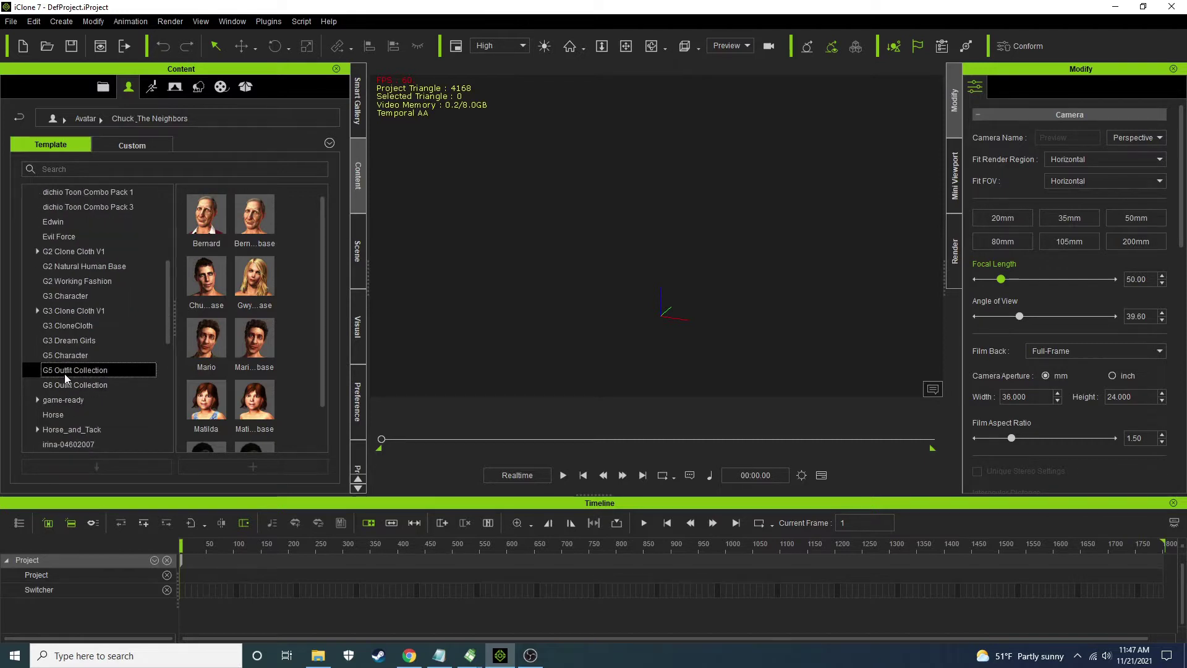
left_click(64, 356)
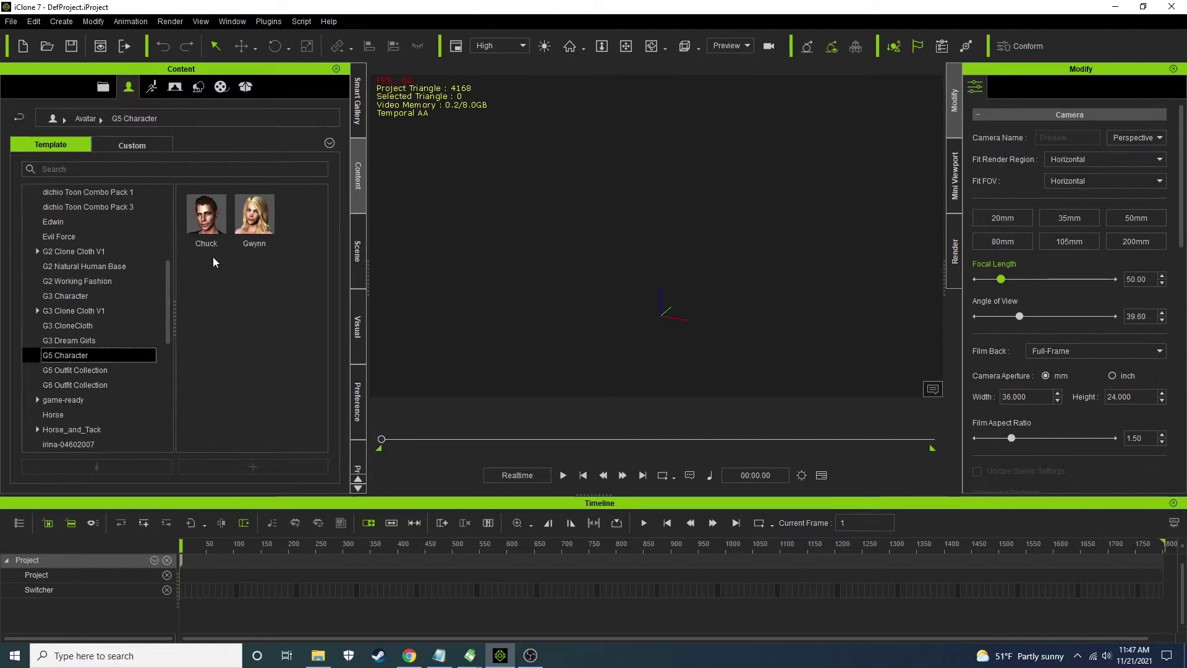
double_click(207, 216)
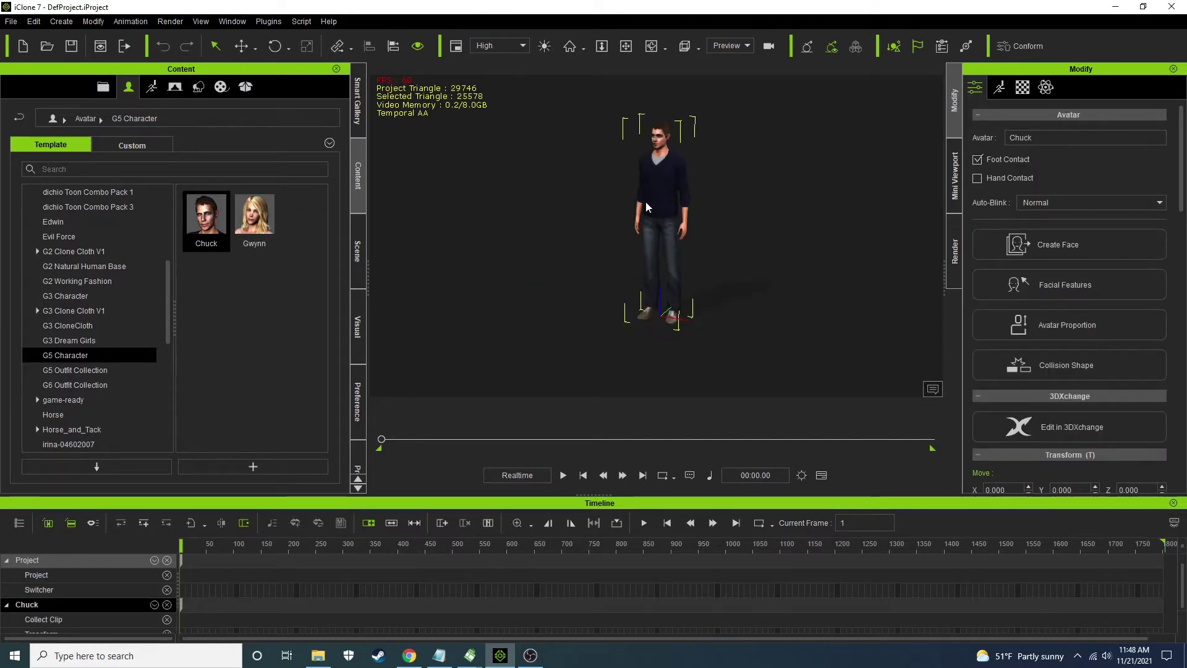
Add the Box_001 prop from the 3D Blocks set templates to the scene
right_click_drag(645, 201, 669, 197)
scroll(655, 210, "up", 5)
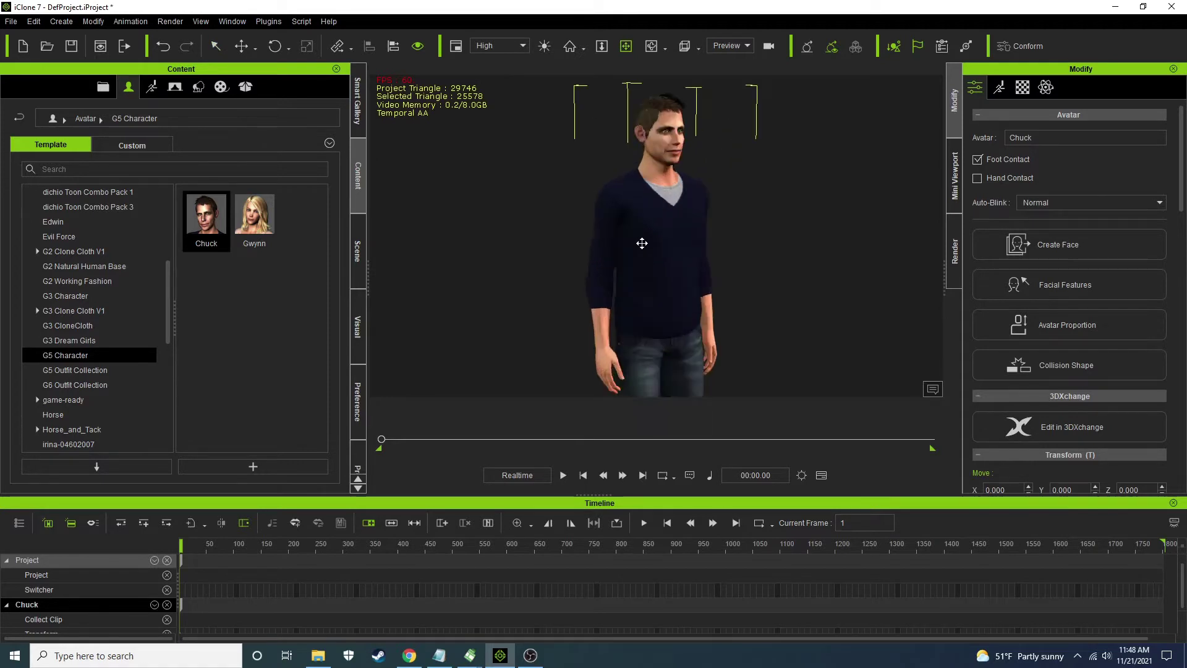
middle_click_drag(642, 243, 647, 201)
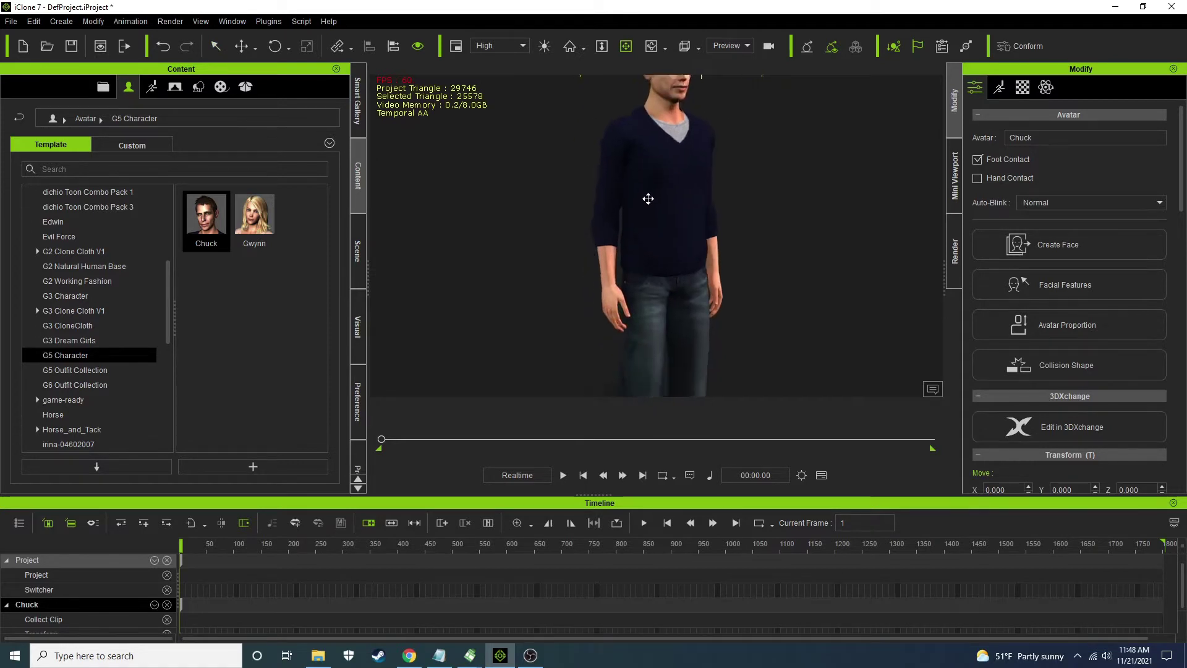
scroll(675, 260, "down", 4)
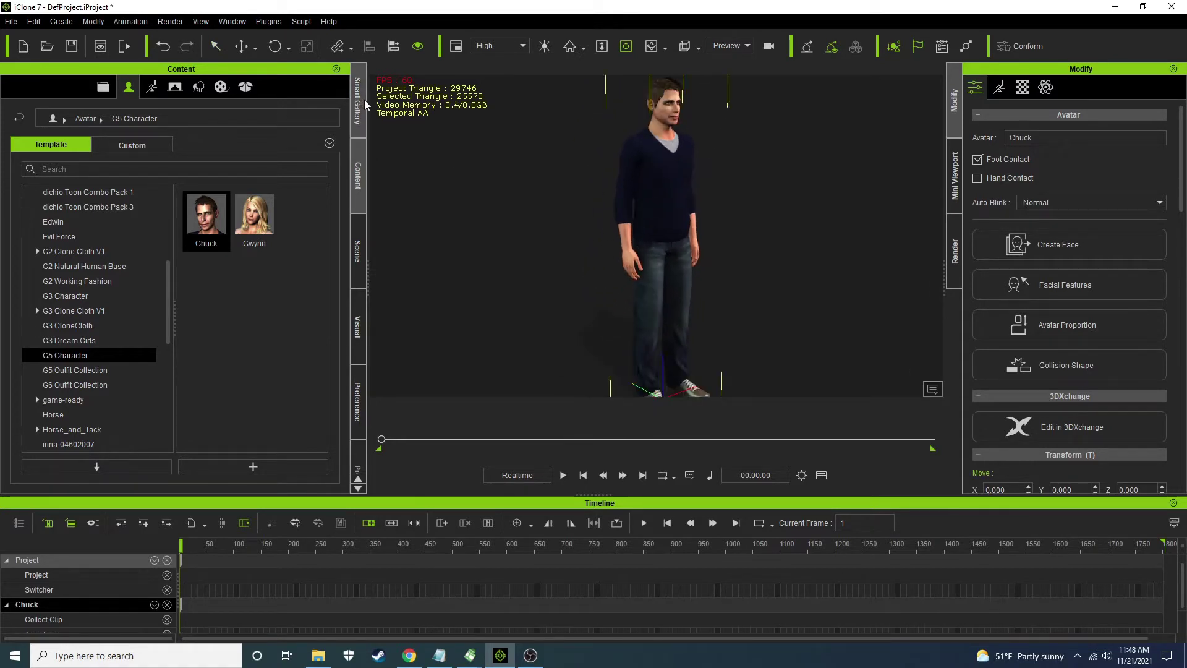
left_click(199, 86)
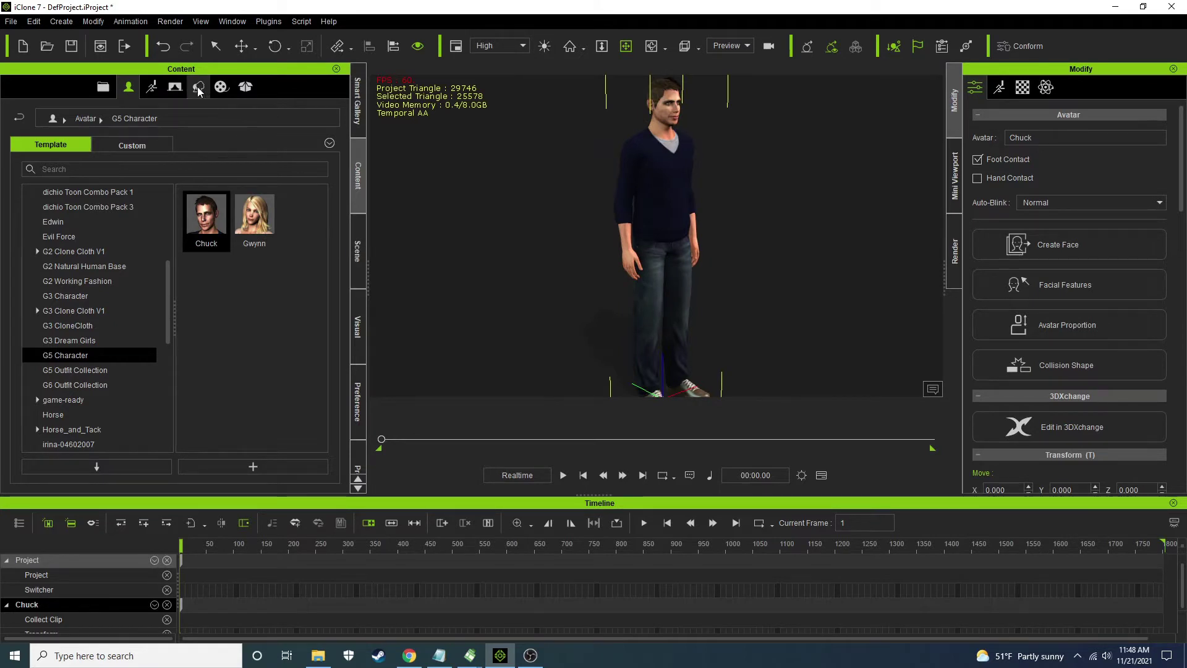
left_click(31, 208)
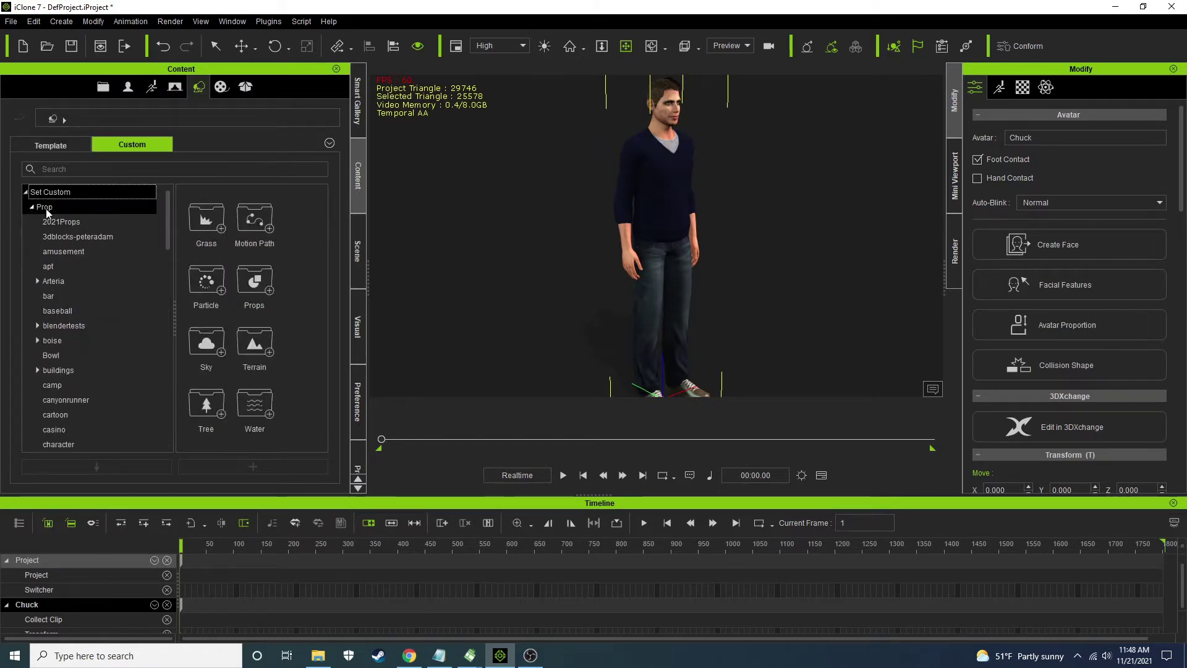
left_click(51, 144)
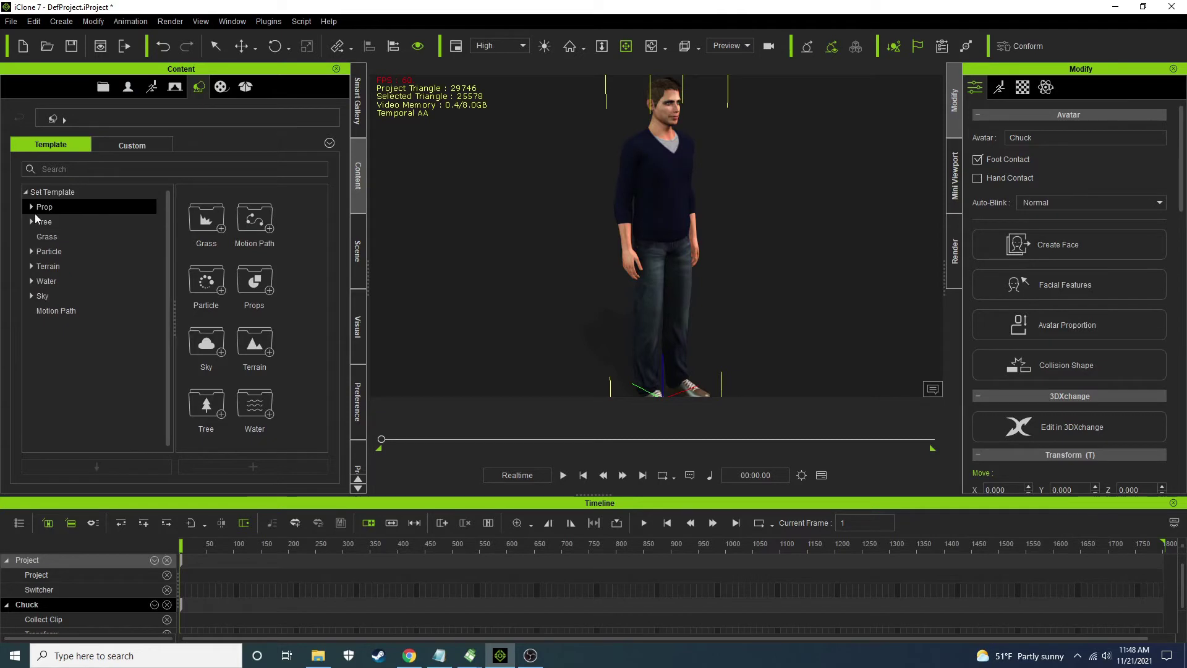
left_click(47, 220)
left_click_drag(322, 205, 321, 259)
double_click(206, 335)
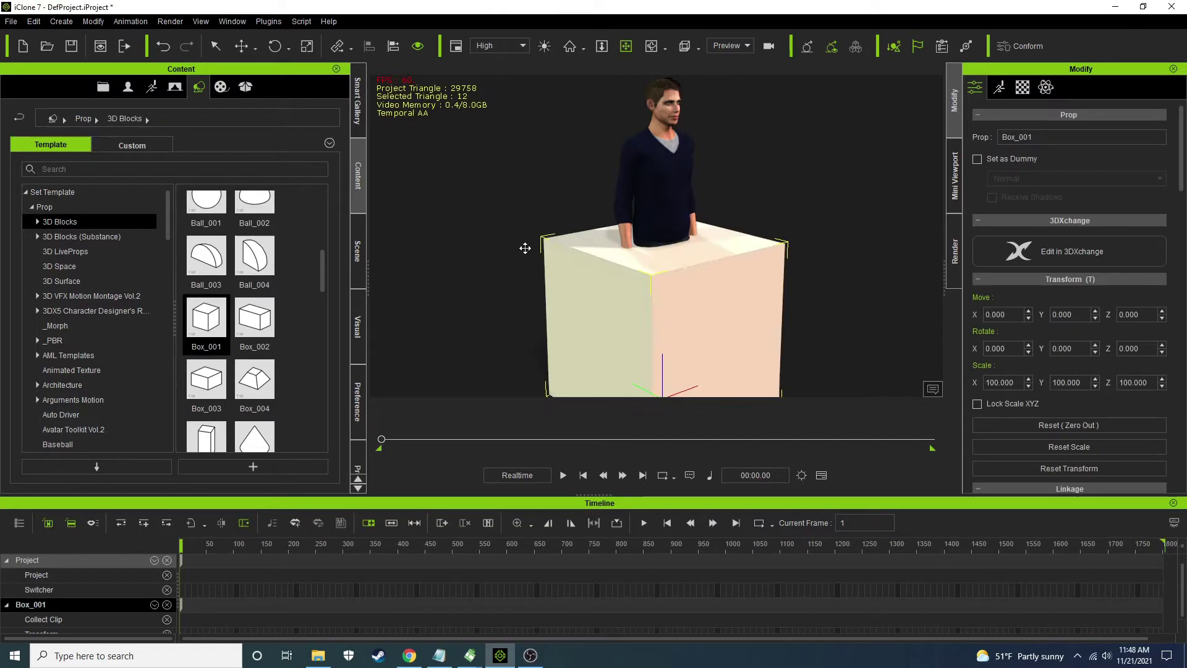
Scale the box into a flat slab of about 48.7 × 48.7 × 6 and raise it to about Z 68.5
scroll(525, 247, "down", 3)
left_click(307, 46)
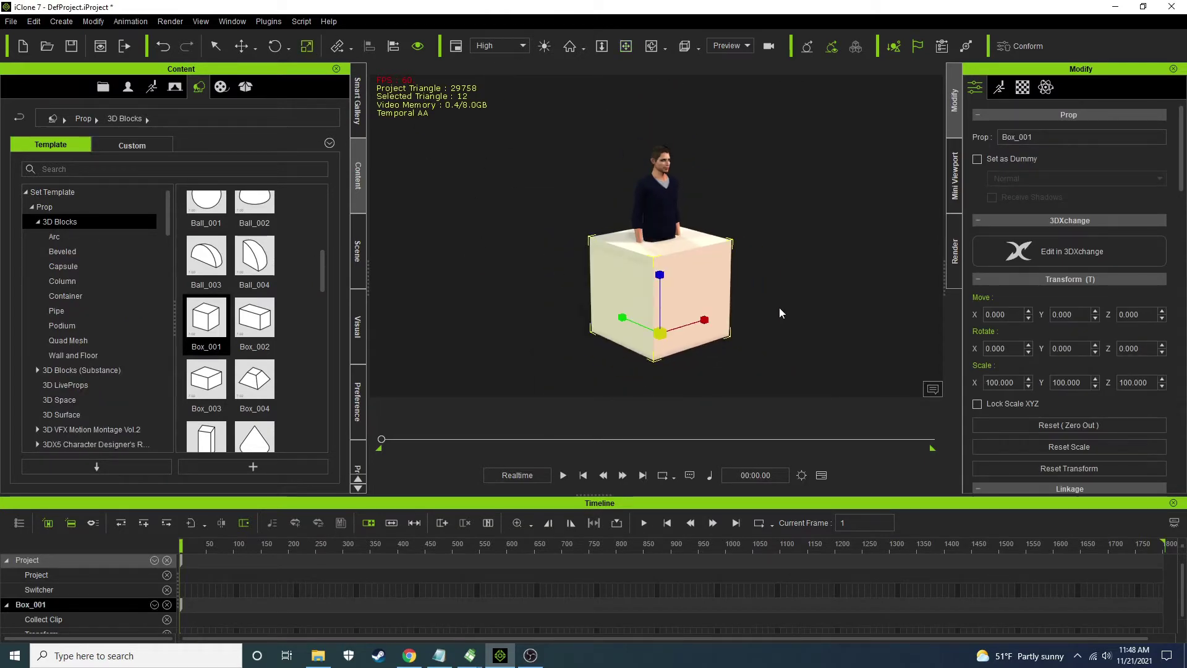
left_click_drag(660, 275, 554, 440)
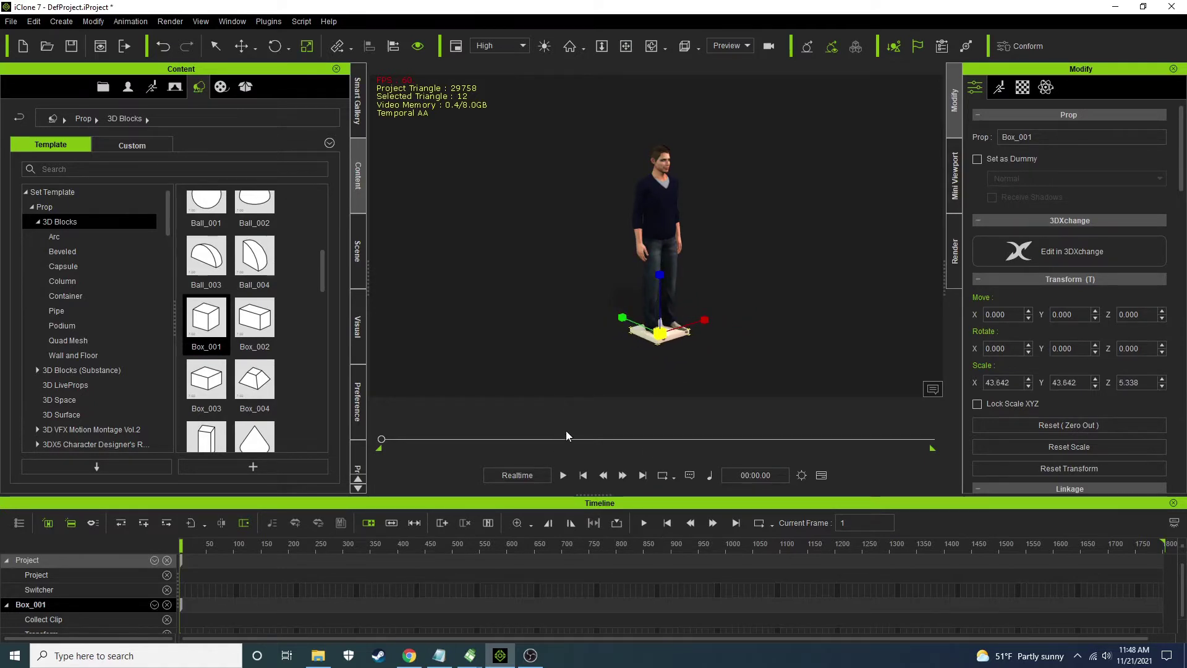
left_click_drag(662, 334, 674, 324)
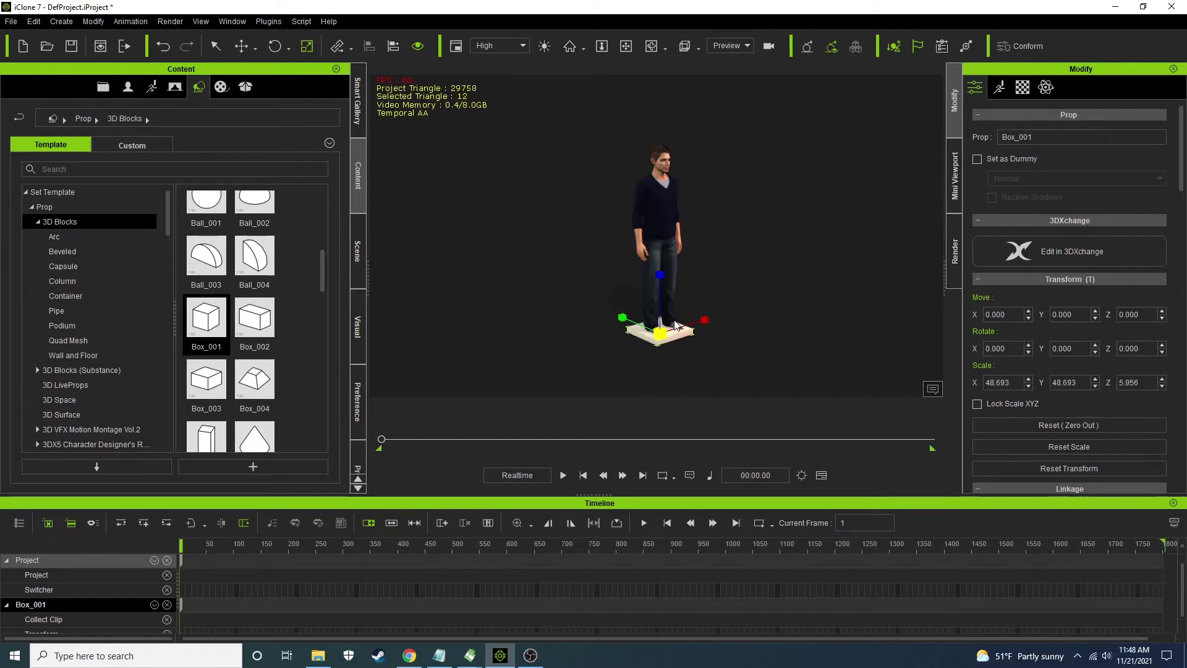
left_click(241, 46)
left_click_drag(665, 281, 658, 210)
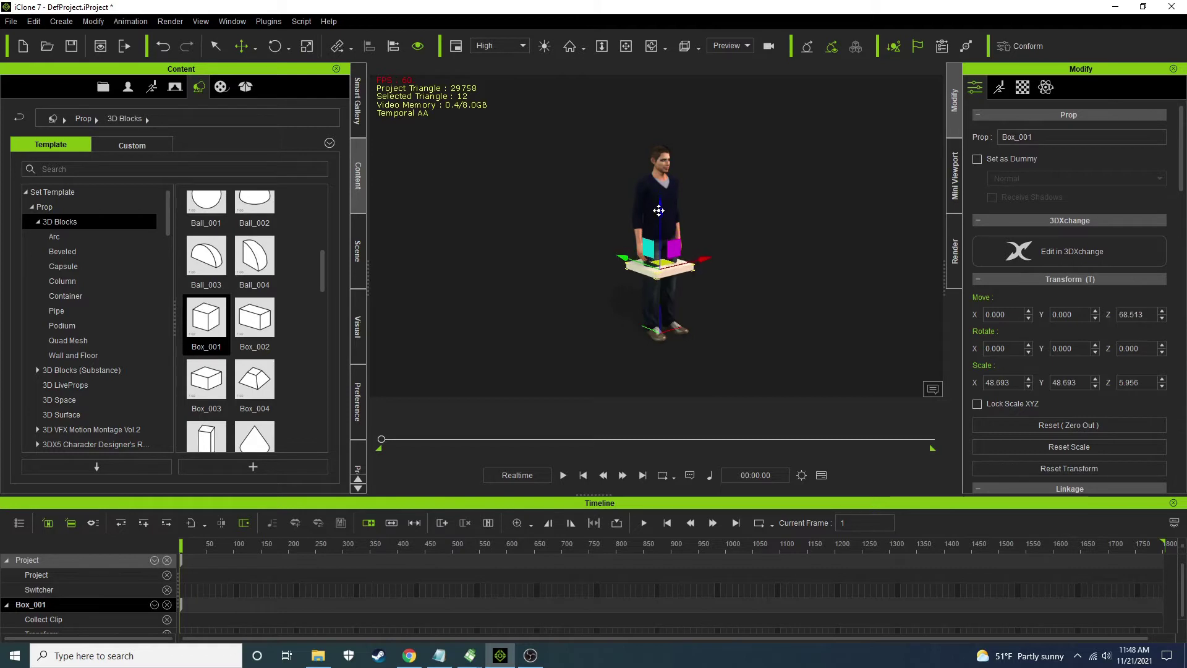
Pose Chuck sitting with Edit Motion Layer in IK mode by moving the hip bone backward and down
right_click_drag(646, 207, 675, 215)
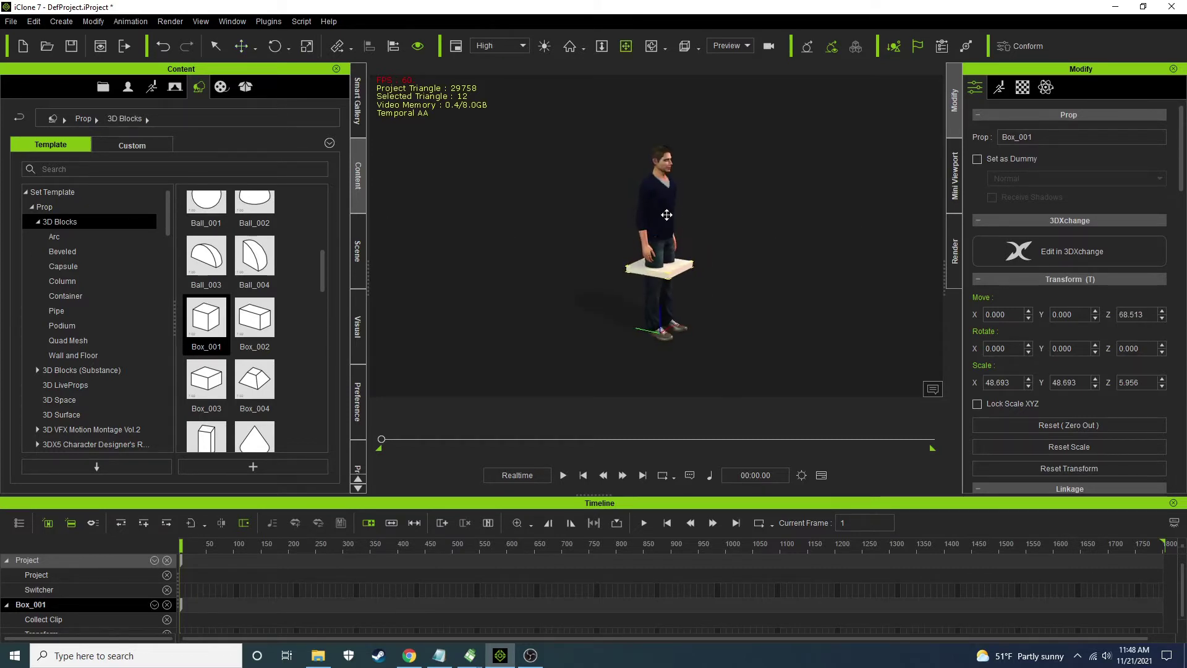
left_click(656, 208)
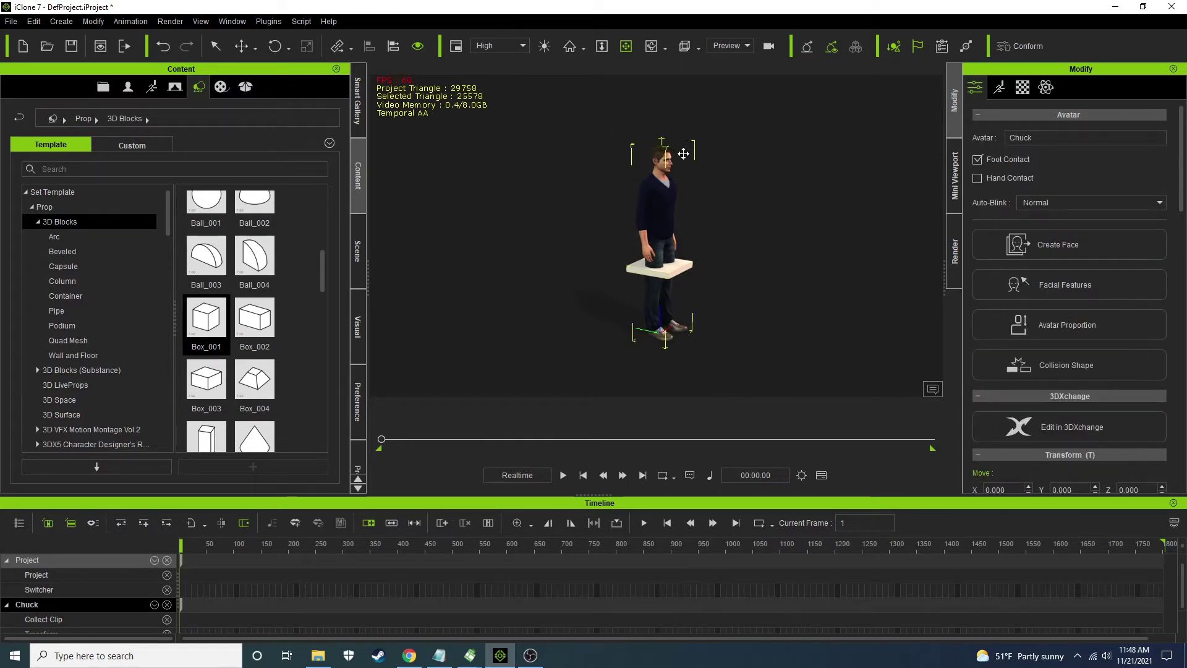
left_click(1000, 88)
left_click(1064, 234)
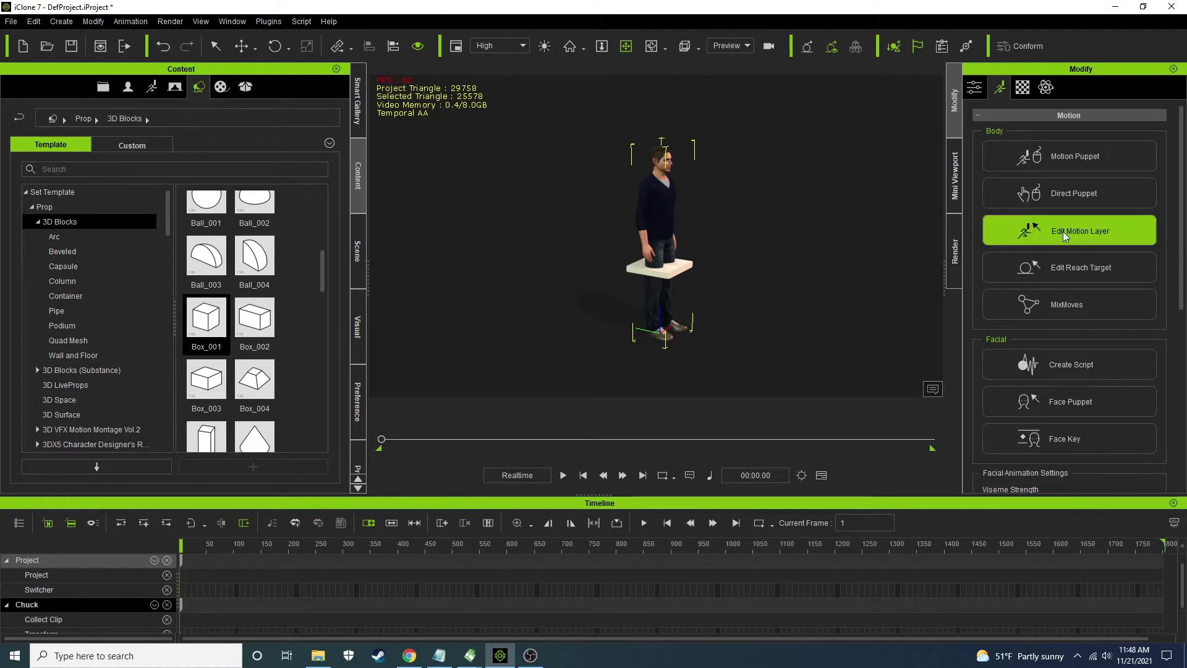
left_click(90, 275)
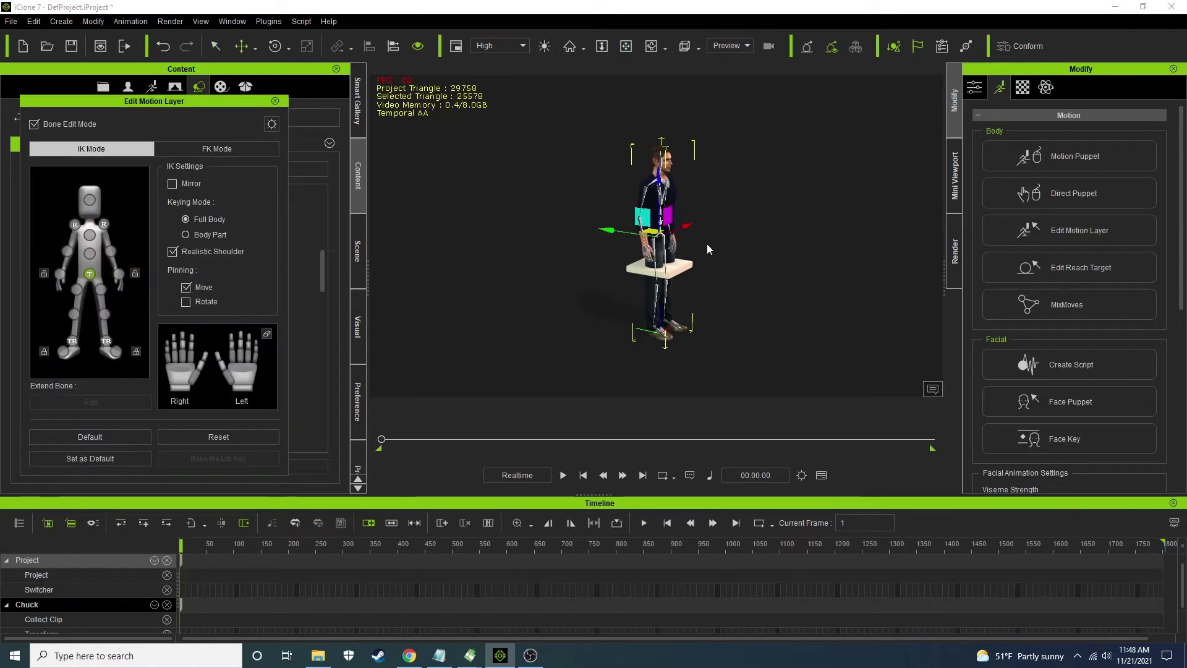
left_click_drag(602, 230, 578, 280)
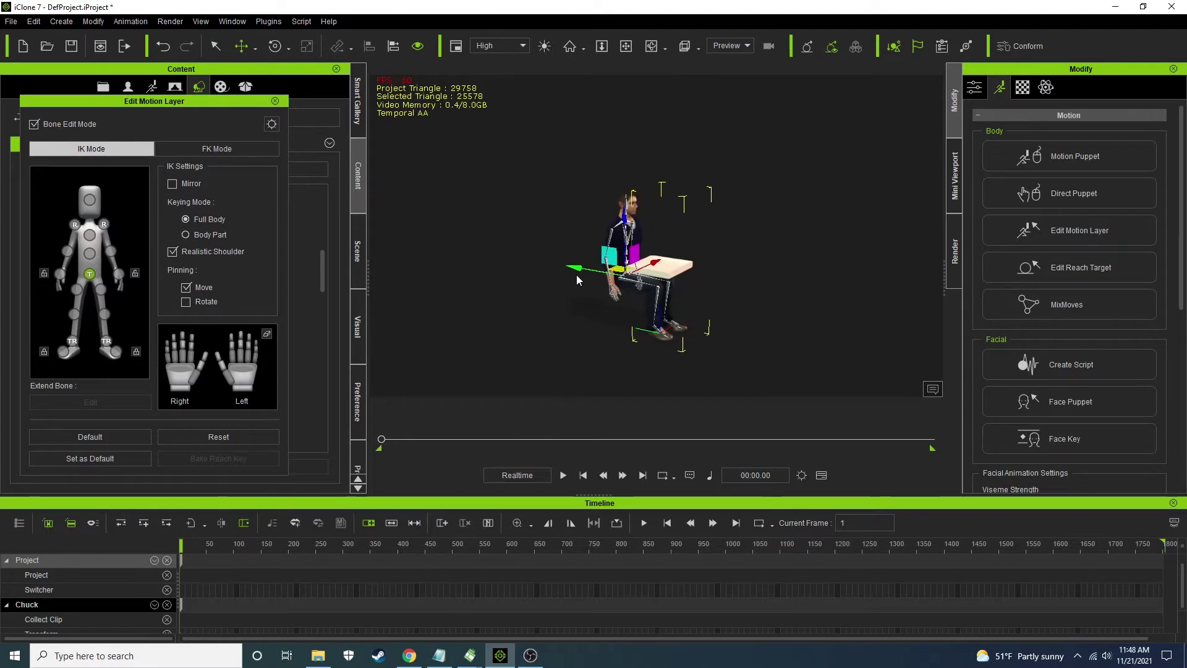
left_click(275, 101)
Move the seated Chuck up and forward so his hips rest over the slab
left_click(241, 46)
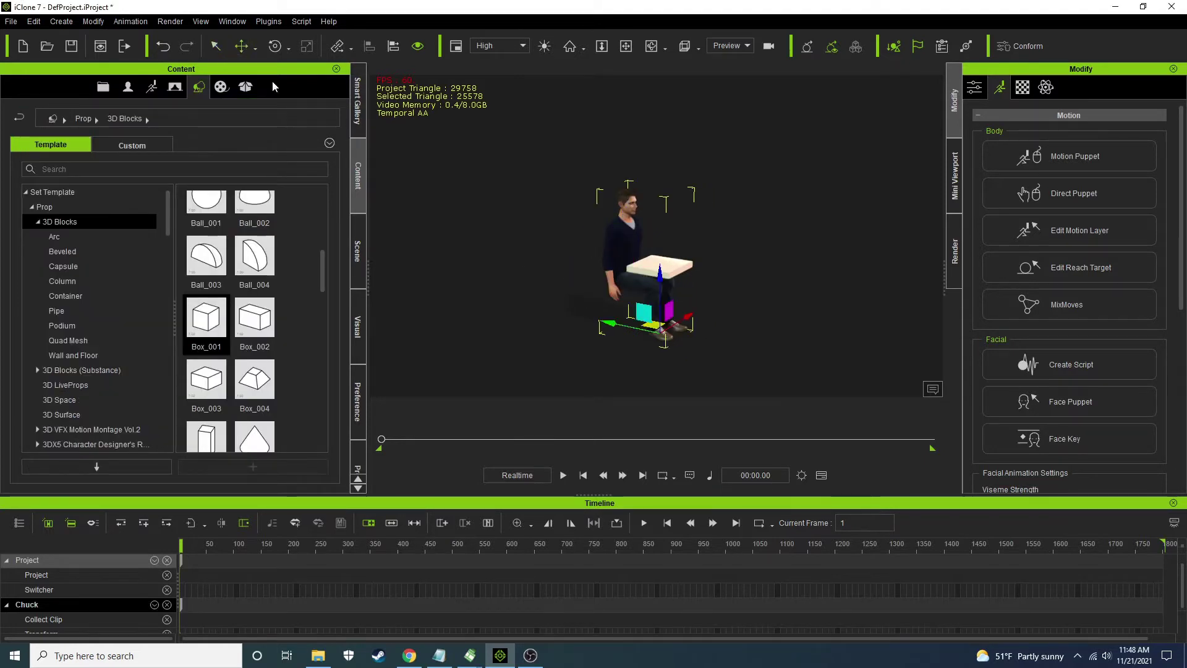
left_click_drag(663, 284, 635, 301)
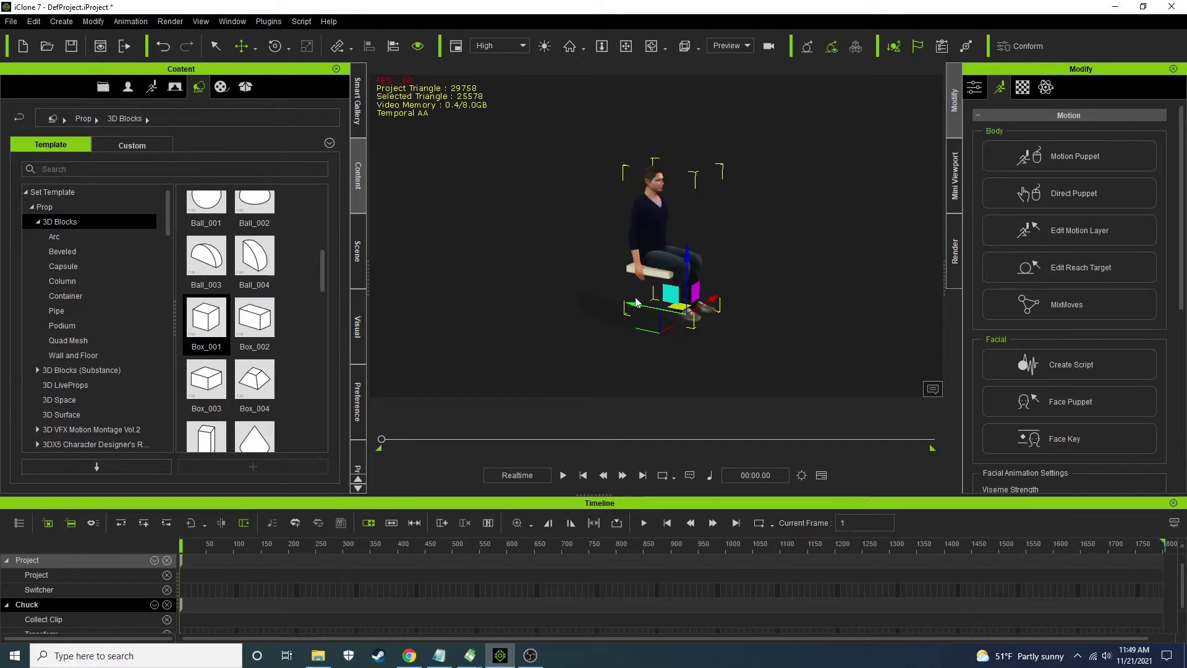
right_click_drag(740, 276, 835, 134)
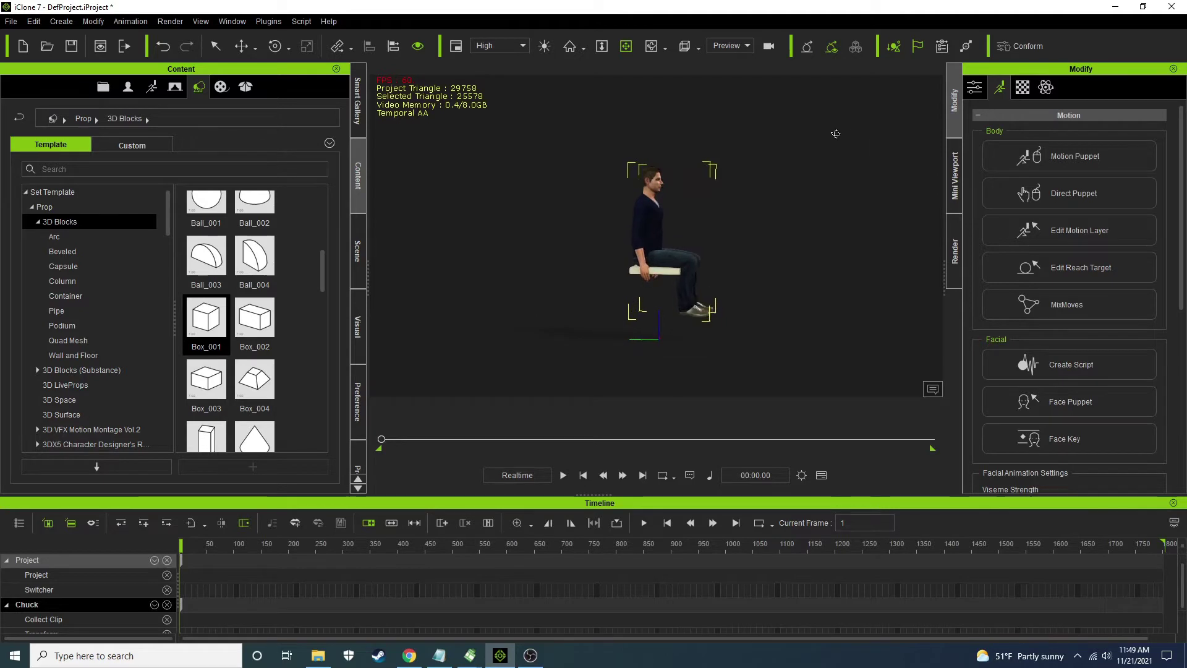
Lower the slab slightly beneath Chuck's thighs, and lower Chuck to sit on its top surface
left_click(667, 271)
left_click(241, 46)
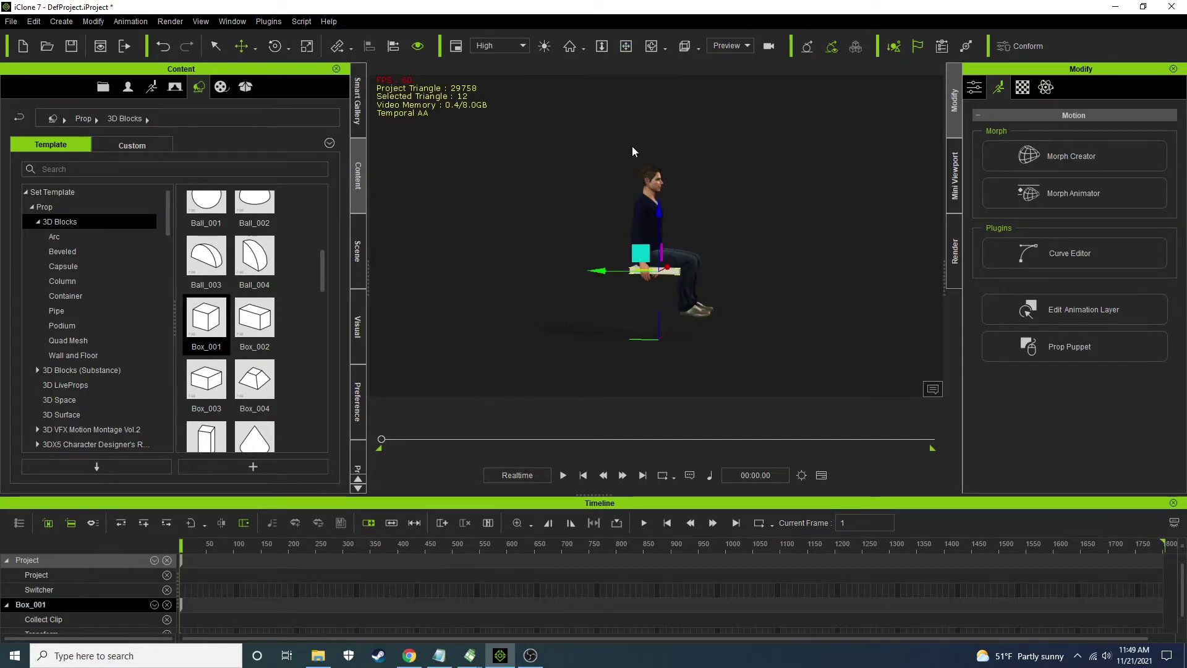
left_click_drag(659, 216, 656, 254)
left_click(675, 263)
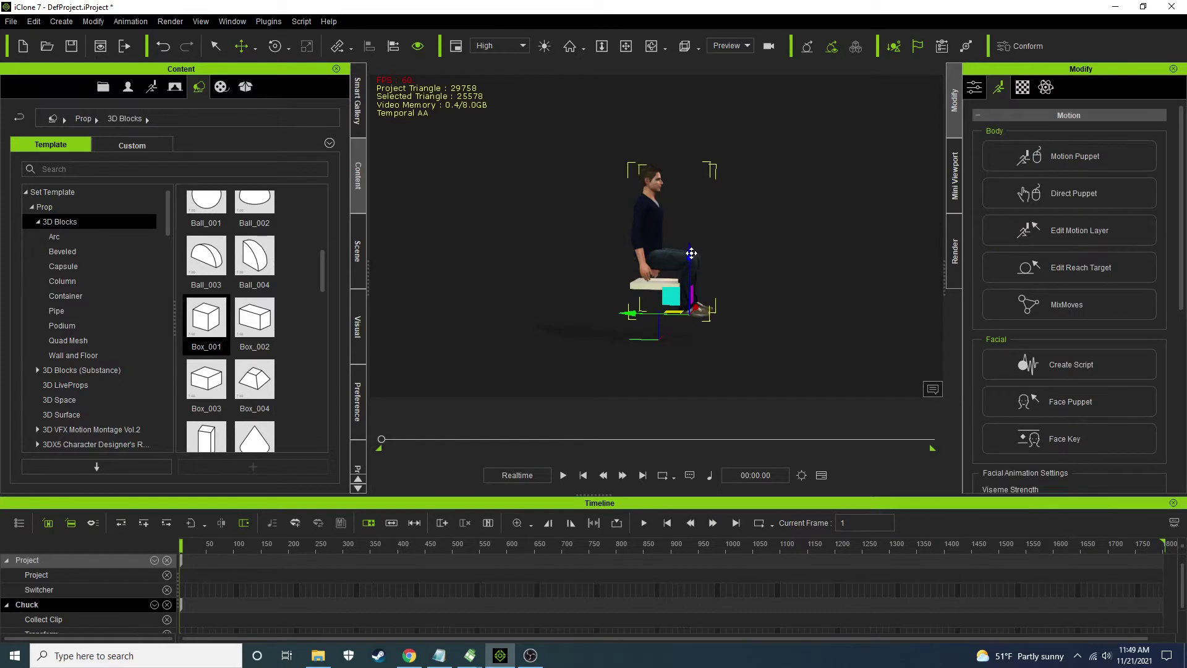
left_click_drag(688, 254, 689, 267)
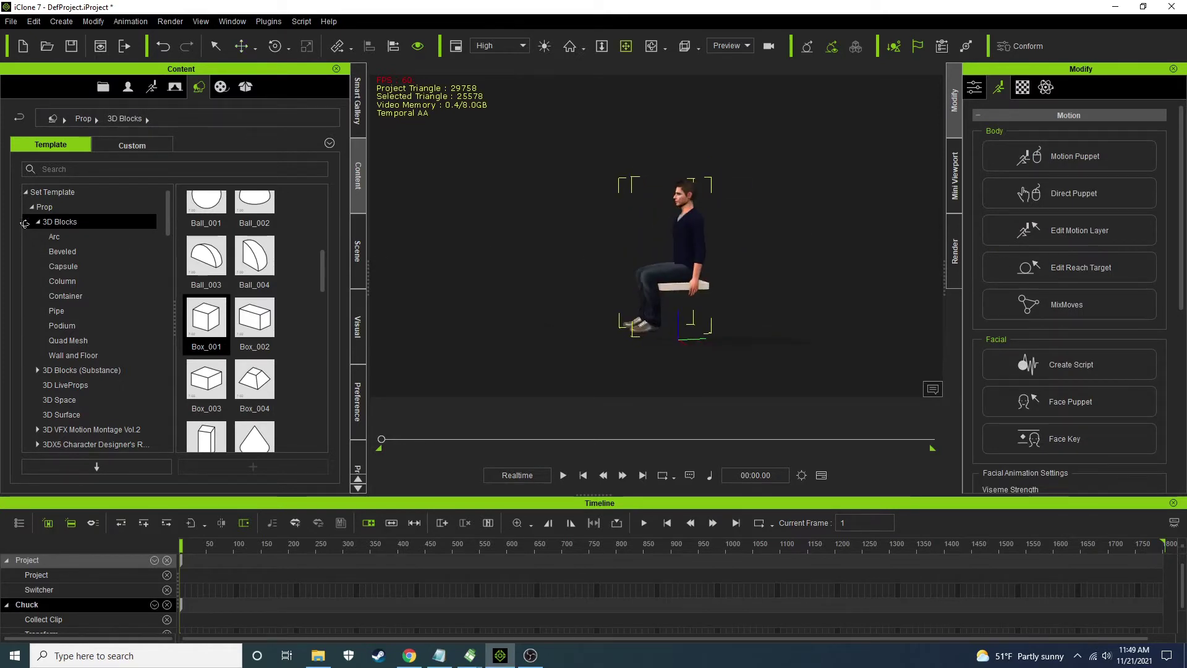
Add the hexagonal Cylinder_002 prop from the 3D Blocks library to the scene
key("x")
left_click_drag(498, 256, 513, 253)
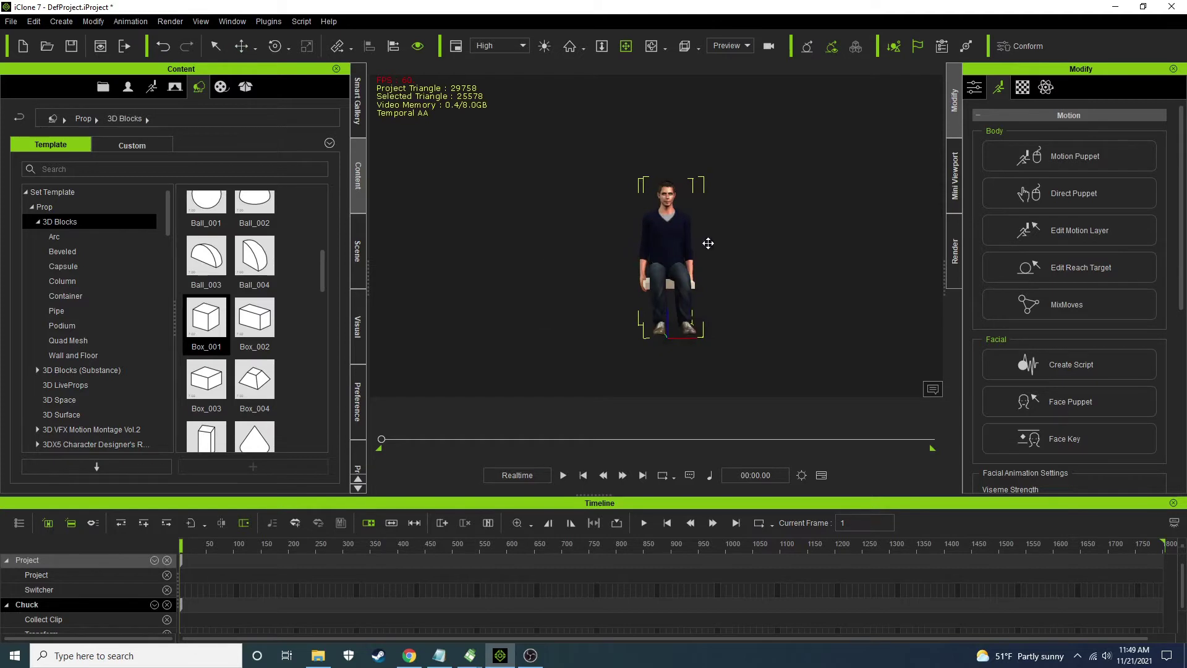
scroll(685, 249, "up", 2)
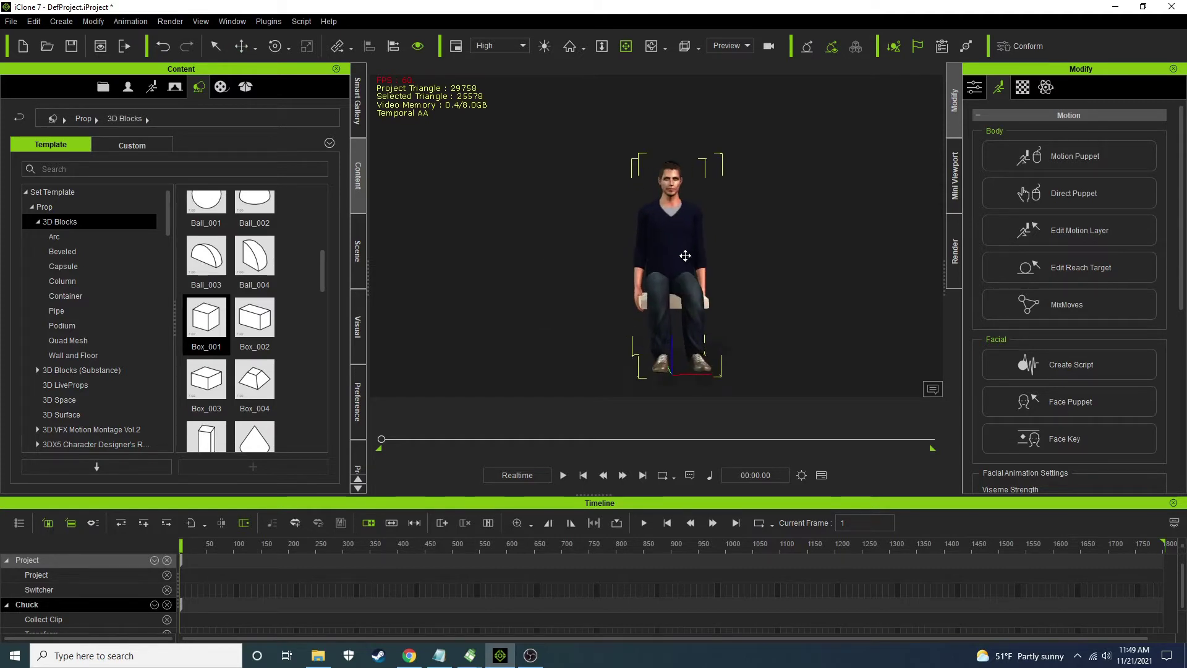
left_click_drag(685, 255, 384, 202)
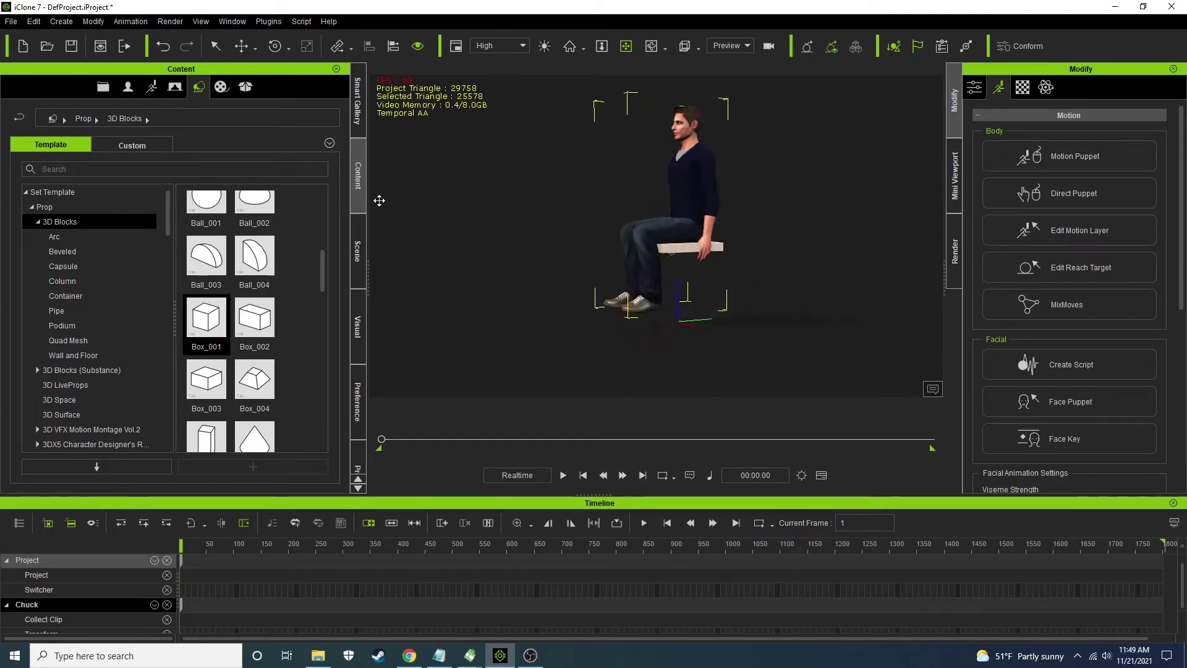
left_click_drag(532, 241, 633, 279)
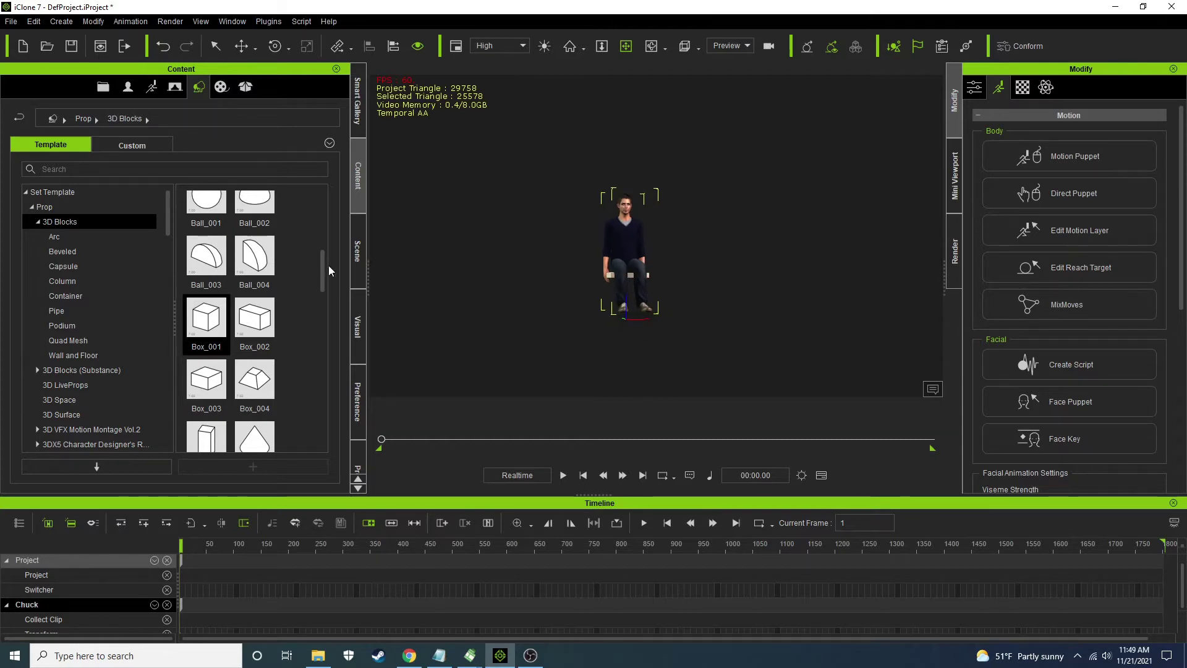
left_click_drag(320, 267, 321, 246)
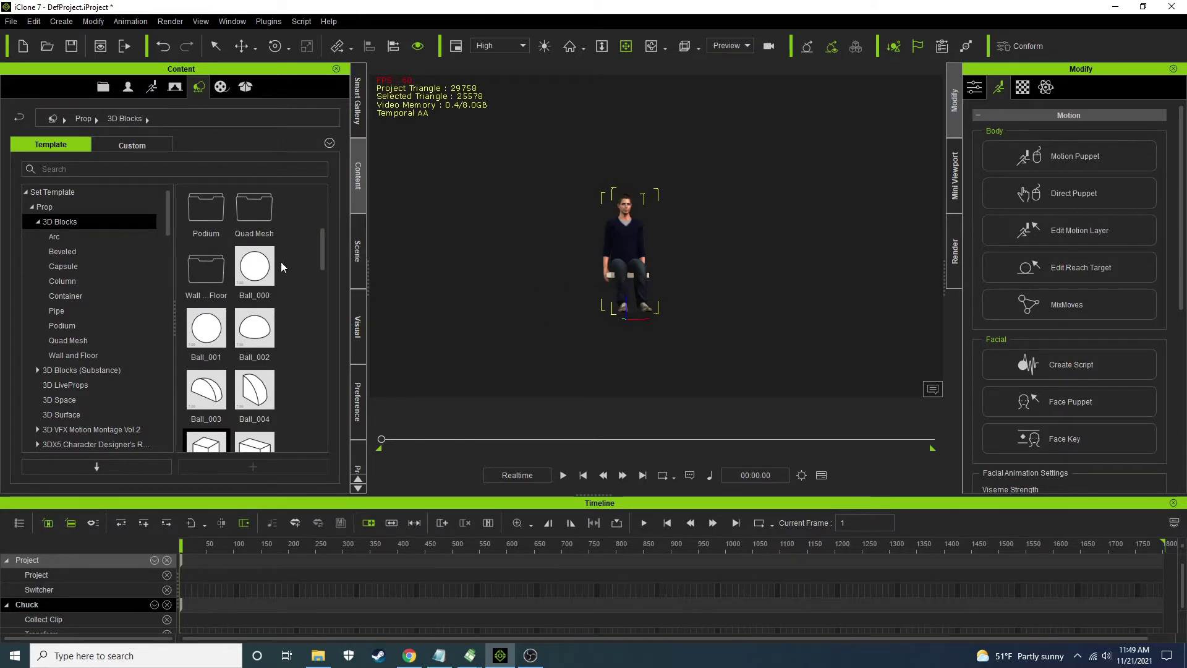
left_click_drag(321, 250, 322, 360)
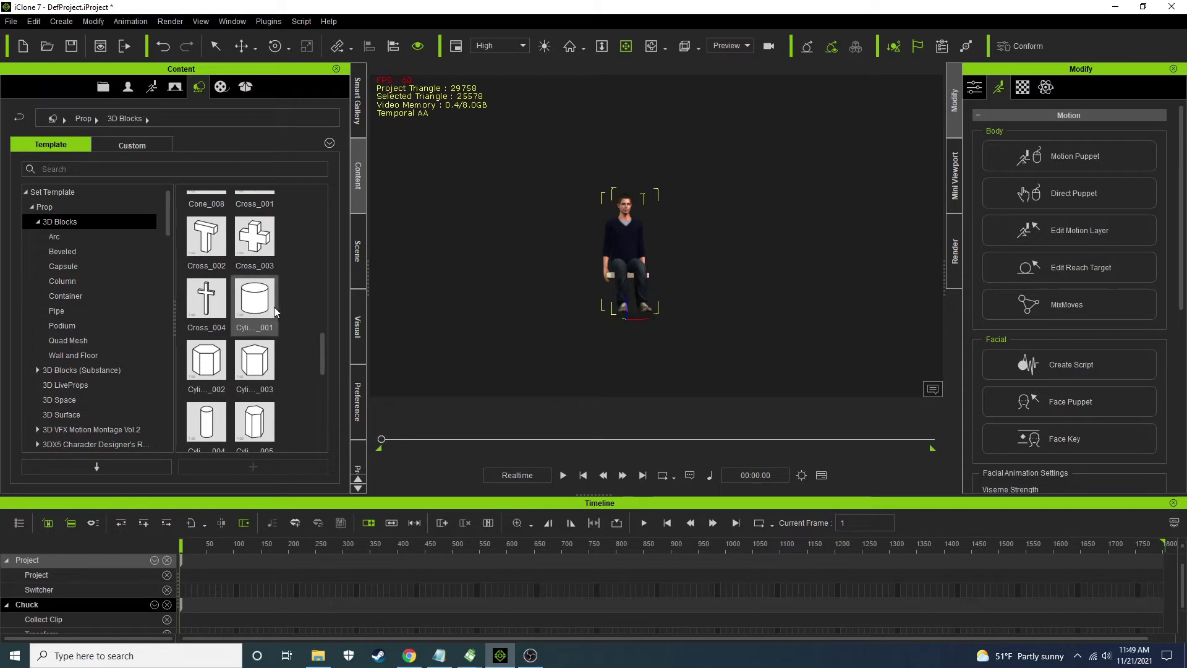
mouse_move(263, 308)
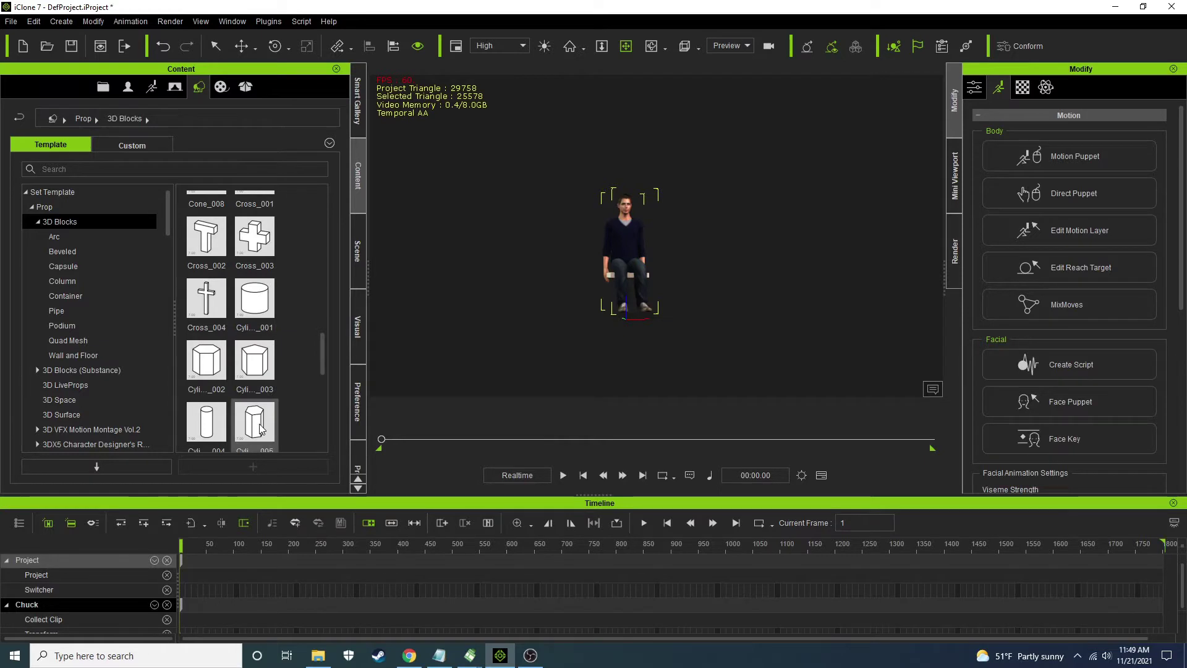
mouse_move(212, 370)
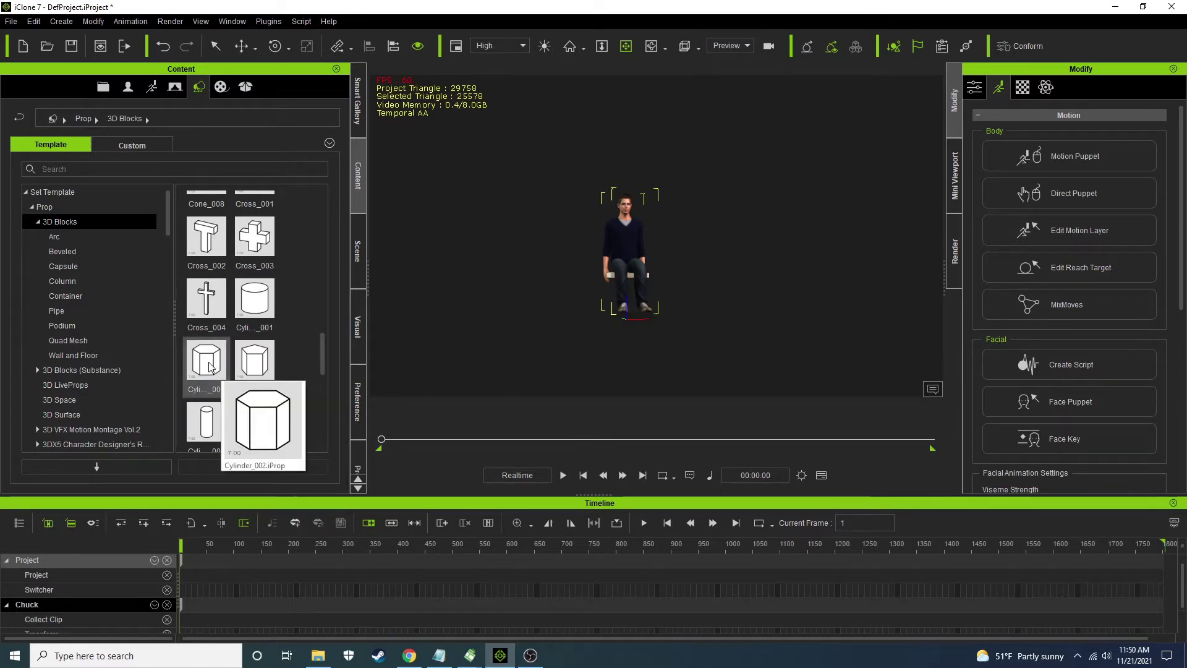
double_click(210, 367)
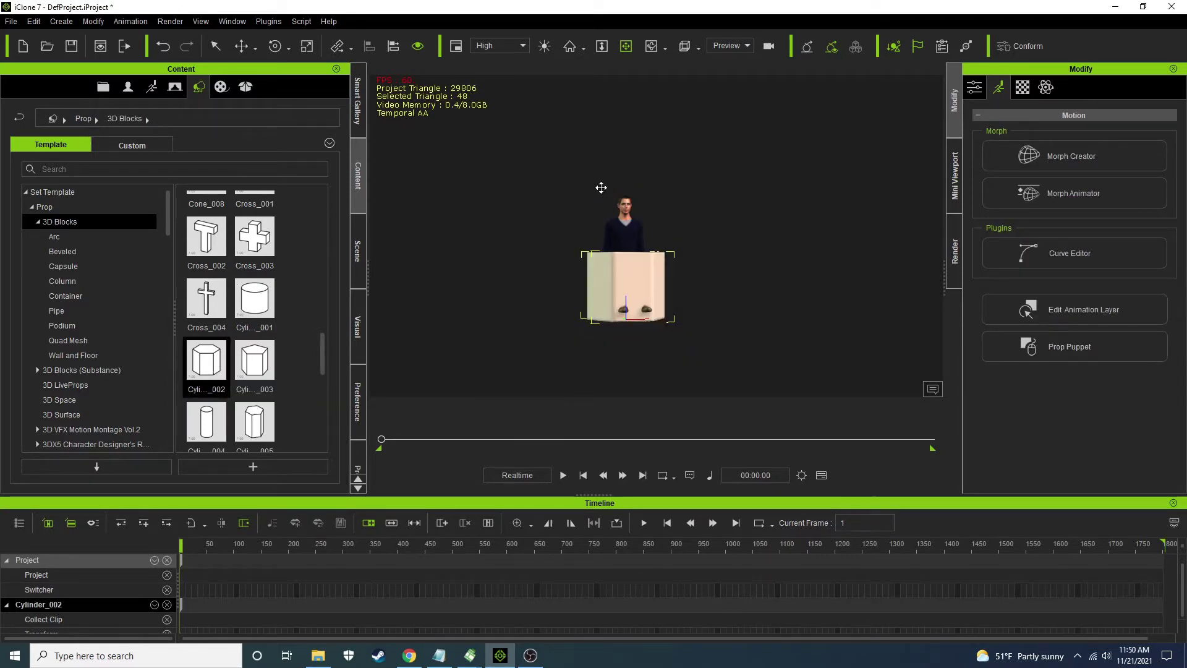
Flatten the hexagonal cylinder vertically, and scale it up uniformly into a wide, thin platform extending far around Chuck
right_click_drag(605, 170, 581, 204)
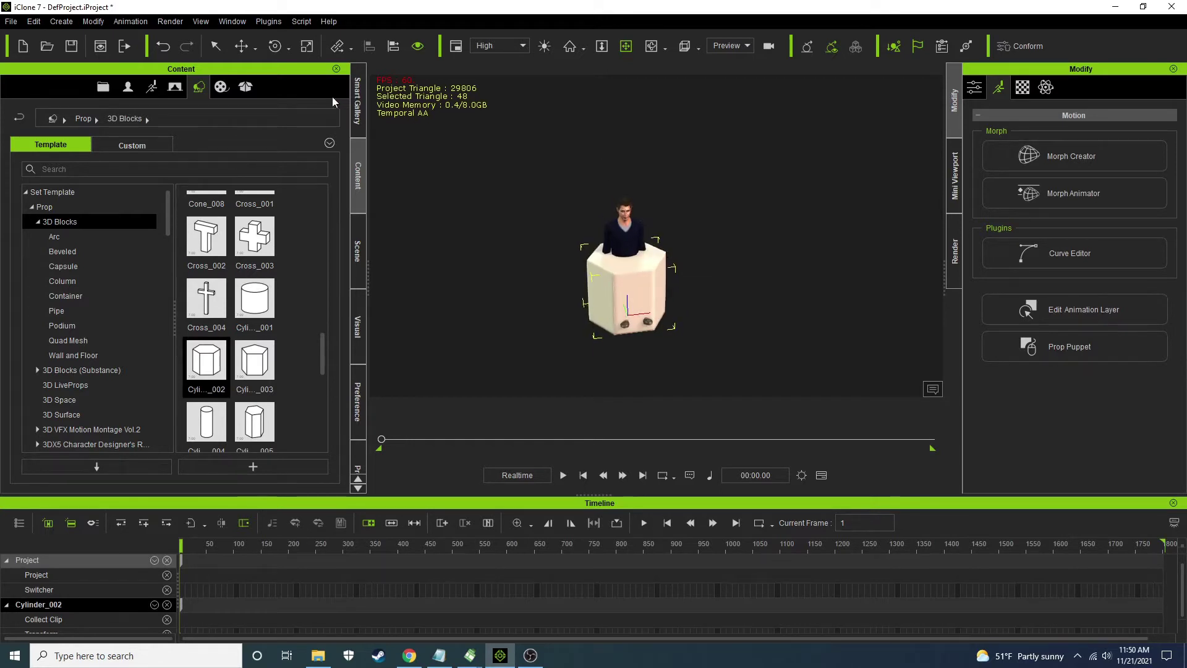
key("r")
left_click_drag(626, 261, 634, 491)
left_click(241, 46)
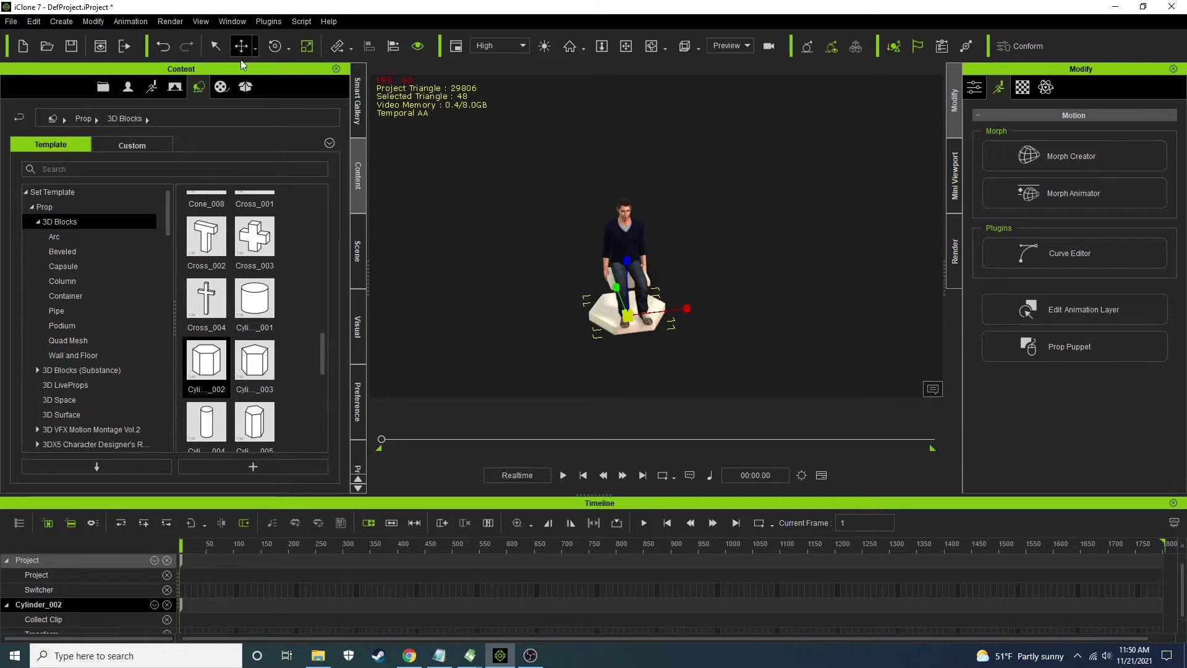
left_click_drag(628, 315, 646, 238)
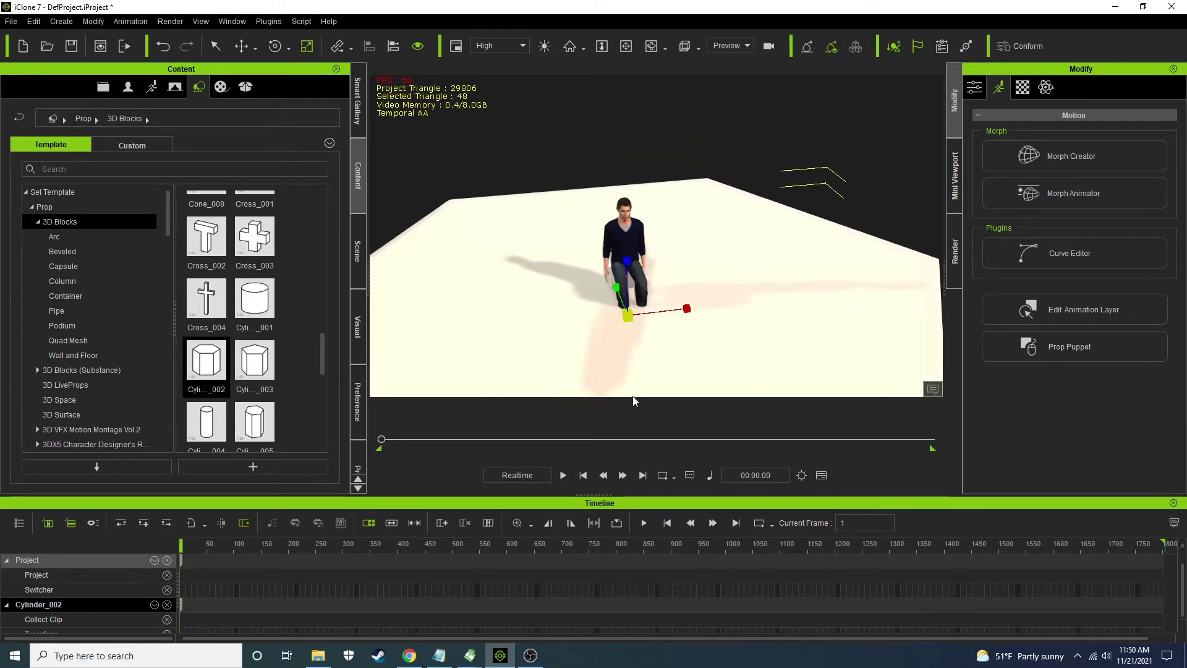
middle_click_drag(671, 324, 619, 322)
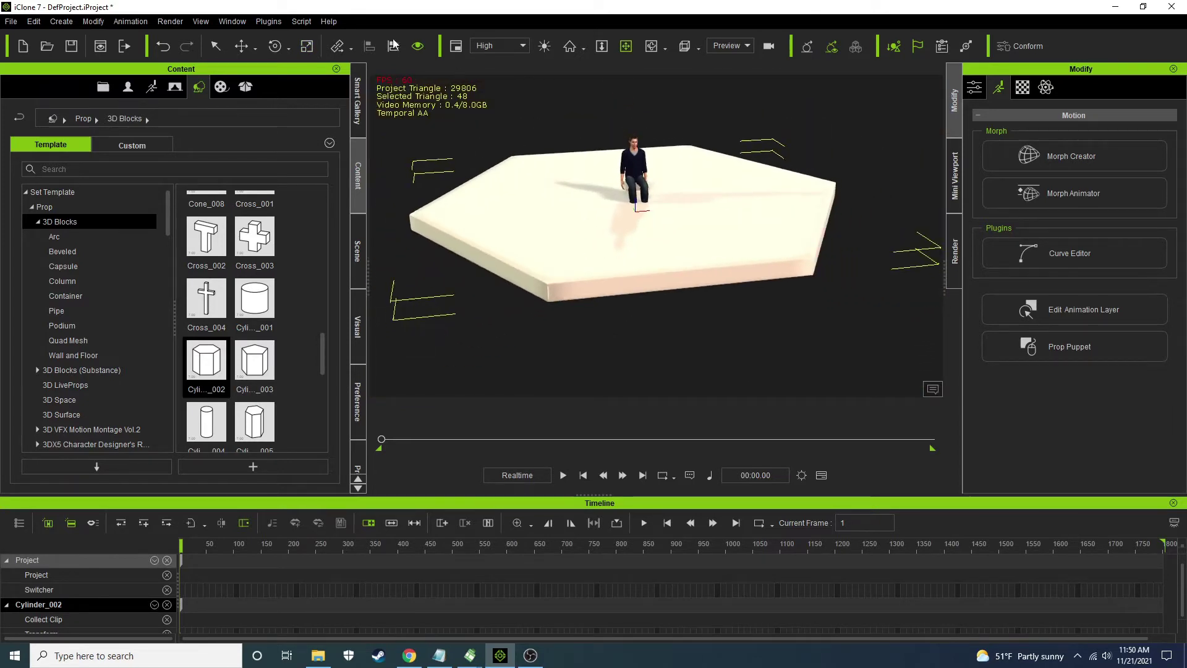
right_click_drag(676, 344, 627, 415)
scroll(607, 336, "down", 5)
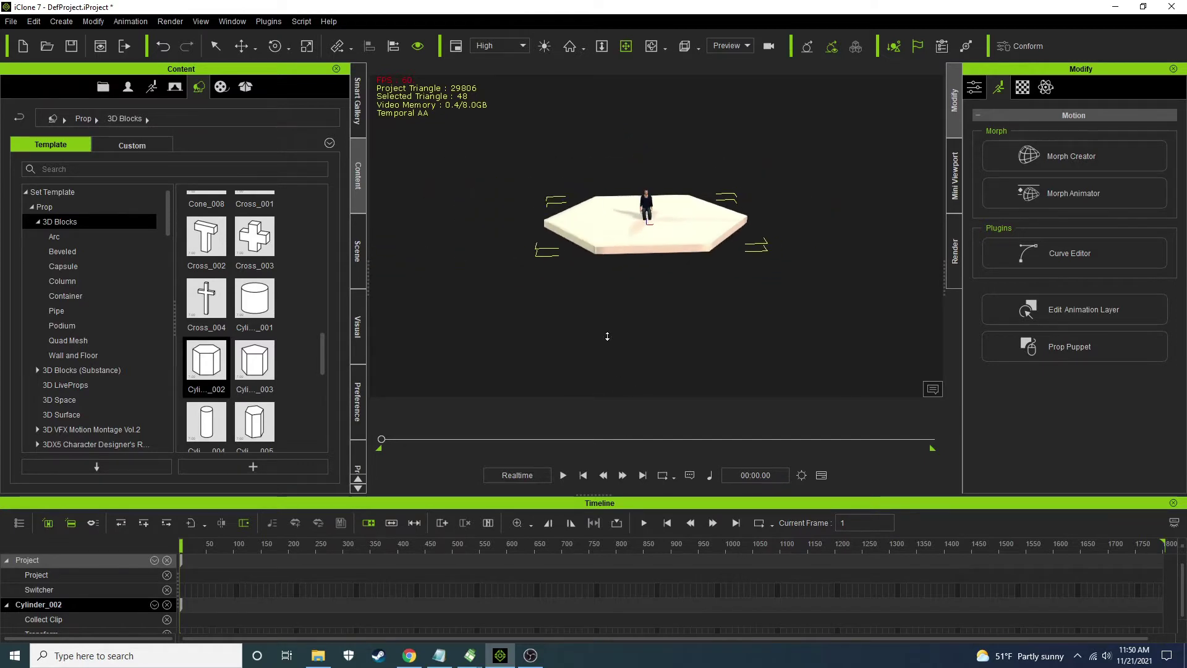
scroll(643, 223, "up", 5)
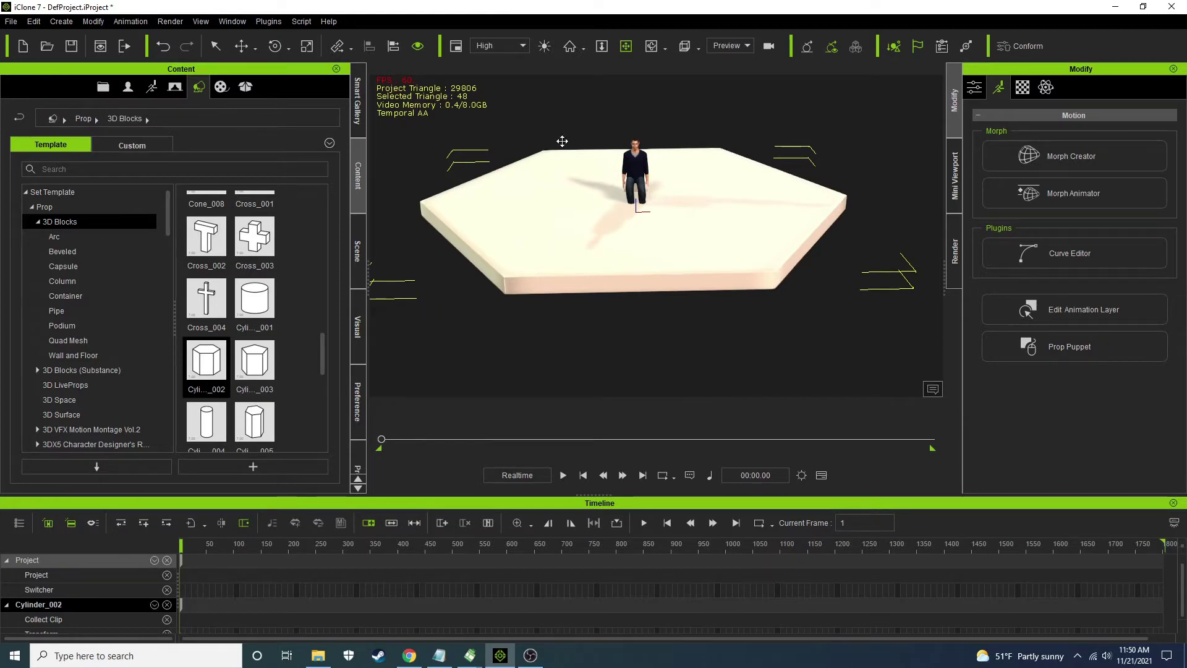
scroll(640, 161, "up", 5)
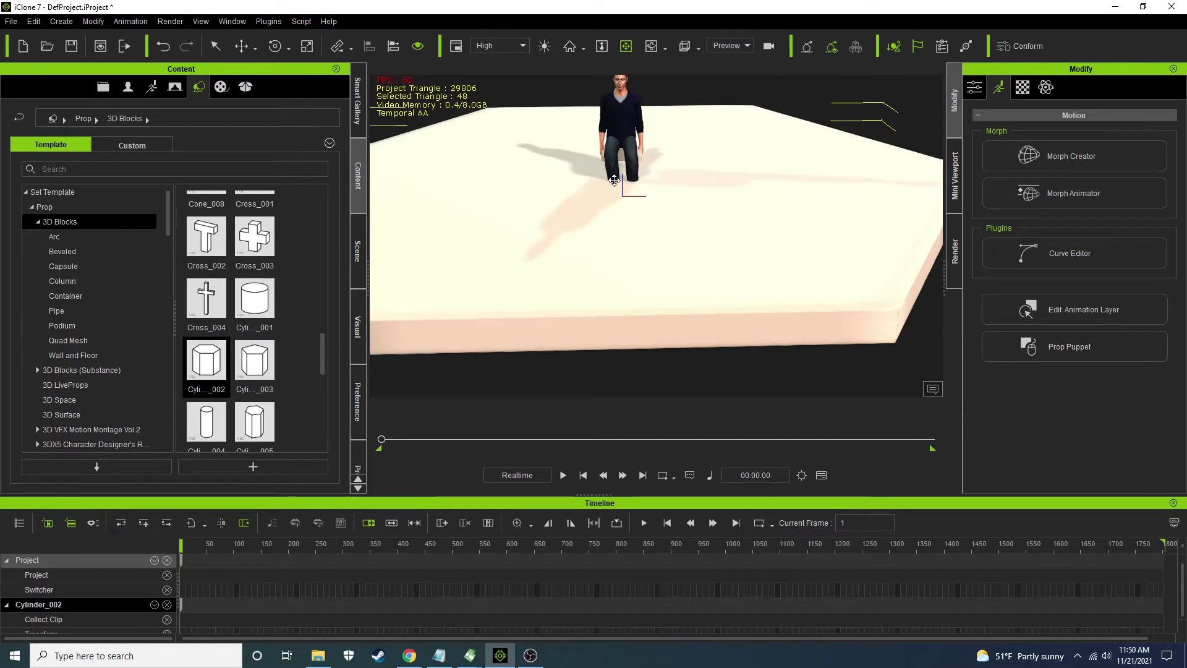
Link the Chuck avatar to the Box_001 seat slab as its parent
middle_click_drag(613, 180, 627, 60)
left_click(626, 229)
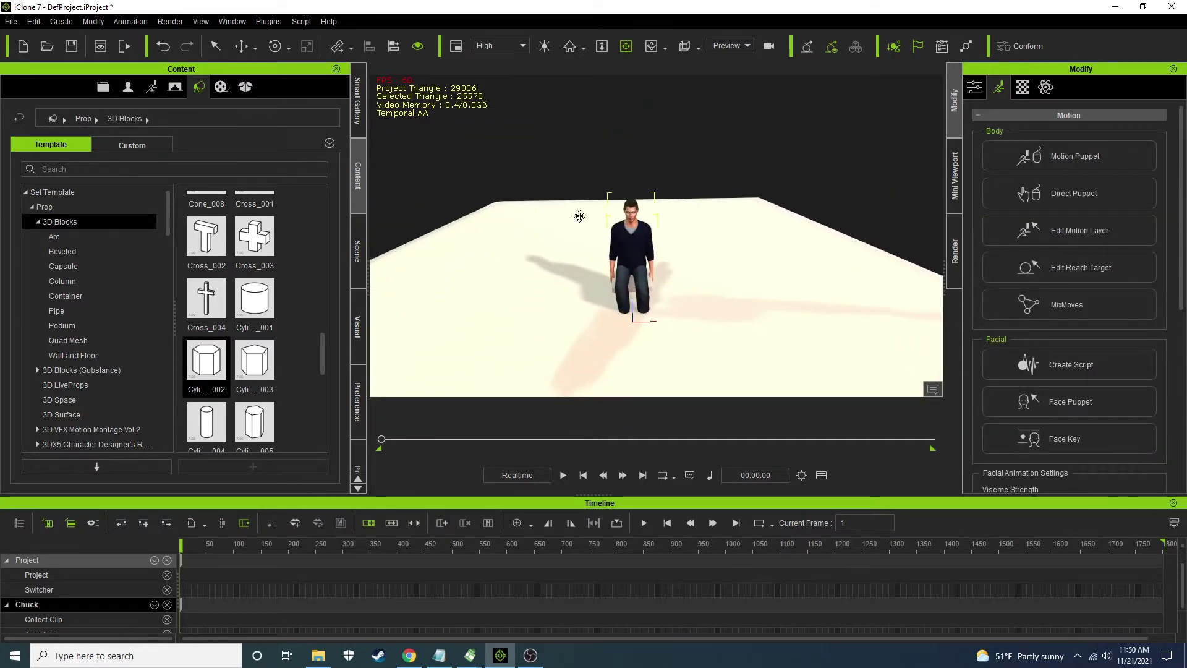
left_click(975, 88)
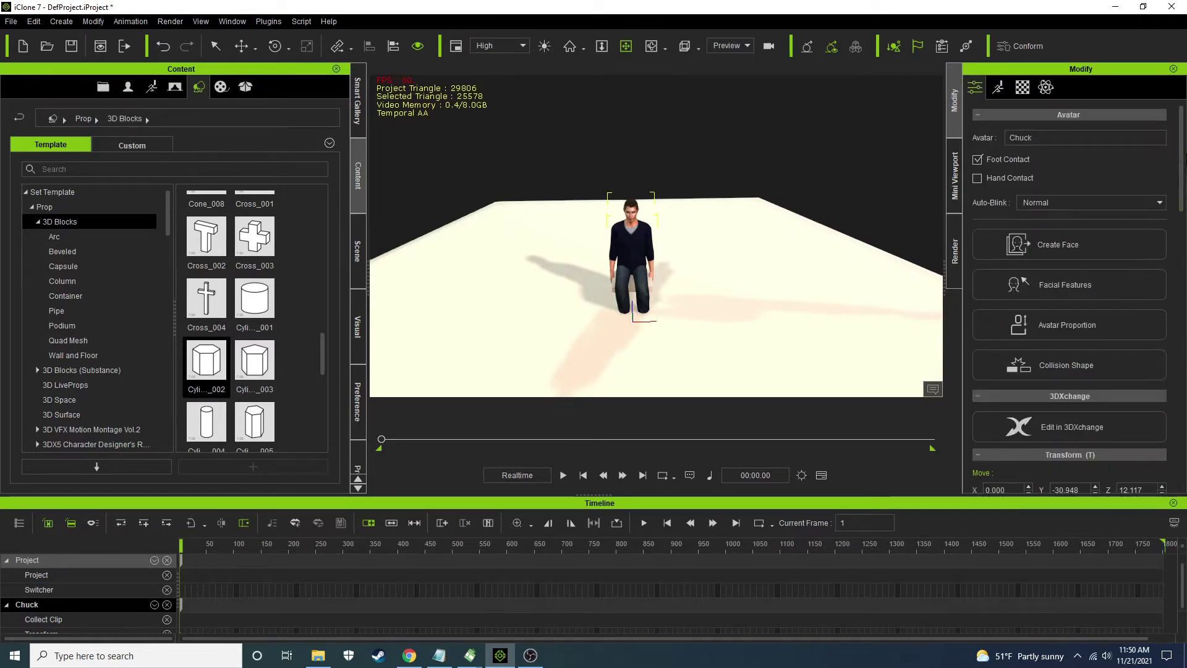
left_click_drag(1182, 151, 1179, 256)
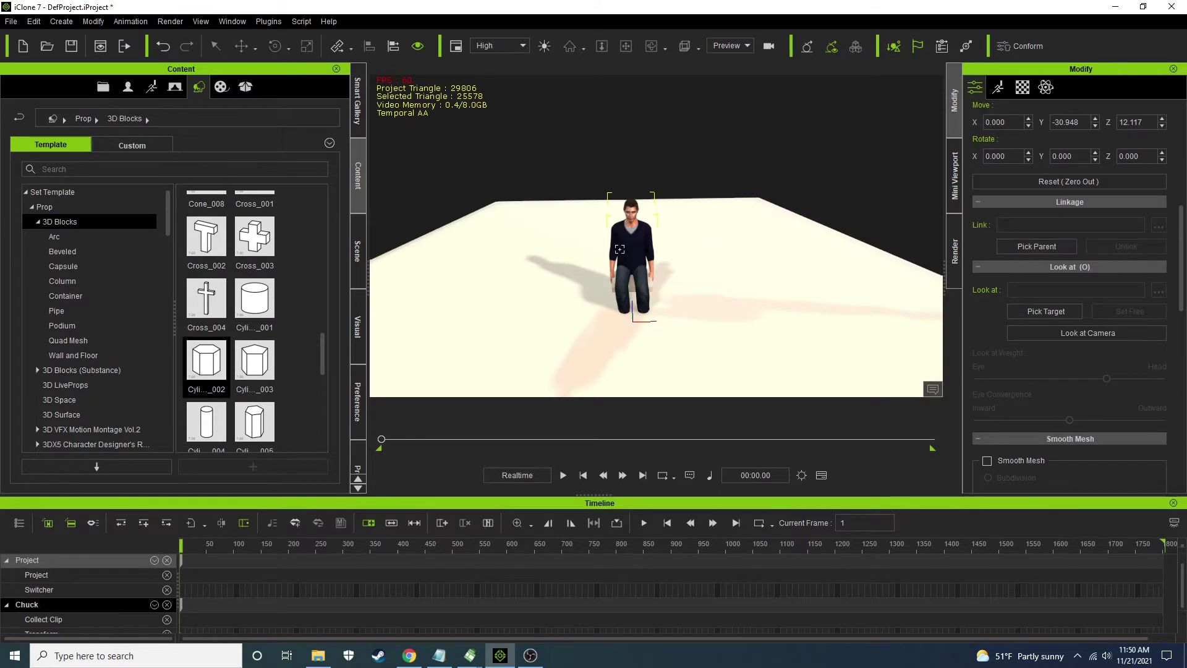
left_click(359, 249)
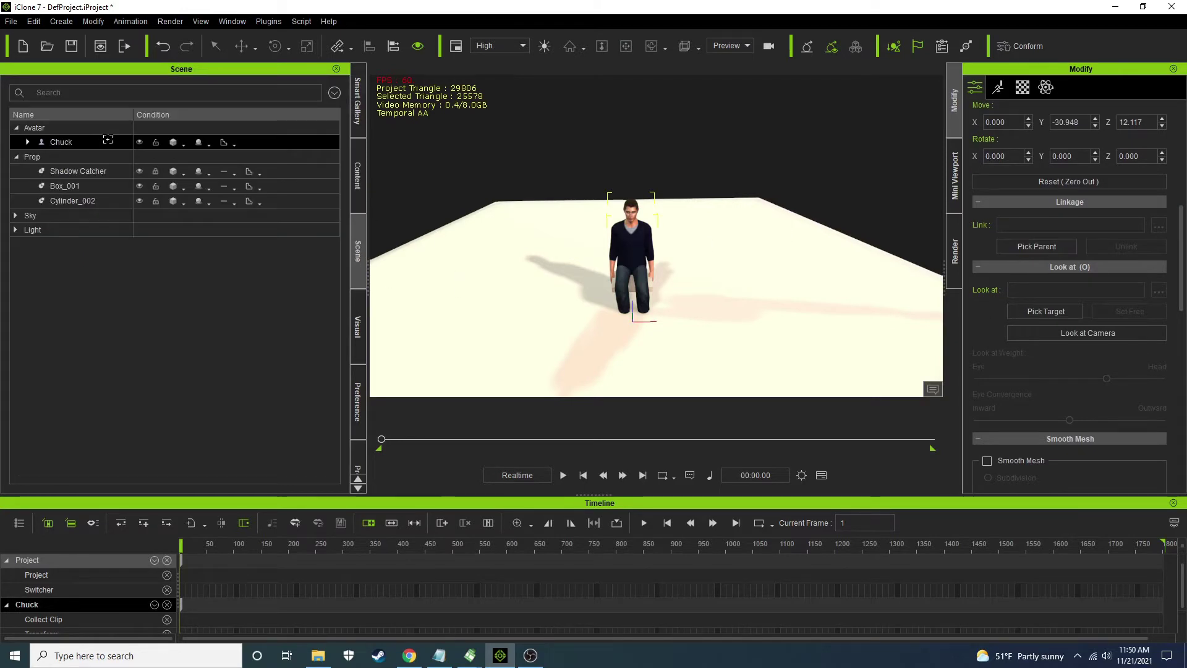
double_click(63, 190)
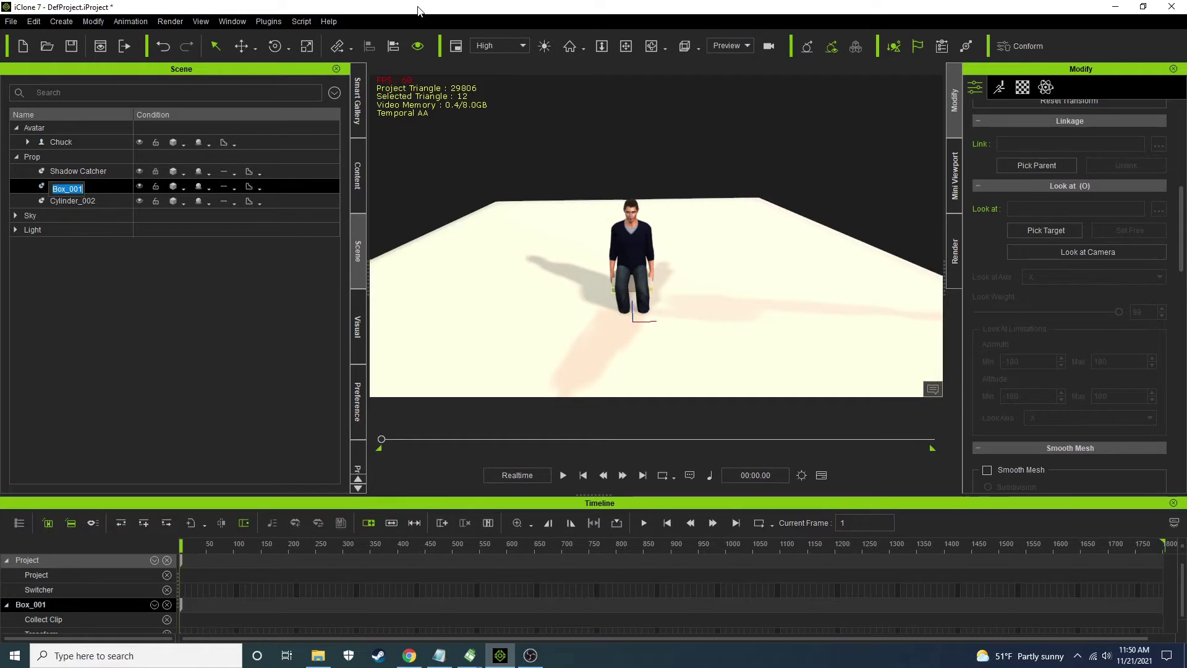
Rename the Box_001 prop as Seat1 and the Cylinder_002 prop as SwingTop
type("Sa")
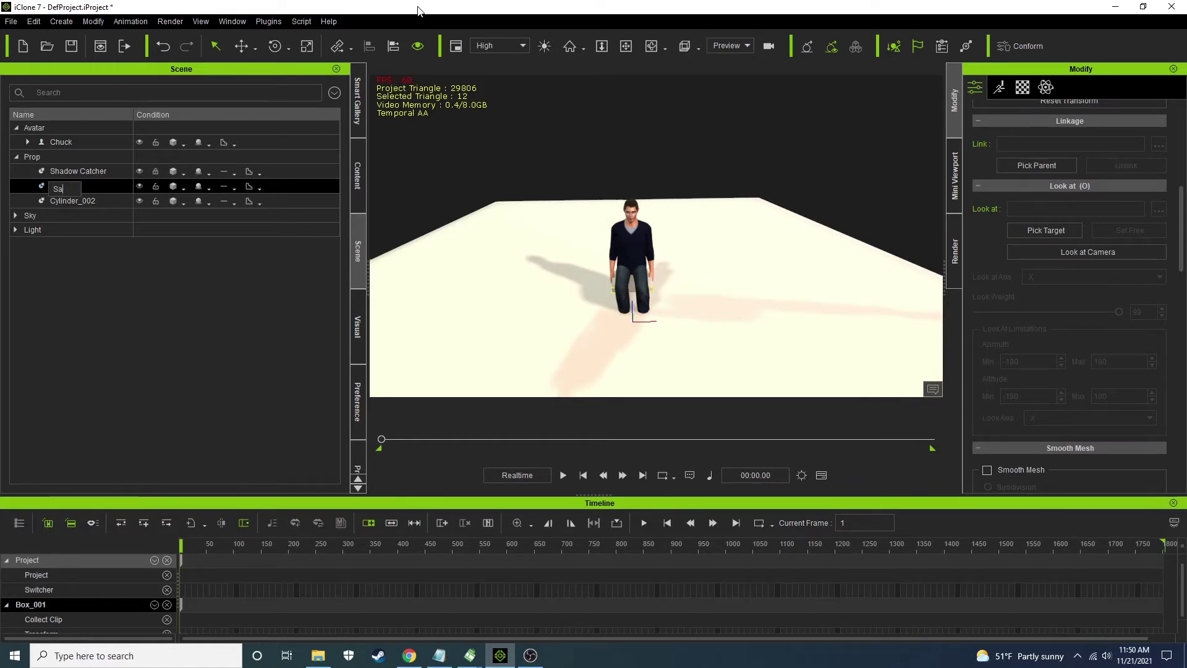
key("BackSpace")
key("BackSpace")
key("BackSpace")
key("BackSpace")
type("eat1")
key("Return")
left_click(73, 201)
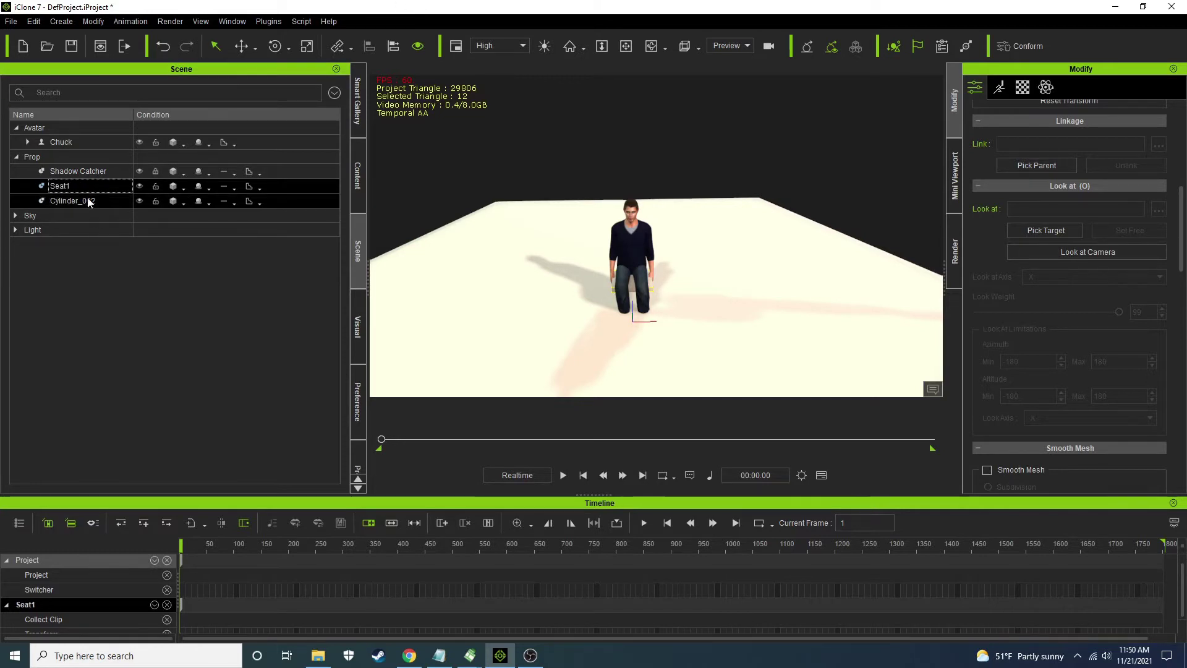
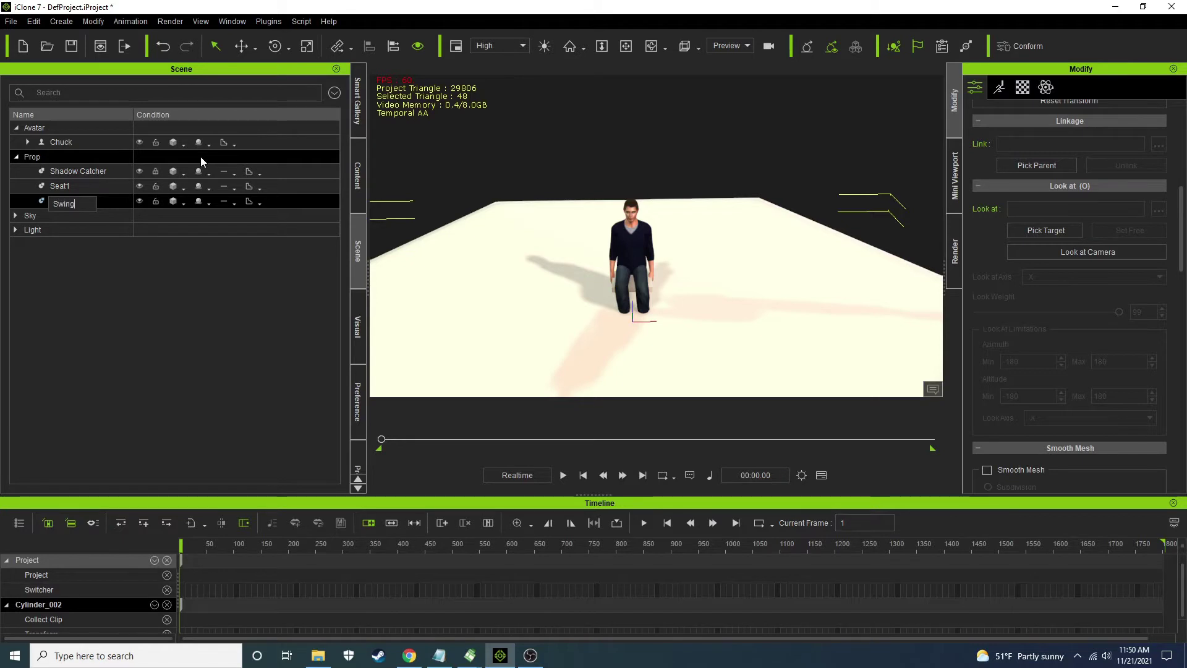
key("Return")
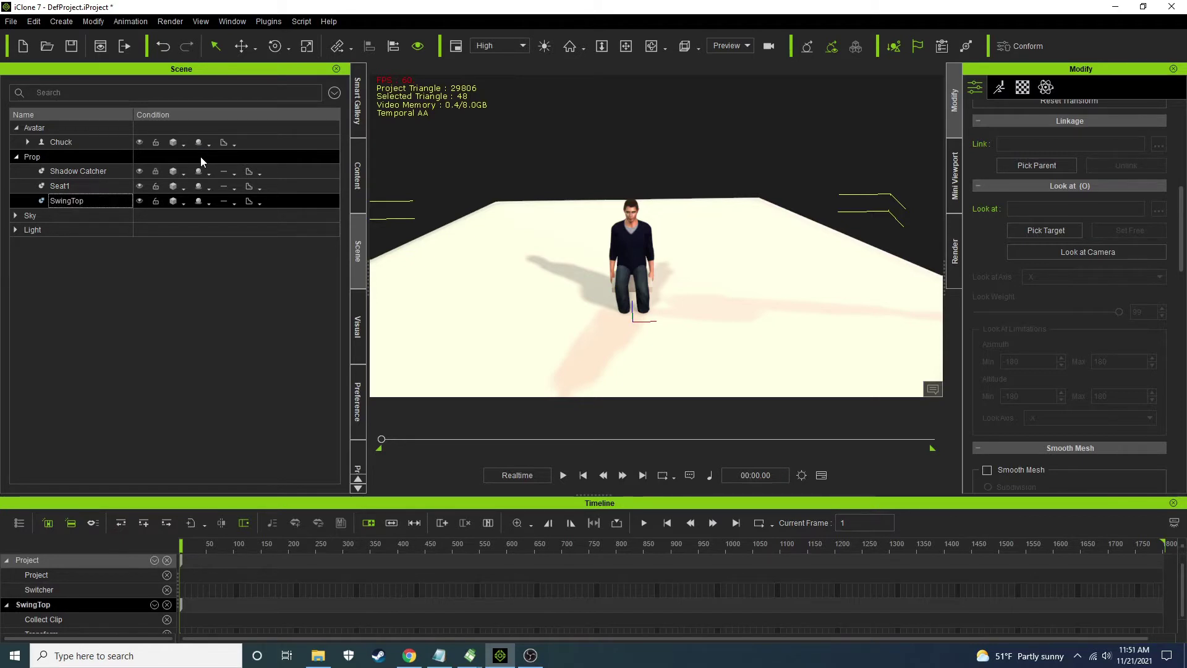
Check Chuck's parent link, and move Seat1 along the X axis with him toward one end of the hexagonal platform
left_click(639, 228)
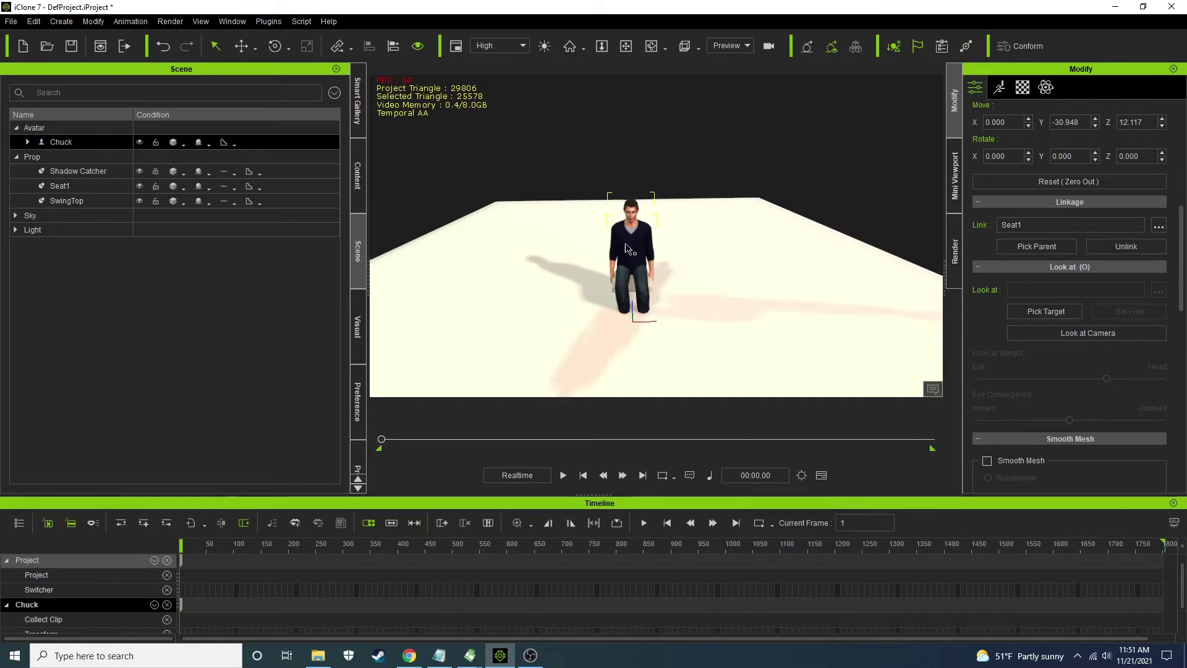
left_click(1026, 246)
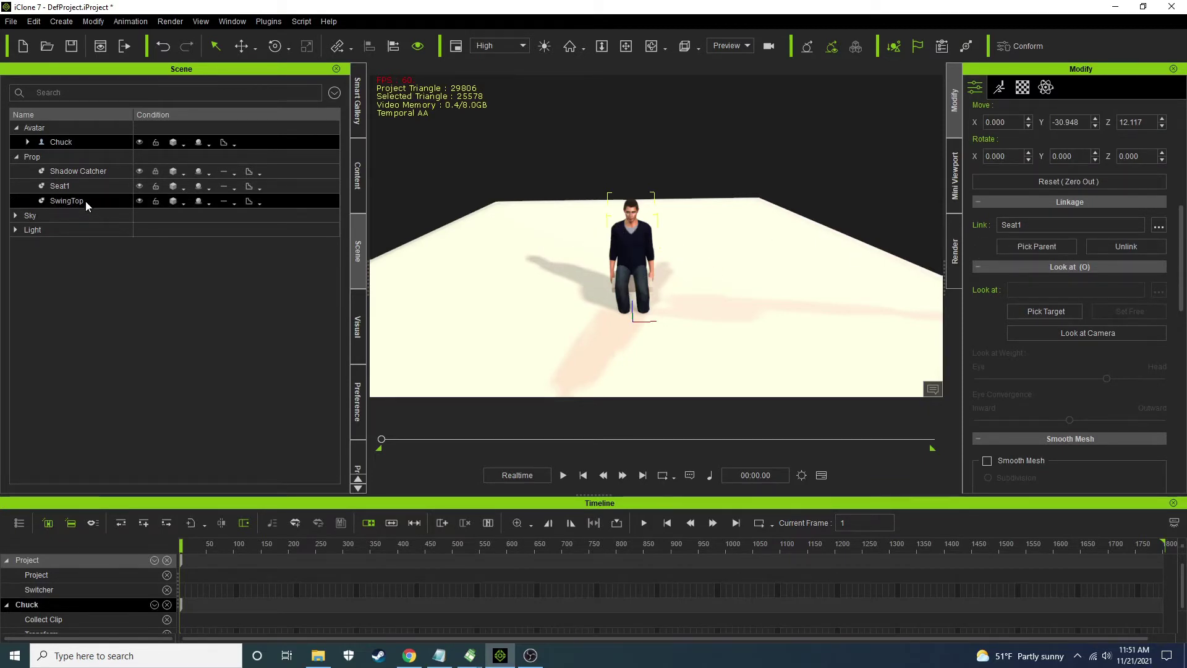
left_click(72, 184)
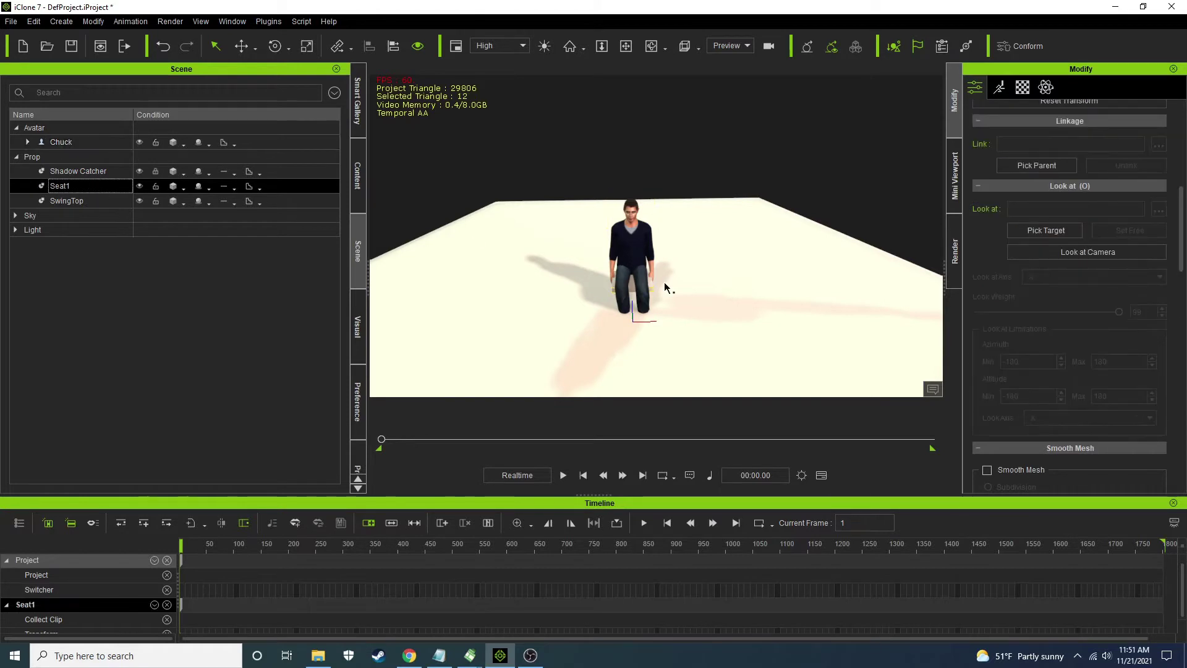
left_click(249, 40)
left_click_drag(697, 286, 440, 303)
right_click_drag(530, 284, 618, 201)
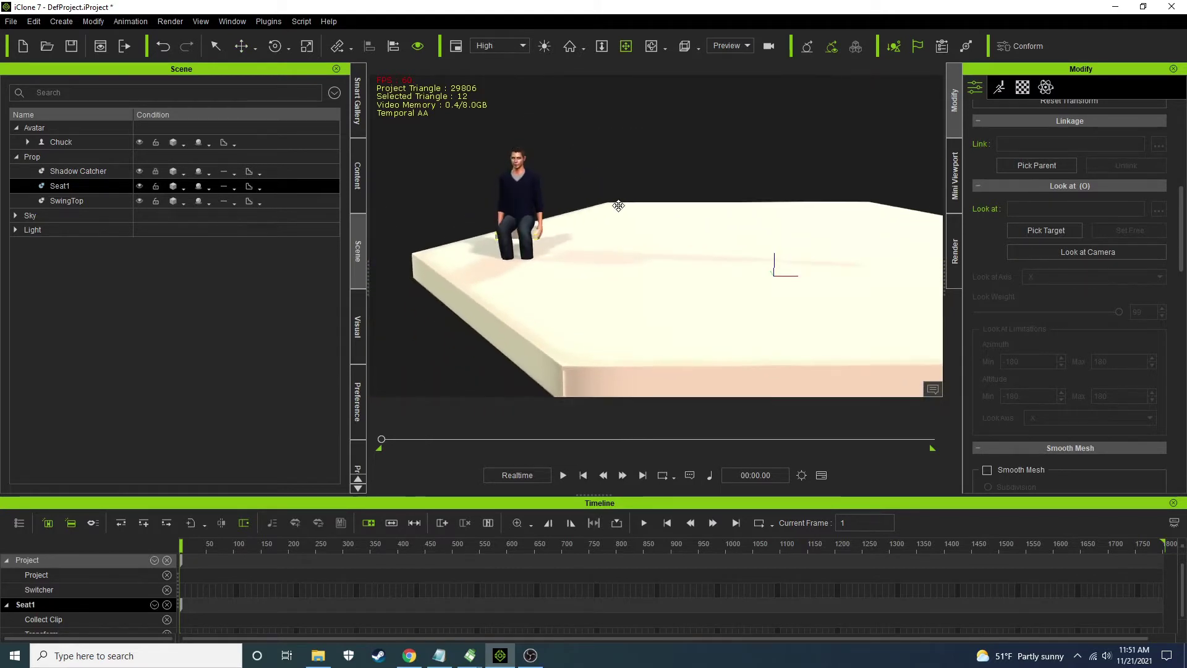
scroll(609, 206, "down", 3)
scroll(618, 219, "up", 3)
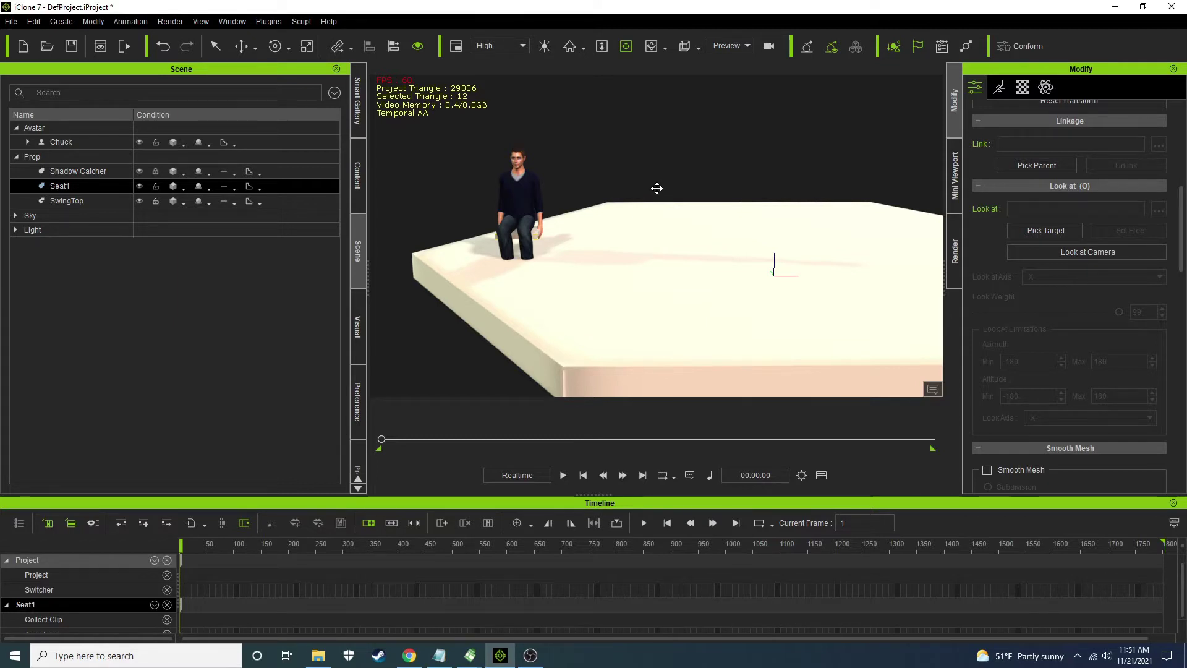
Raise the SwingTop platform along Z high above the seated Chuck, and return to the 3D Blocks prop library
right_click_drag(715, 201, 527, 254)
left_click(578, 317)
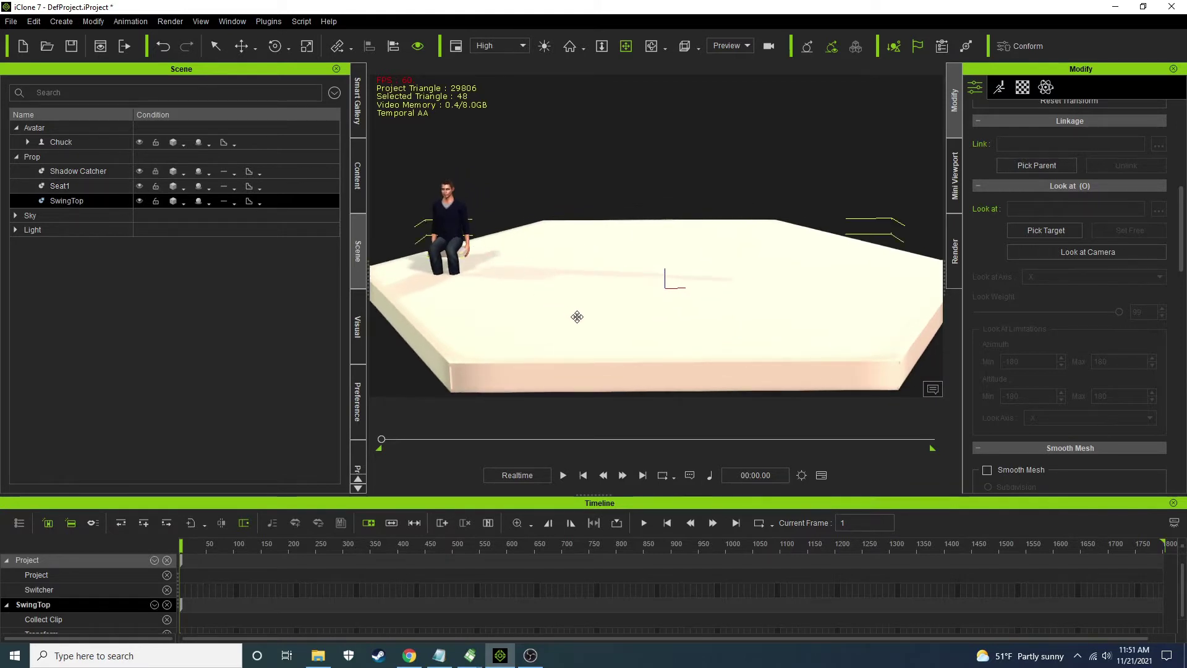
scroll(640, 258, "down", 2)
scroll(642, 259, "down", 2)
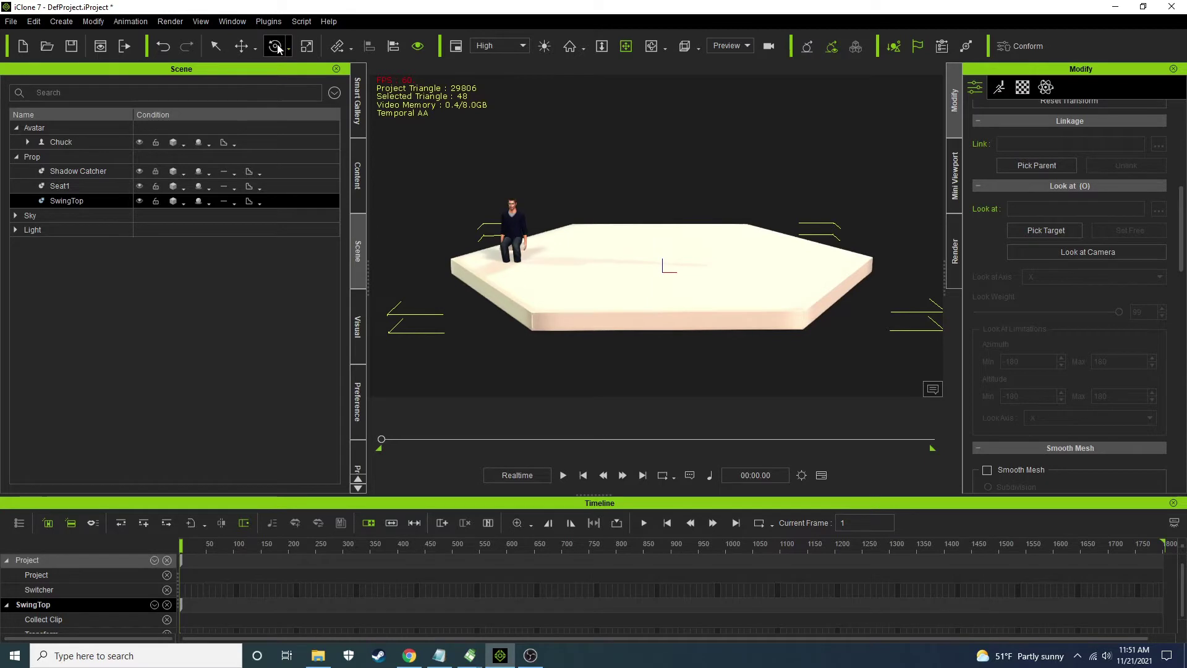
left_click(241, 46)
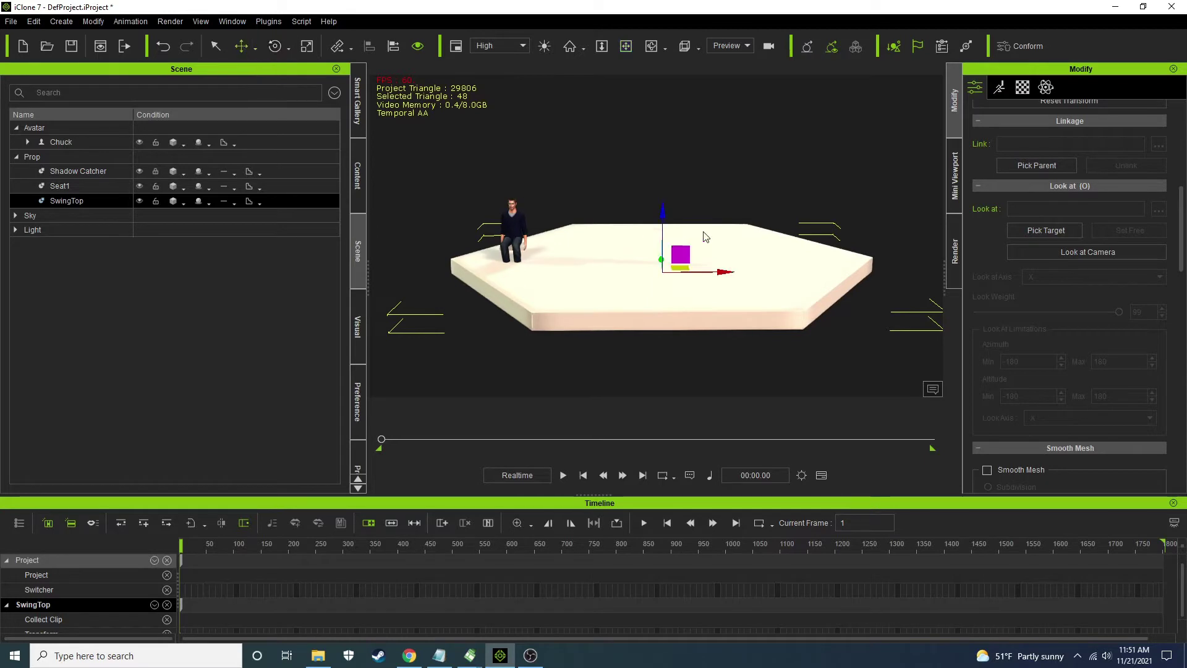
left_click_drag(659, 209, 660, 46)
mouse_move(603, 278)
middle_mouse_down()
mouse_move(599, 299)
mouse_move(607, 183)
mouse_move(608, 289)
middle_mouse_up()
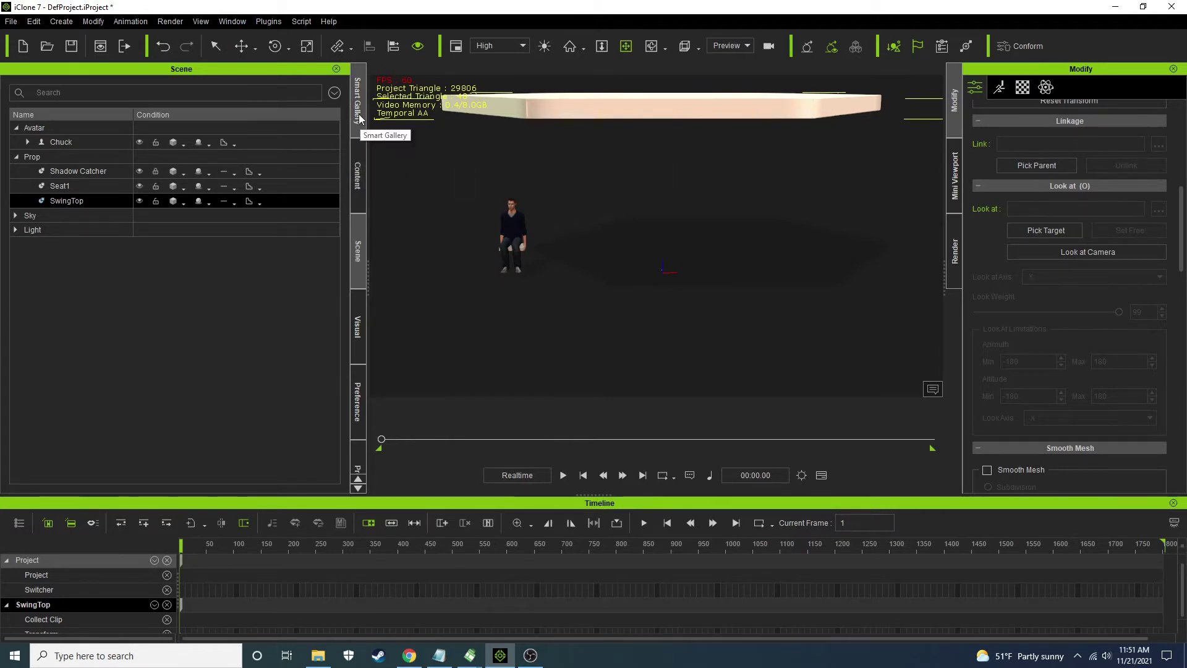
left_click(357, 177)
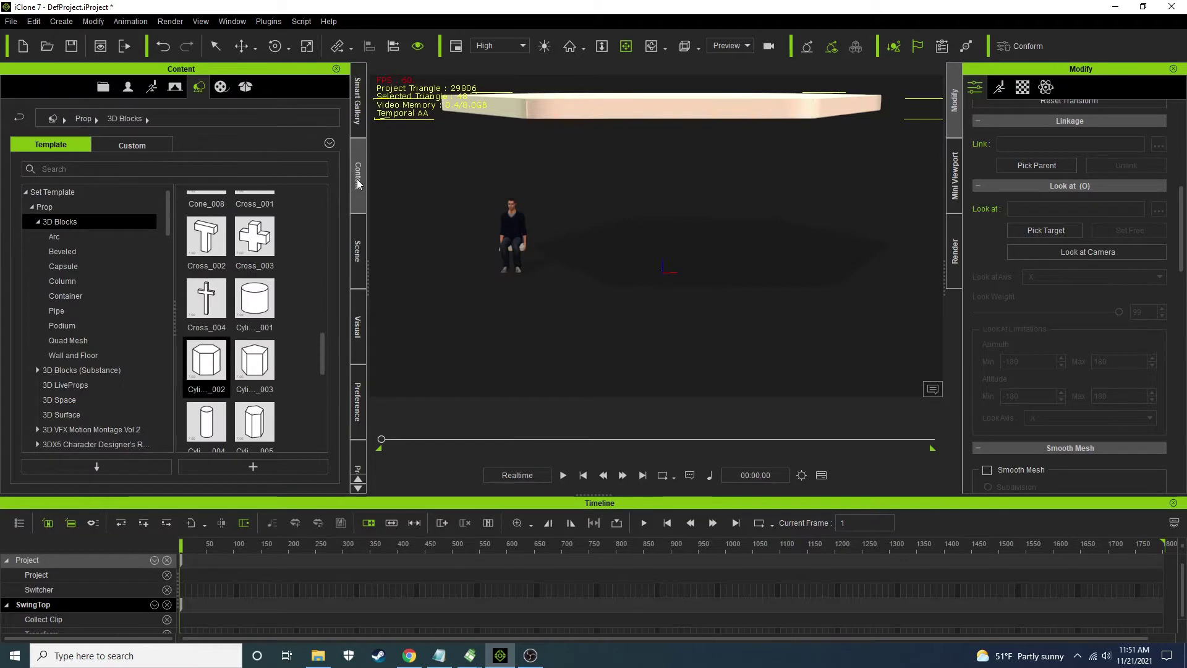
Add another Cylinder_002 block at the scene's centre and stretch it along Z into a tall base column beneath the raised platform
double_click(213, 369)
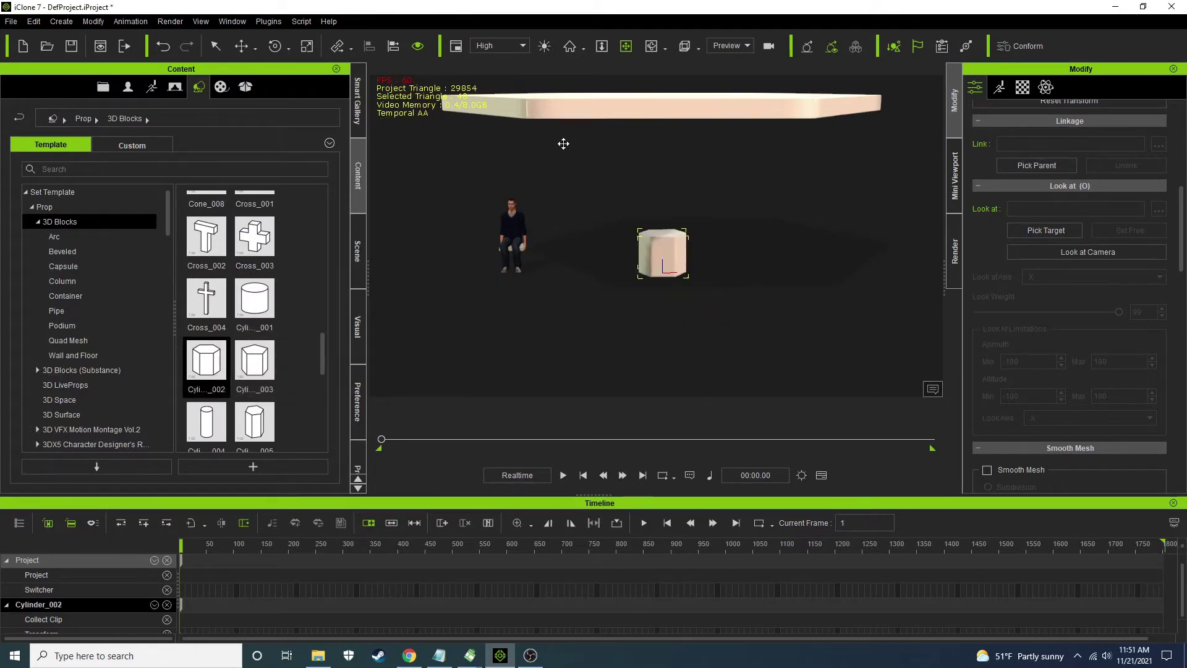
left_click(307, 46)
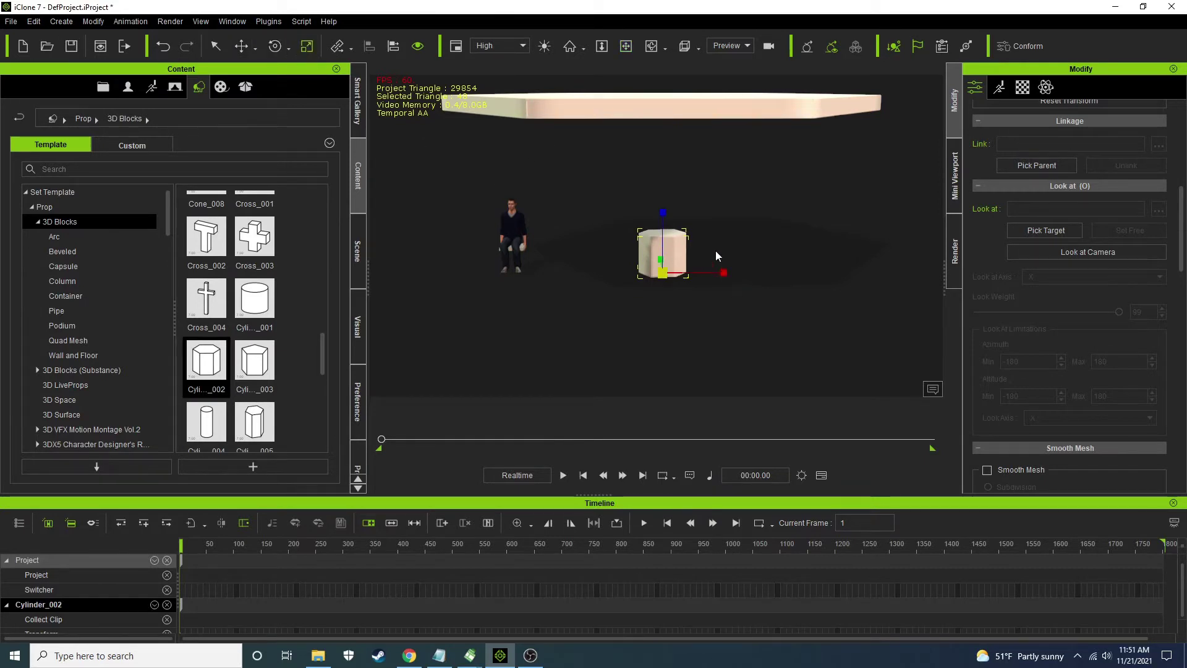
left_click_drag(661, 195, 657, 140)
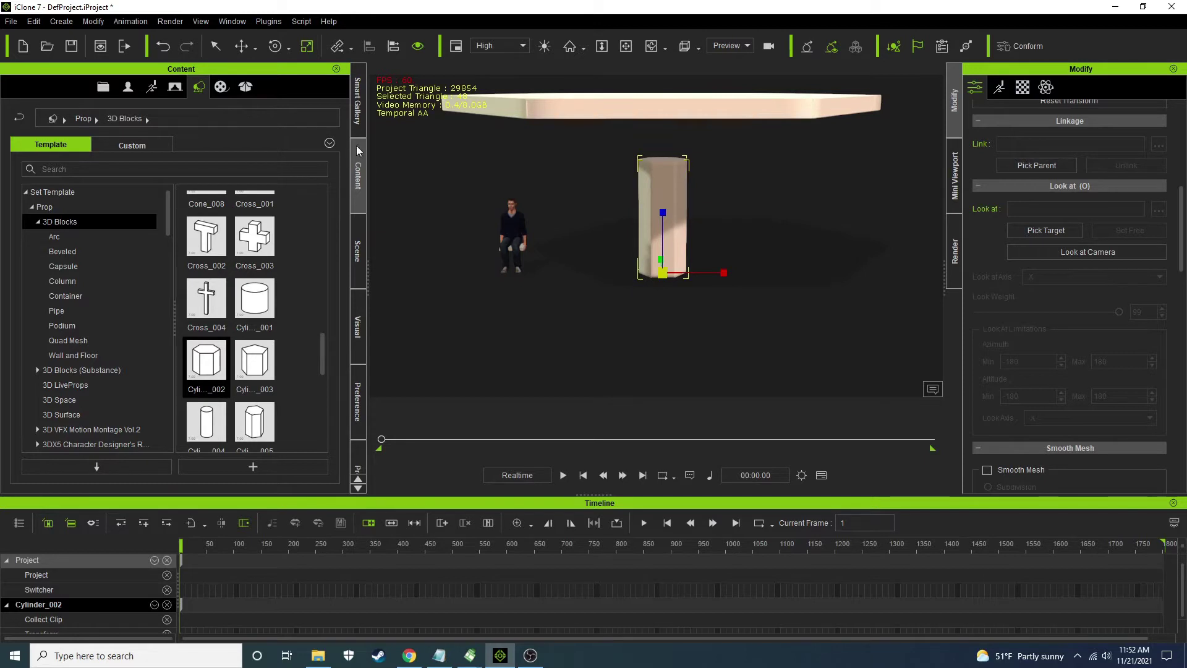
Duplicate the base column upward along Z and scale the copy into a narrower, taller pole that passes through the SwingTop platform
left_click(241, 46)
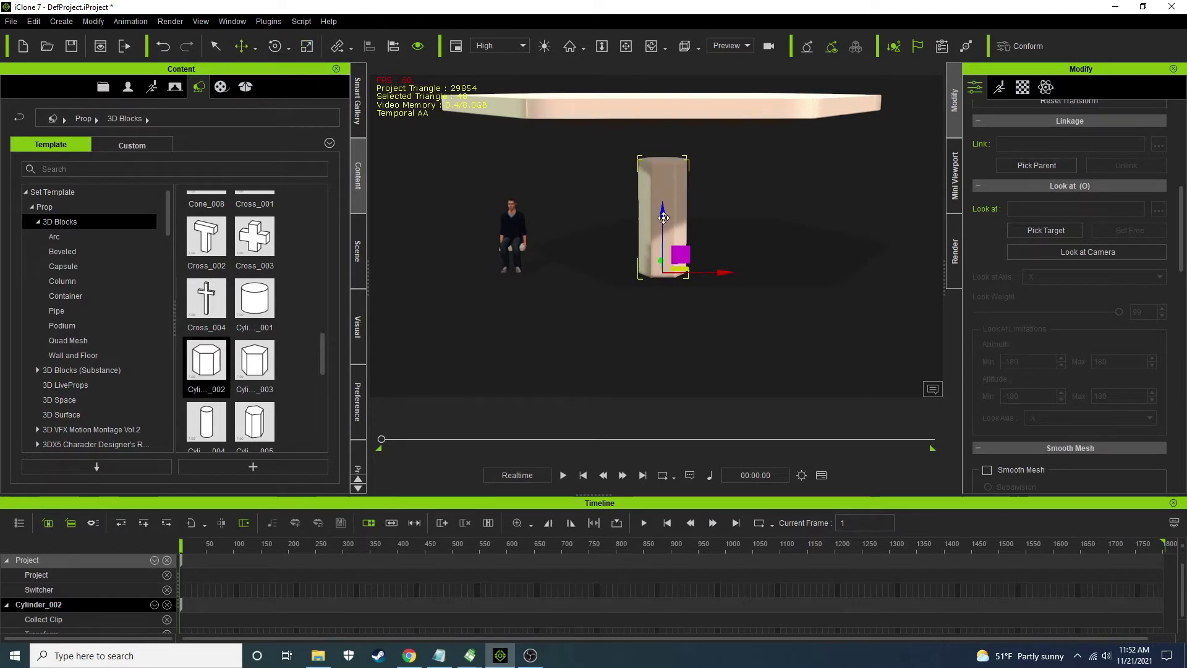
left_click_drag(663, 217, 662, 194)
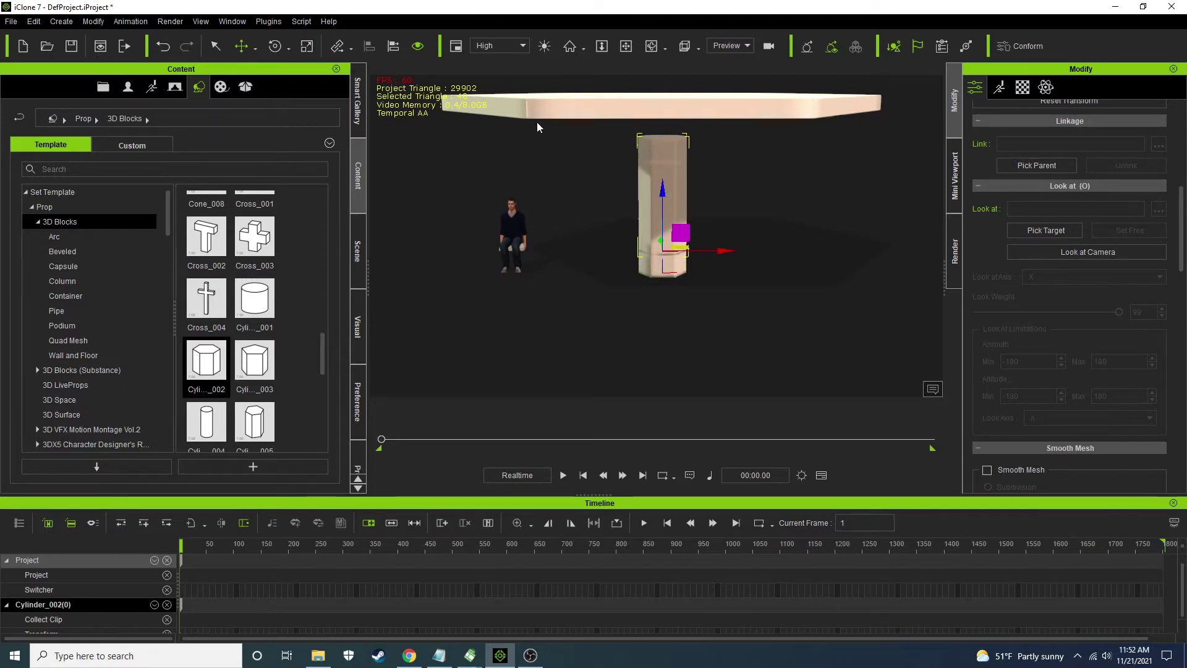
left_click(307, 48)
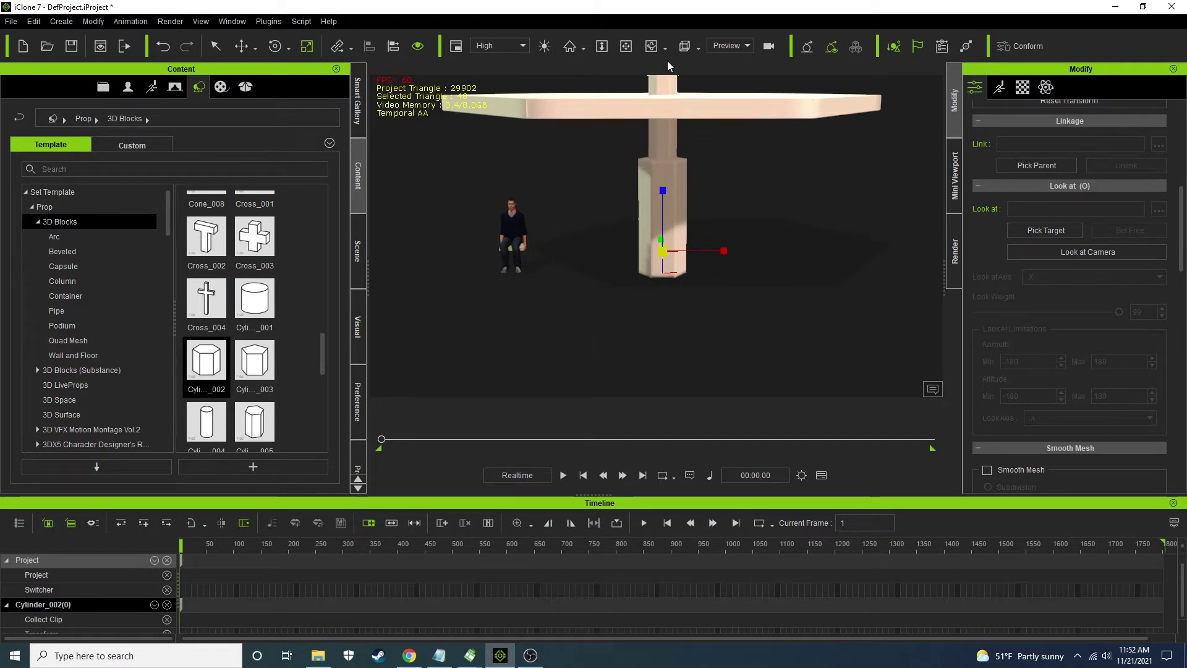
middle_click_drag(621, 295, 681, 217)
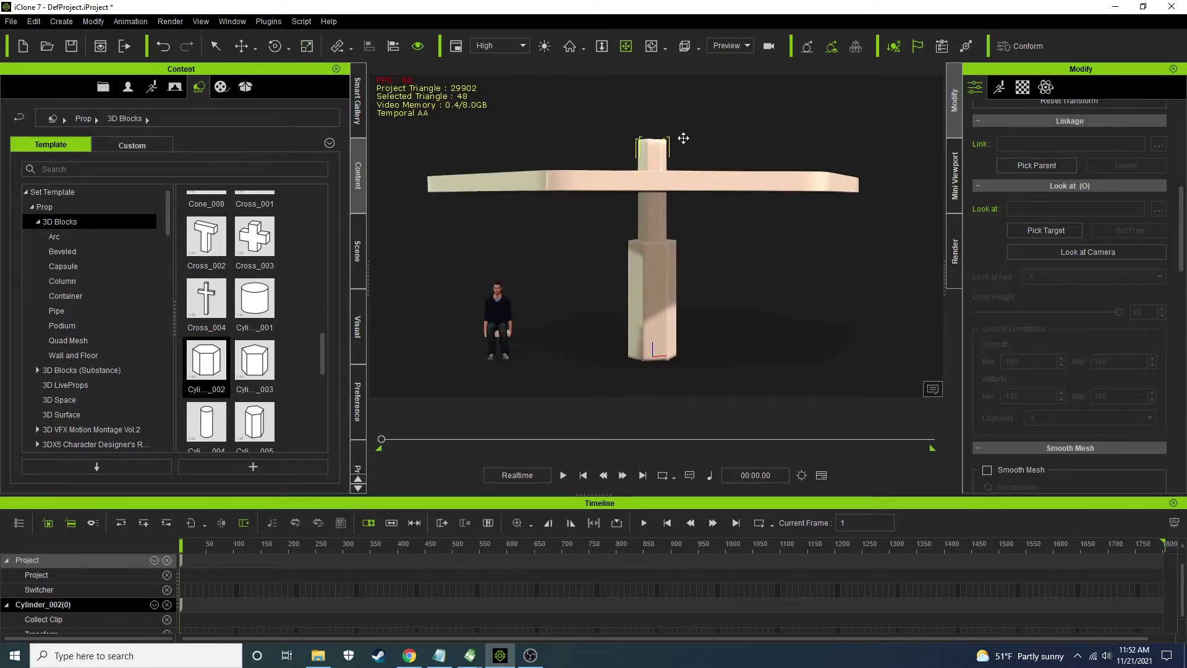
Rename the Cylinder_002(0) pole prop as SwingArm
left_click(358, 251)
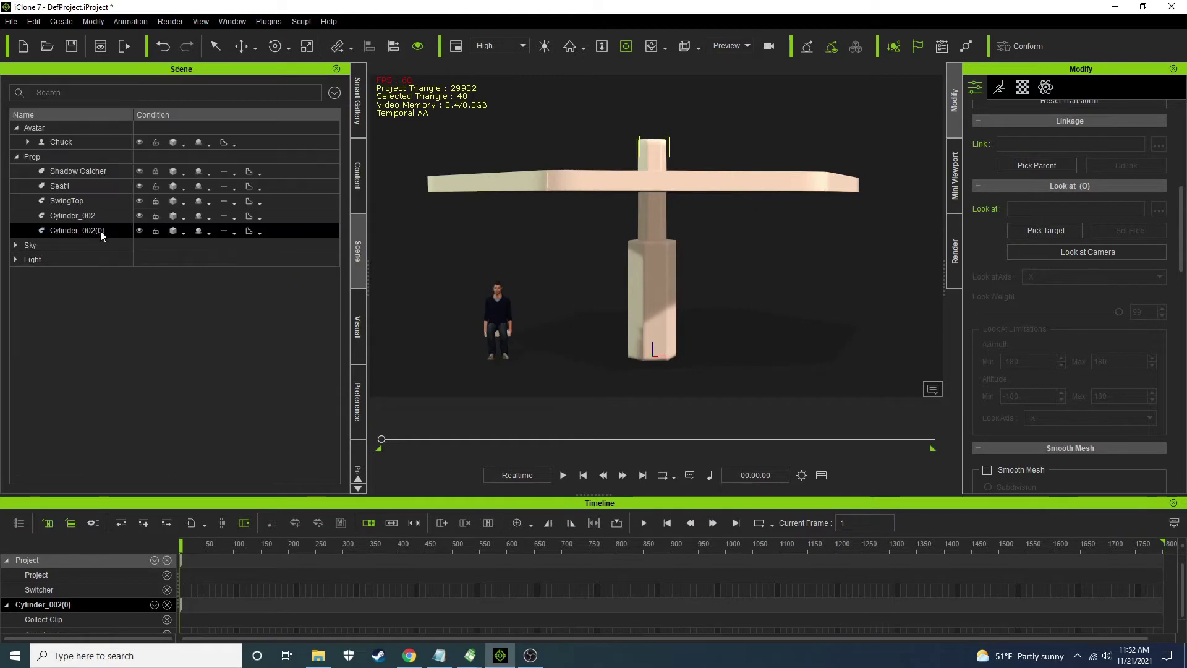
type("S")
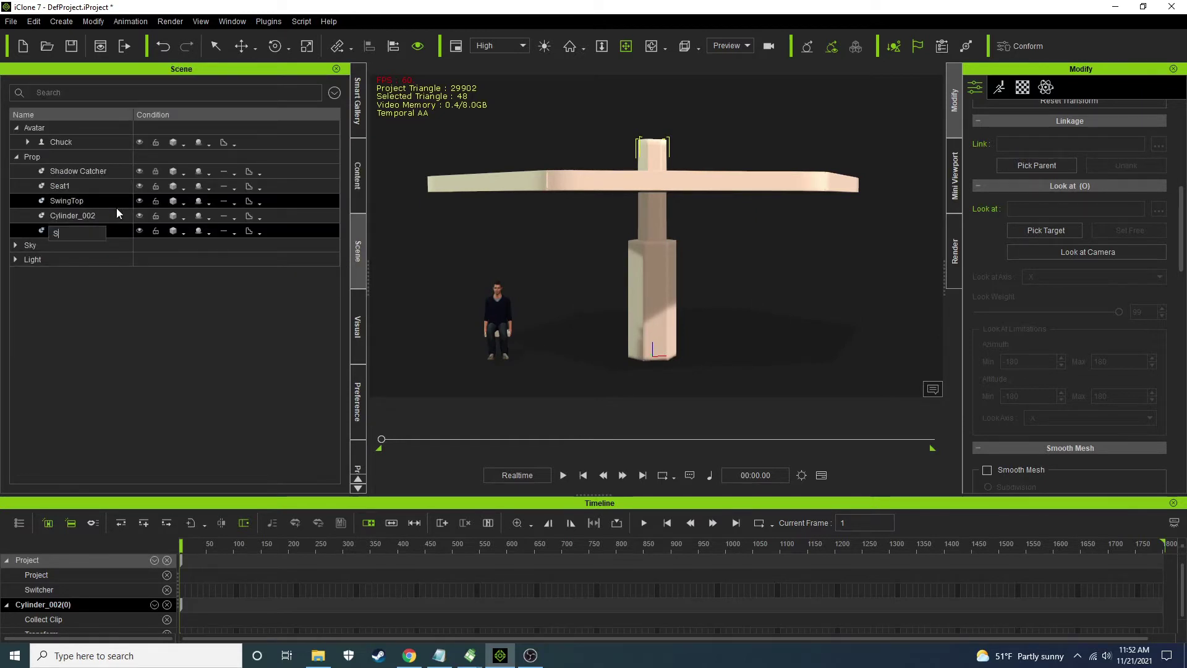
type("wingArm_")
key("Return")
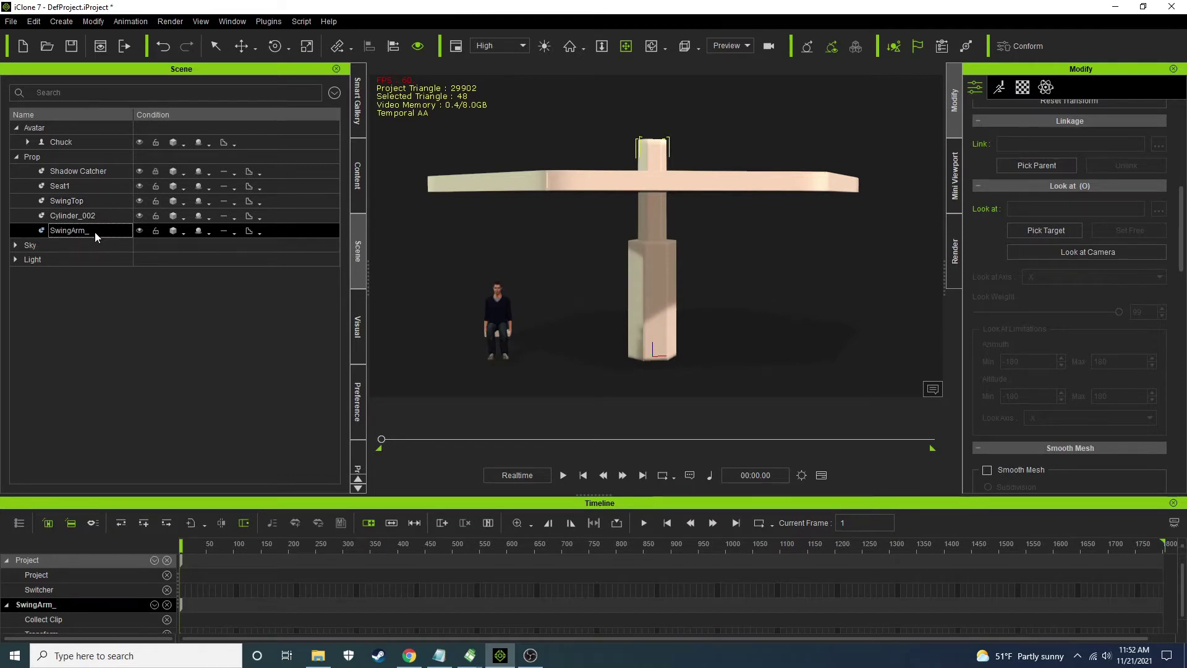
left_click(88, 232)
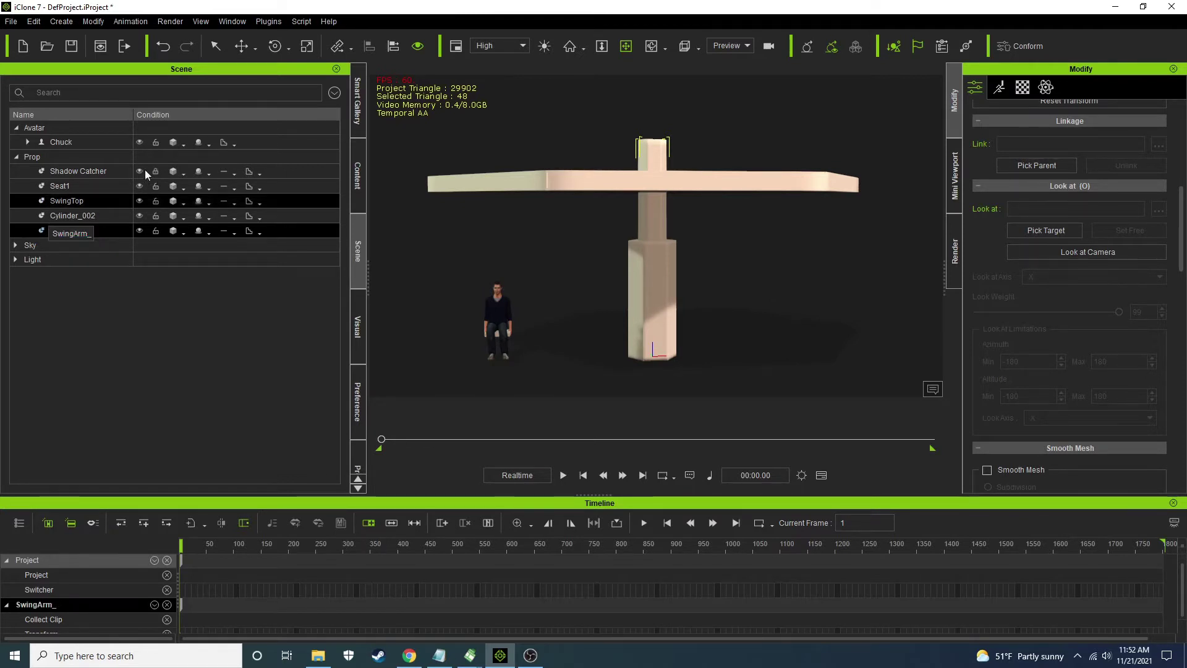
key("BackSpace")
left_click(272, 390)
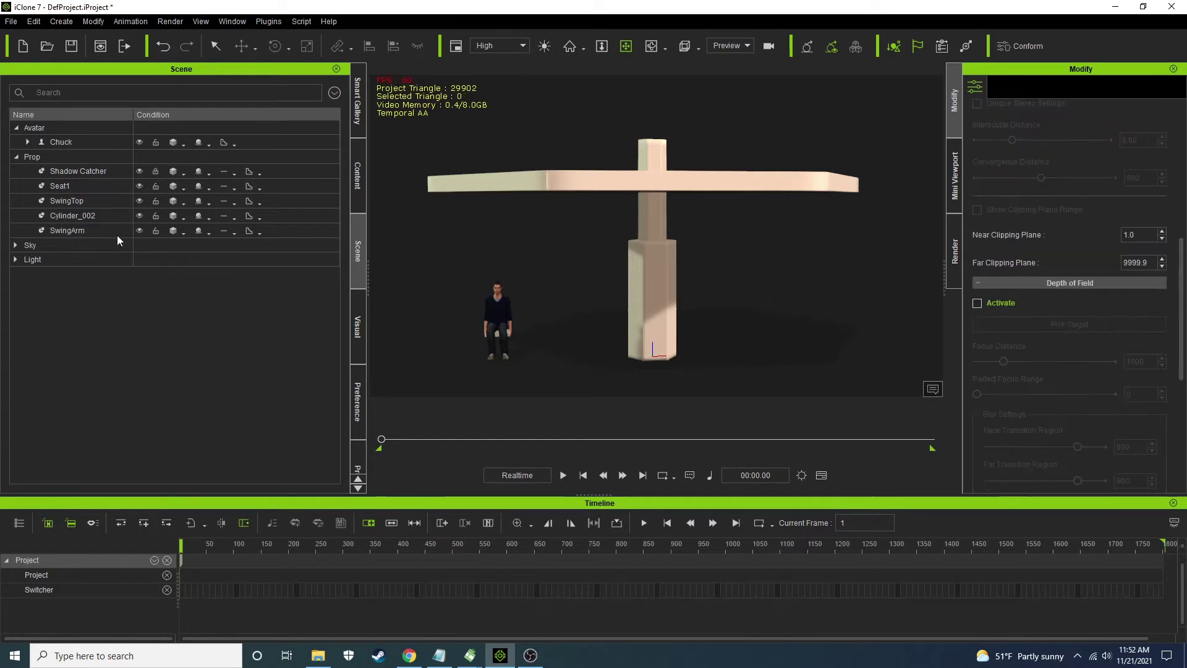
Rename the Cylinder_002 base column prop as SwingBase
left_click(71, 216)
left_click(71, 216)
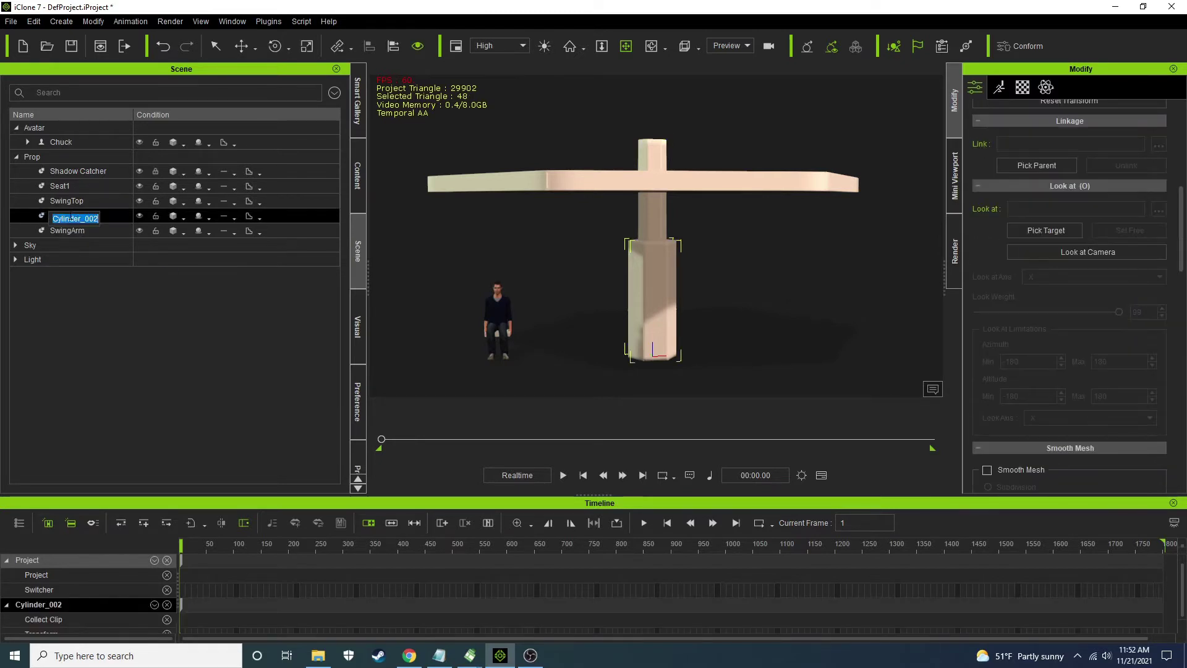
type("SwingBa")
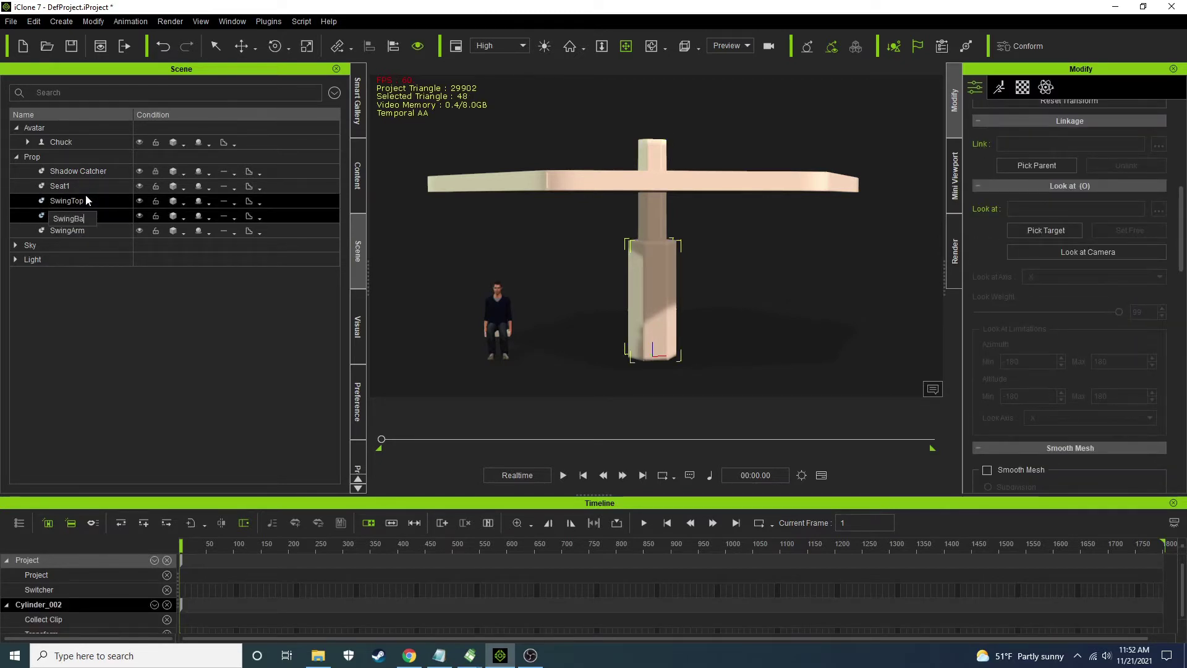
type("se")
key("Return")
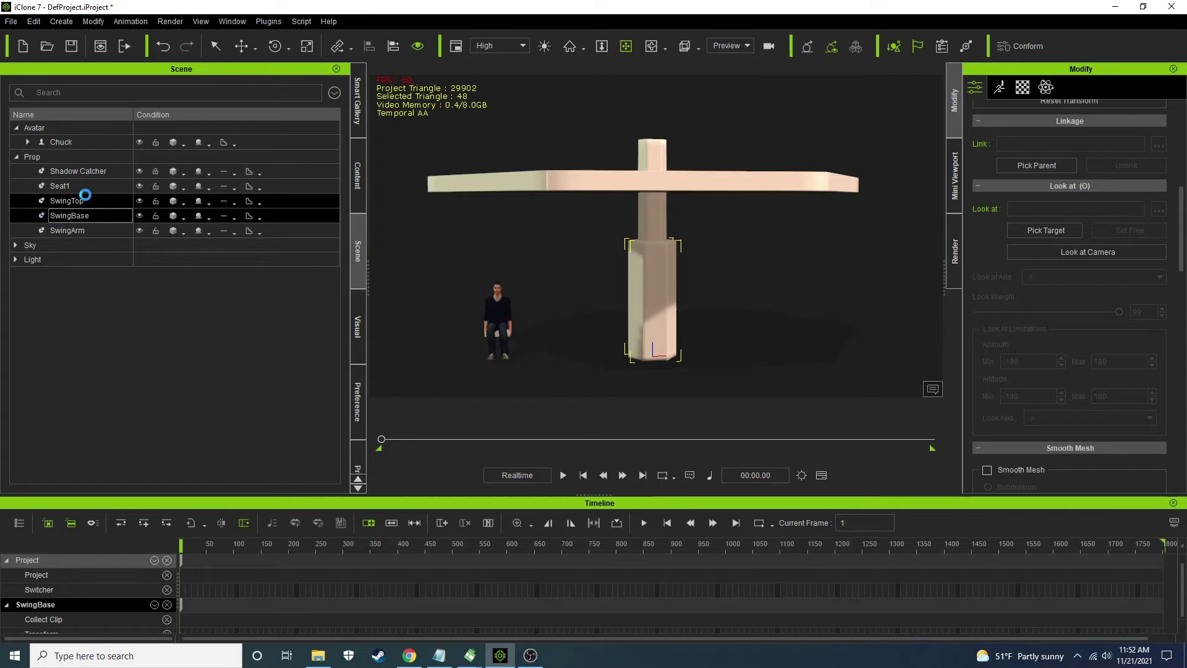
Attach the SwingArm prop to SwingBase as its parent
left_click(71, 231)
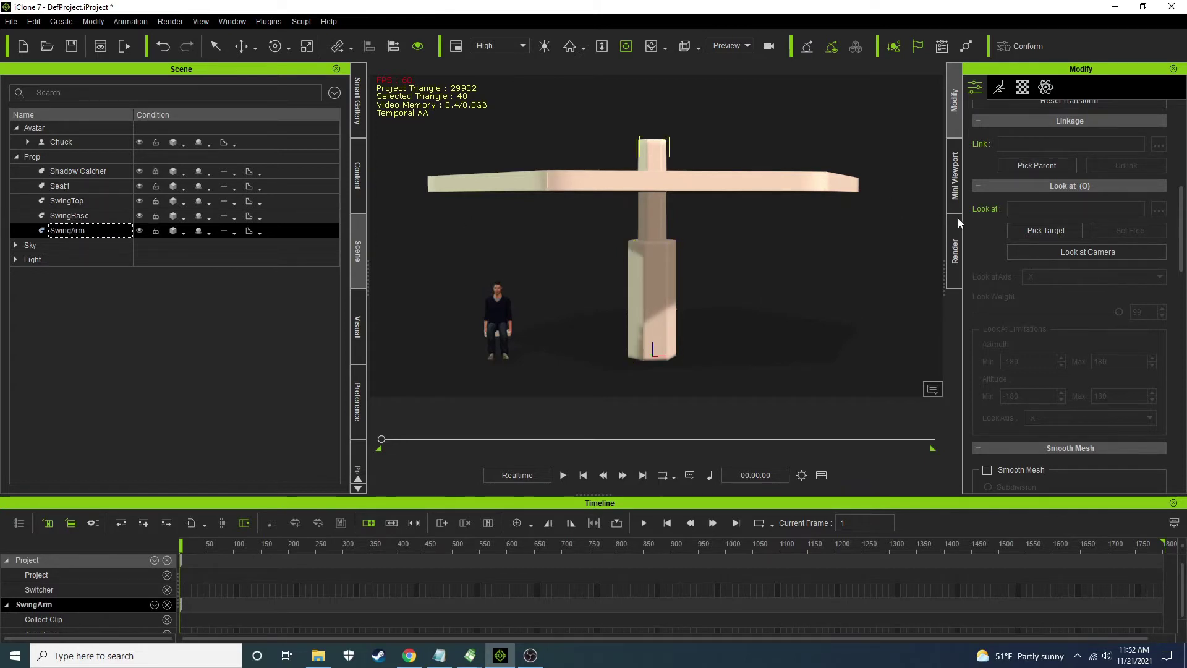
scroll(1017, 204, "down", 5)
scroll(1013, 224, "down", 3)
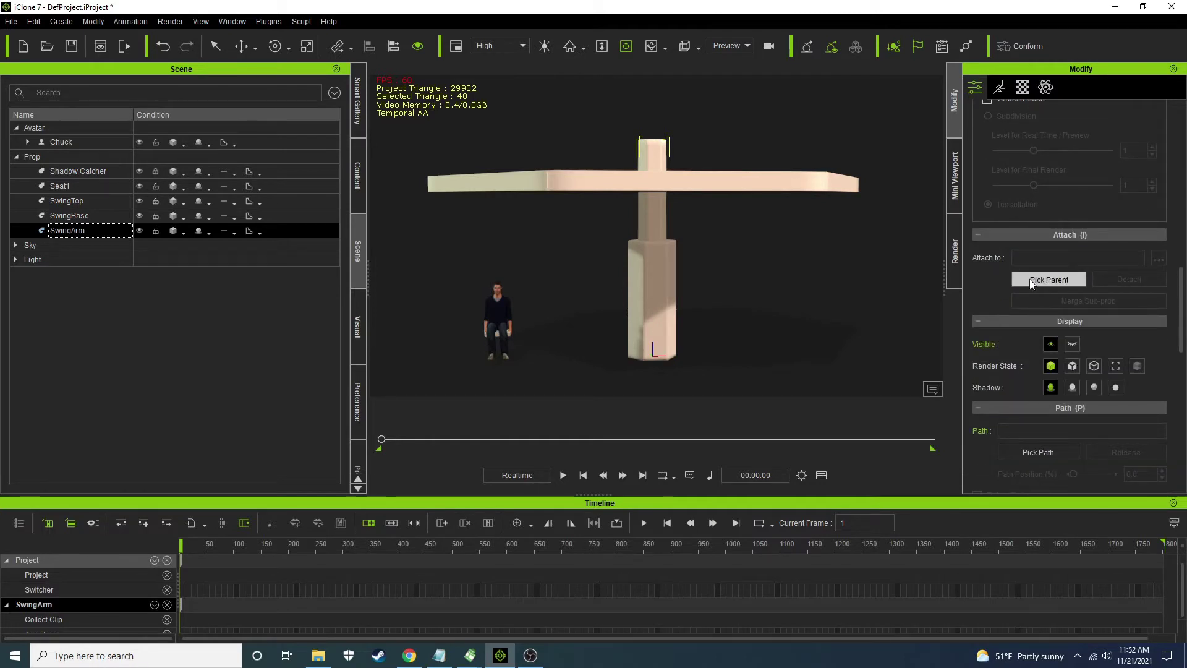
left_click(654, 335)
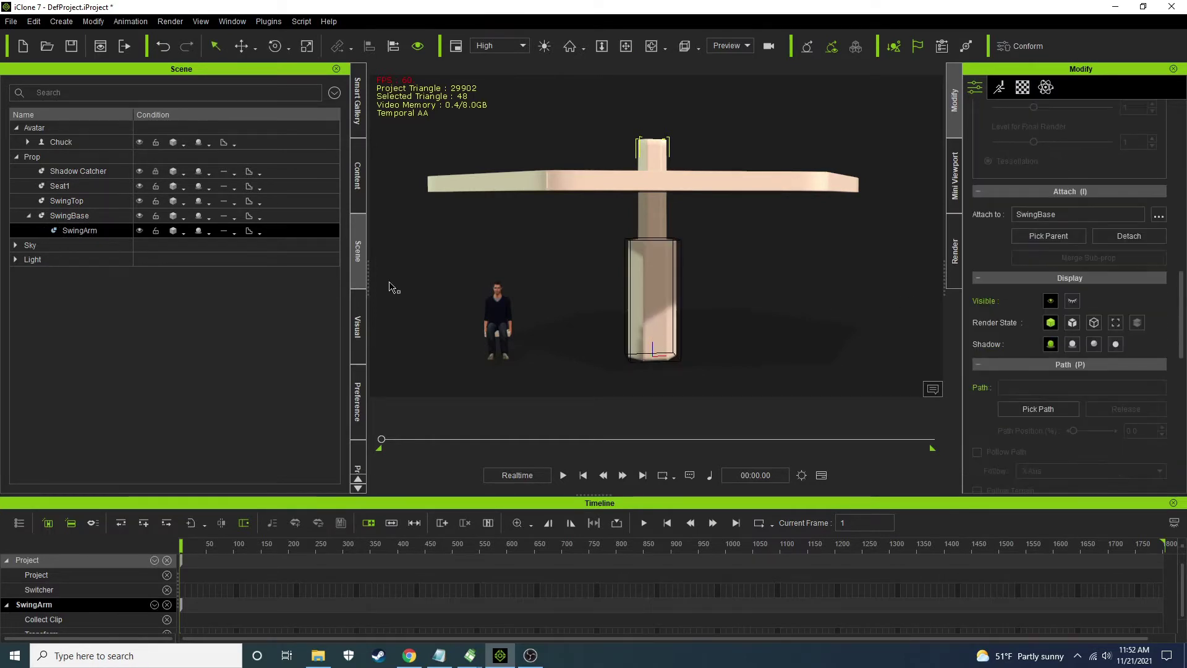
Attach the SwingTop platform to the SwingArm pole as its parent
left_click(71, 201)
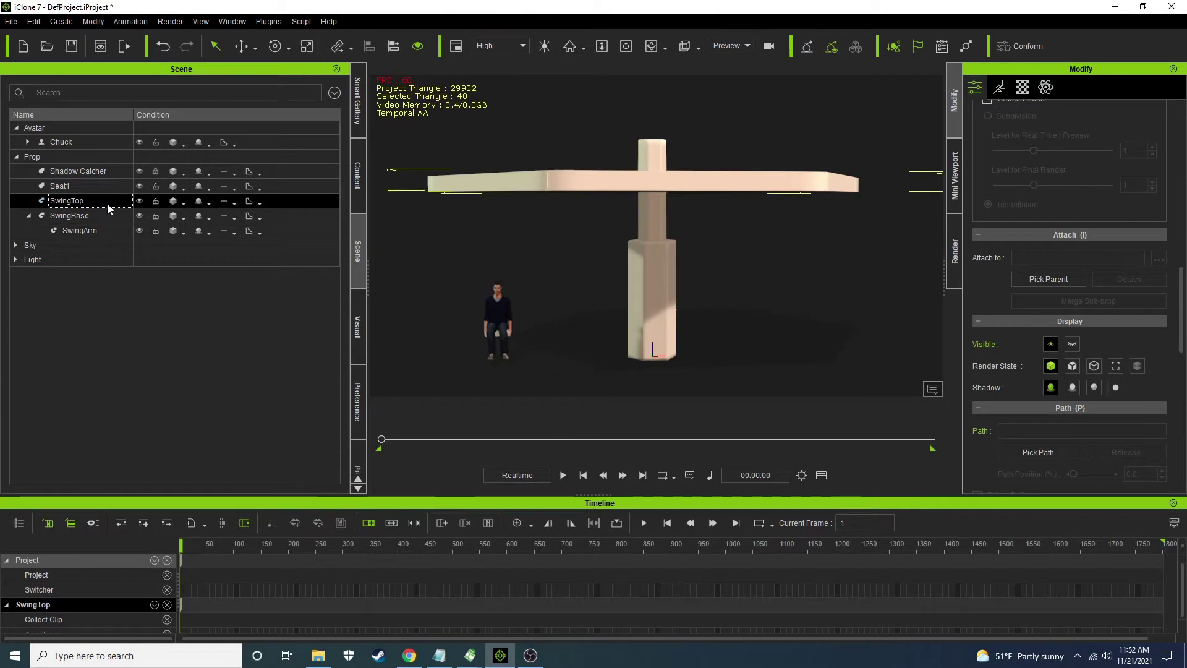
left_click(1039, 279)
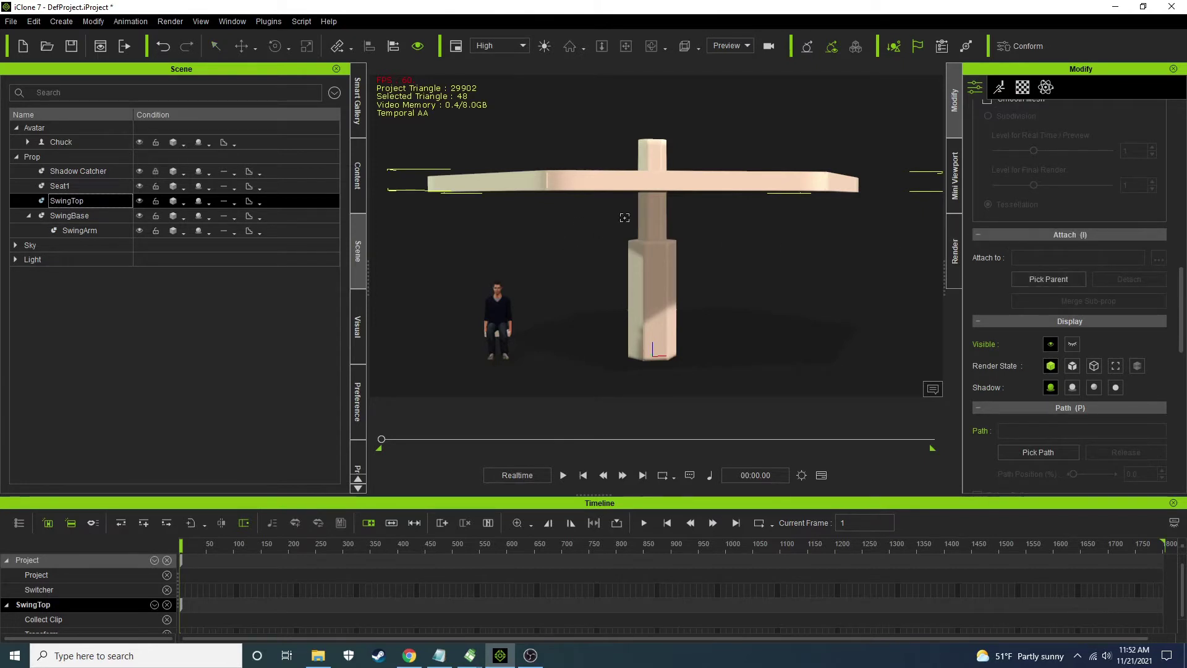
left_click(652, 212)
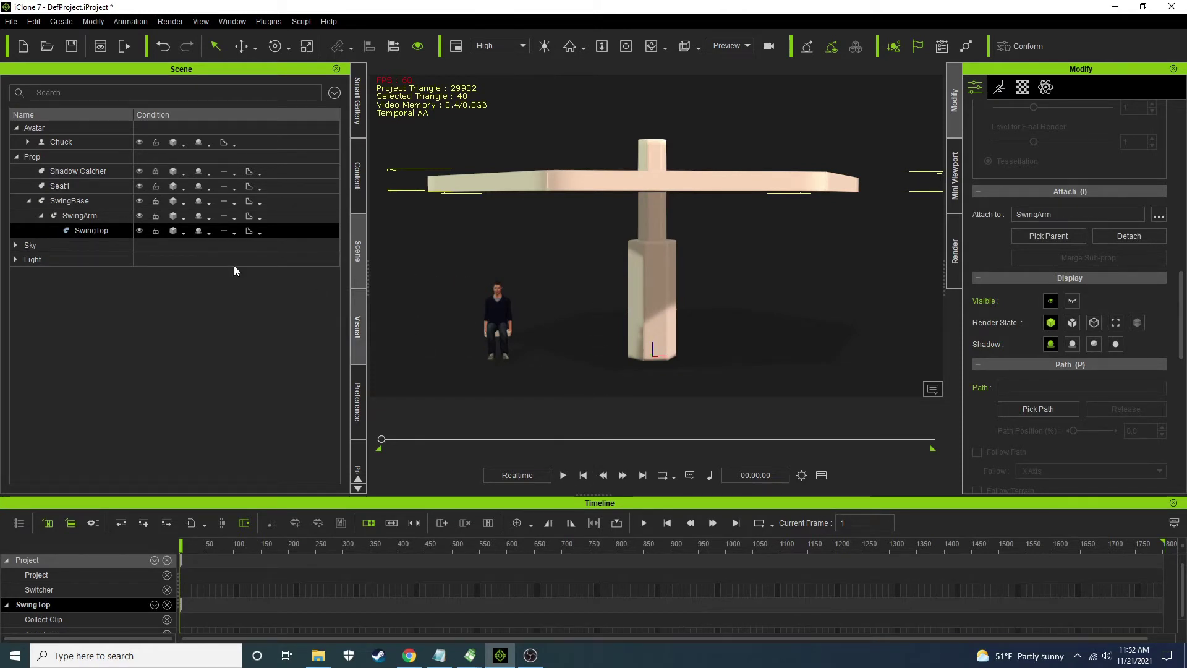
Activate physics on Seat1 as a Dynamic rigid body, test it in playback, and return to the first frame
left_click(79, 186)
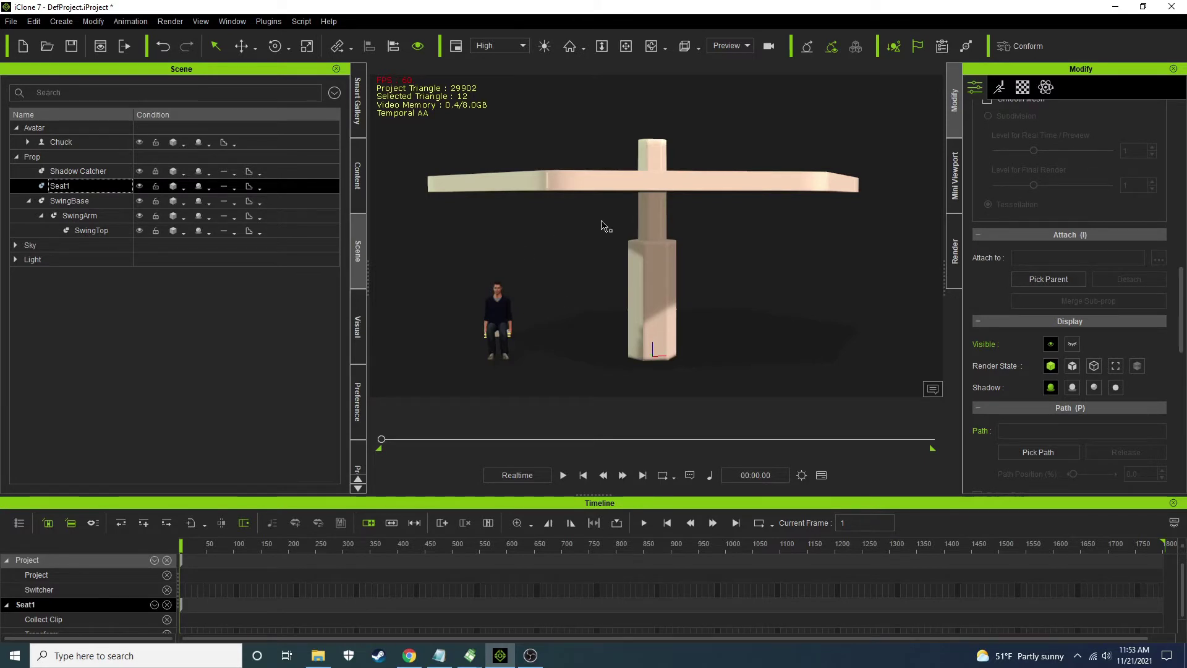
left_click(1046, 87)
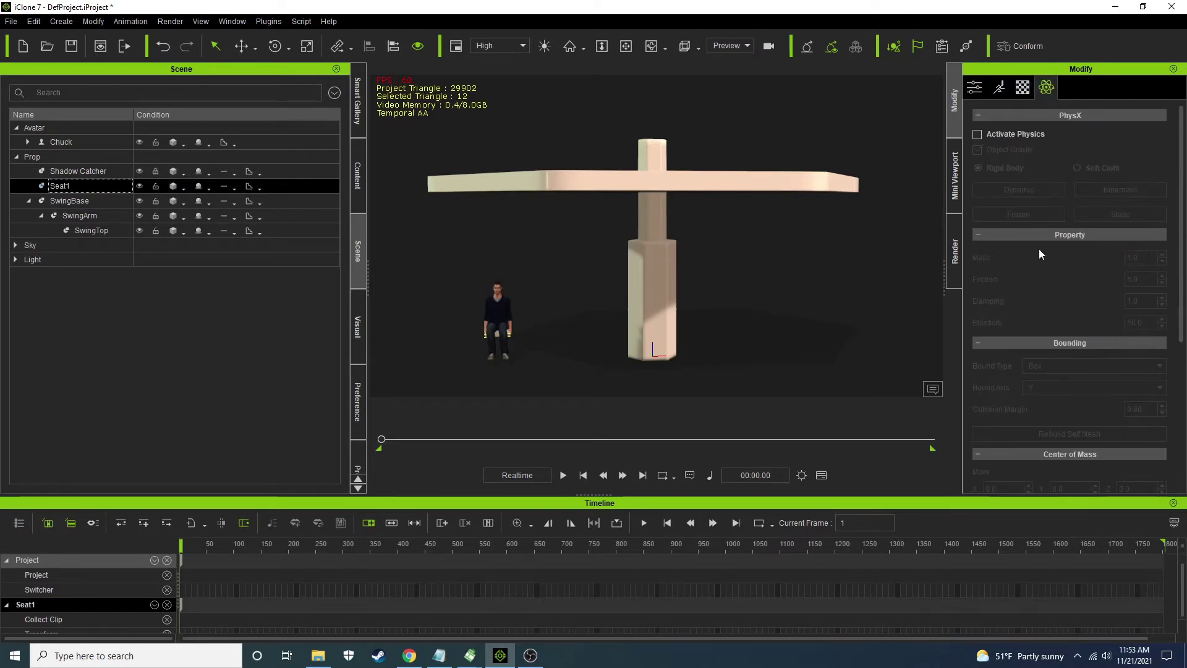
left_click(1001, 133)
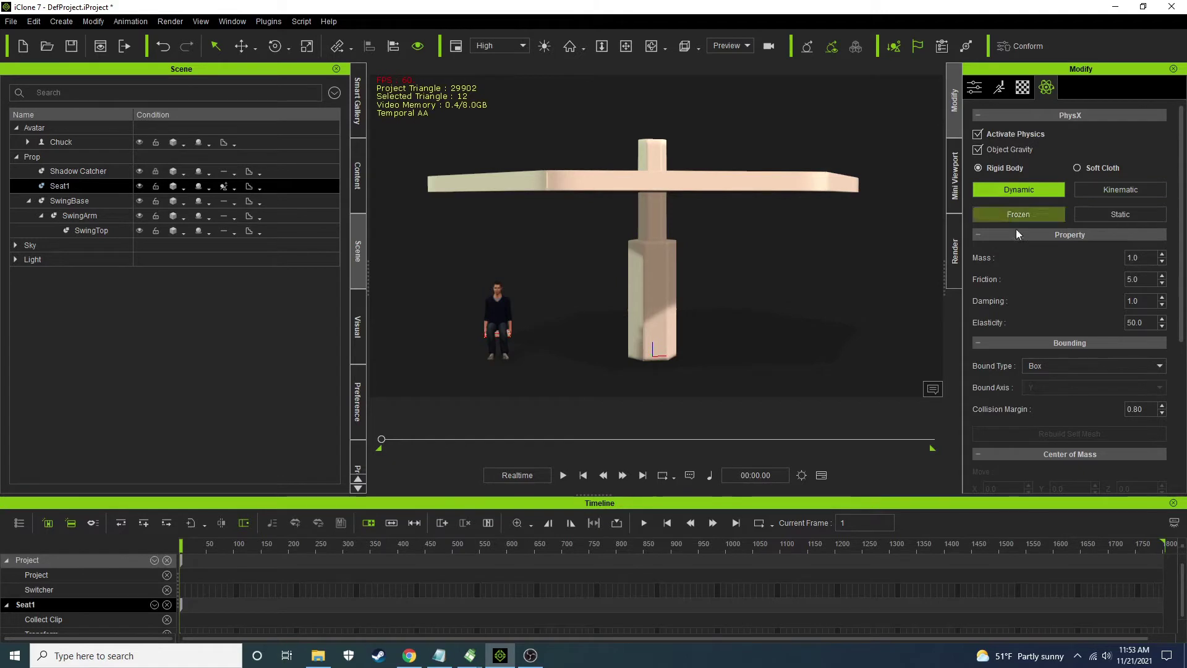
left_click(563, 475)
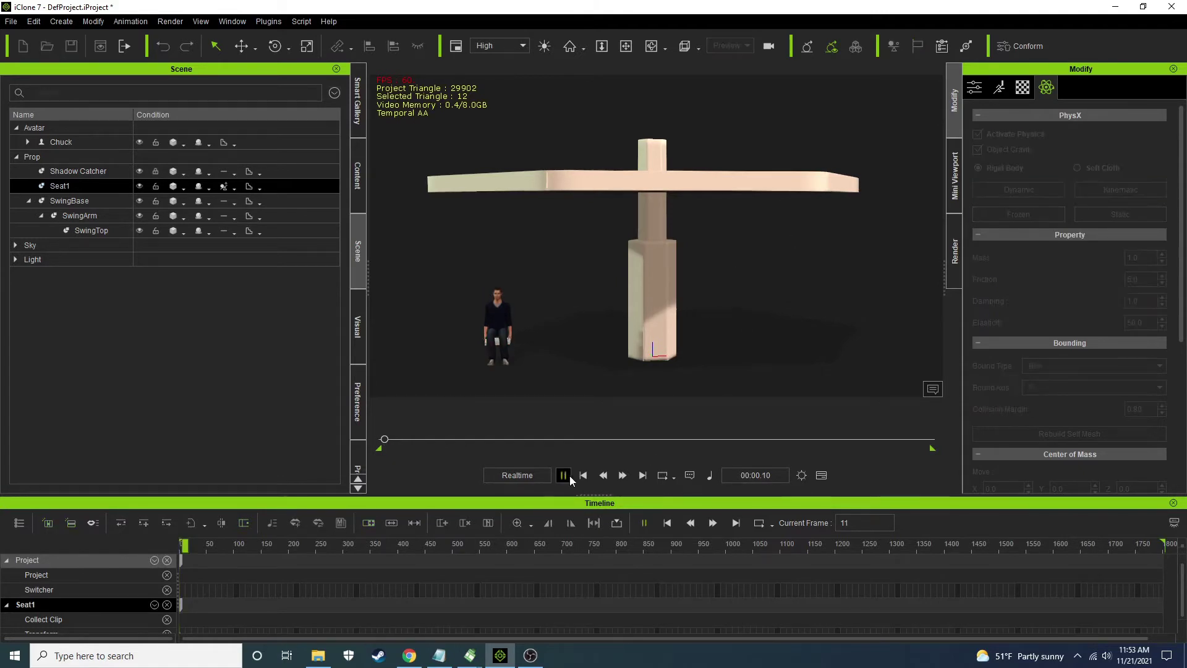
left_click(582, 475)
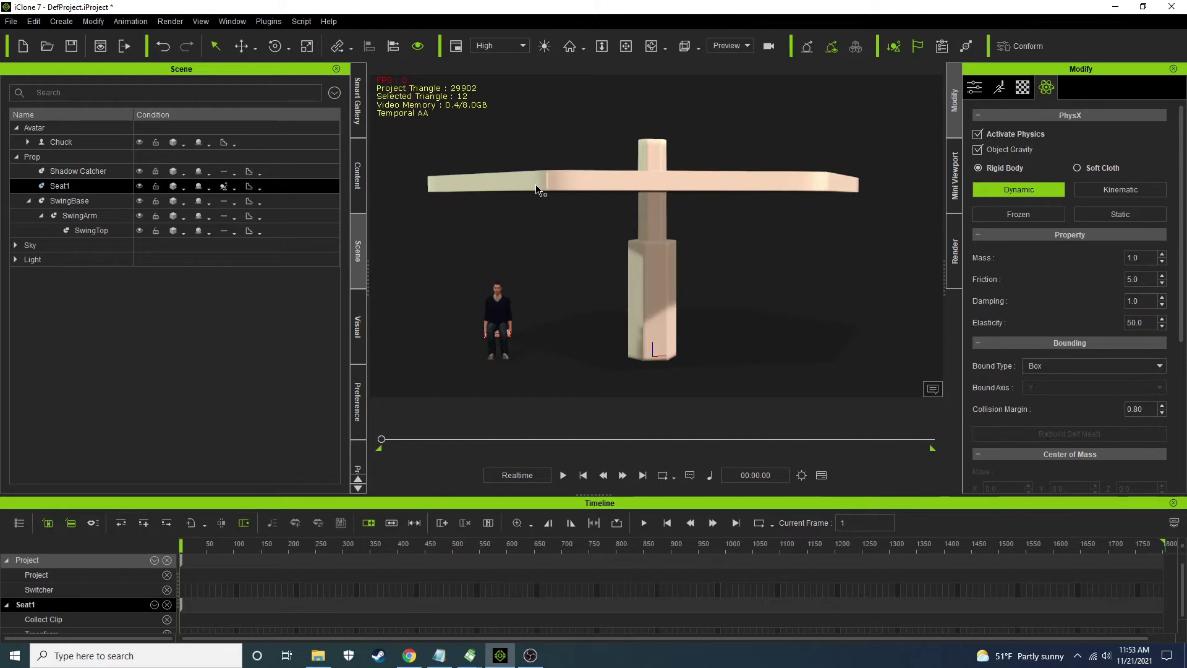
Activate physics on the SwingTop platform and set its rigid body type to Kinematic
left_click(126, 230, "ctrl")
left_click(92, 231)
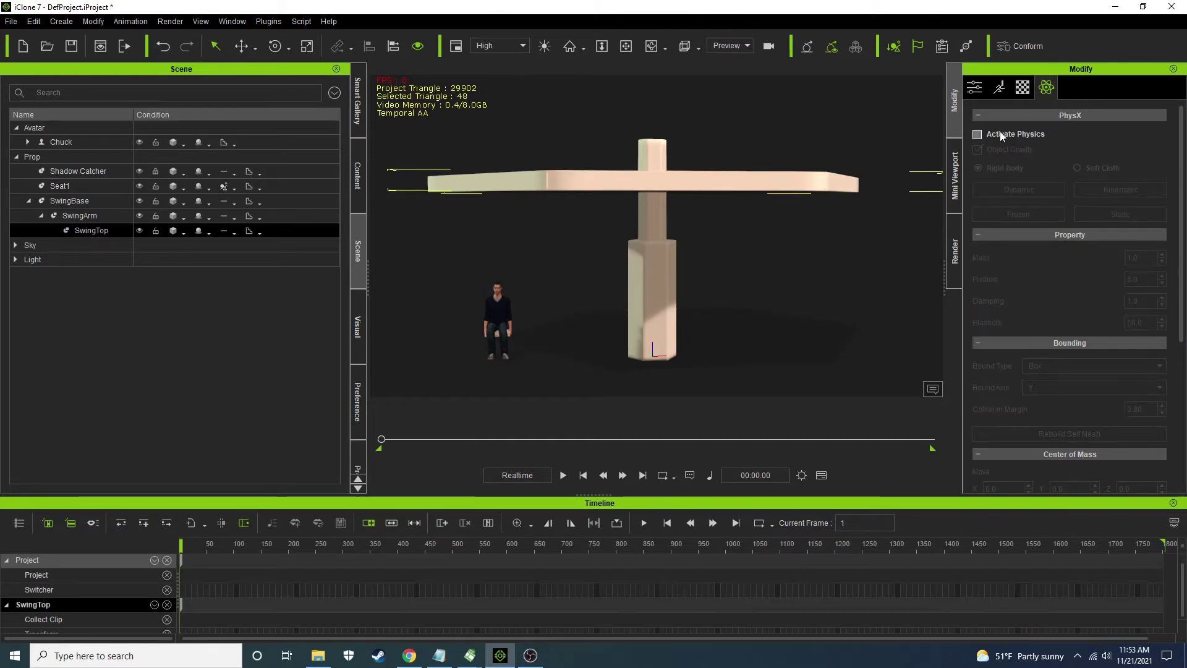
left_click(1129, 189)
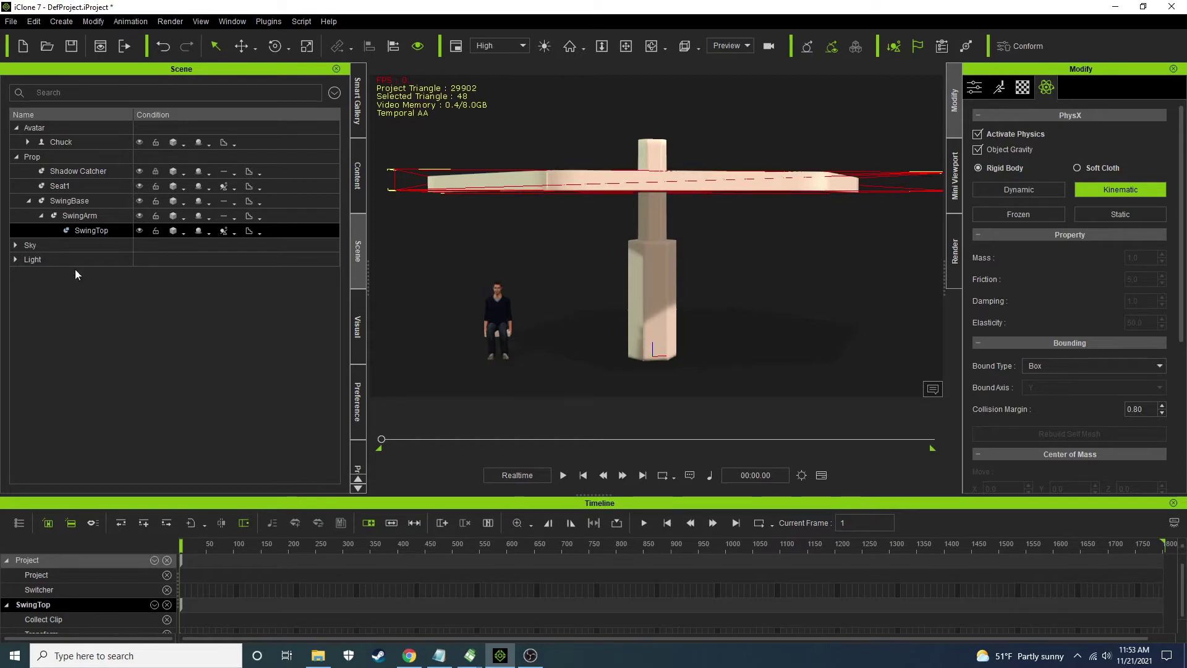
Add a Generic constraint to the Seat1 prop beneath Chuck and bring the seat into close view
left_click(81, 188)
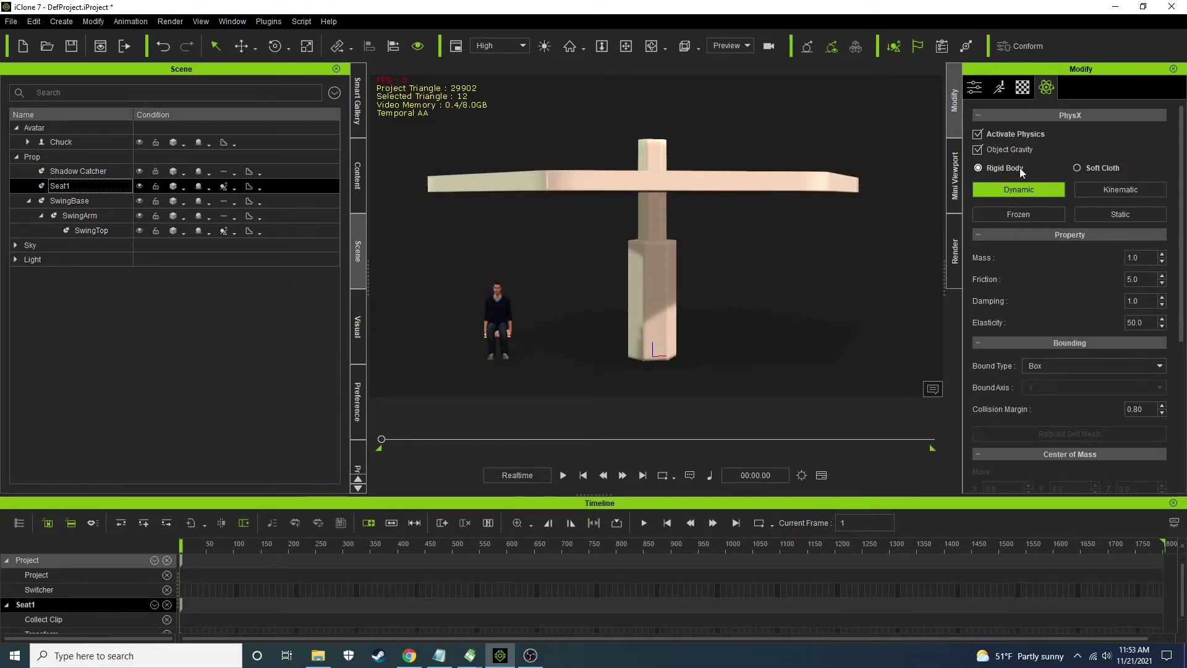
left_click_drag(1182, 210, 1178, 392)
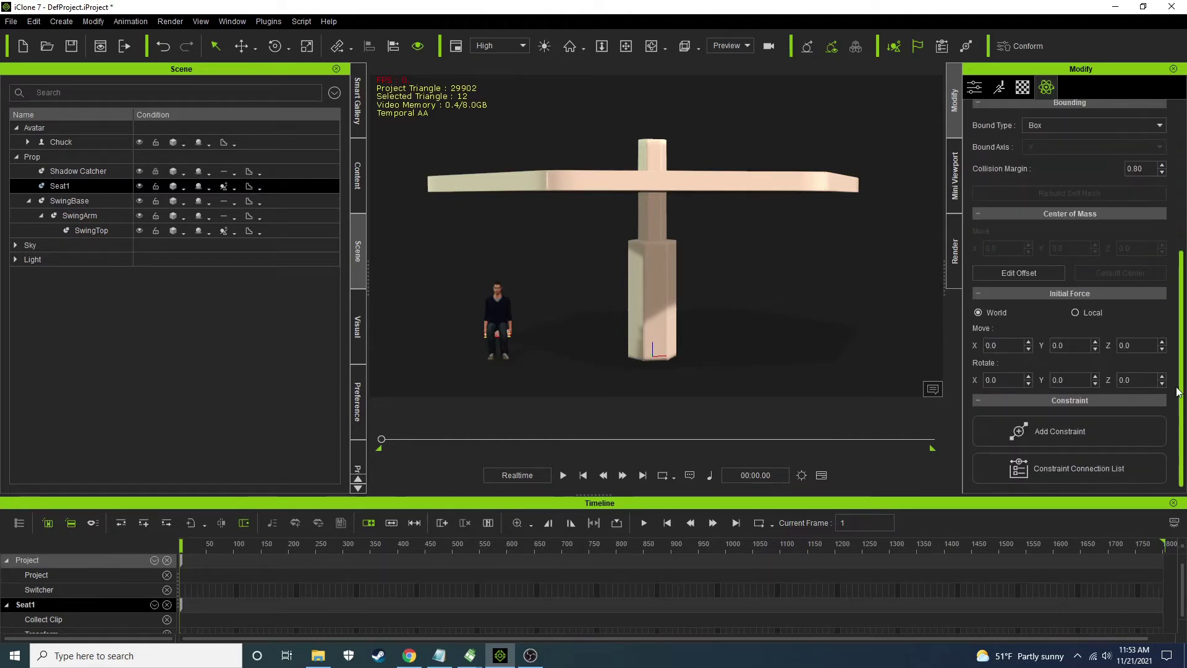
left_click(1067, 432)
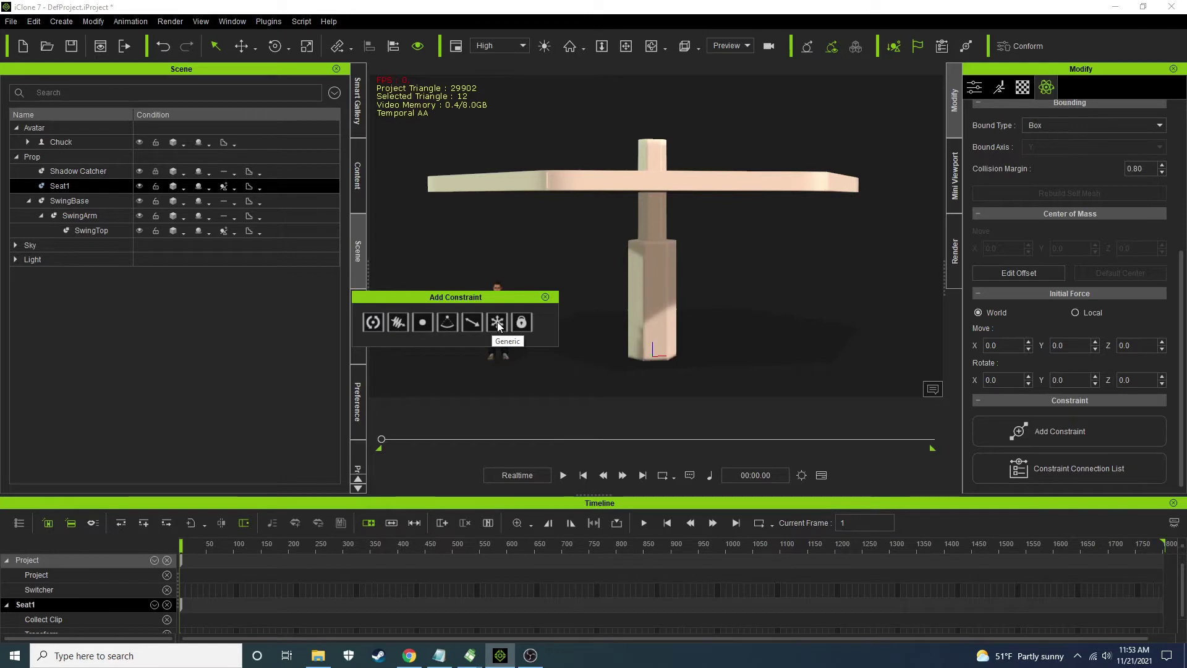
left_click_drag(484, 298, 434, 314)
left_click_drag(498, 333, 519, 338)
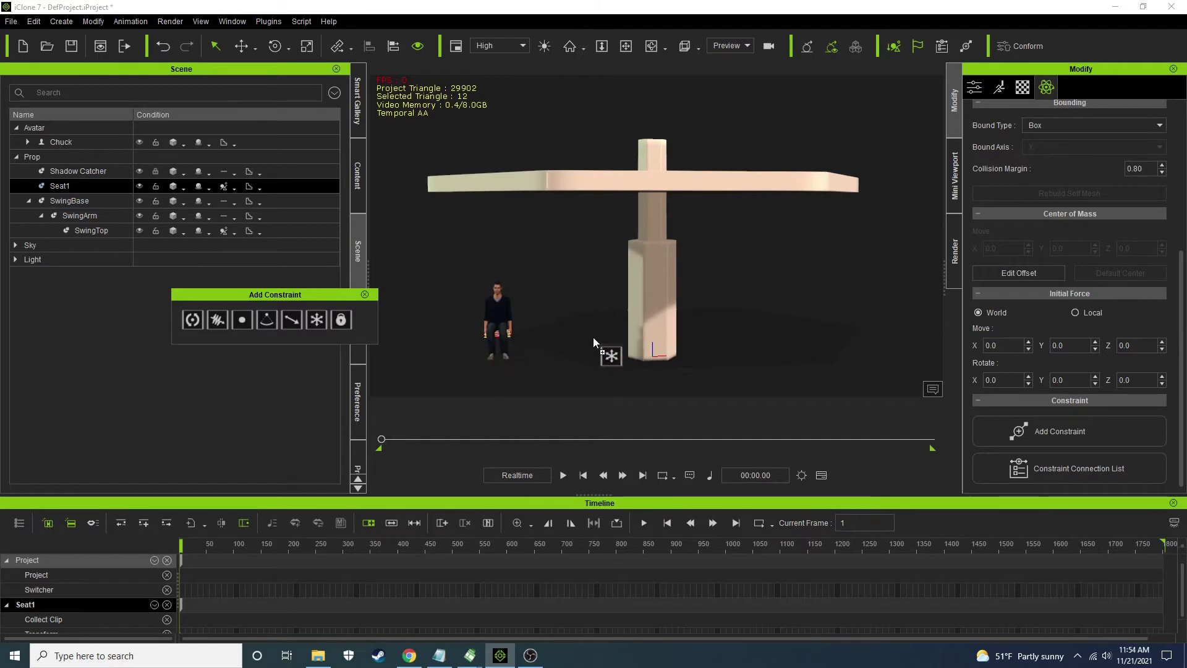
left_click_drag(629, 330, 674, 264)
left_click_drag(652, 190, 498, 335)
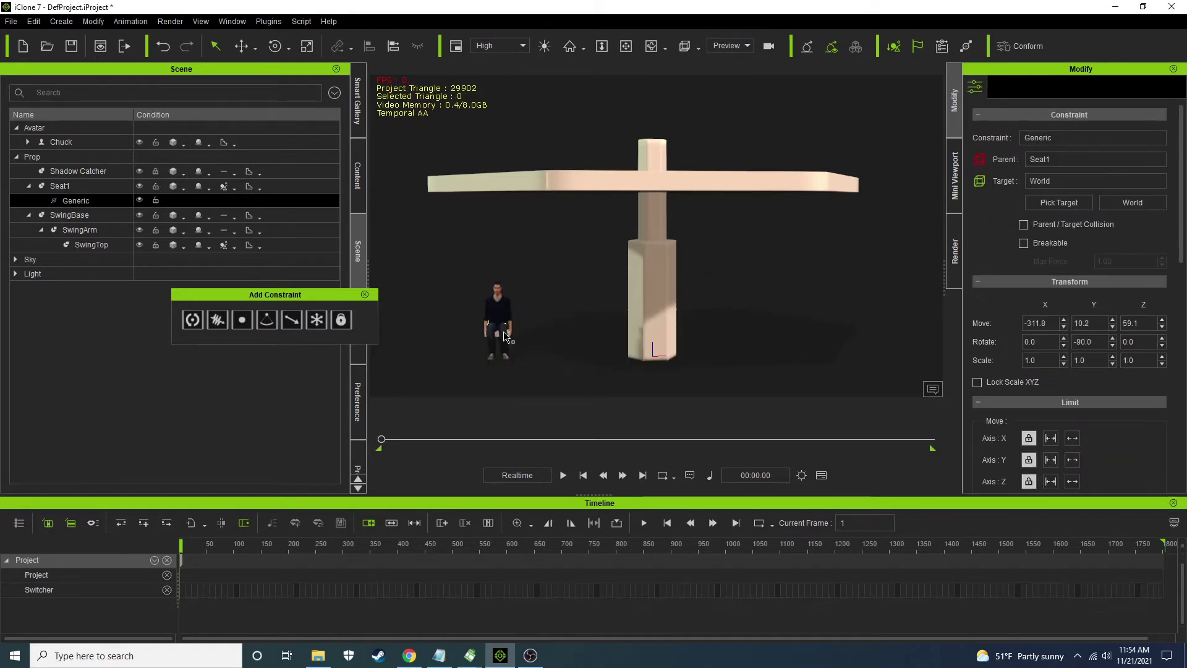
scroll(493, 377, "up", 5)
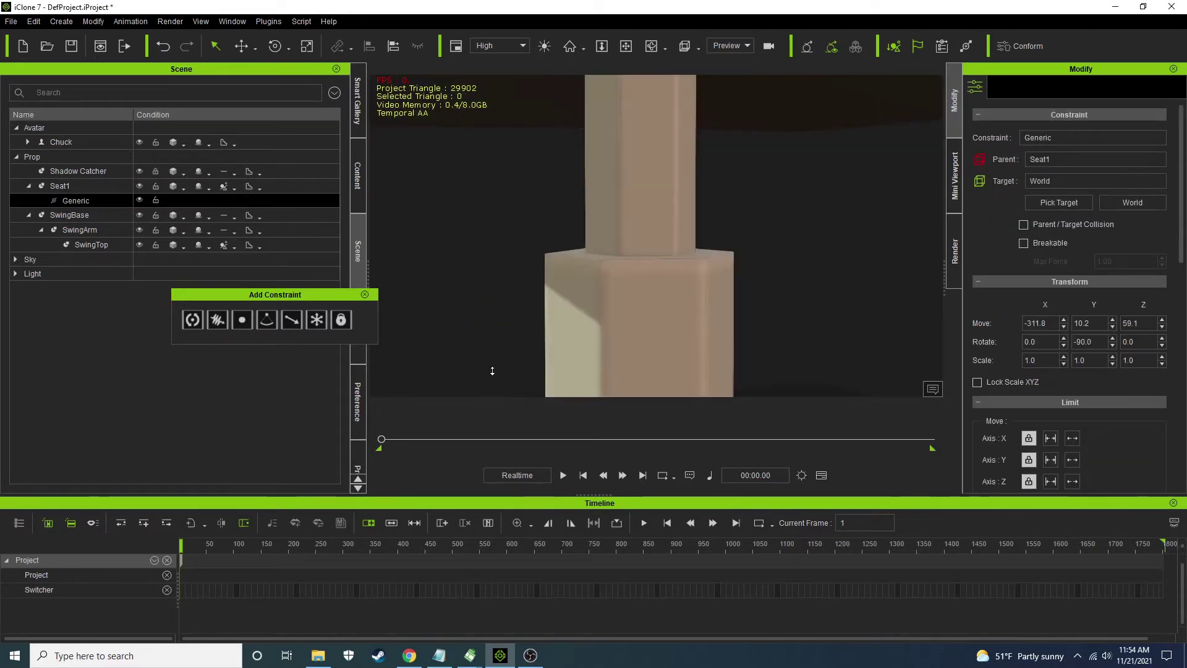
left_click(626, 45)
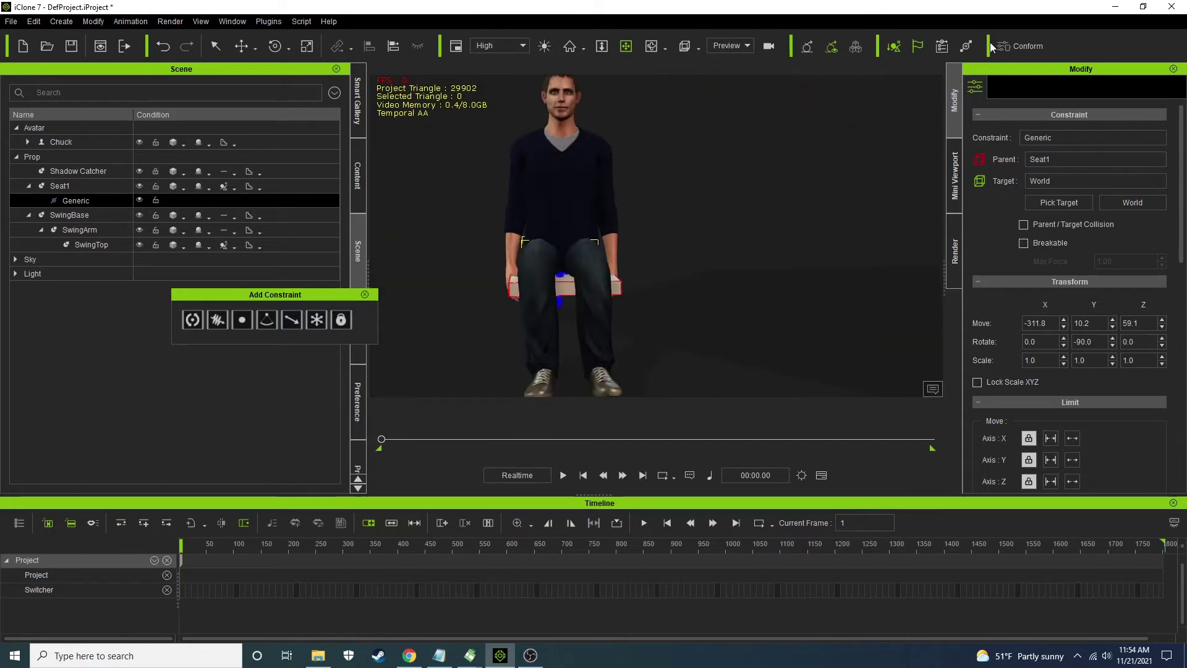
Move the Generic constraint toward the back of the seat, to about -4.8 on Y
scroll(513, 223, "up", 2)
left_click(241, 45)
scroll(474, 324, "down", 3)
right_click_drag(504, 258, 909, 233)
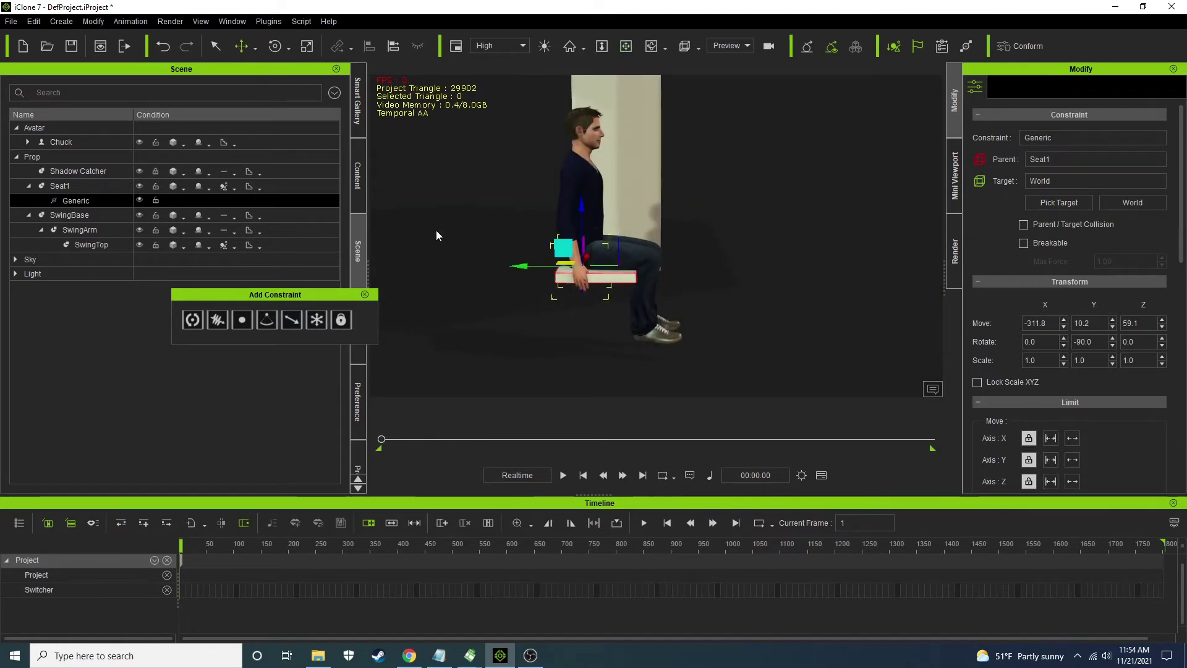
left_click_drag(522, 265, 544, 264)
right_click_drag(662, 264, 555, 280)
right_click_drag(670, 233, 579, 225)
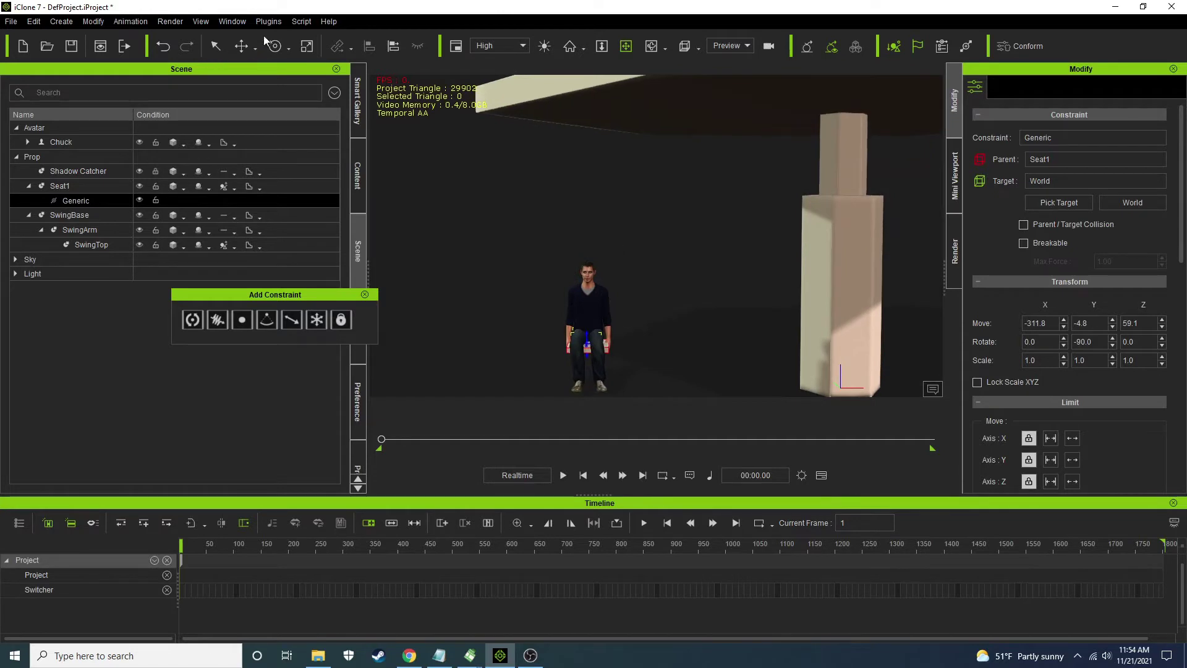
Raise the Generic constraint to the underside of the platform, about 329 on Z, and pick SwingTop as its target
left_click(238, 49)
left_click_drag(591, 292, 586, 58)
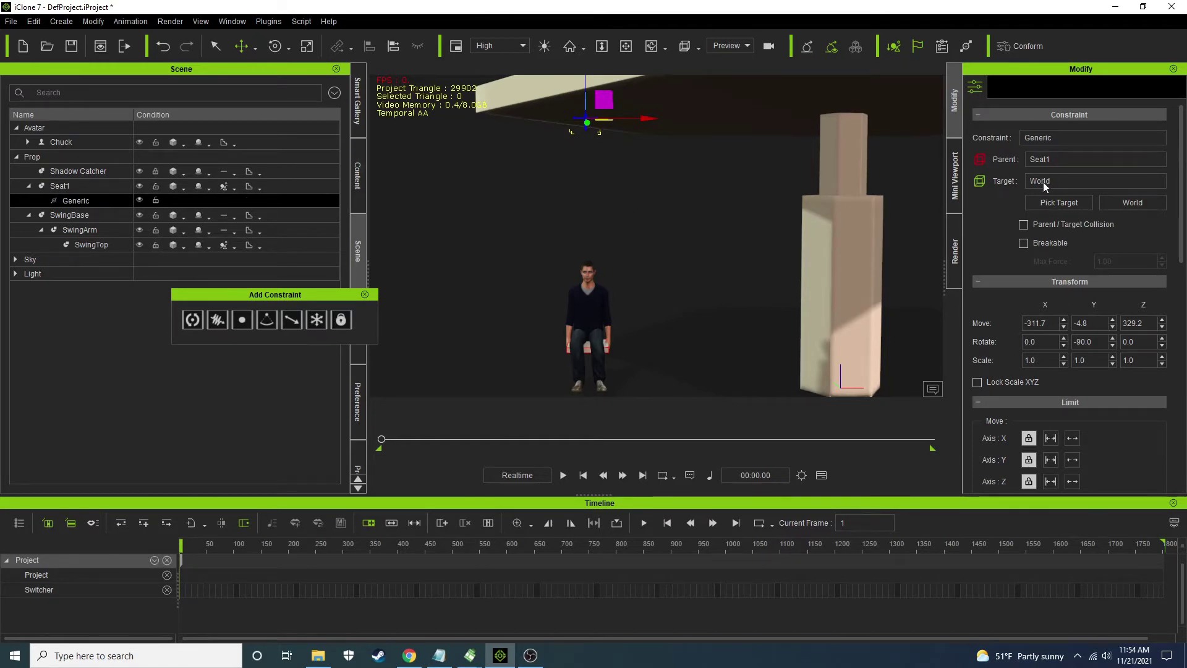
left_click(1075, 203)
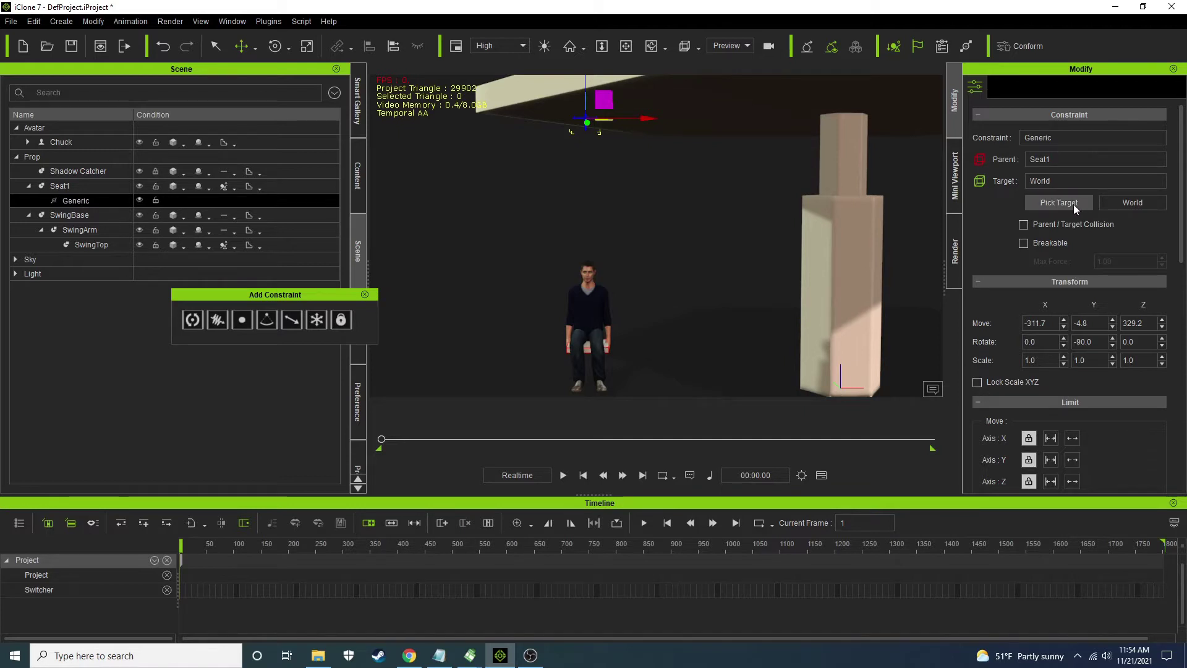
left_click(609, 93)
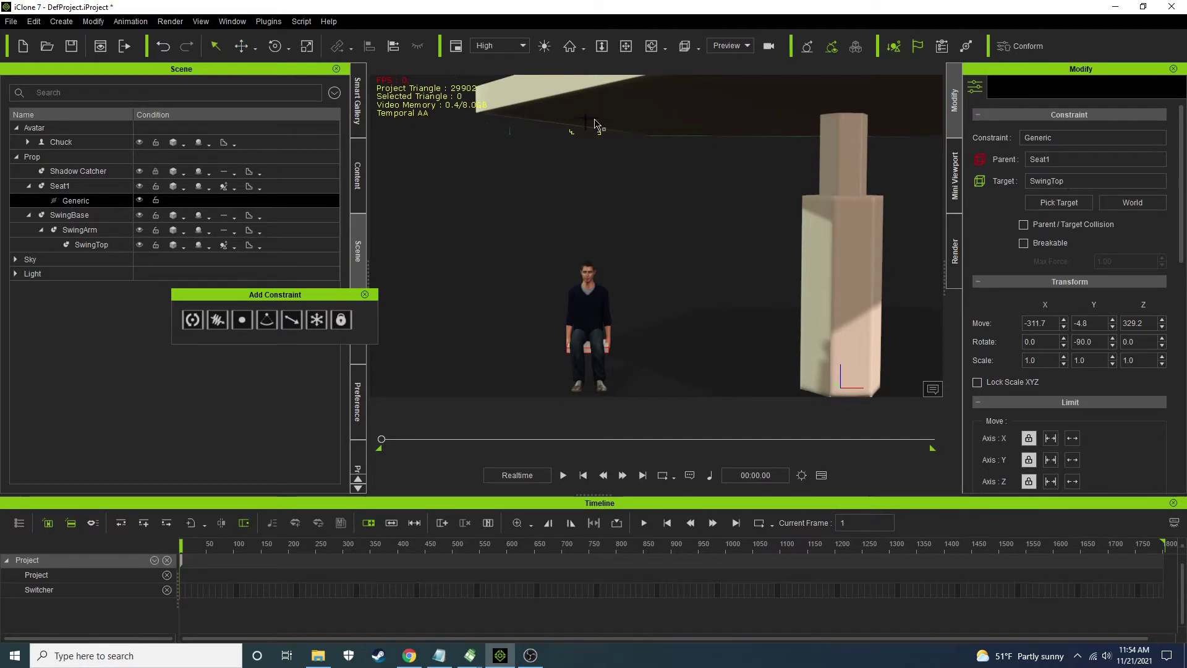
scroll(688, 264, "down", 2)
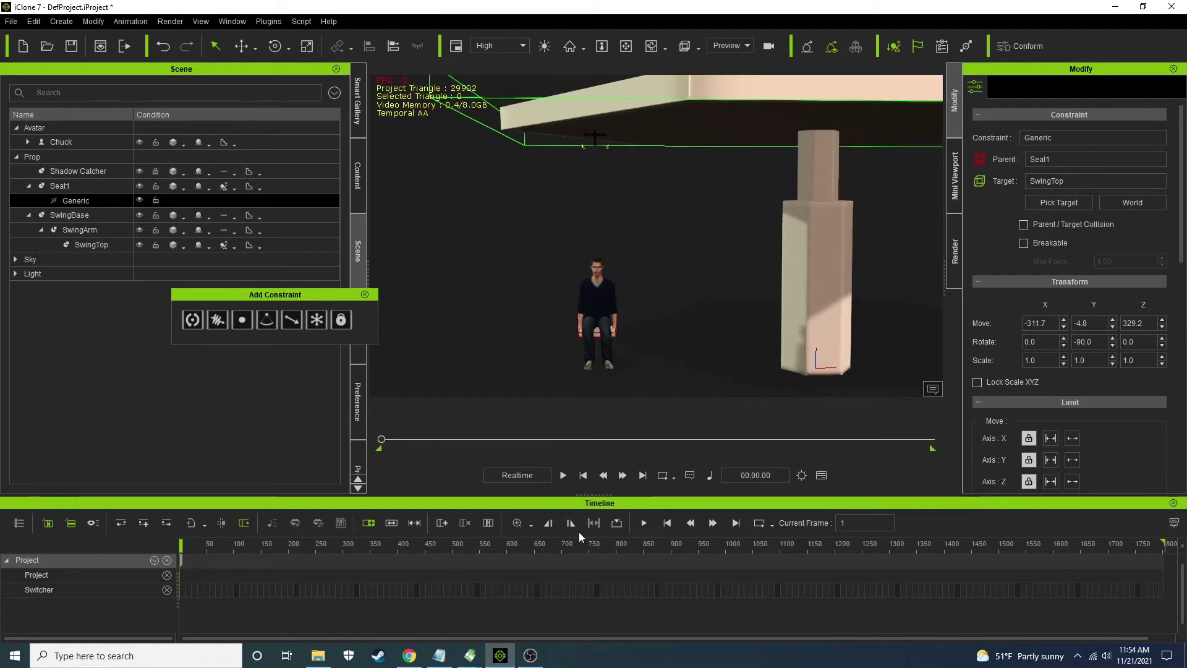
Test the constraint briefly in playback and review Seat1's rigid body physics settings
left_click(562, 475)
left_click(563, 475)
left_click(44, 187)
left_click(1046, 86)
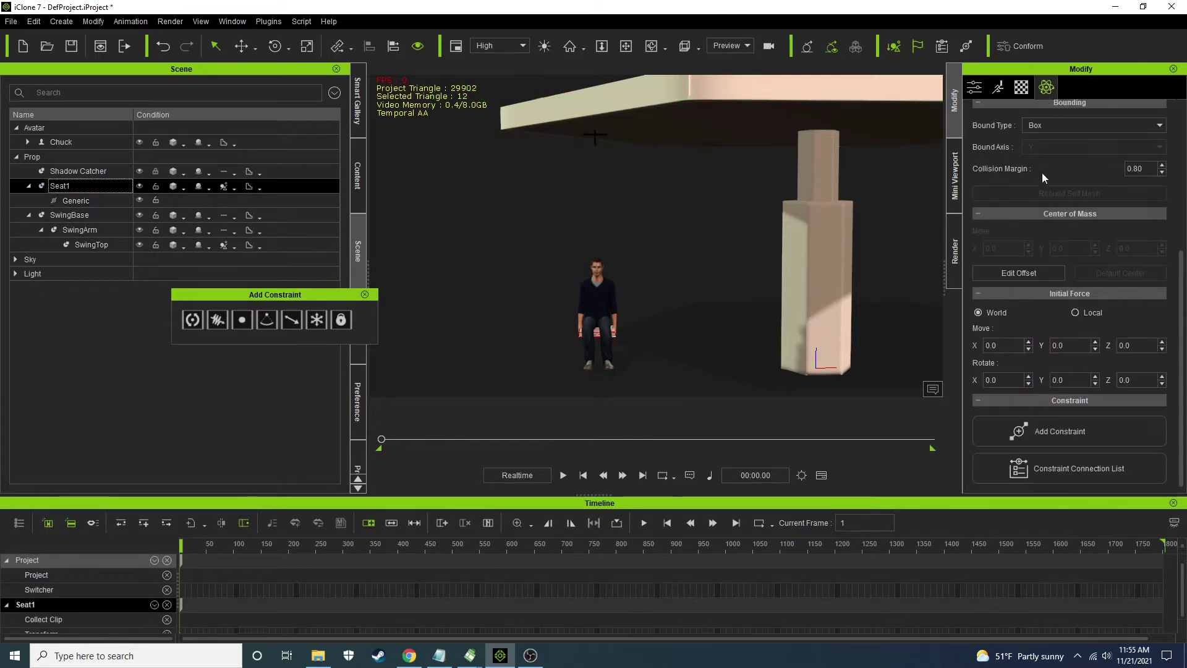
scroll(1022, 117, "up", 5)
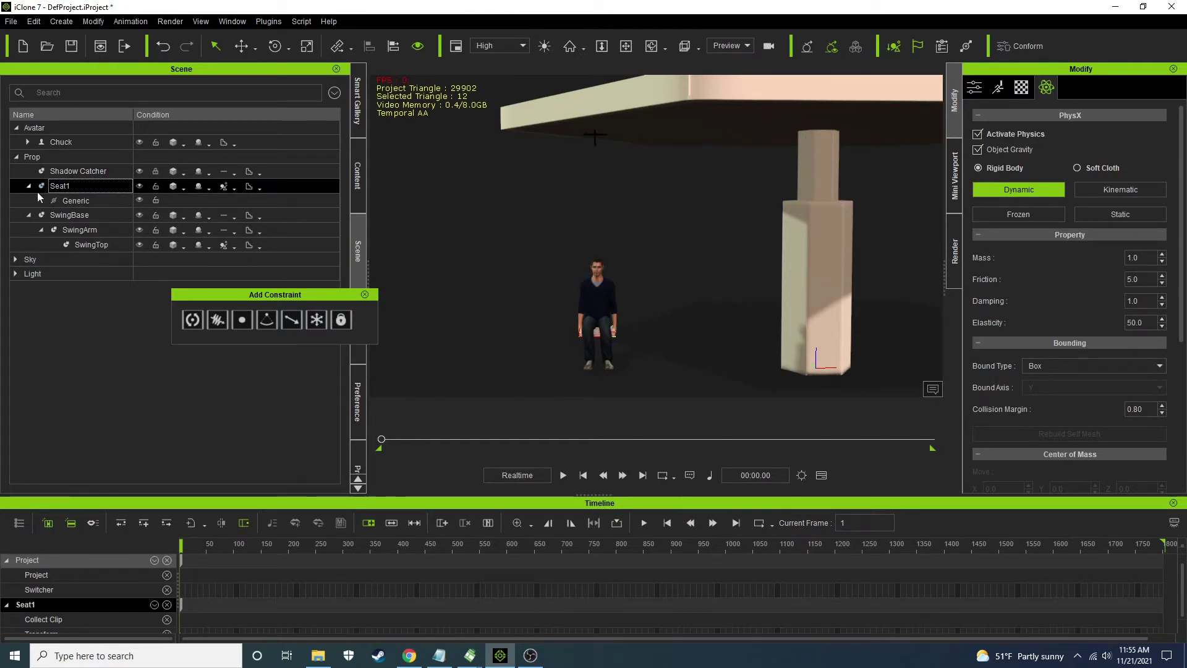
Keyframe the SwingBase at frame 1251 with a Z rotation of 1500 degrees
left_click(68, 215)
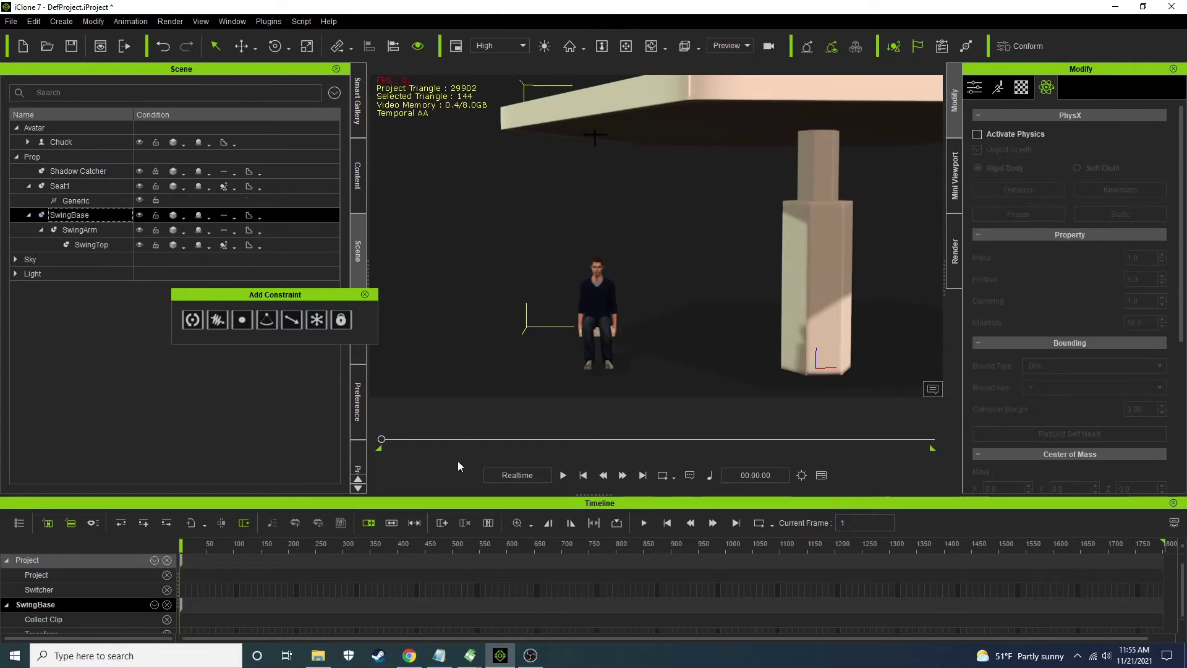
left_click_drag(381, 440, 958, 439)
left_click_drag(793, 448, 764, 453)
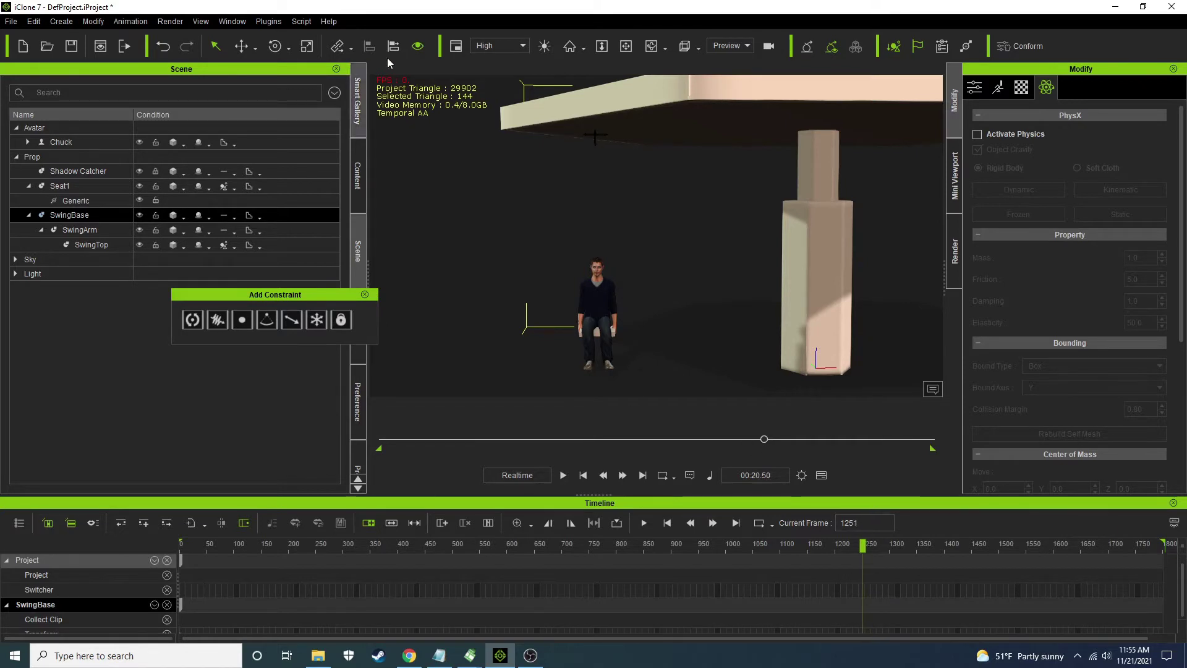
left_click(274, 47)
left_click_drag(777, 375, 874, 354)
left_click_drag(786, 369, 884, 400)
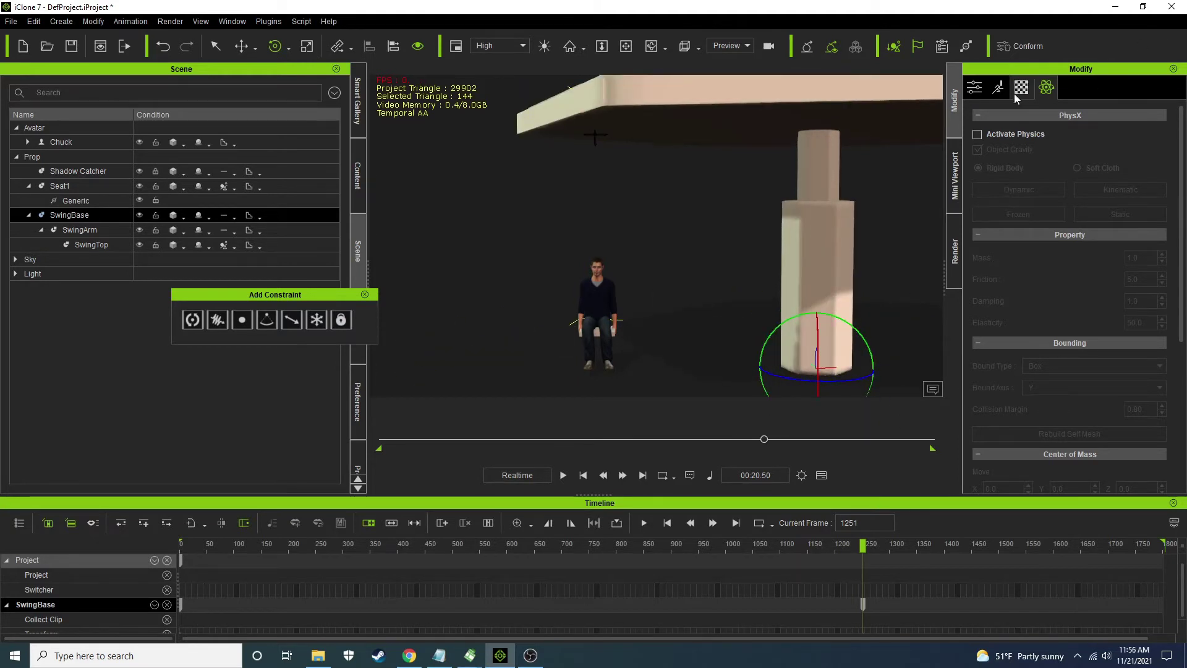
left_click(974, 87)
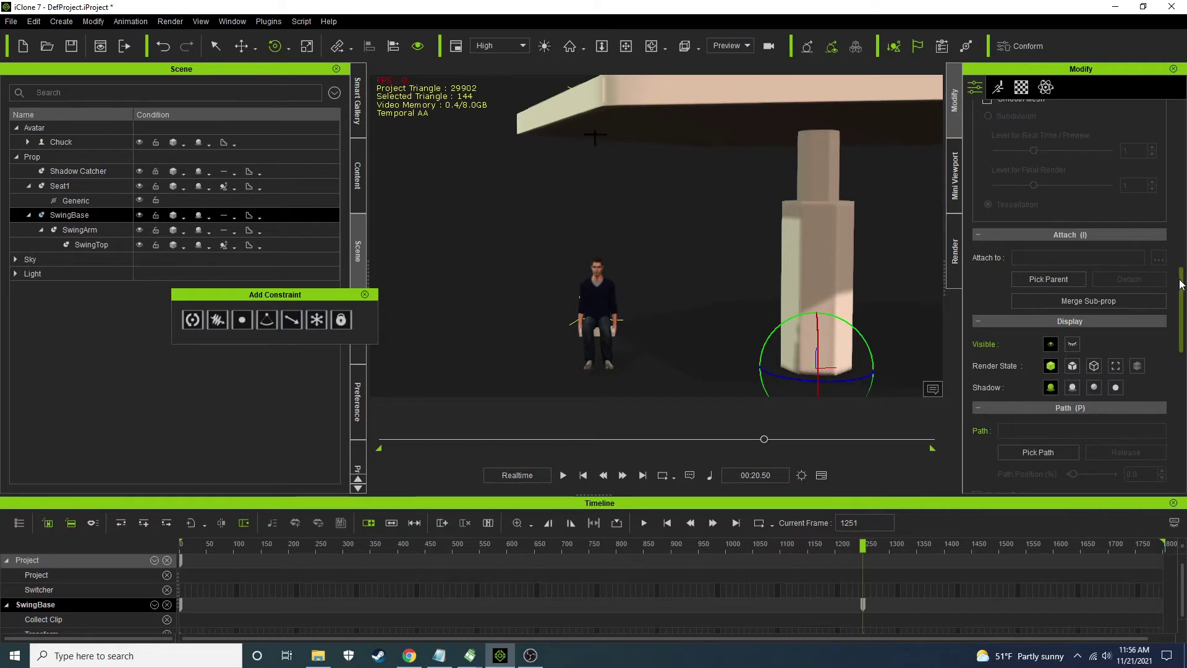
scroll(1165, 254, "up", 10)
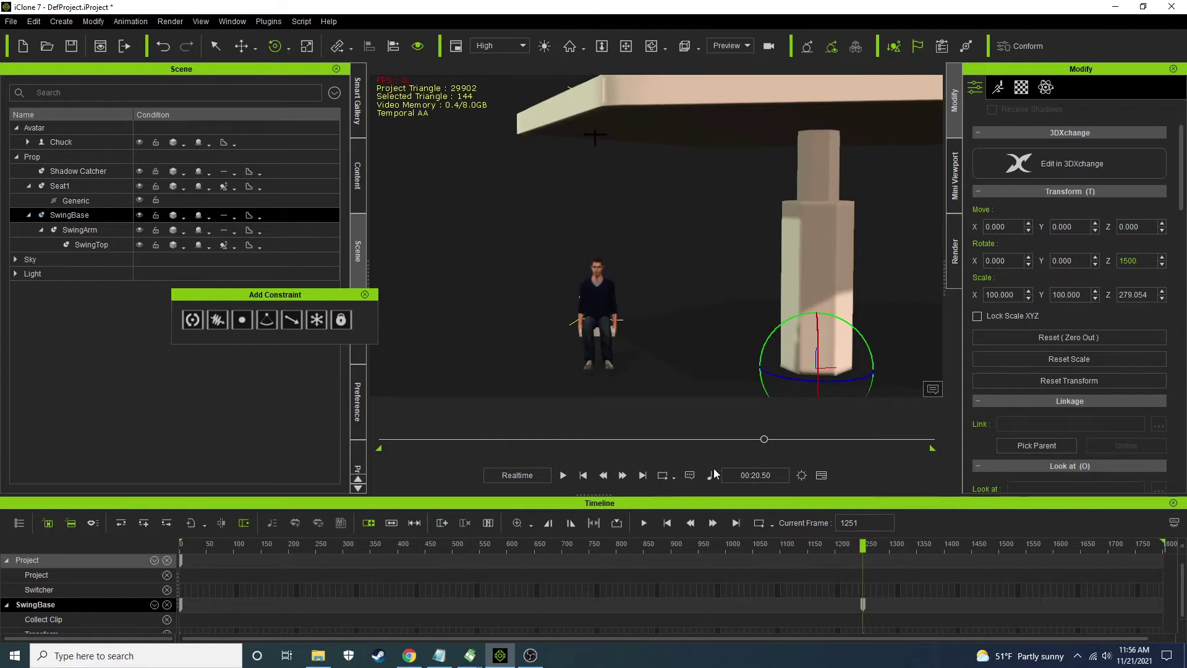
Play the spinning ride from the first frame to check the seat's motion, and return to the start
left_click(583, 474)
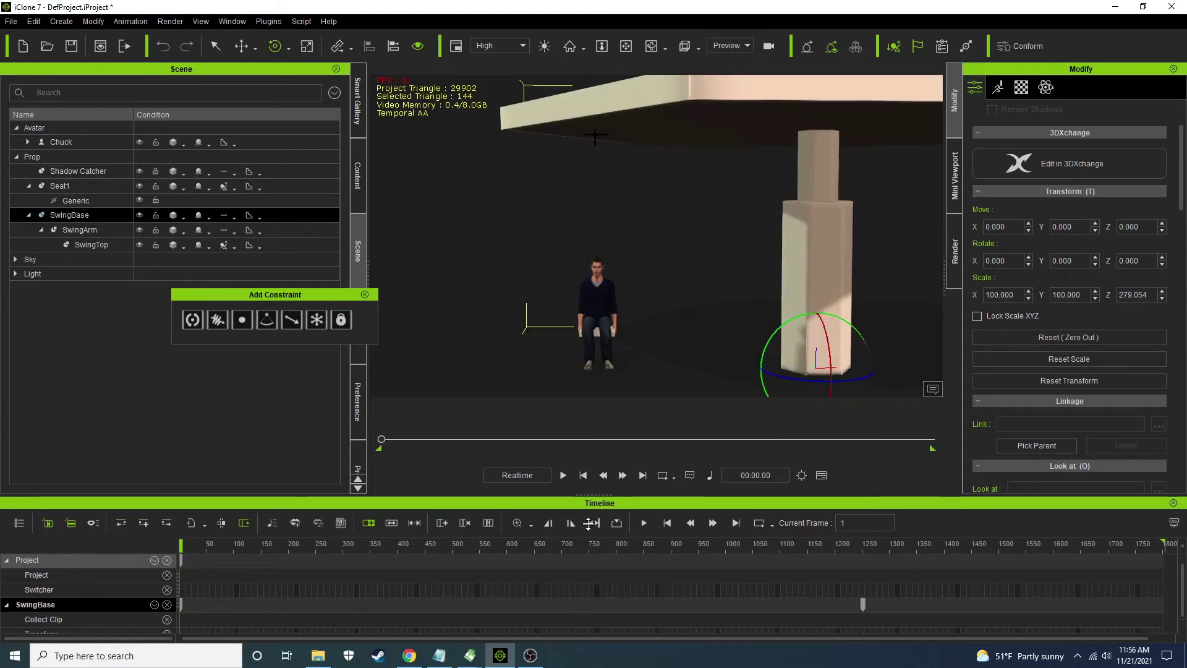
left_click(563, 475)
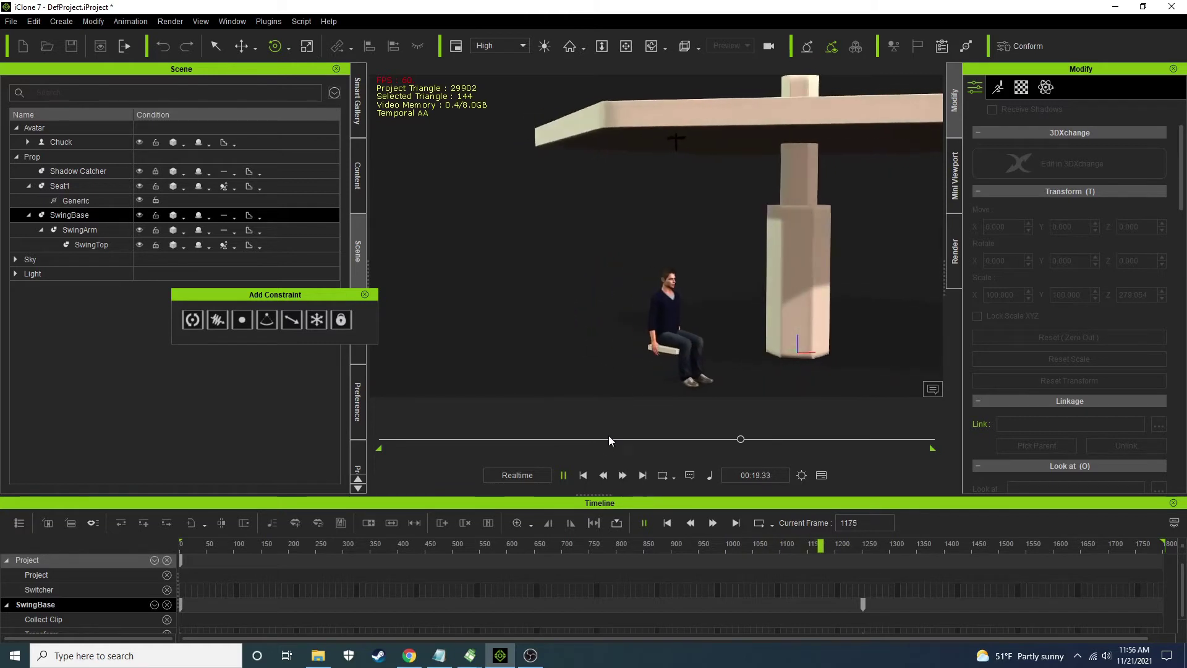
left_click(604, 475)
left_click(583, 475)
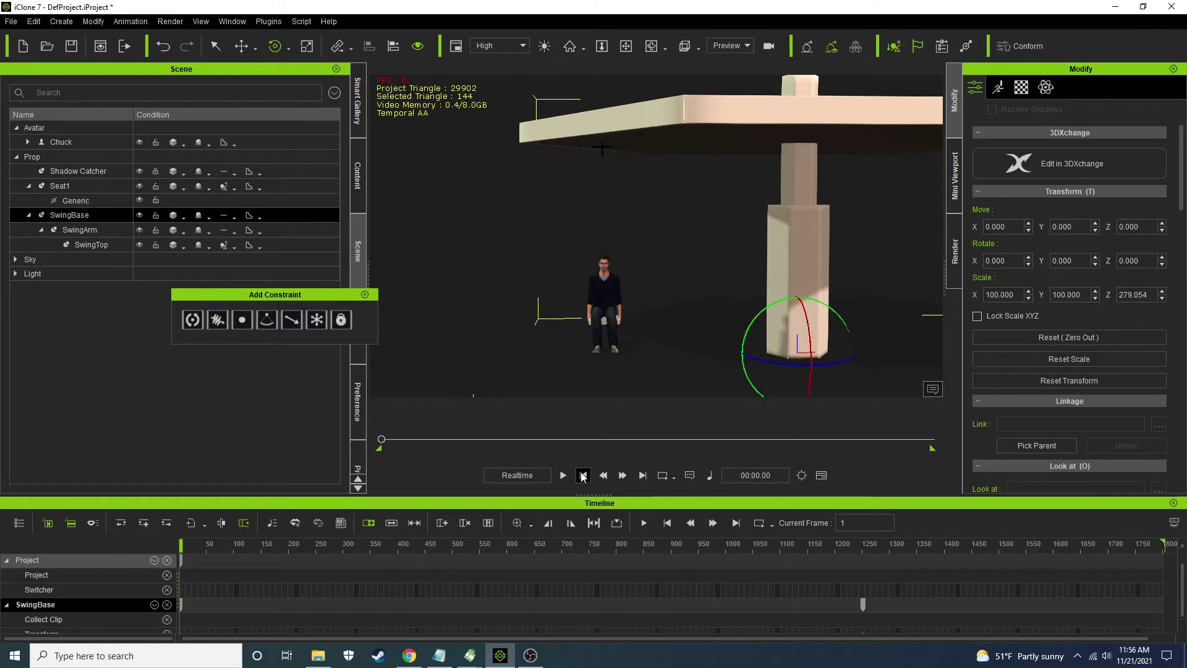
Set the Generic constraint's X-axis rotation to Free, test the swing in playback, and return to the first frame
middle_click_drag(606, 310, 568, 279)
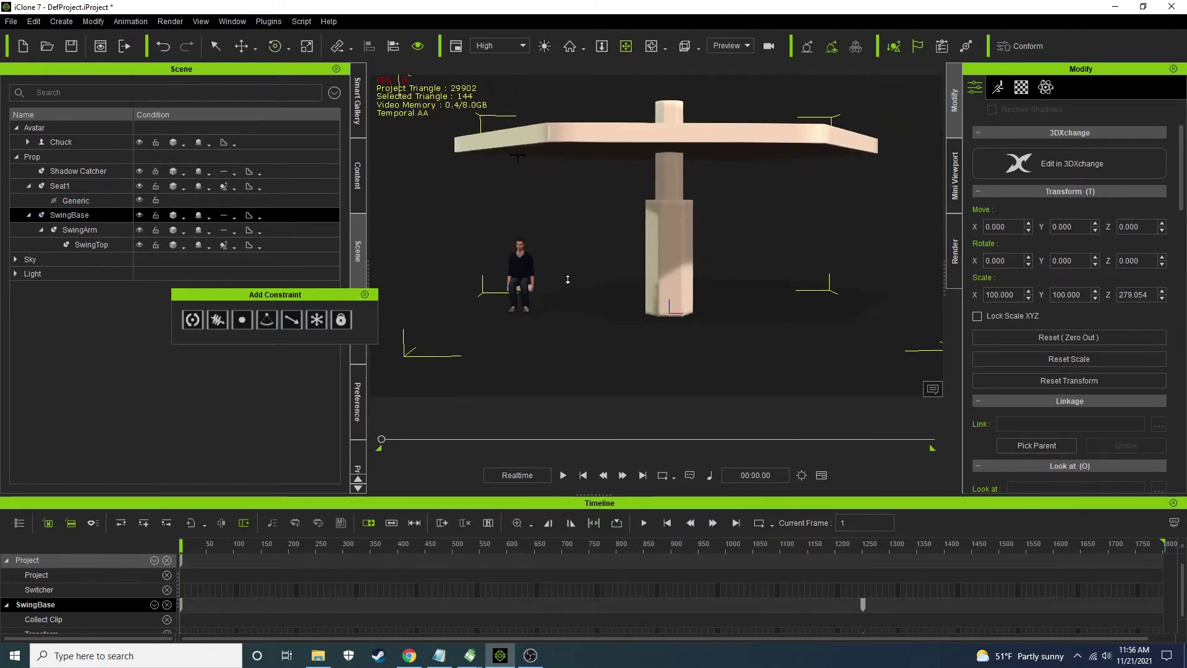
left_click(79, 200)
left_click_drag(1183, 194, 1178, 292)
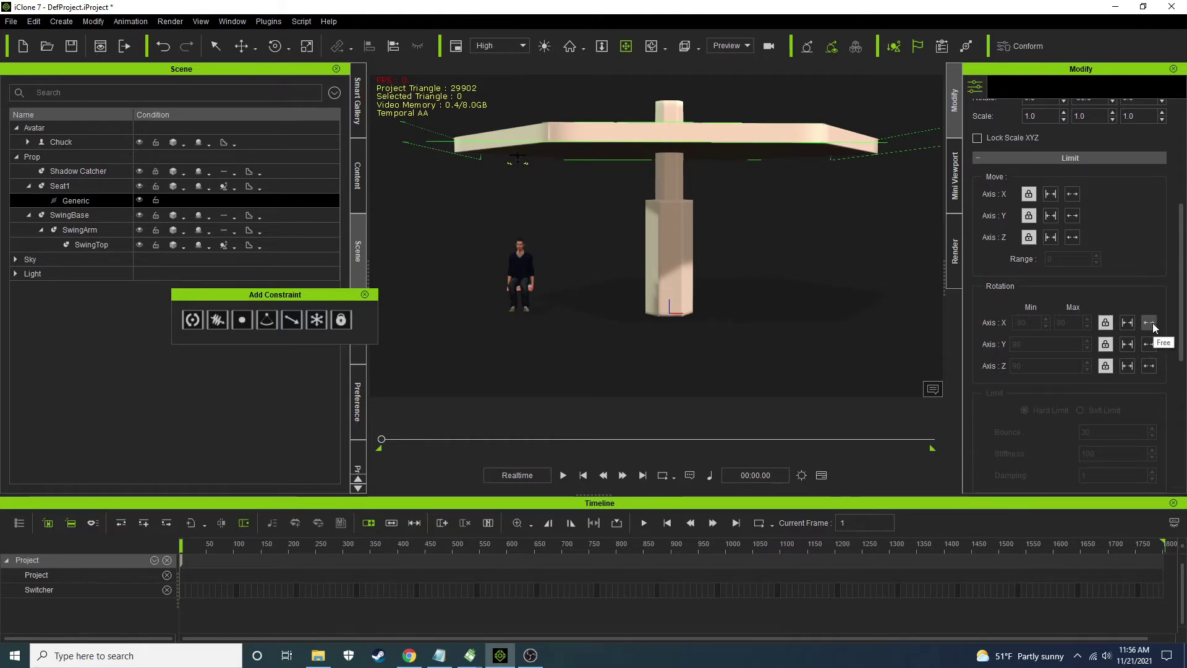
left_click(1150, 324)
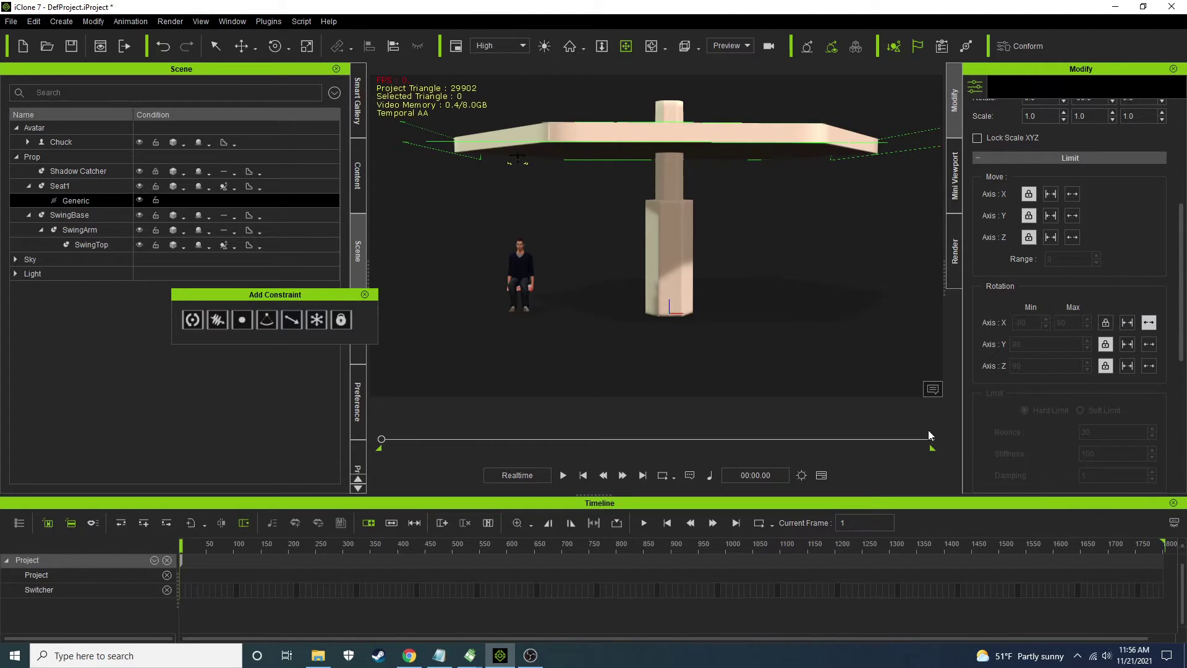
left_click(1128, 325)
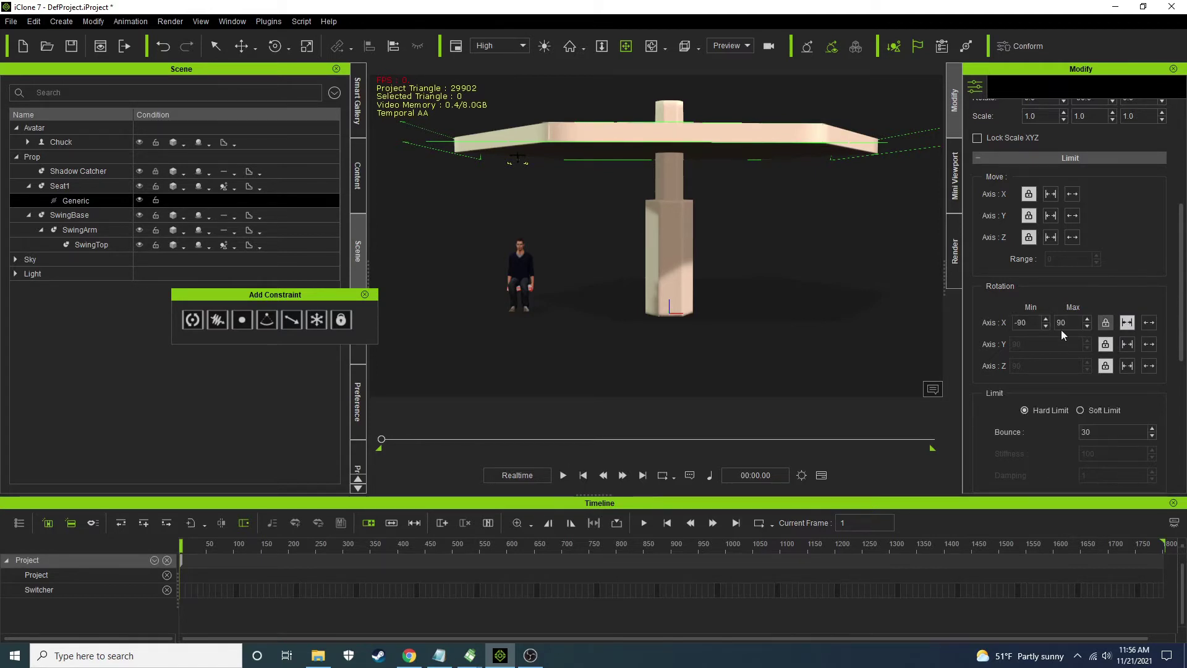
left_click(1148, 324)
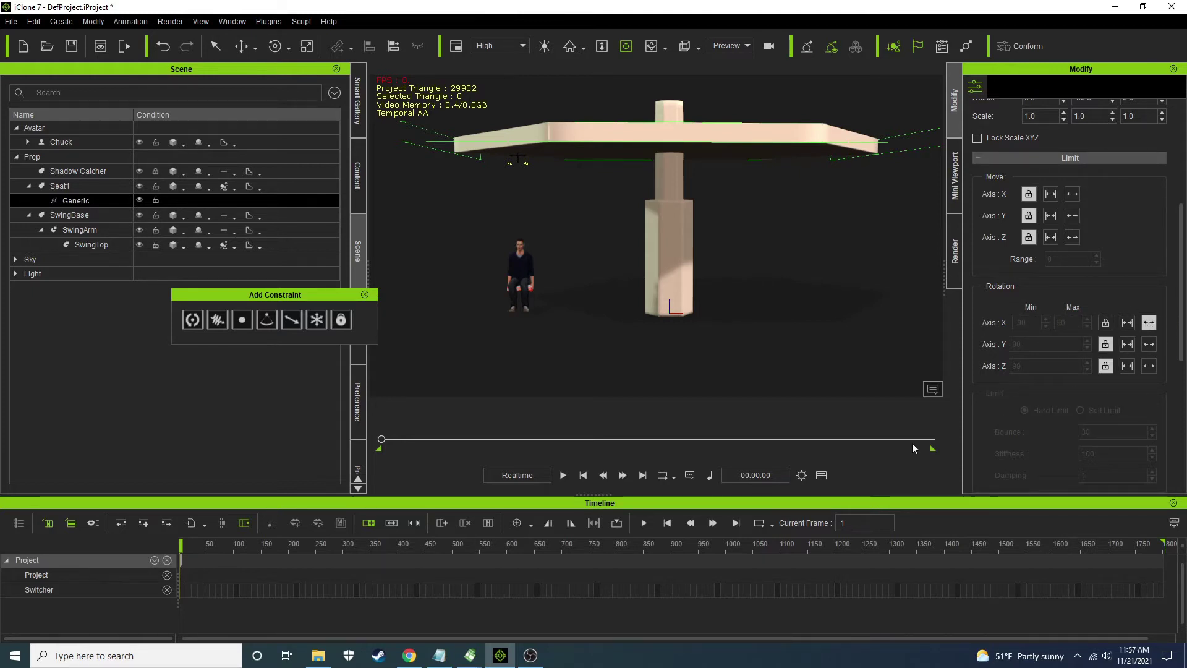
left_click(563, 475)
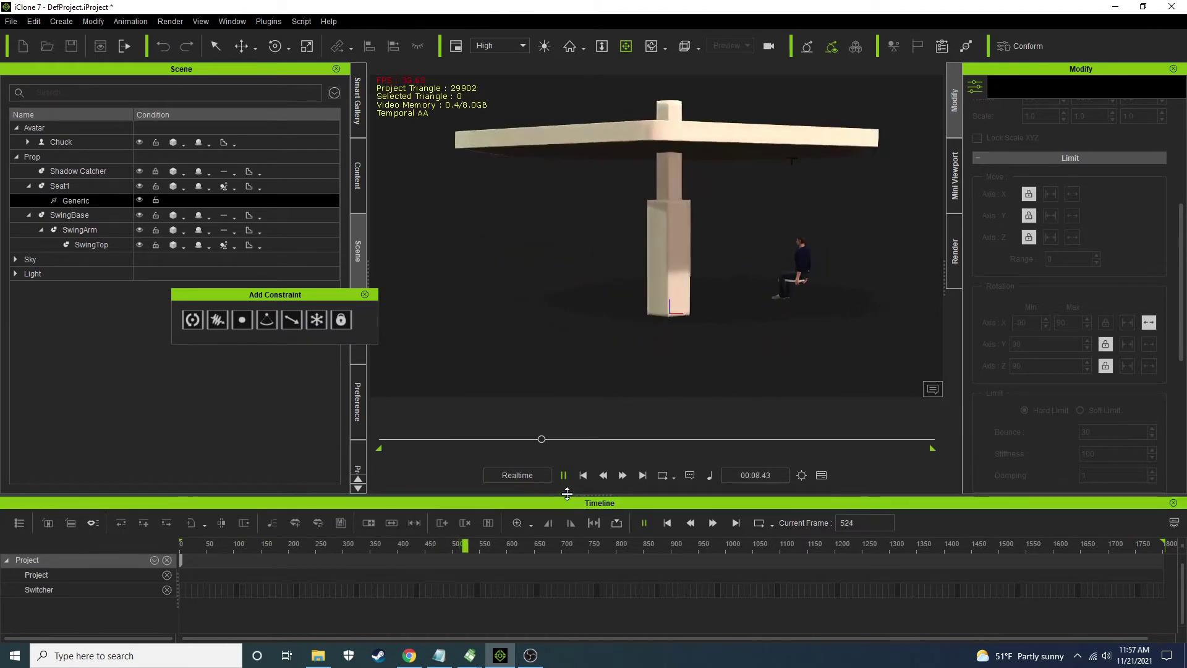
left_click(583, 475)
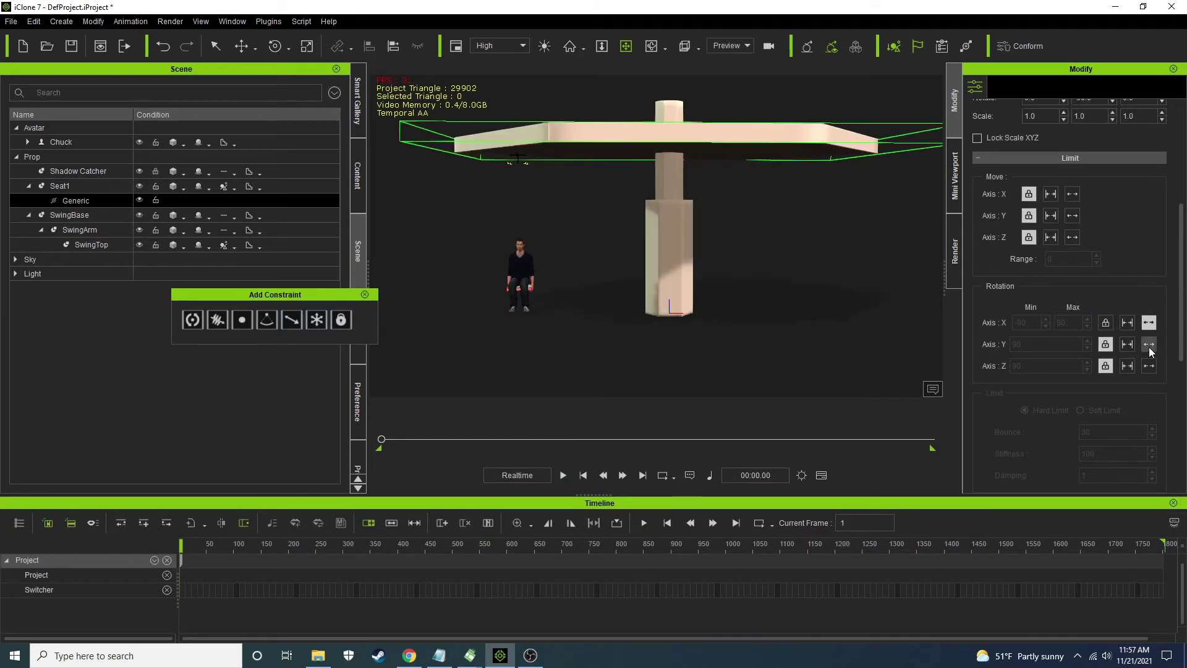
Set the Generic constraint's Y-axis and Z-axis rotation to Free, testing each change in playback from the first frame
left_click(562, 475)
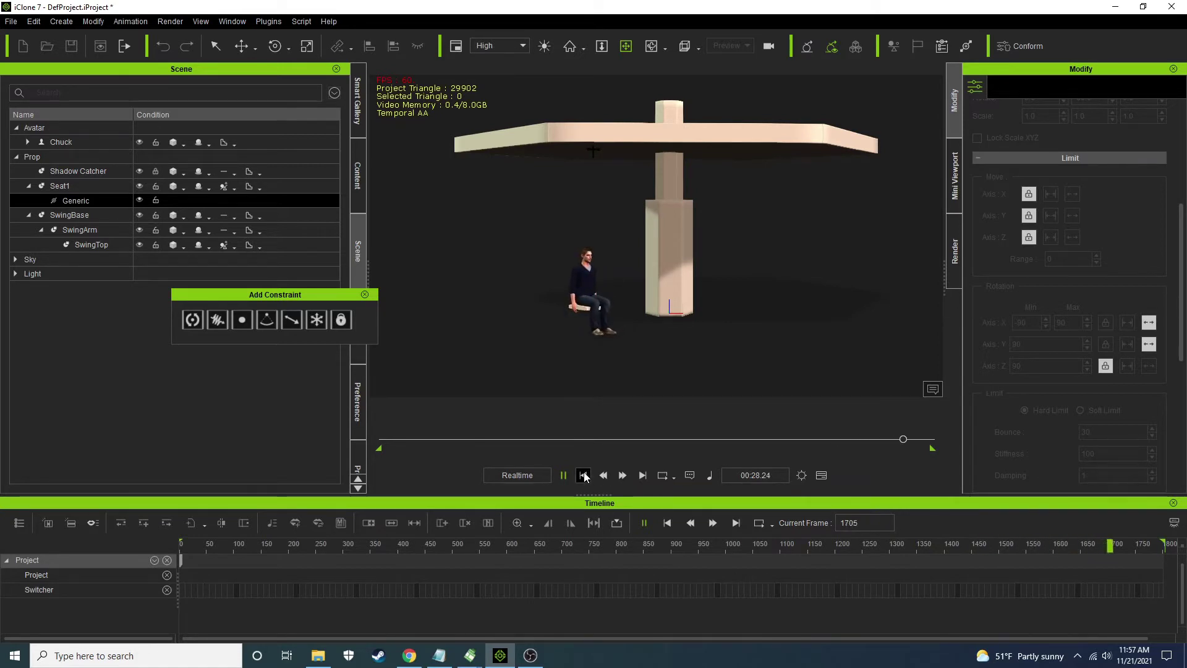
key("space")
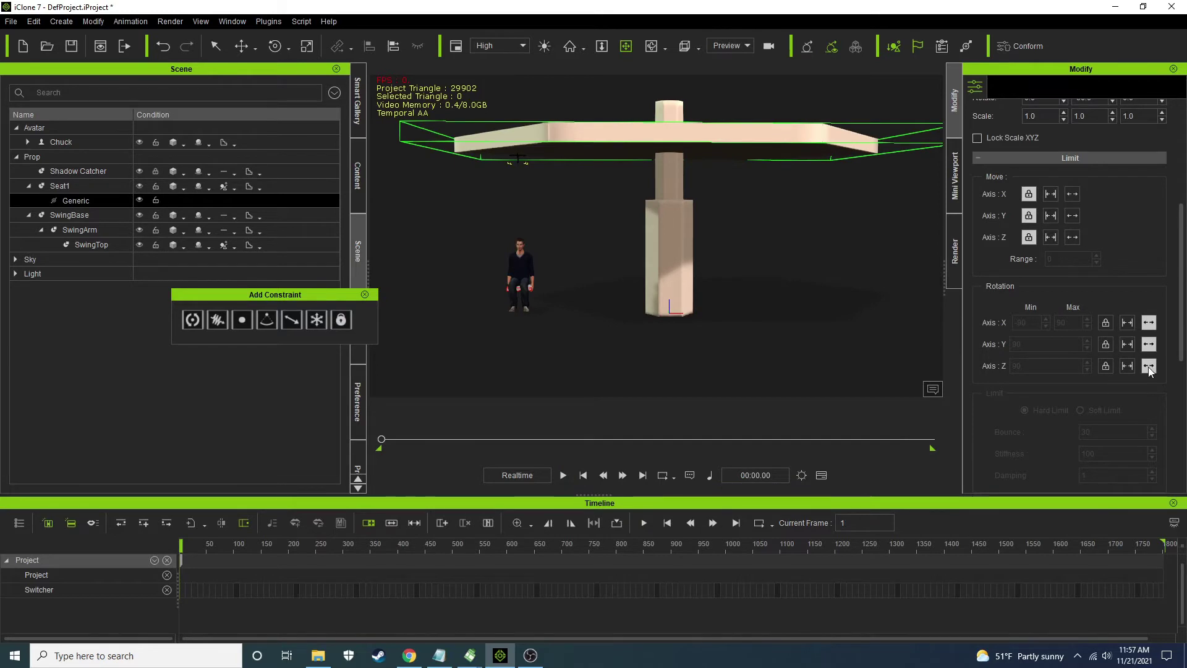
left_click(563, 475)
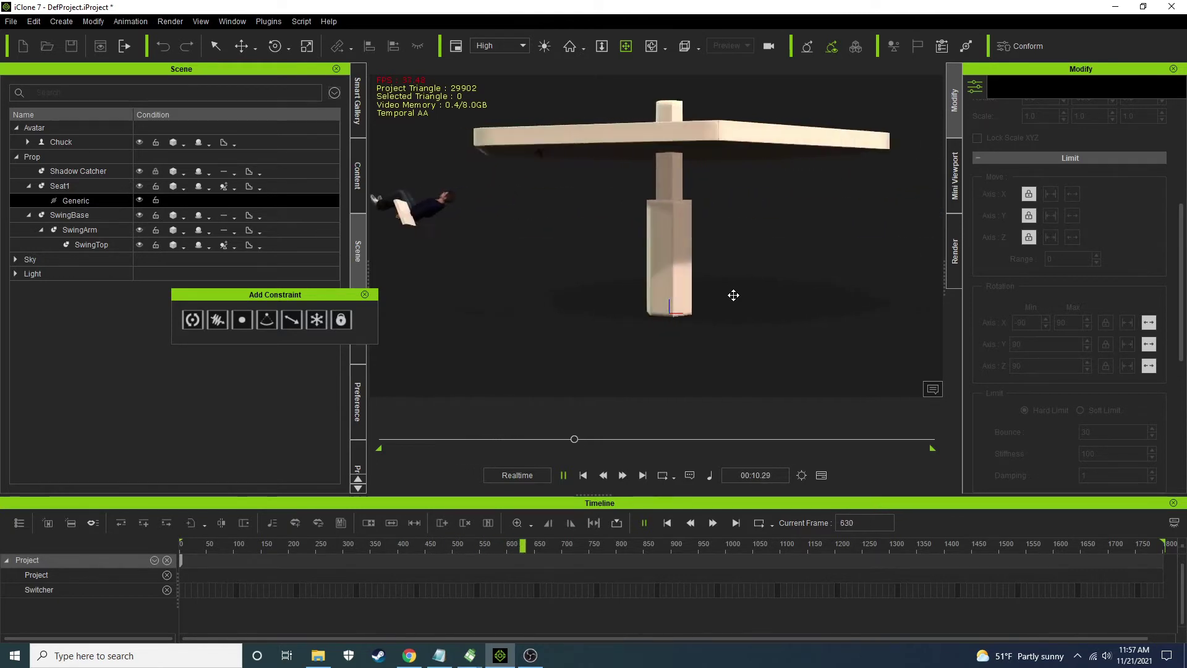
left_click(583, 475)
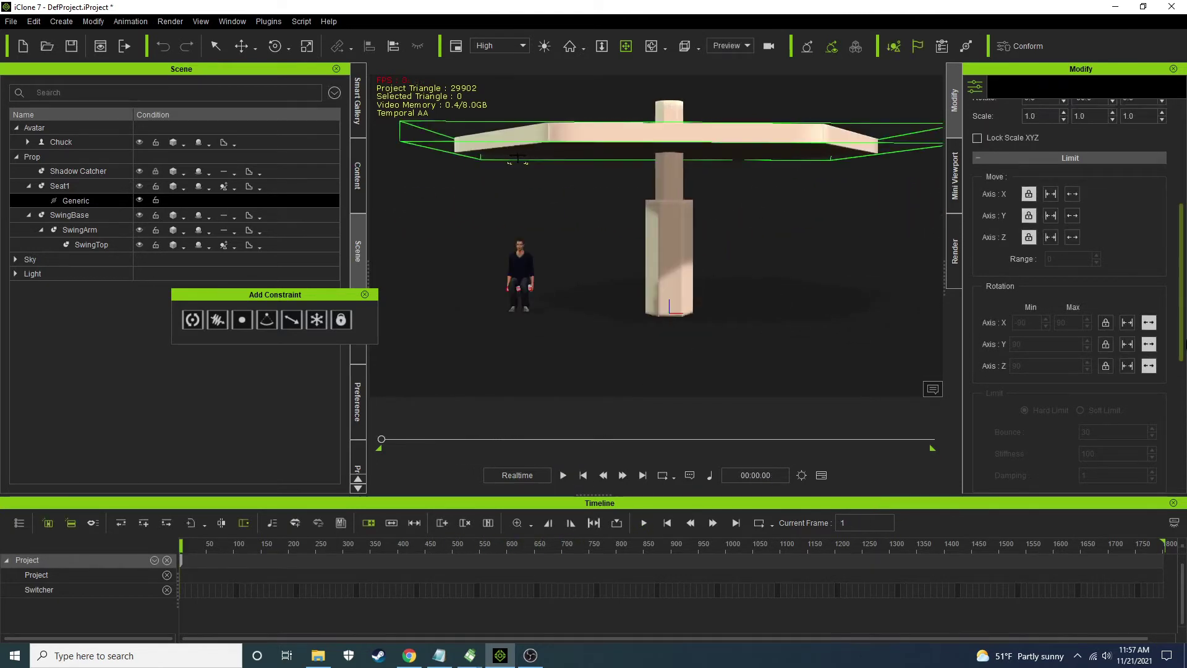
Lock the constraint's X and Z rotation, leaving only Y Free, and test the swing in playback
left_click(1104, 321)
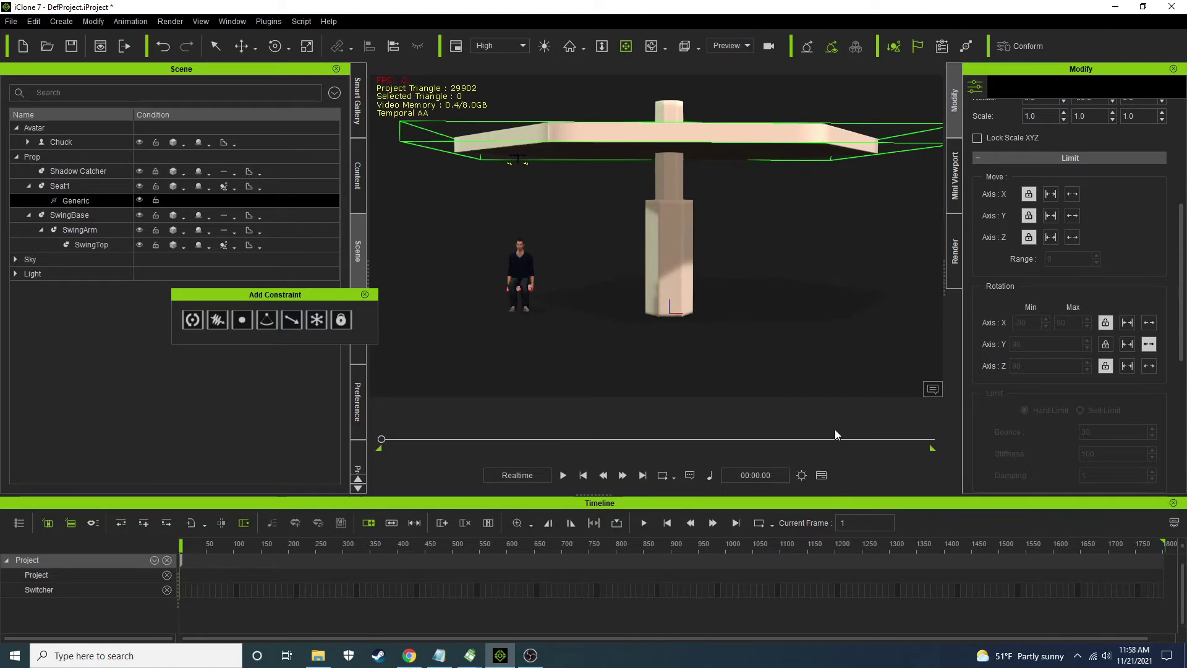
left_click(563, 475)
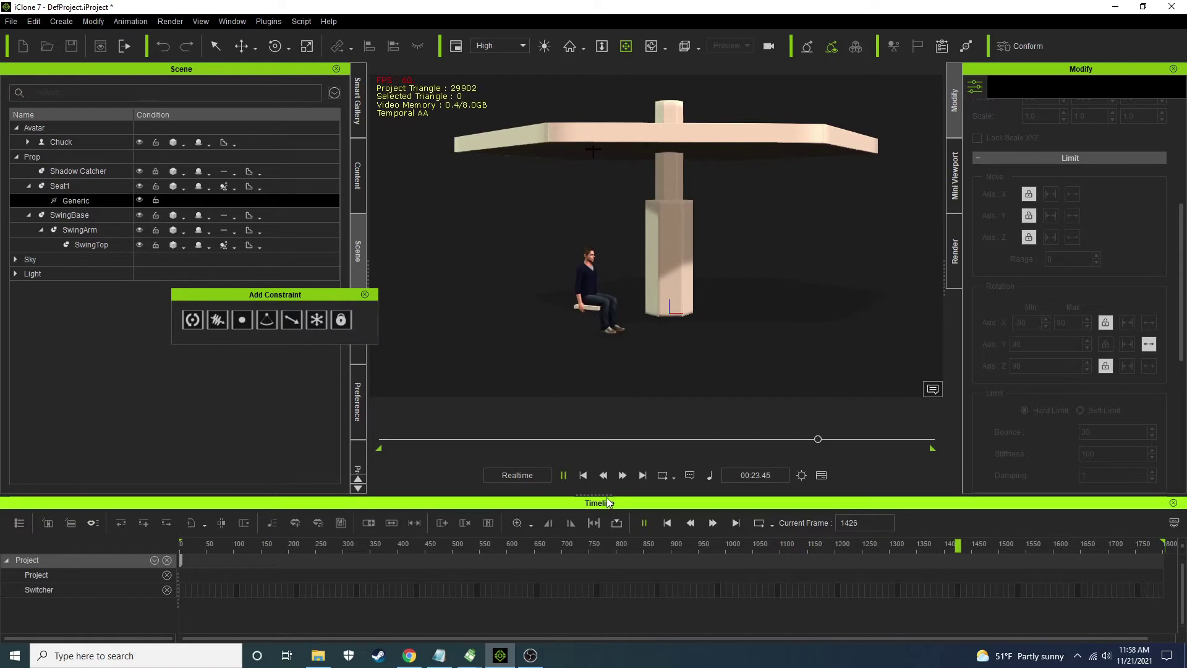
left_click(583, 474)
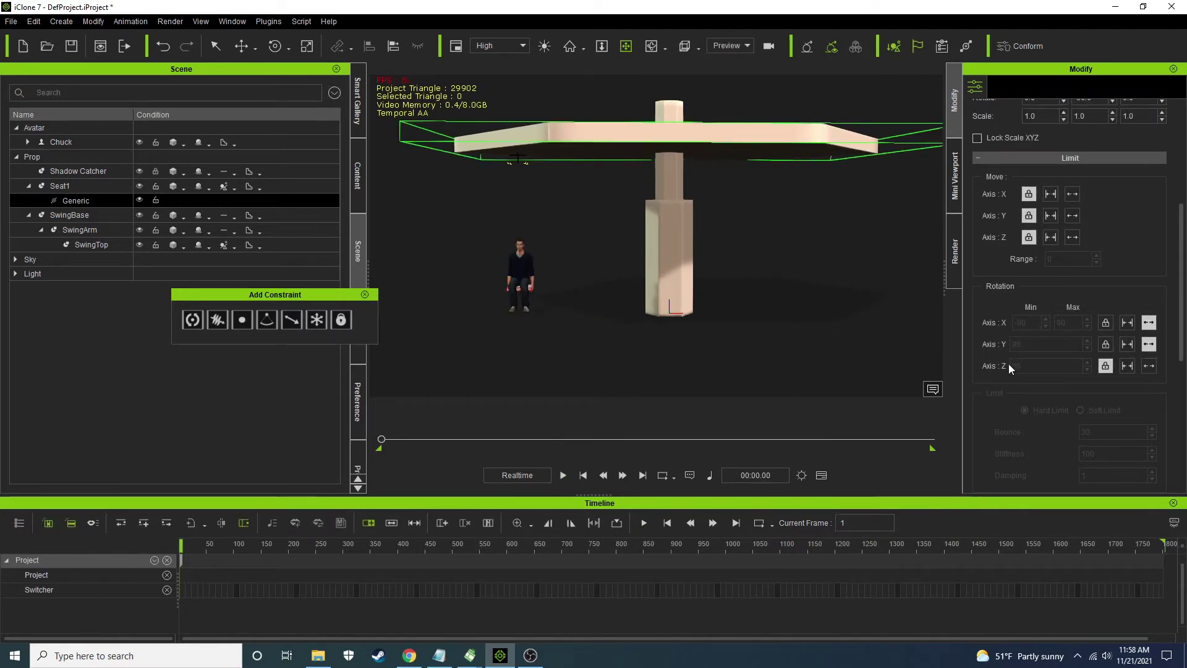
Free the constraint's X-axis rotation alongside Y, test the swing, and set the playback mode to By Frame
left_click(563, 475)
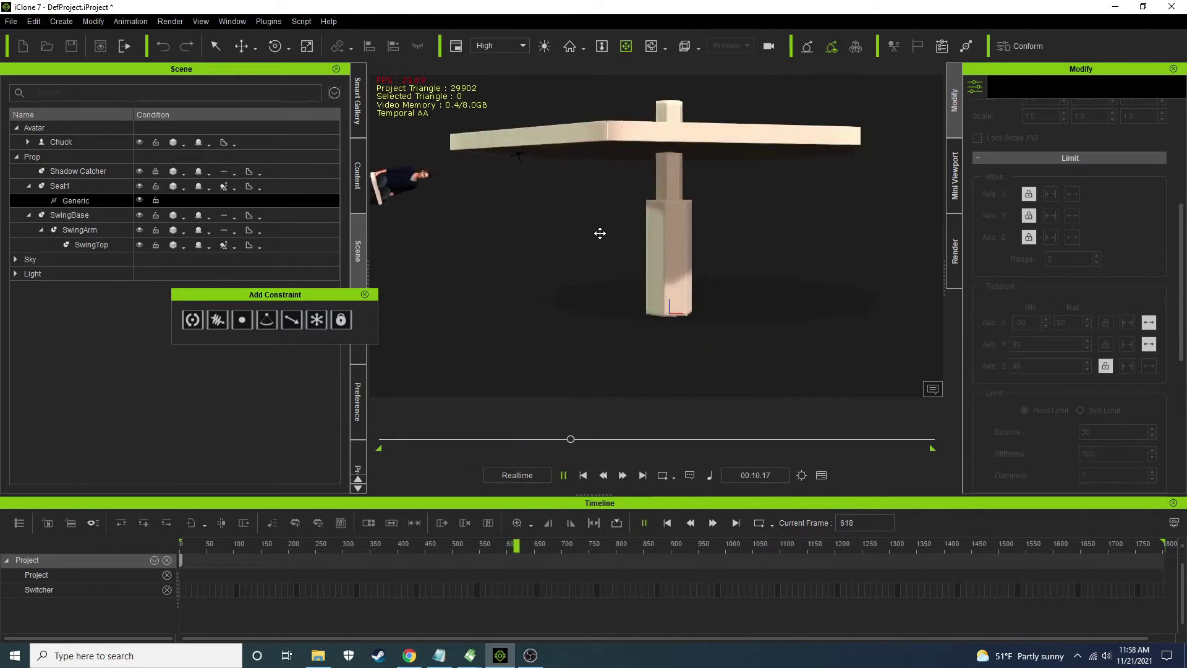
left_click(542, 477)
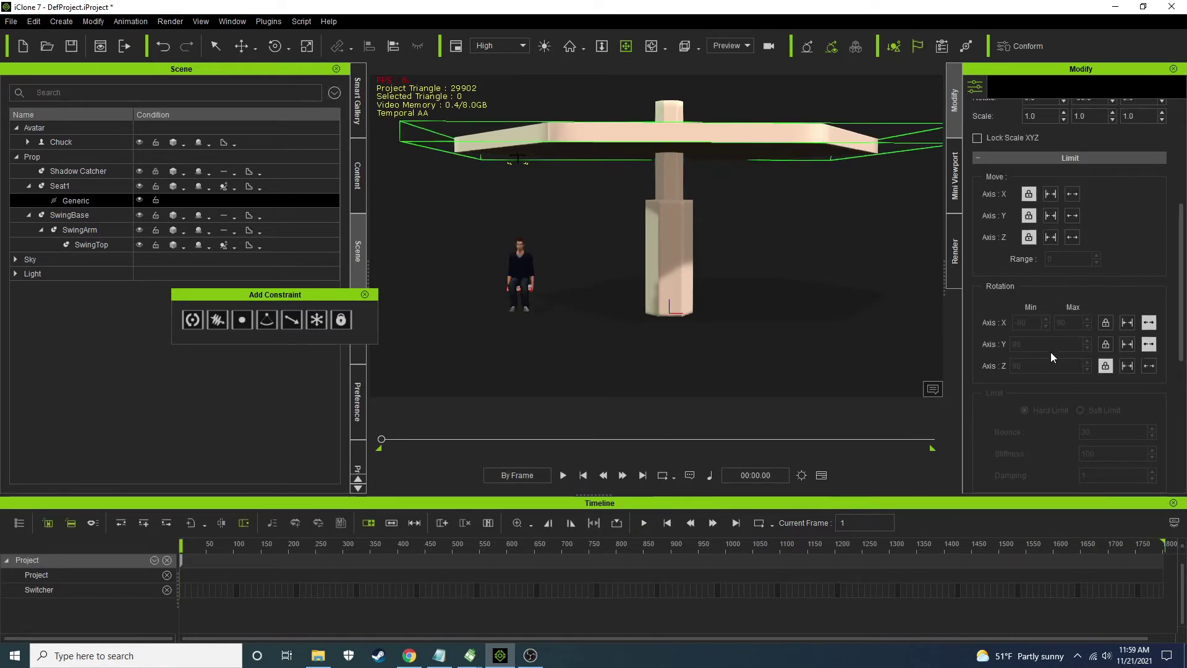
Review the Generic constraint's target, transform and limit settings, and inspect SwingBase's last keyframe on the timeline
left_click_drag(1182, 333, 1184, 221)
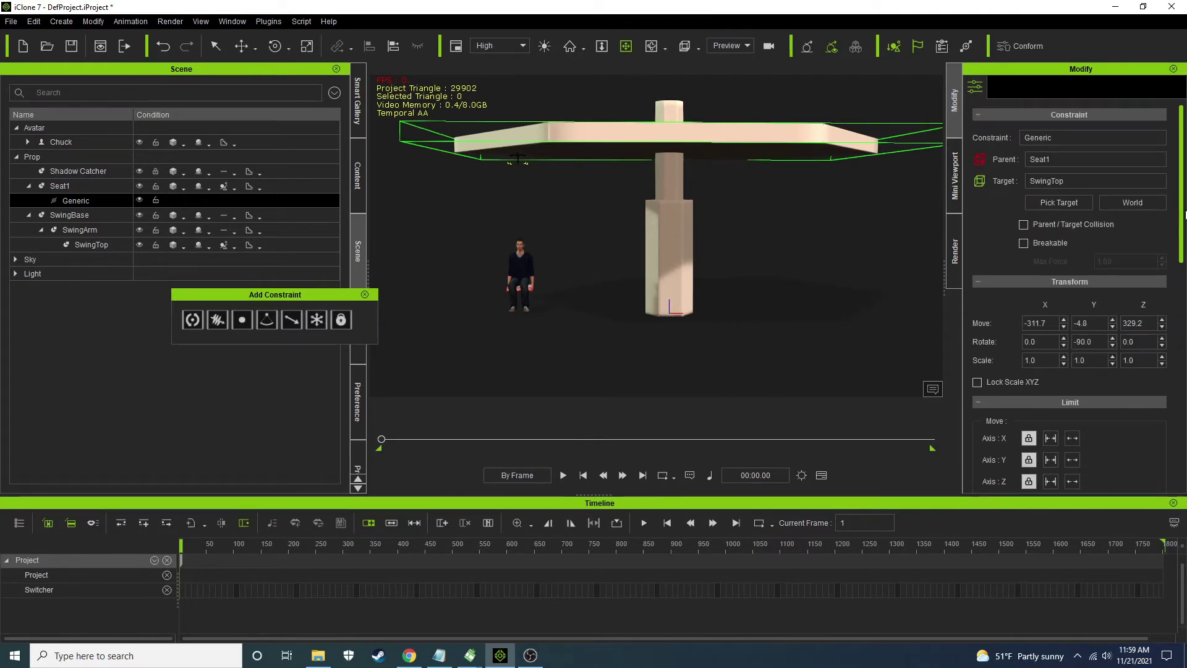
mouse_move(1184, 214)
left_mouse_down()
mouse_move(1185, 306)
mouse_move(1185, 238)
left_mouse_up()
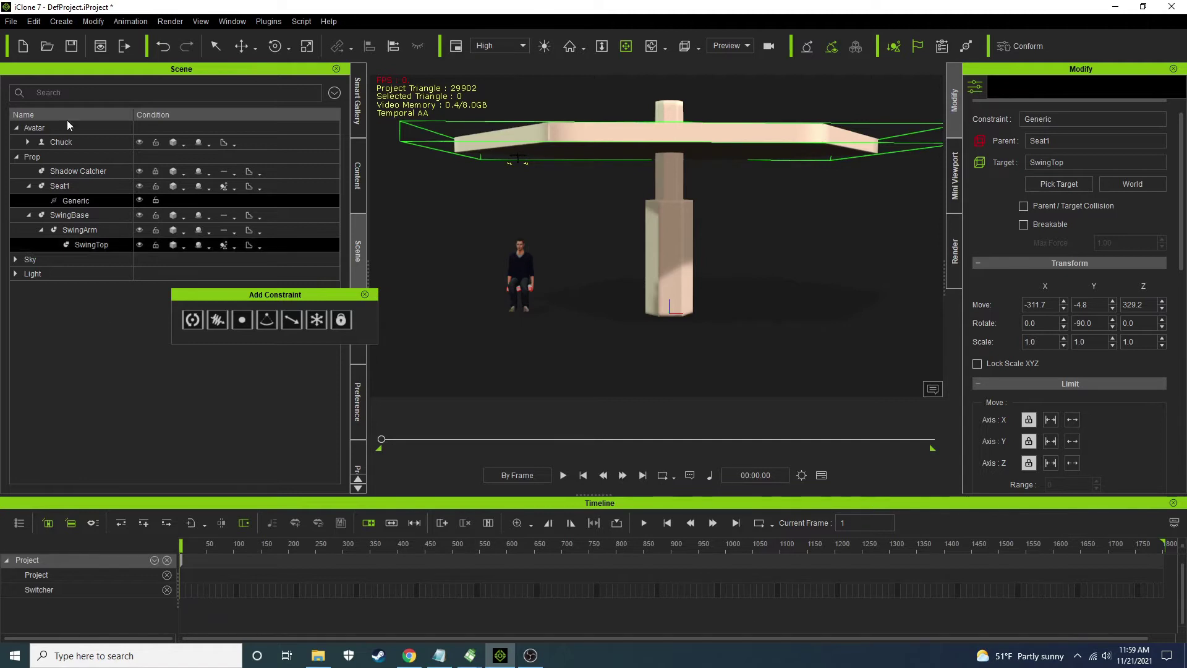
left_click(69, 215)
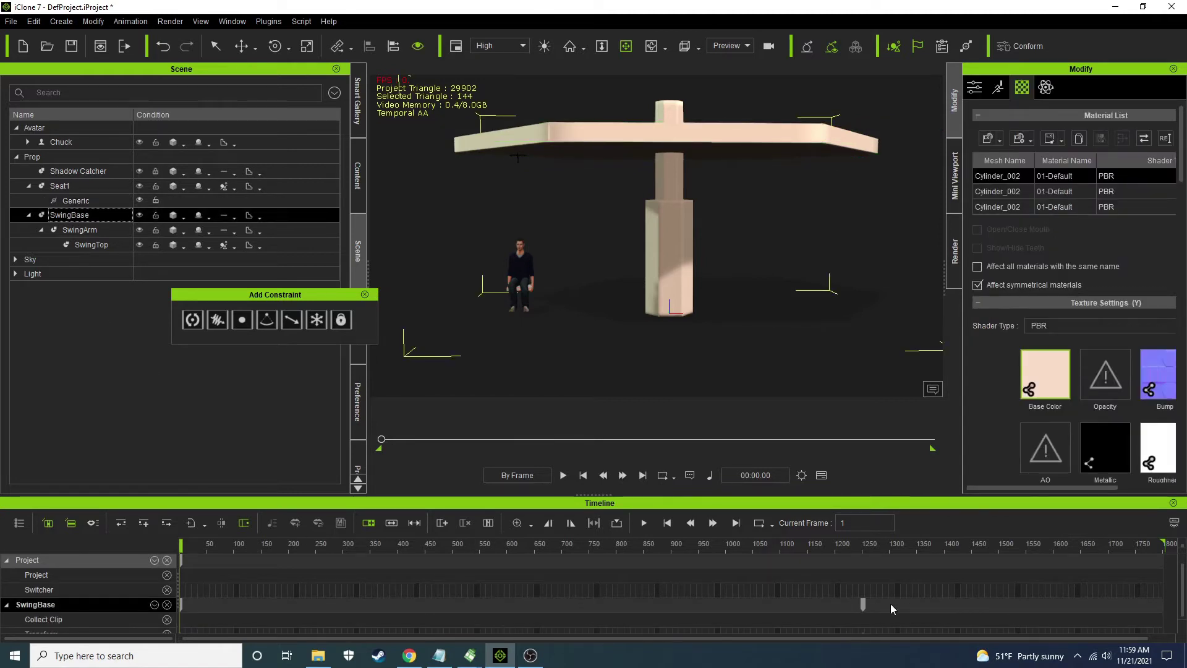
left_click(862, 604)
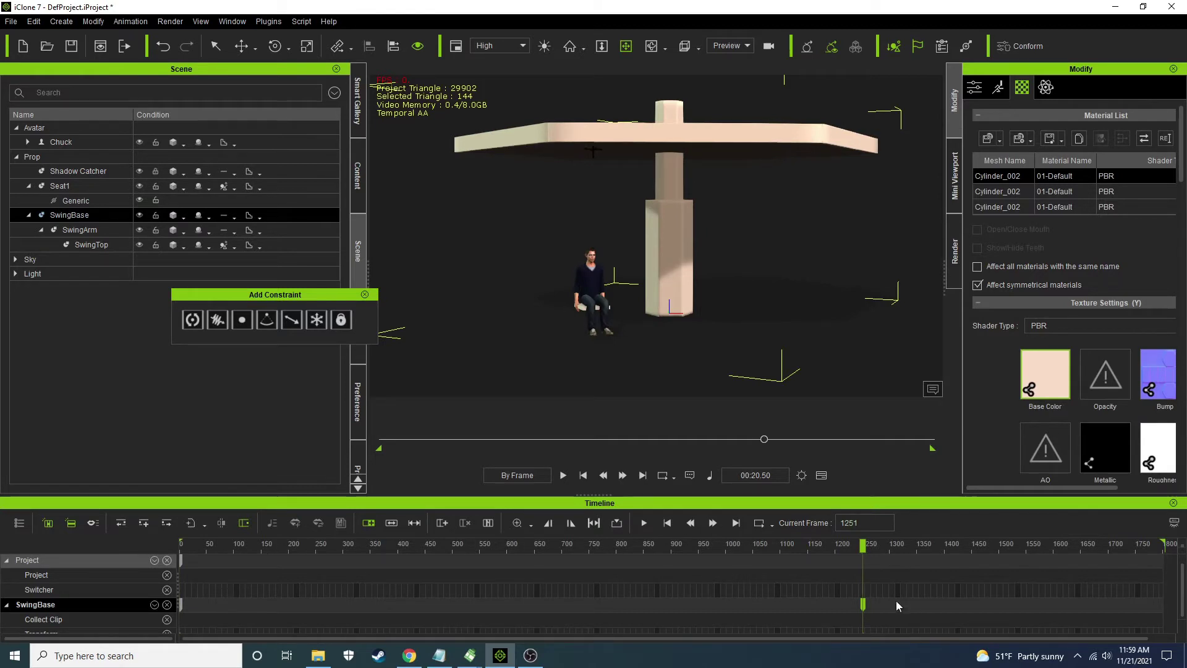
left_click(867, 605)
left_click(864, 611)
Add a Transform key for SwingArm at frame 296 to hold its lowered position before the lift
left_click(219, 547)
left_click_drag(236, 549, 340, 554)
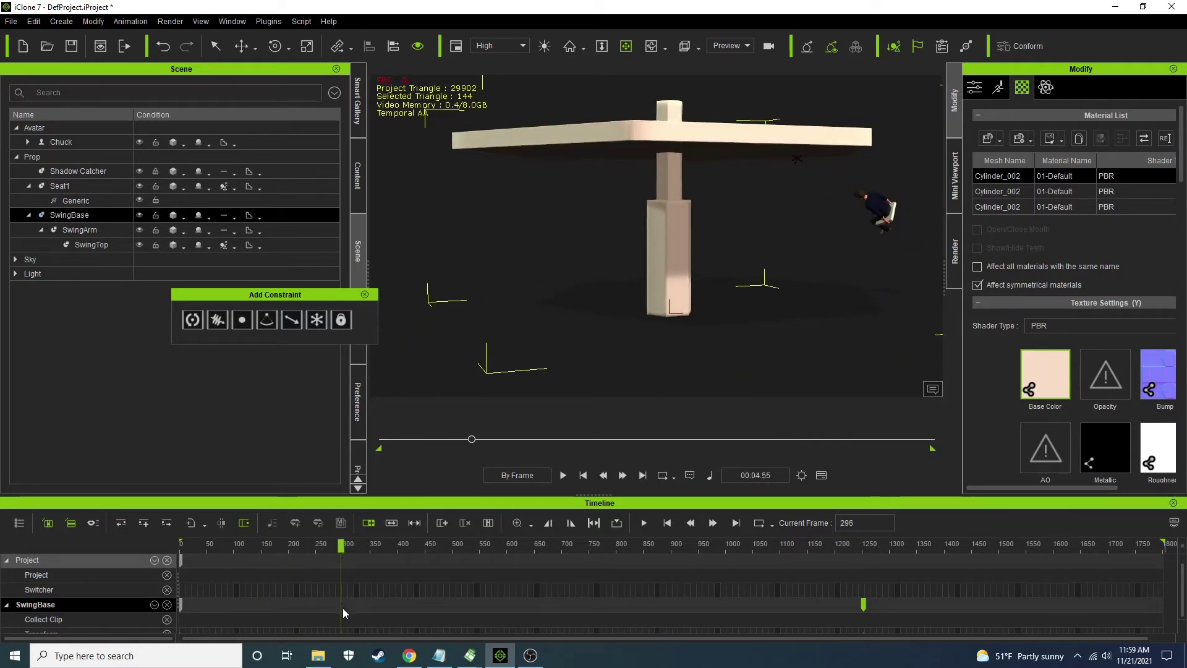
left_click(87, 230)
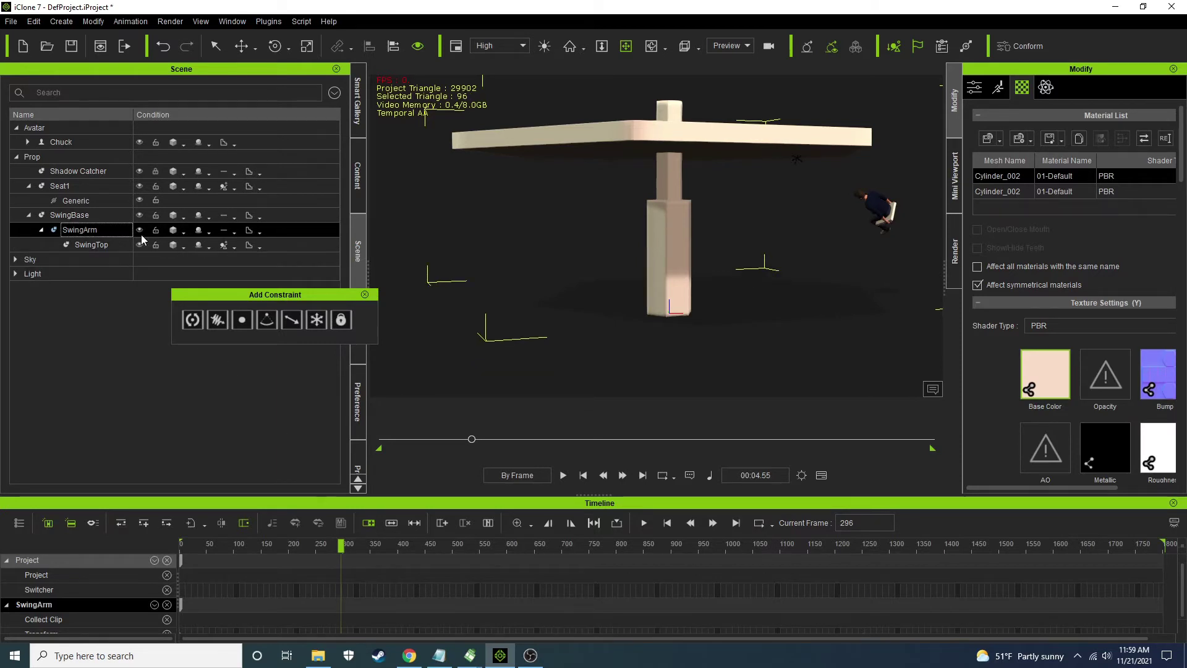
left_click(241, 46)
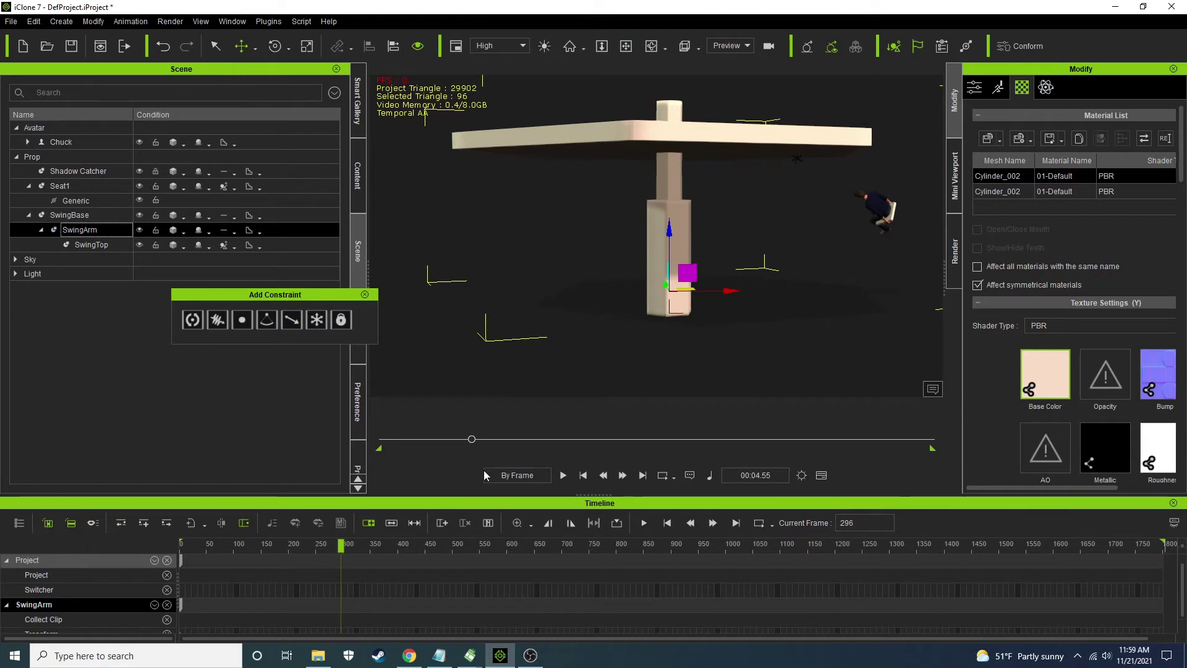
scroll(359, 617, "down", 1)
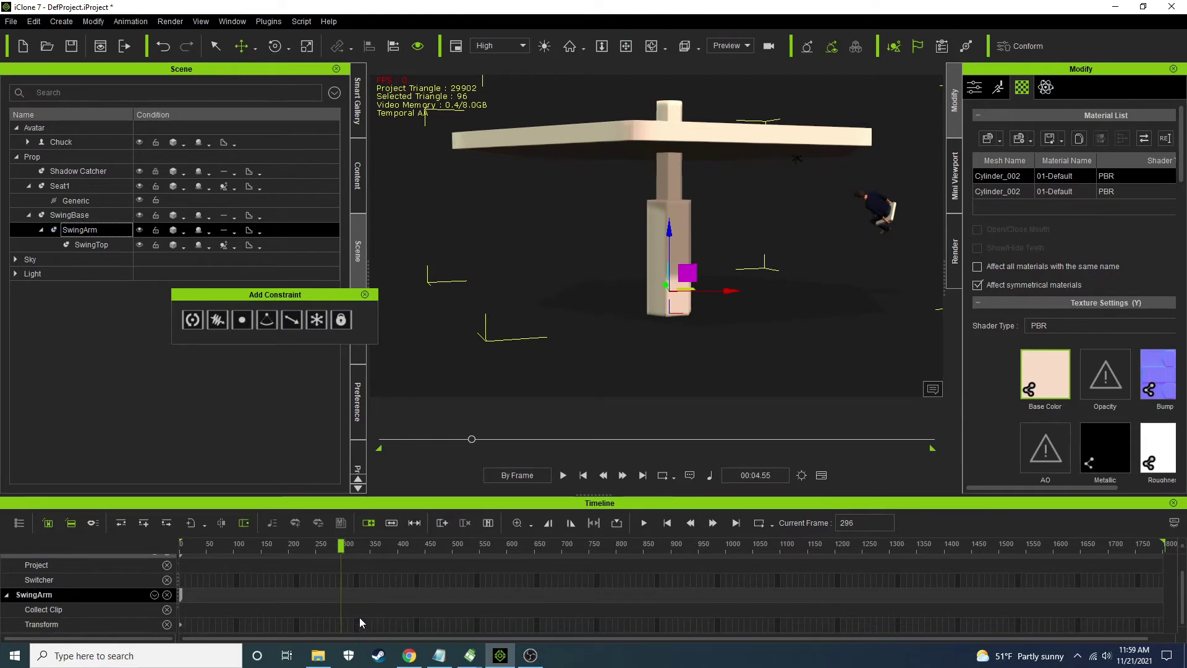
left_click(340, 626)
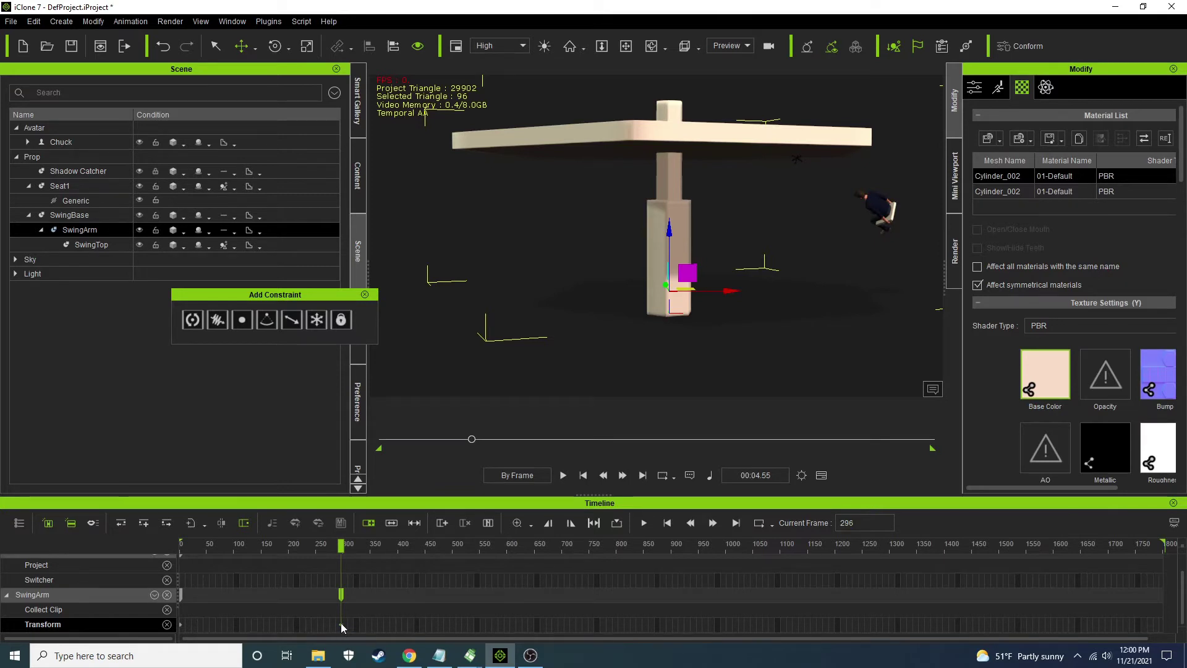
left_click(341, 594)
Raise SwingArm at frame 501 to a Z position of about 66.4, keying the lift
key("Home")
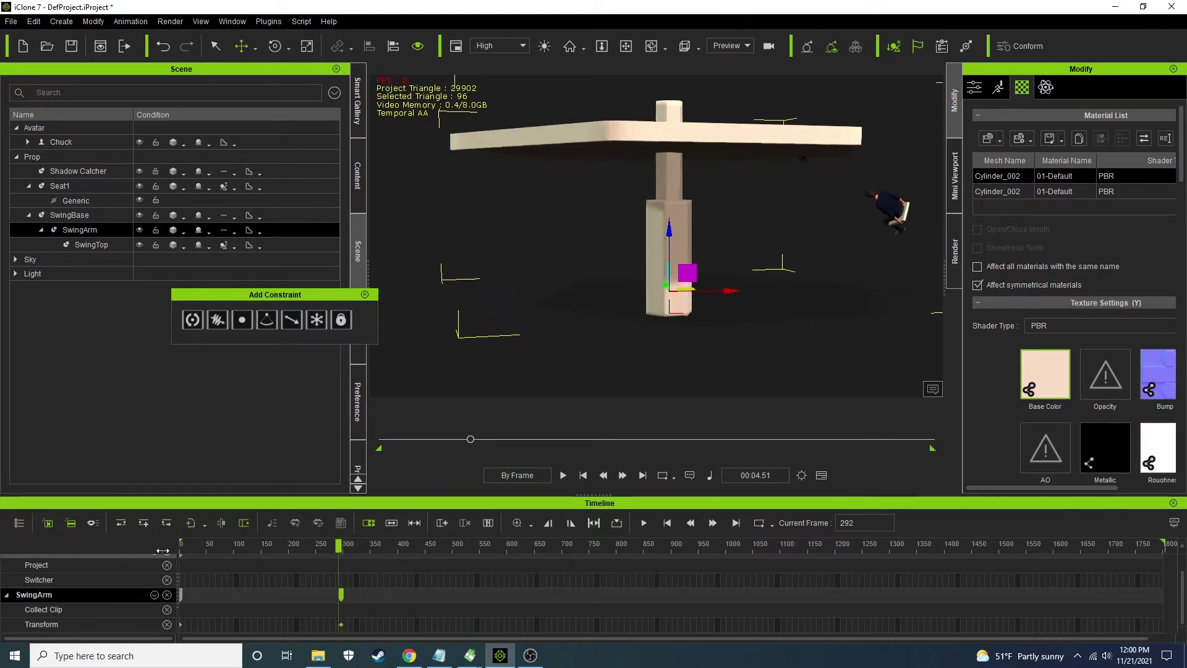
left_click_drag(180, 544, 453, 557)
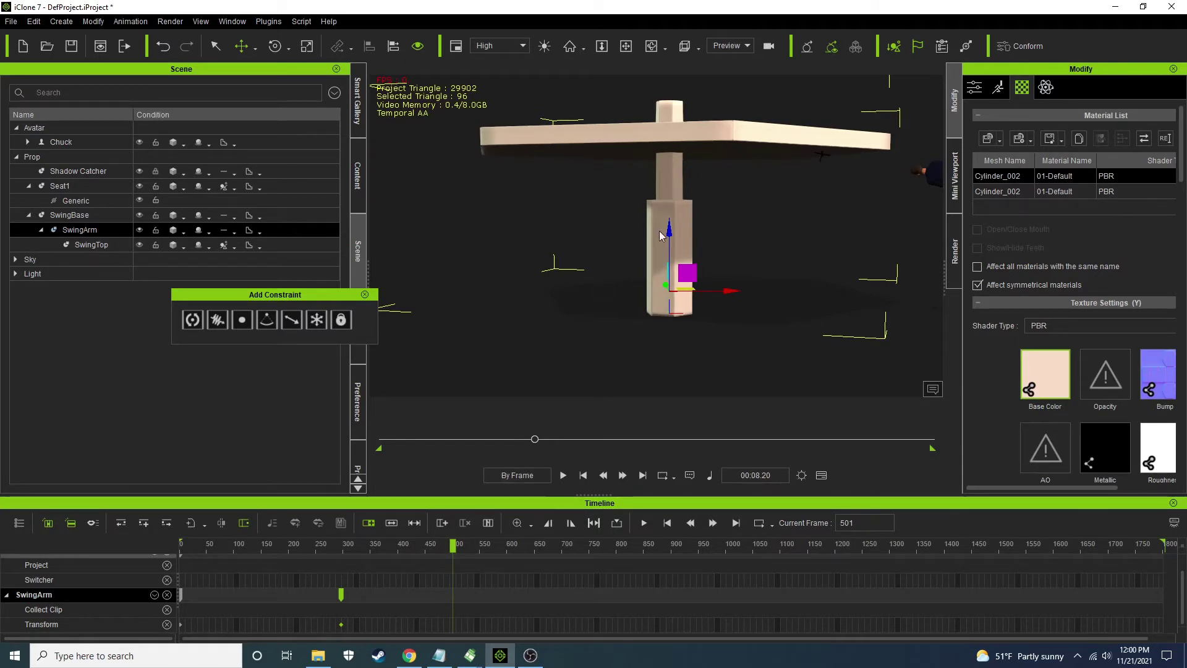
left_click_drag(671, 232, 669, 166)
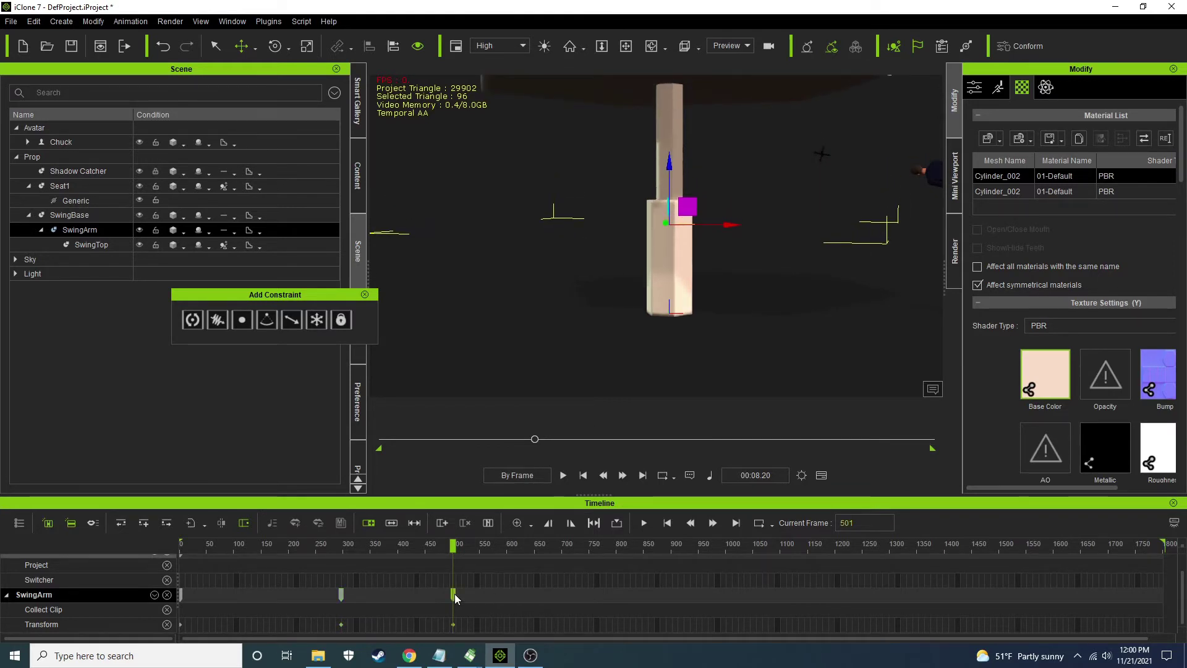
Copy SwingArm's raised Transform key from frame 501 to frame 996 to hold the height
left_click(725, 565)
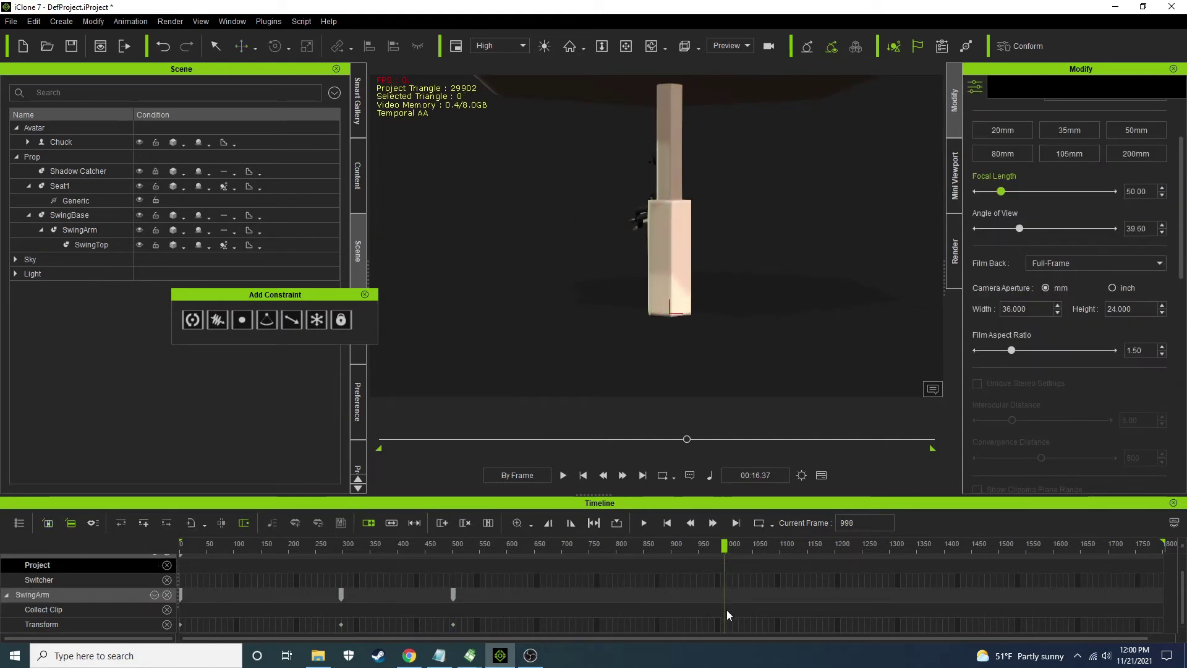
left_click(453, 624)
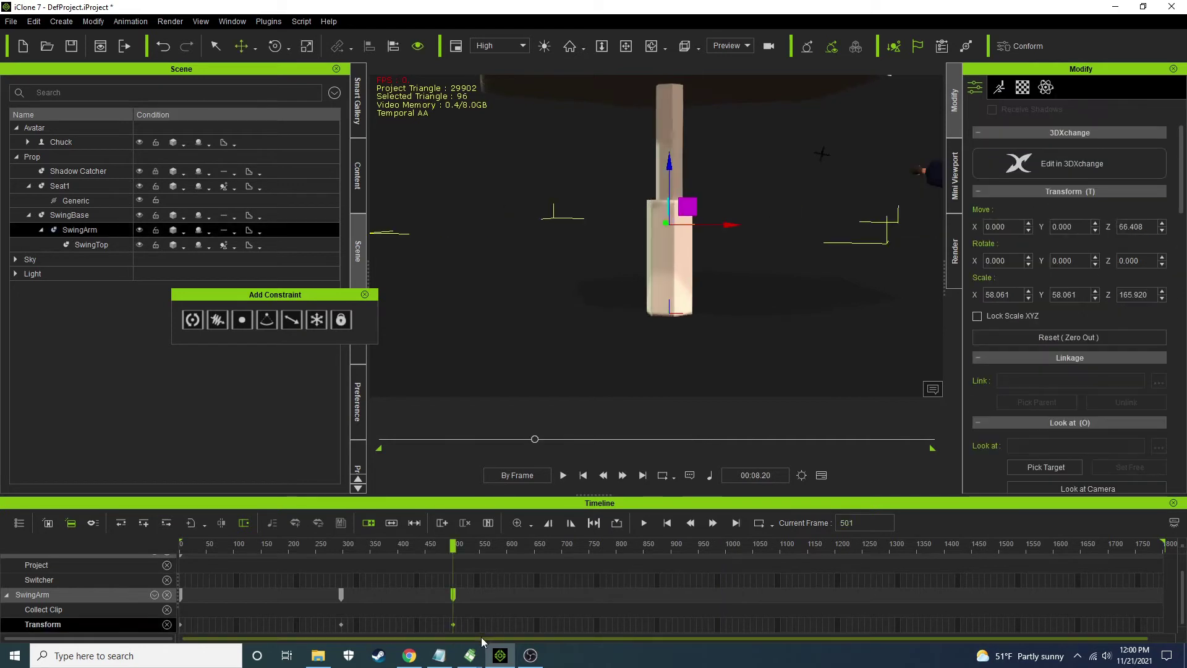
left_click(722, 619)
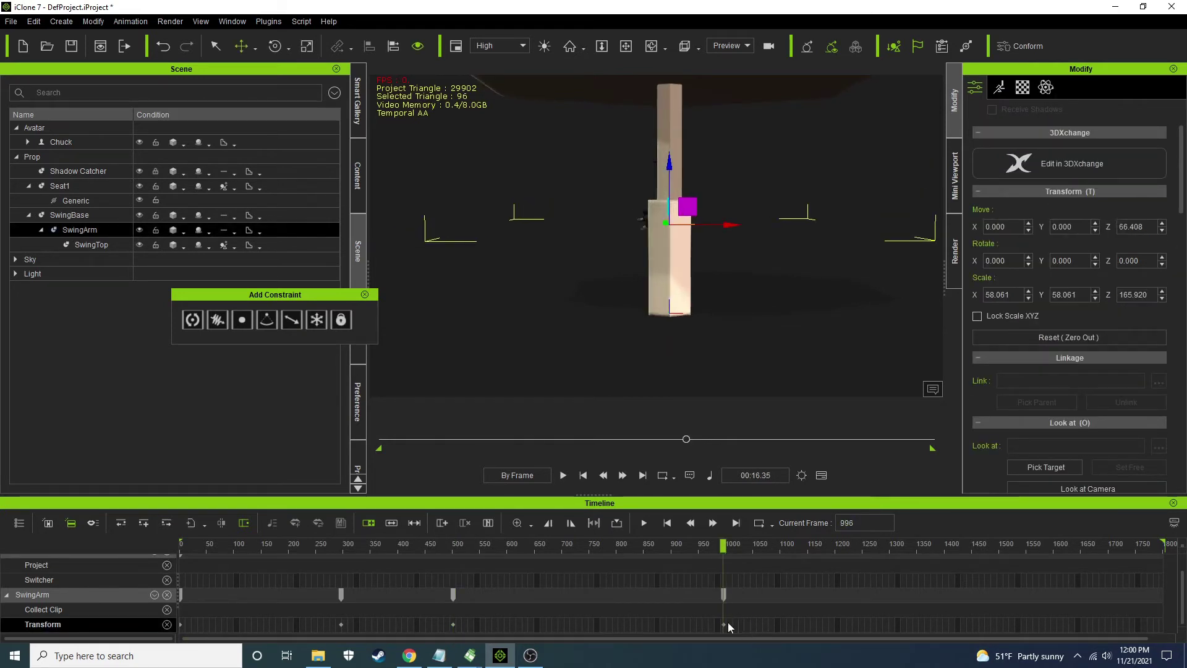
Copy SwingArm's lowered Transform key from frame 296 to frame 1203 to bring the ride back down
left_click(340, 625)
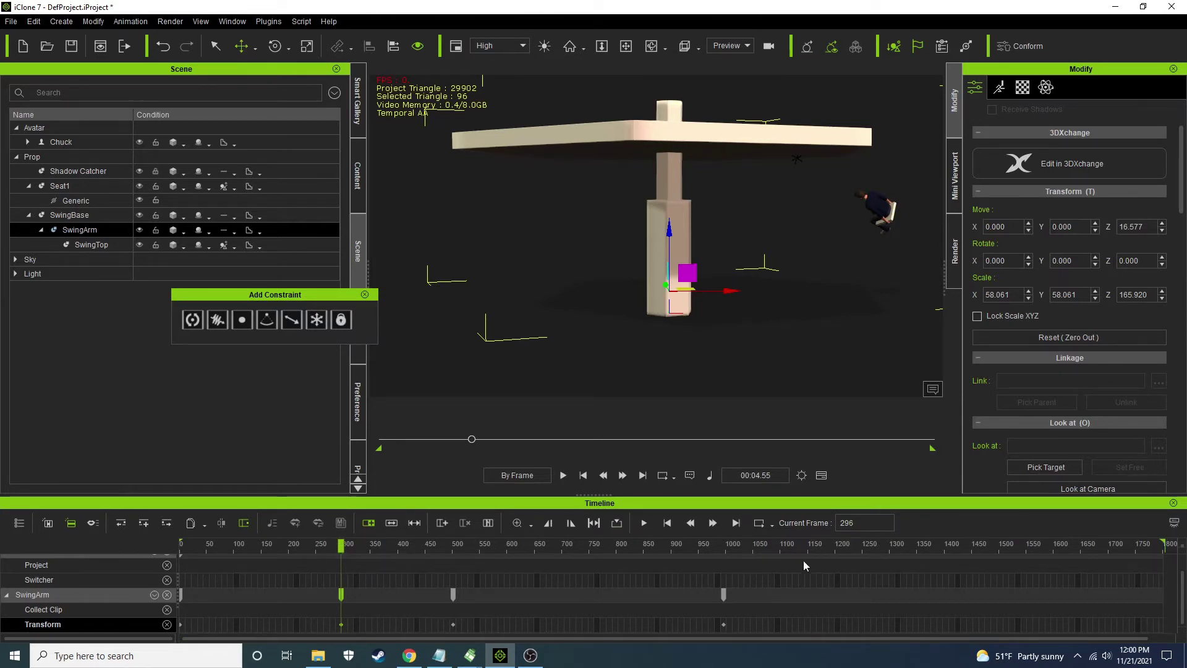
left_click(837, 569)
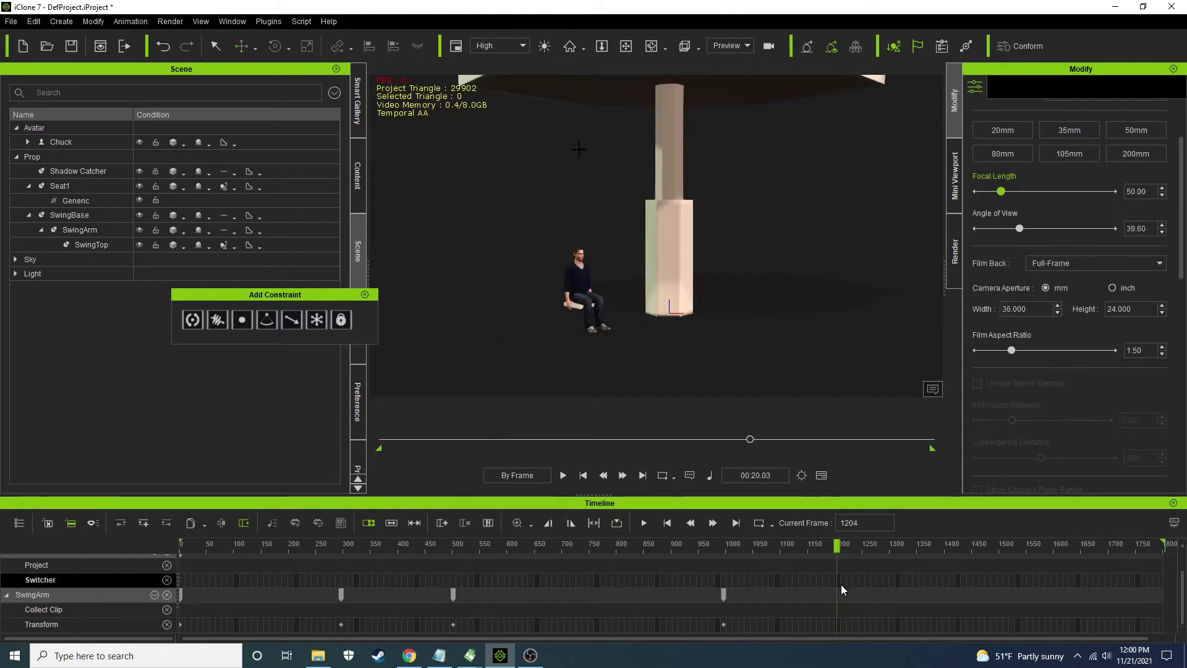
left_click(838, 623)
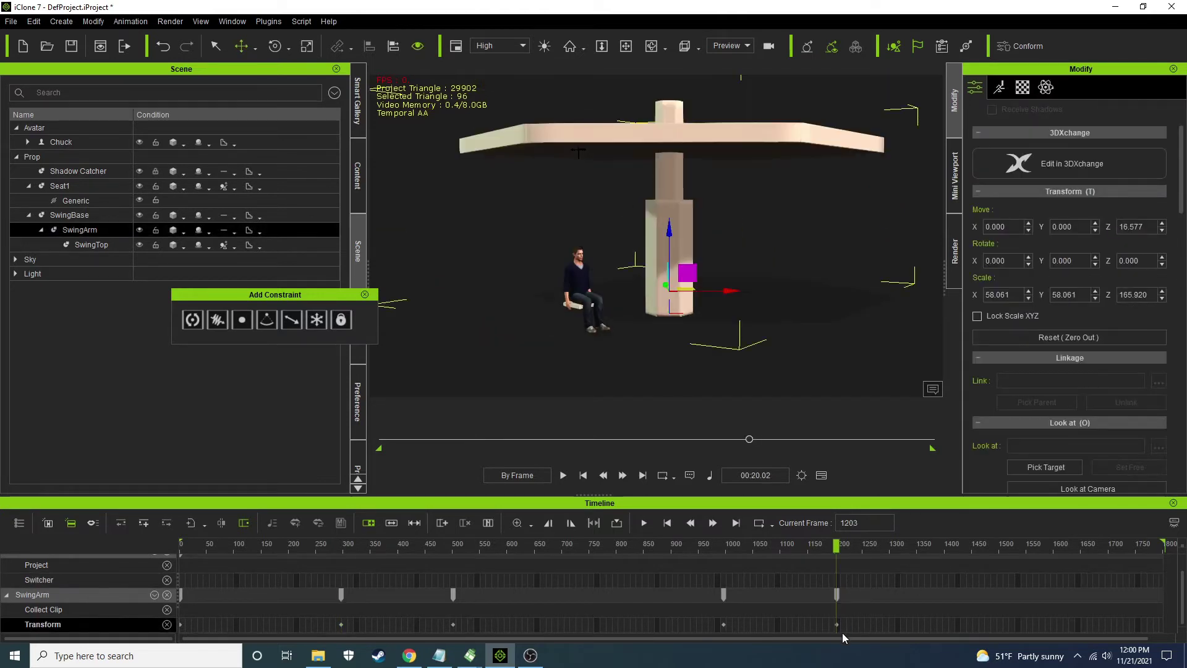
Play the swing ride from the first frame to check the arm's rise and descent, and return to the start
mouse_move(189, 539)
left_mouse_down()
mouse_move(868, 570)
mouse_move(181, 546)
left_mouse_up()
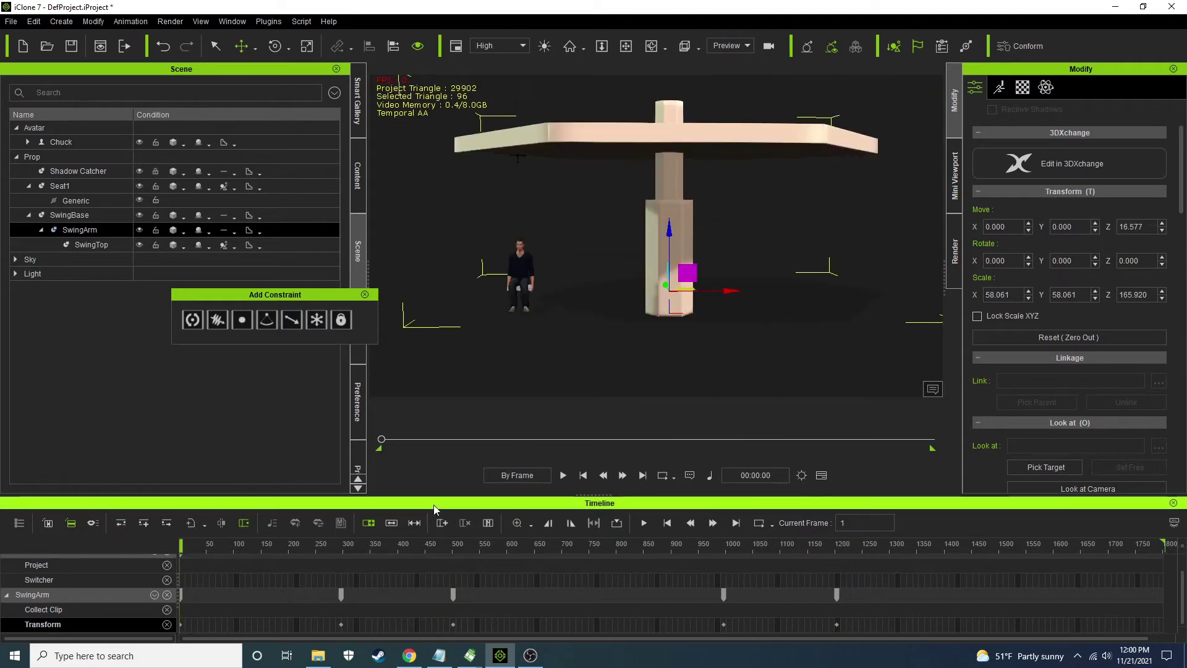
left_click(563, 475)
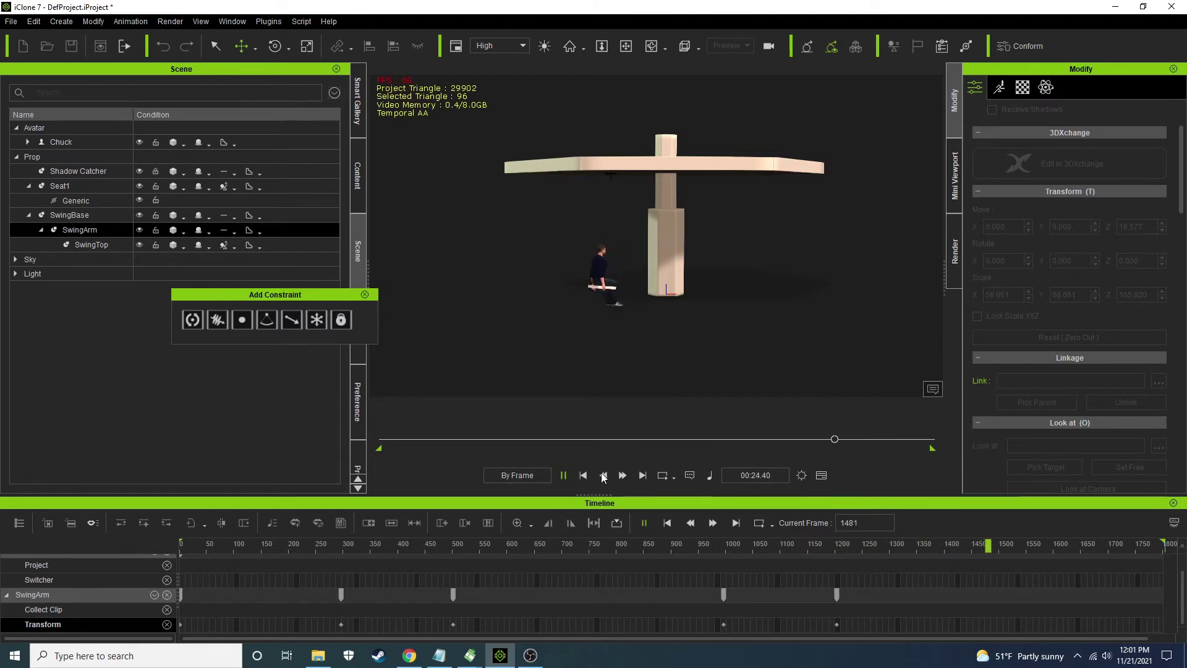
left_click(583, 475)
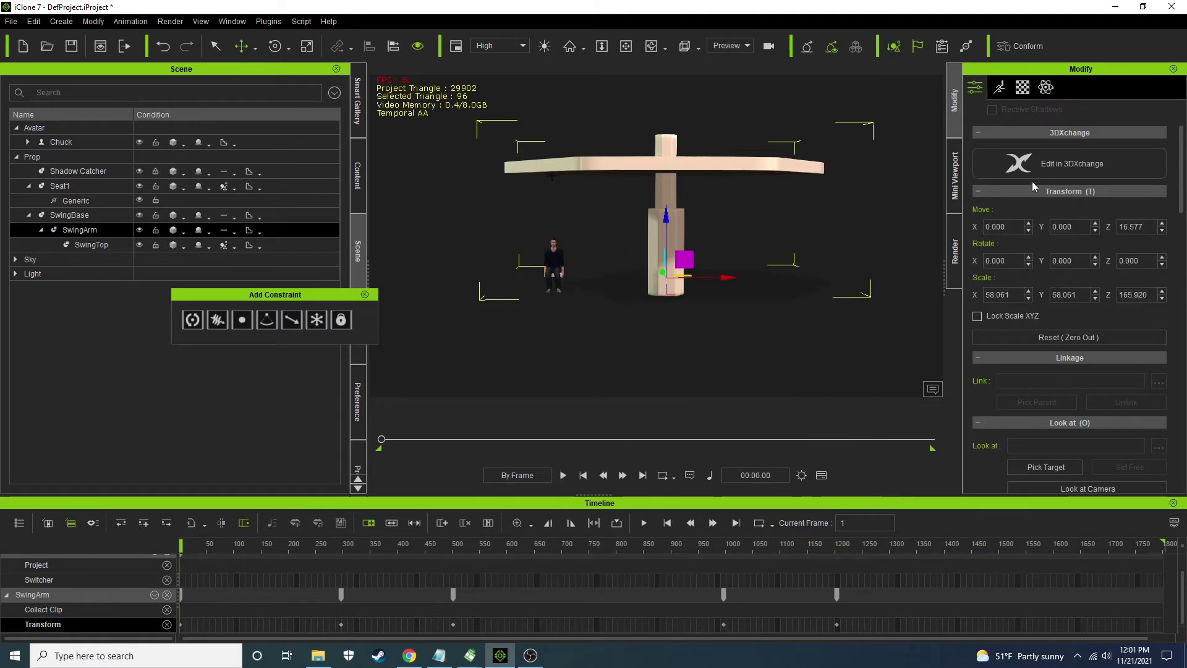
left_click_drag(253, 547, 2, 533)
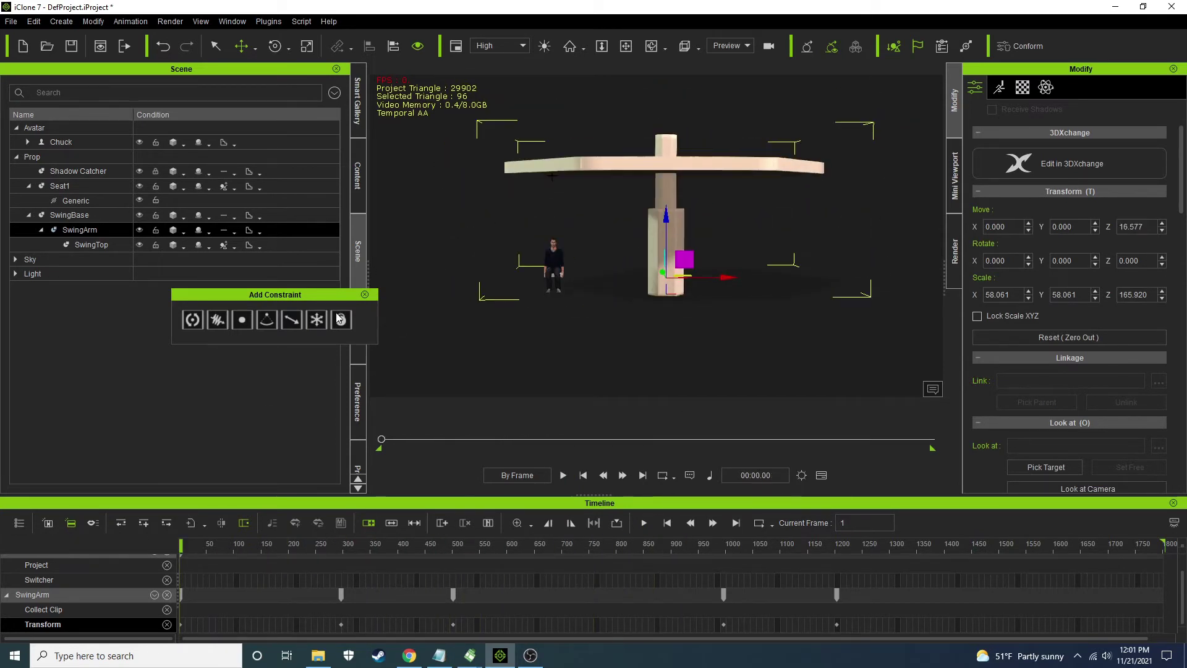
Close the Add Constraint window and attach Seat1 to SwingTop as its parent
left_click(365, 294)
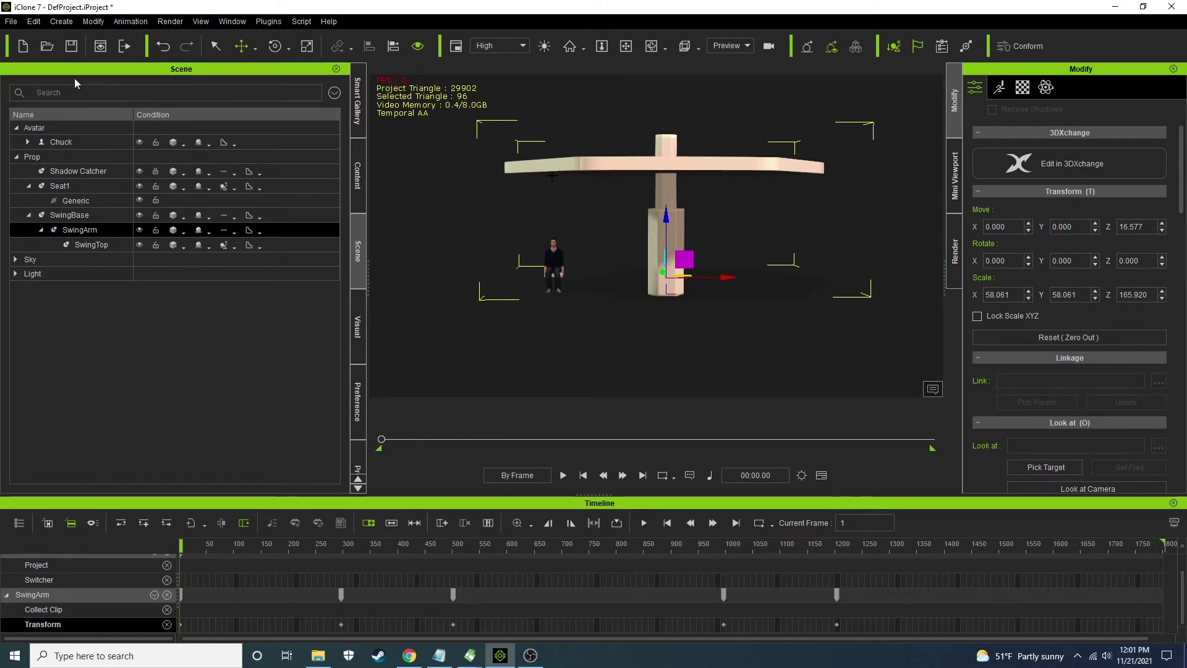
left_click(84, 231)
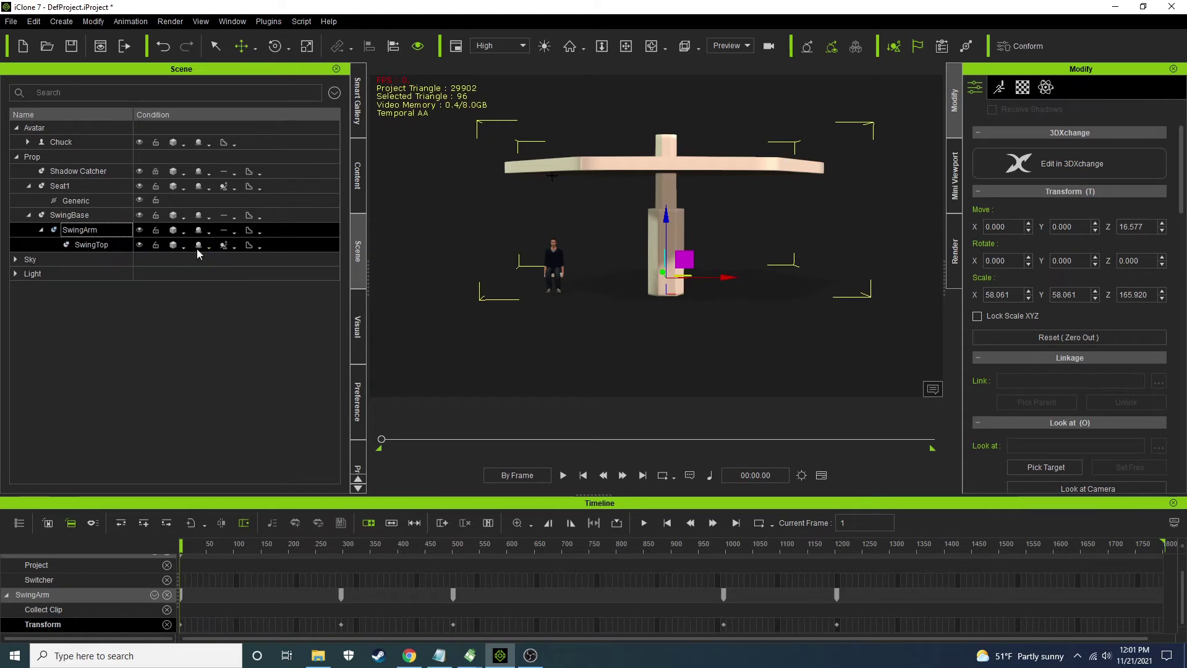
left_click(60, 188)
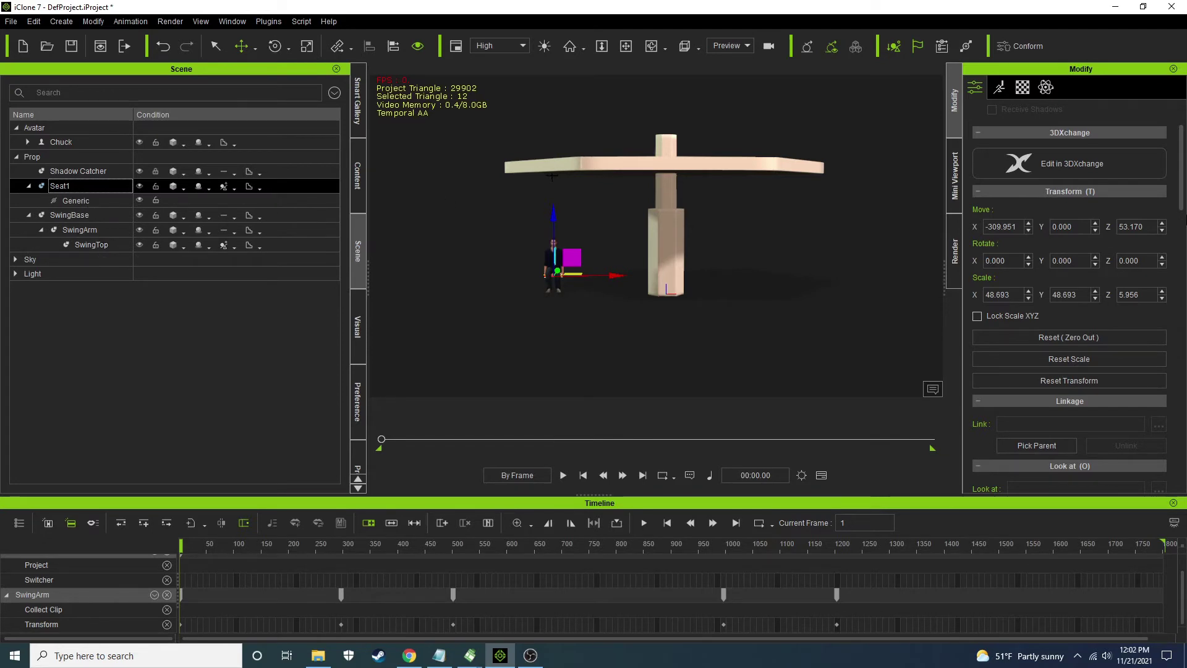
left_click_drag(1180, 184, 1157, 230)
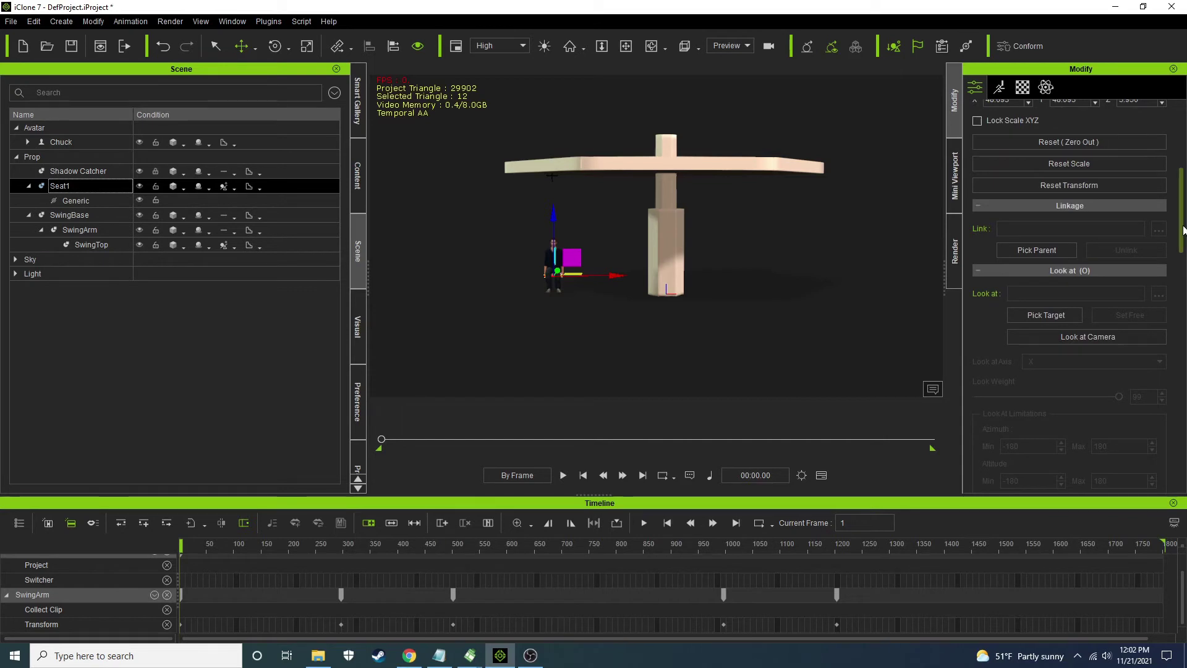
left_click_drag(1182, 225, 1185, 187)
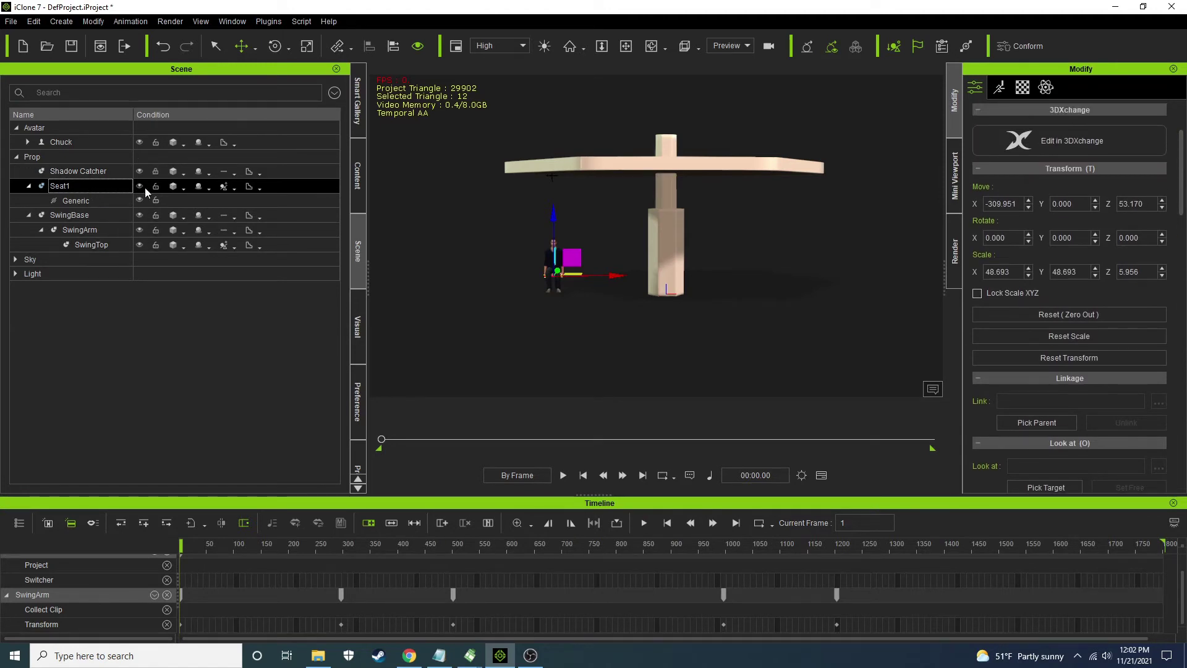
scroll(1162, 288, "down", 8)
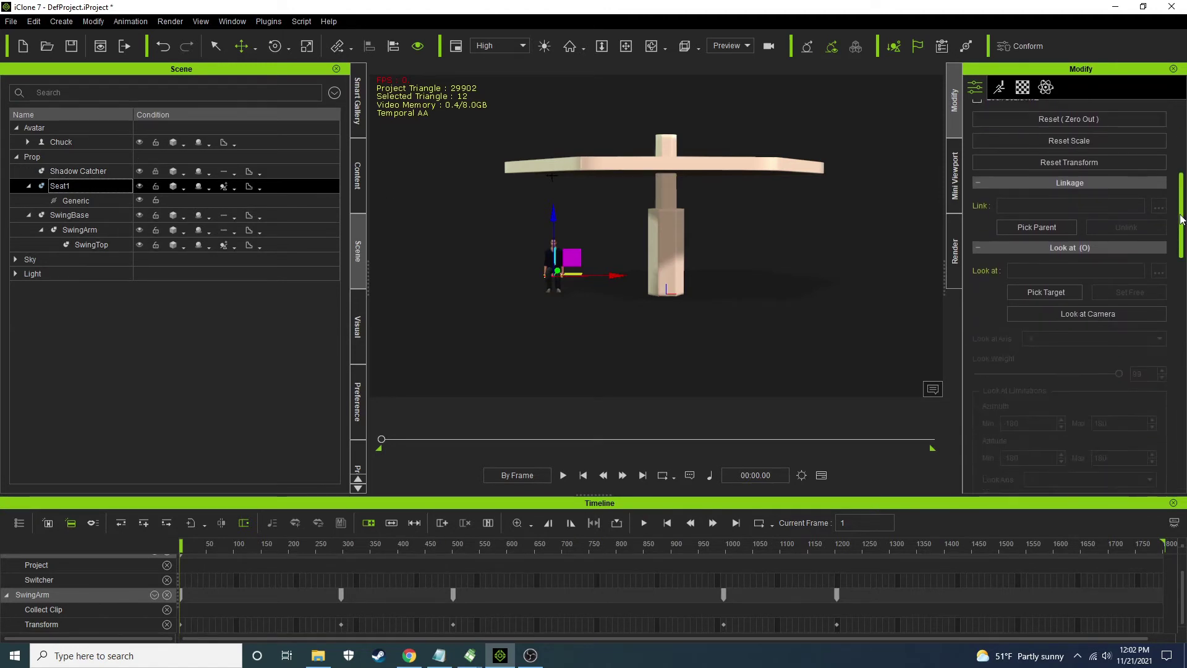
scroll(1162, 293, "down", 2)
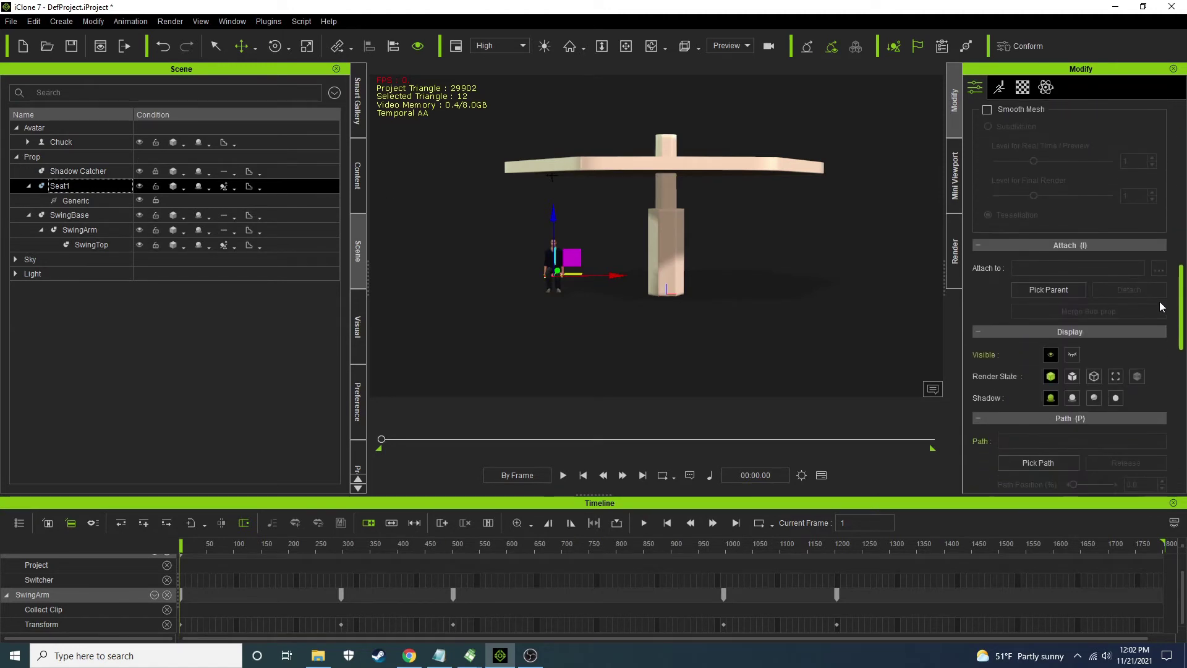
left_click(1048, 291)
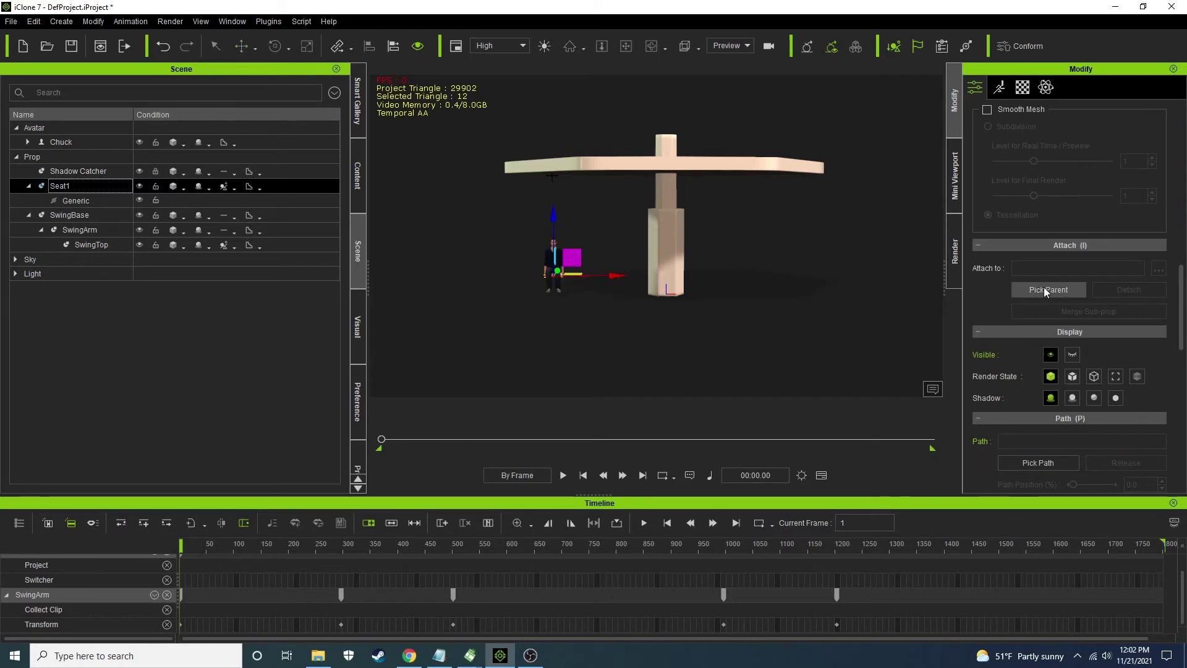
left_click(88, 246)
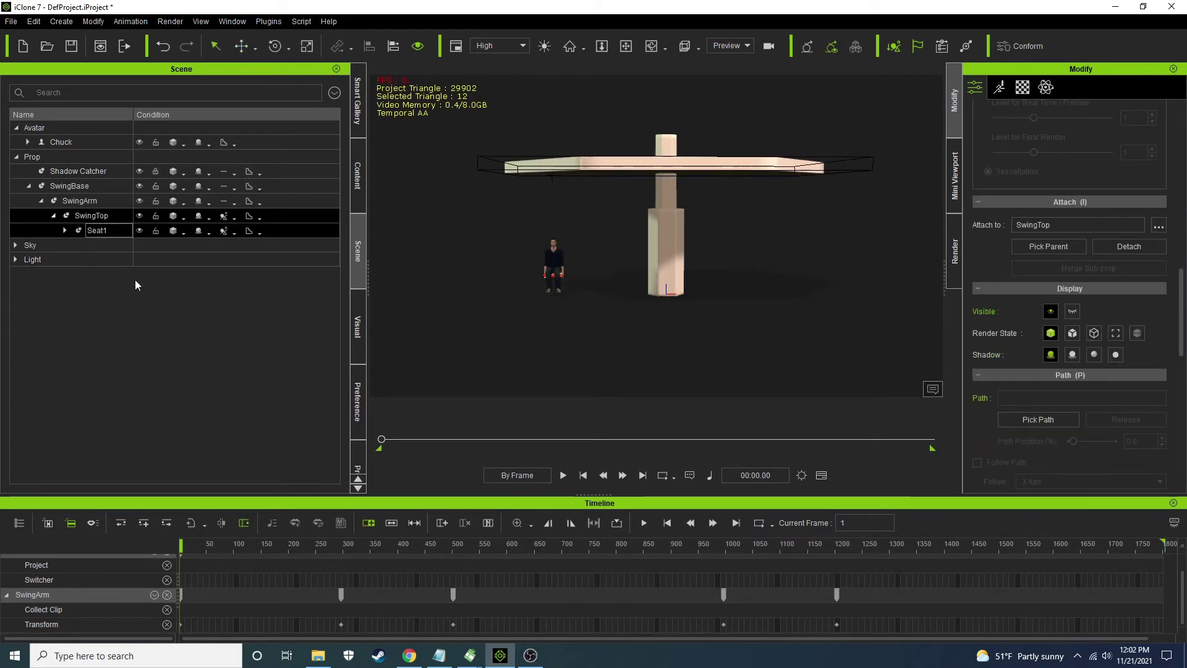
Play the animation to about frame 139 and examine Chuck's pose on the attached seat up close
left_click(563, 476)
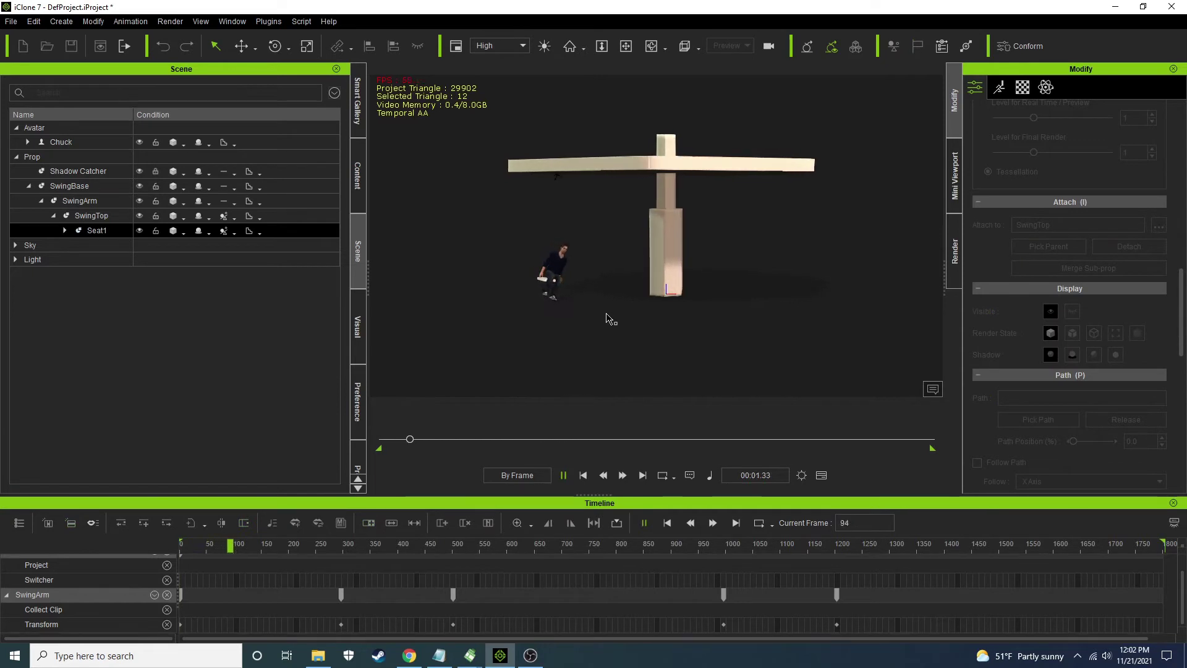
key("space")
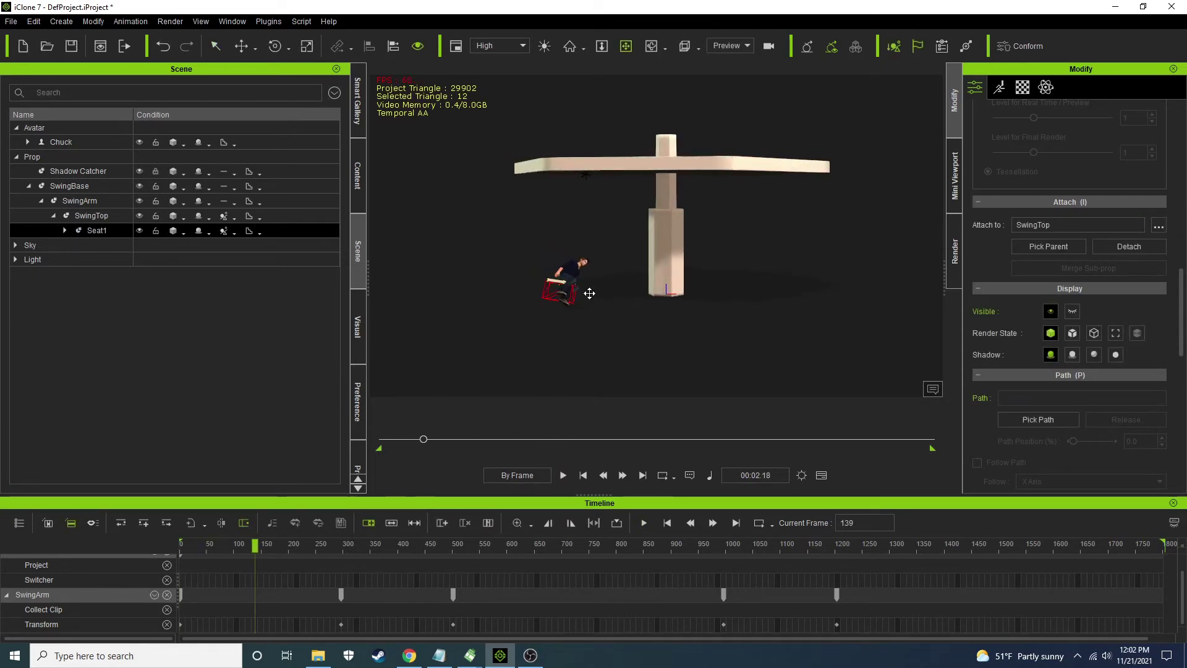
right_click_drag(604, 275, 573, 260)
scroll(568, 306, "up", 5)
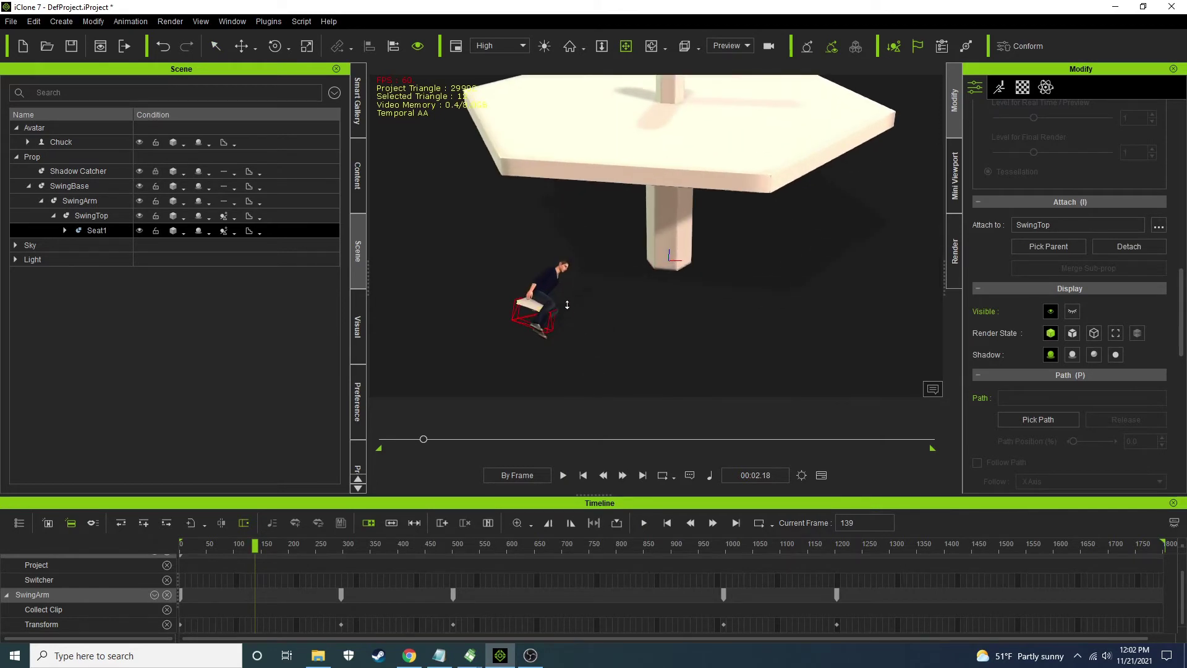
right_click_drag(569, 306, 774, 99)
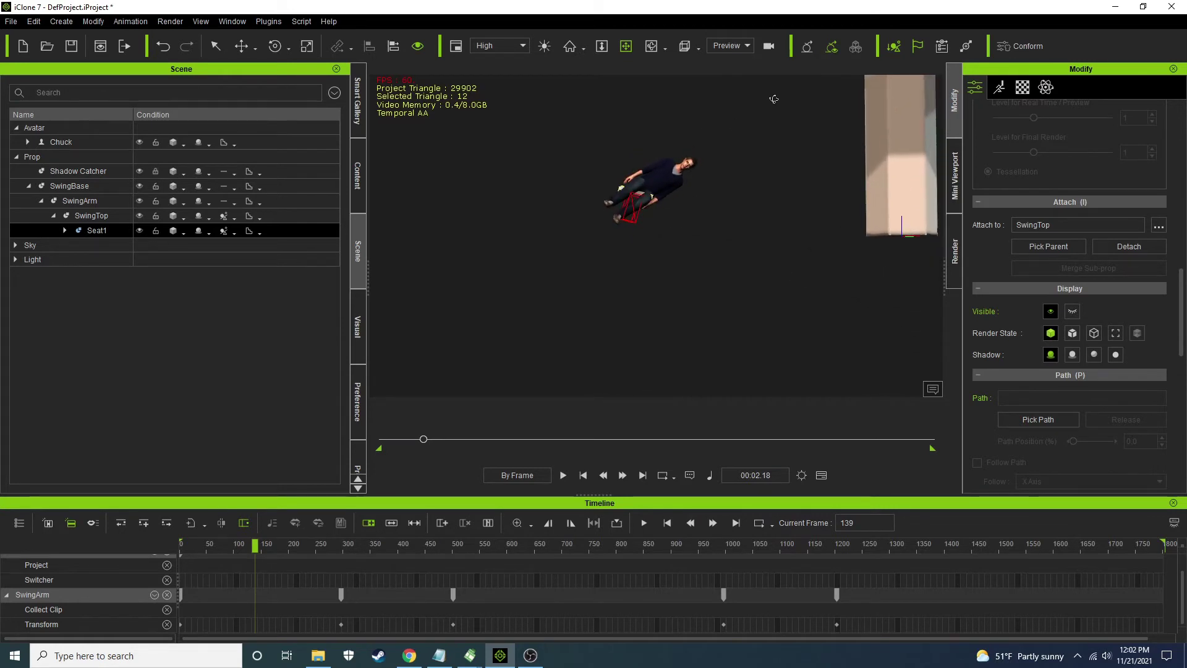
Return to the first frame, detach Seat1 from SwingTop and attach it to SwingBase instead
left_click(584, 475)
right_click_drag(644, 287, 612, 347)
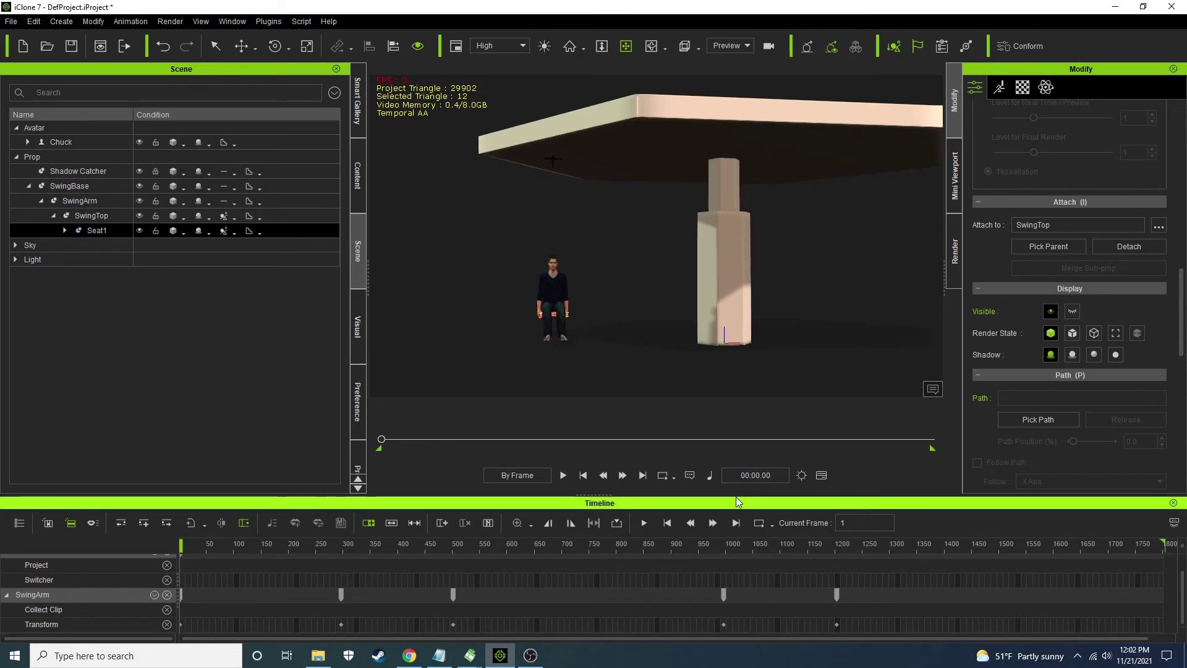
left_click(1136, 248)
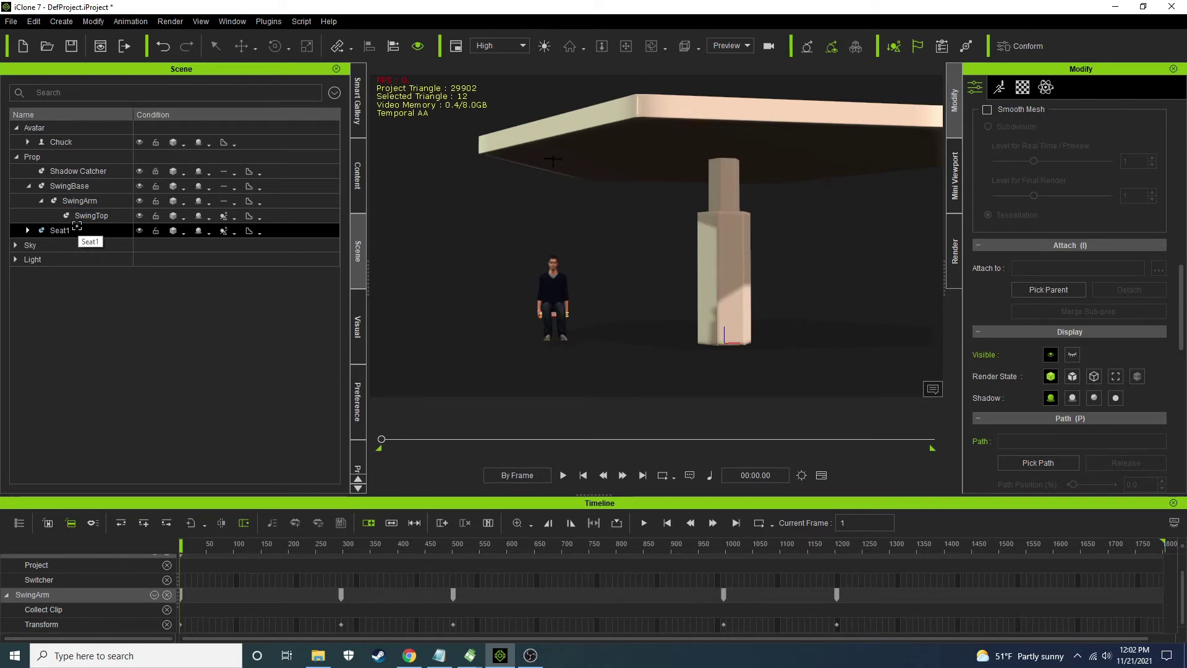
left_click_drag(76, 226, 87, 190)
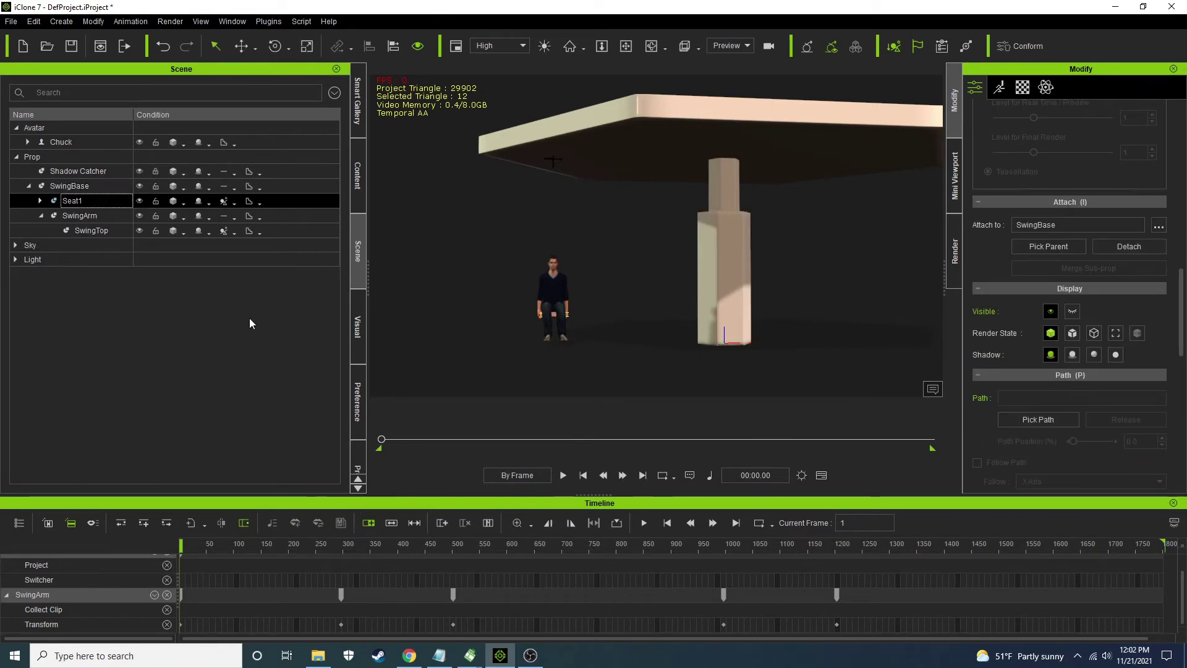
Play and scrub the swing ride to check Seat1's motion and its constraint under SwingBase, and return to the first frame
left_click(563, 475)
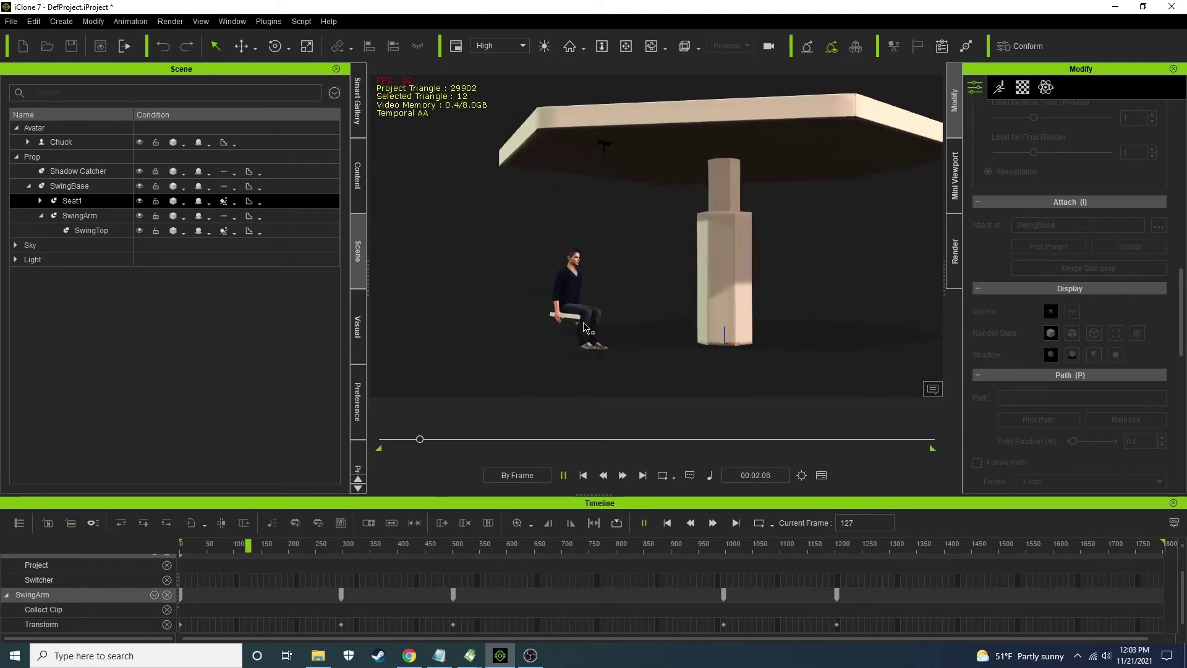
left_click(583, 475)
left_click(82, 216)
left_click(43, 204)
left_click(39, 201)
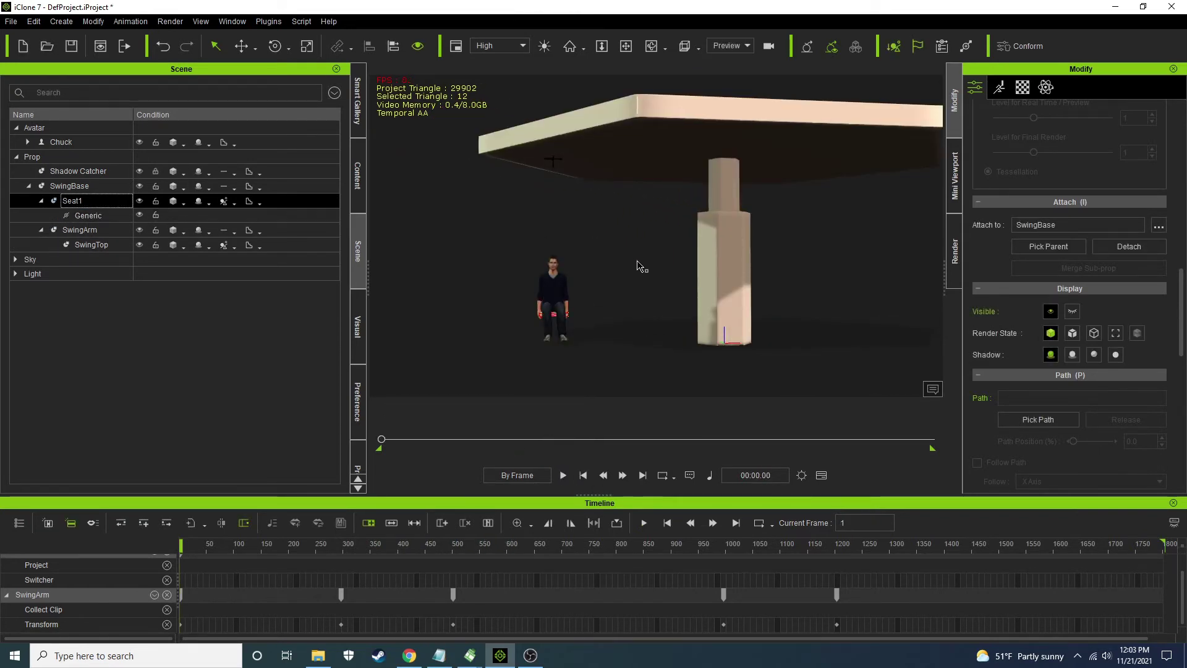
right_click_drag(678, 226, 622, 222)
middle_click_drag(621, 221, 631, 301)
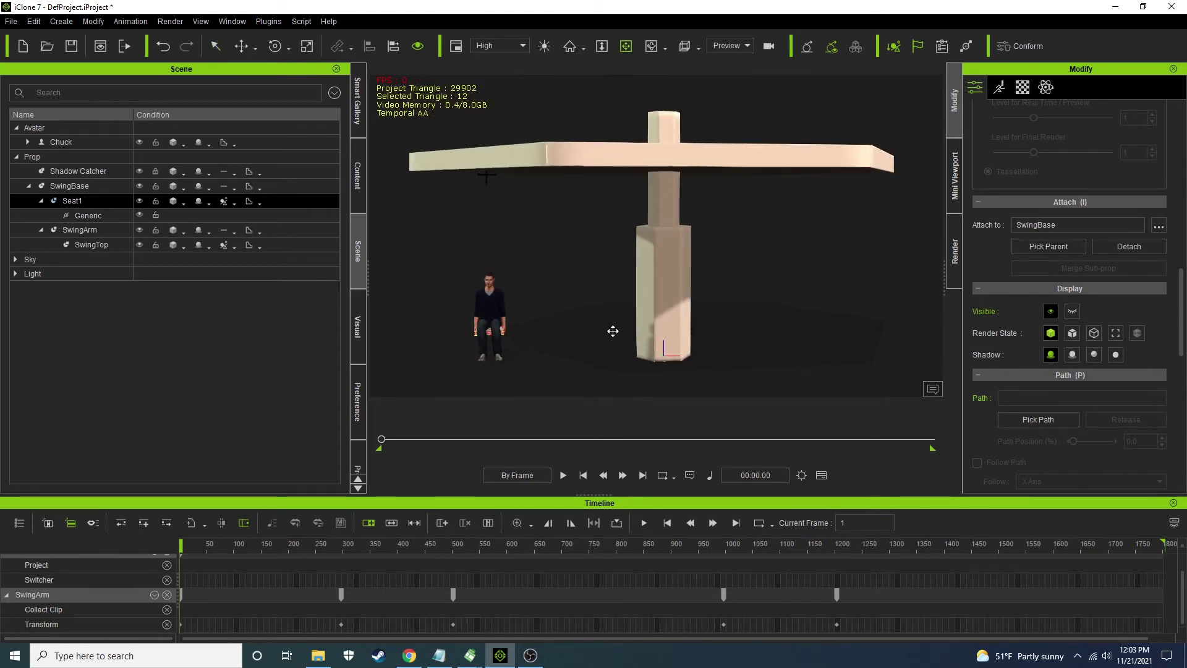
left_click_drag(383, 440, 785, 463)
left_click(583, 475)
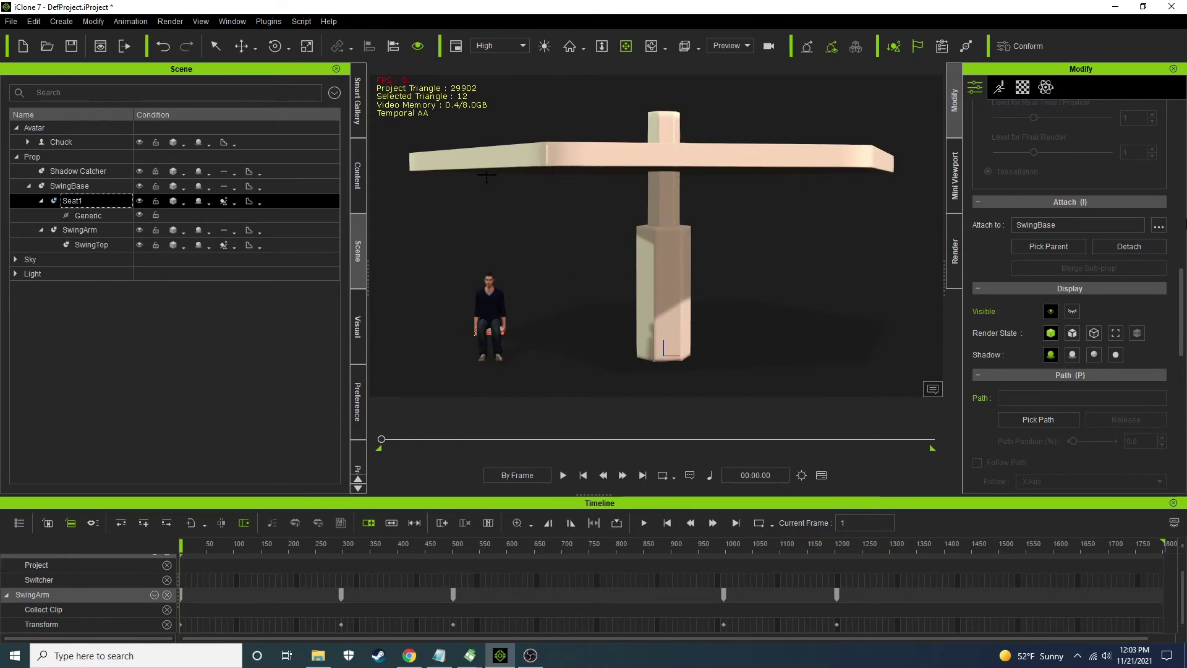
Set Seat1's physics damping to 35, play the swing ride to check the seat's motion, and return to the first frame
left_click(1046, 88)
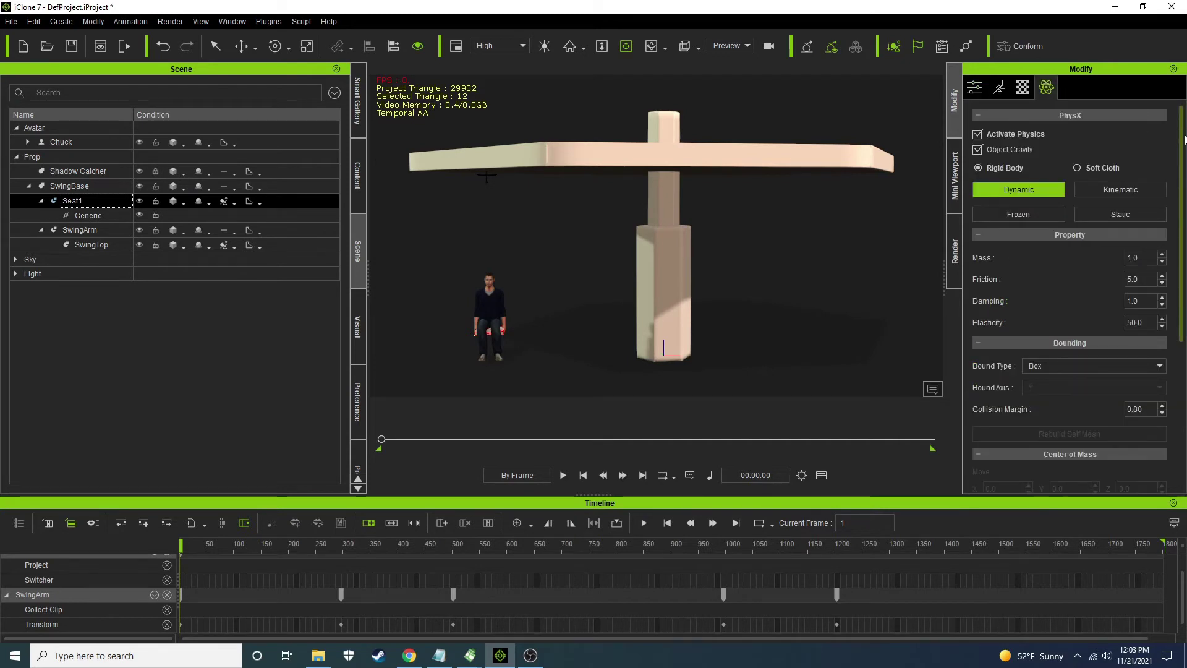
scroll(1071, 229, "down", 2)
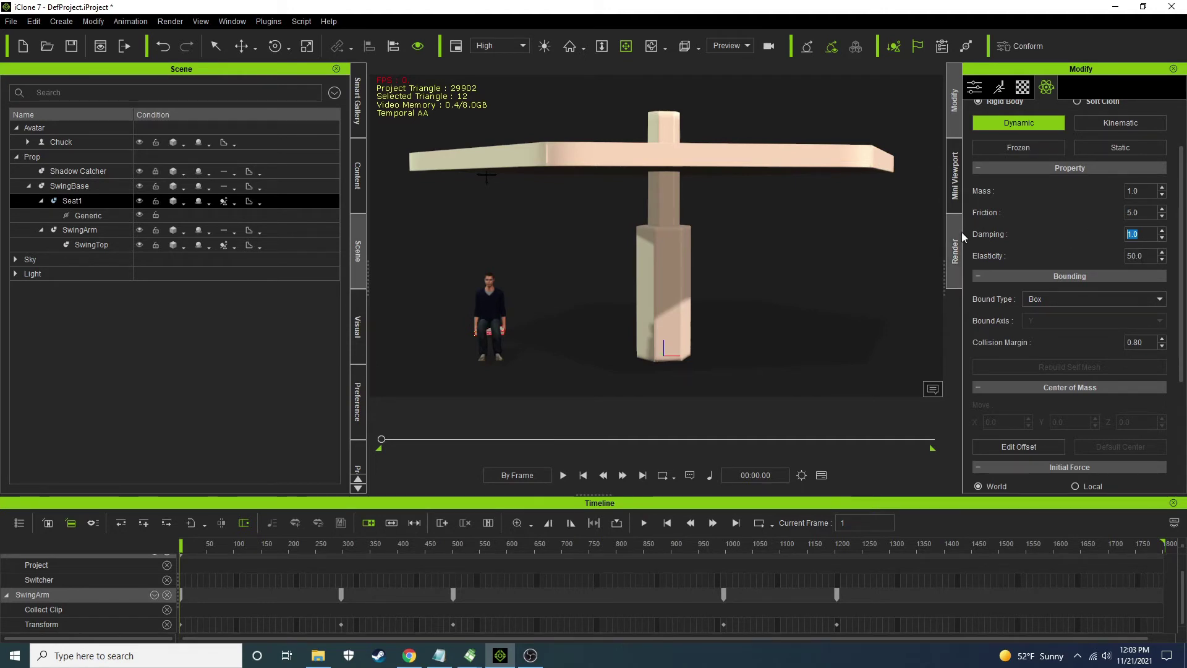
type("0")
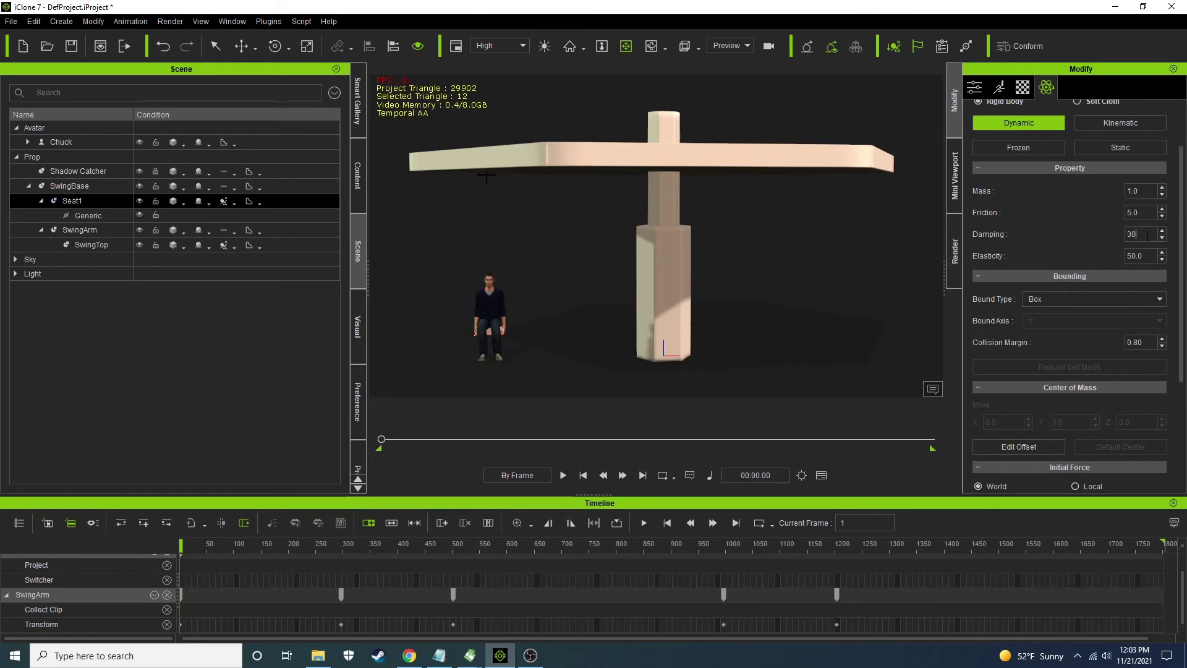
key("BackSpace")
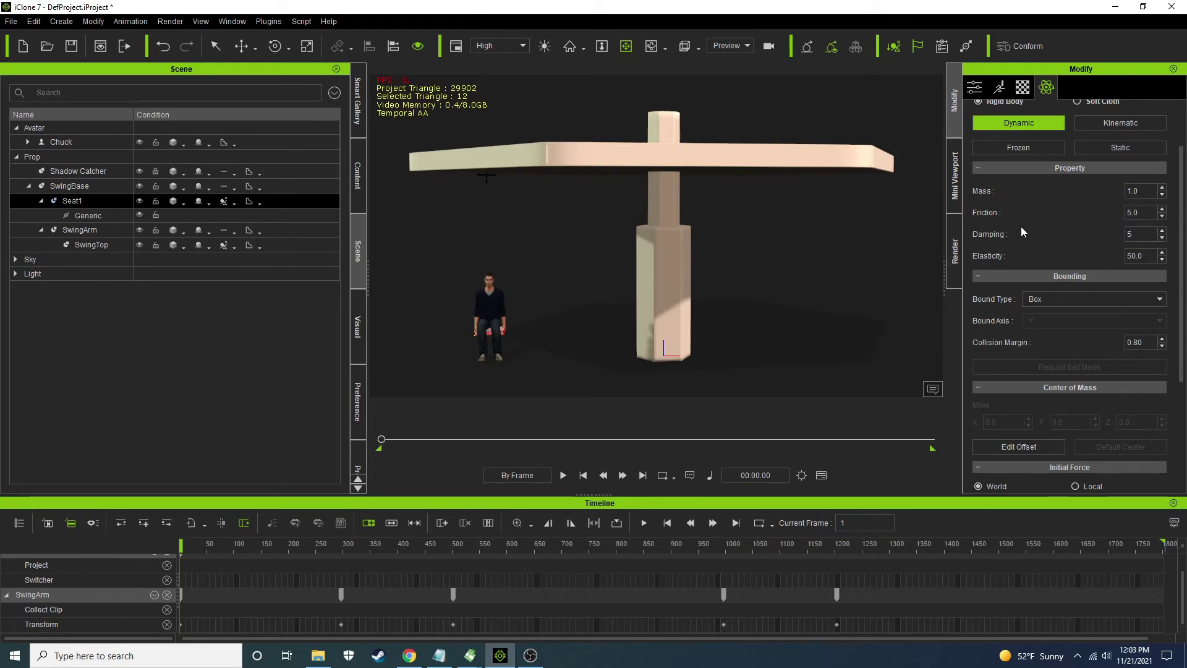
type("36")
type("5")
left_click(562, 473)
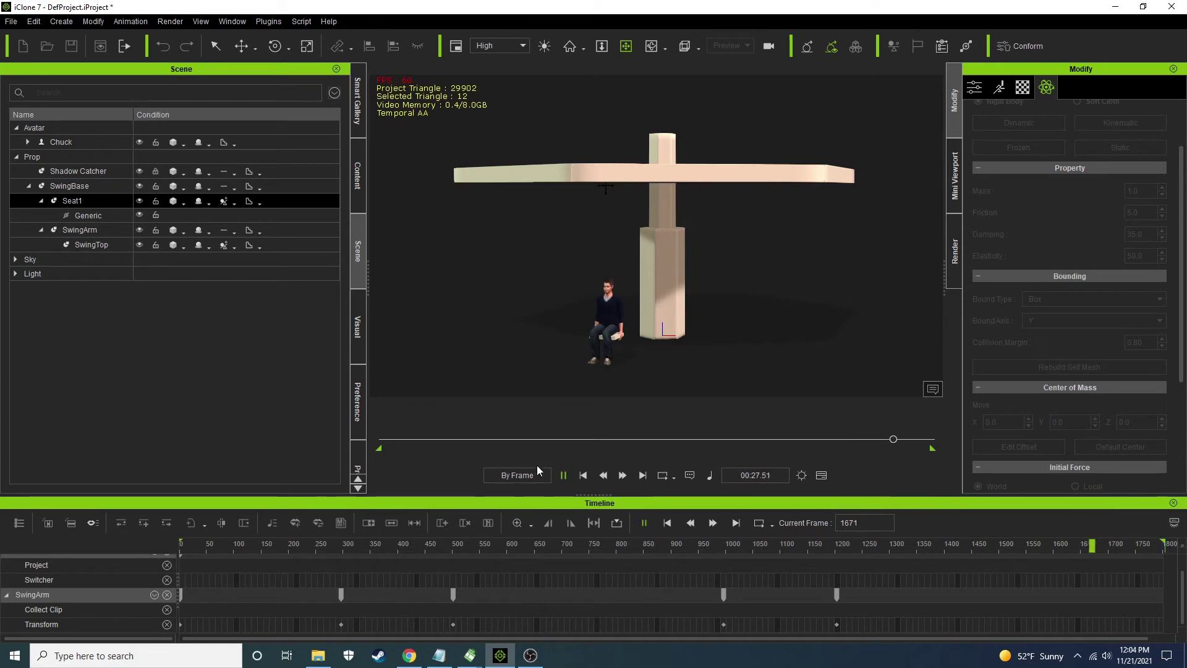
left_click(583, 475)
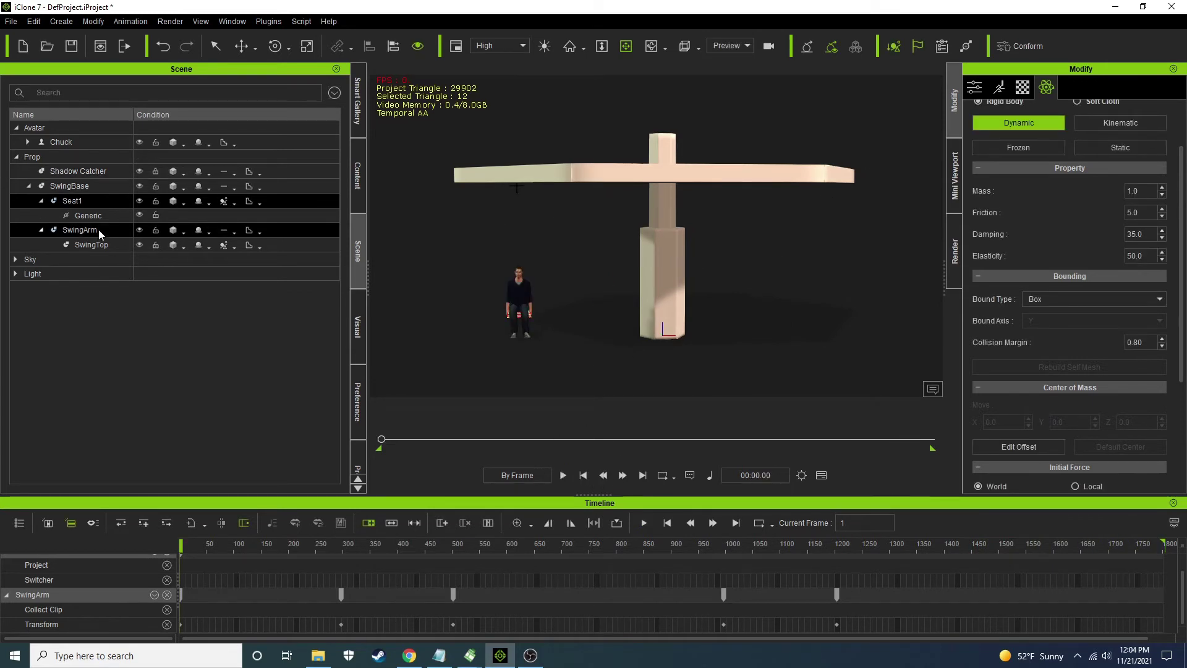
Duplicate Seat1 with its constraint along the X axis to the opposite side of the ride, at about X 338
left_click(73, 200)
left_click(236, 54)
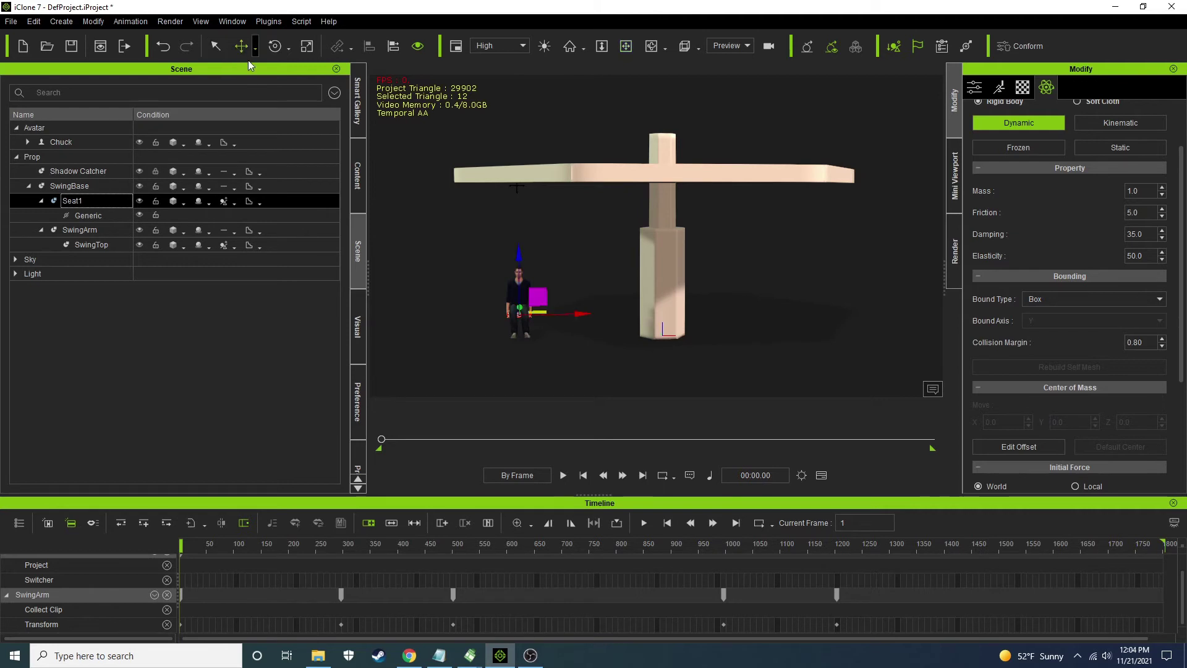
left_click_drag(578, 316, 864, 313, "ctrl")
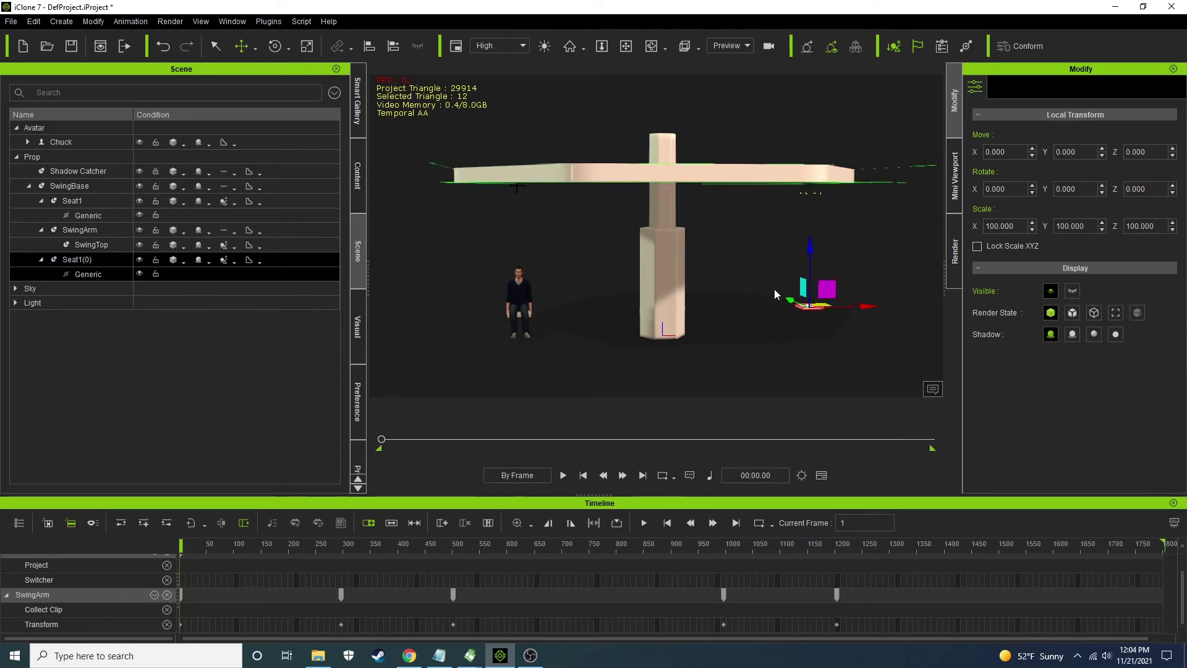
key("p")
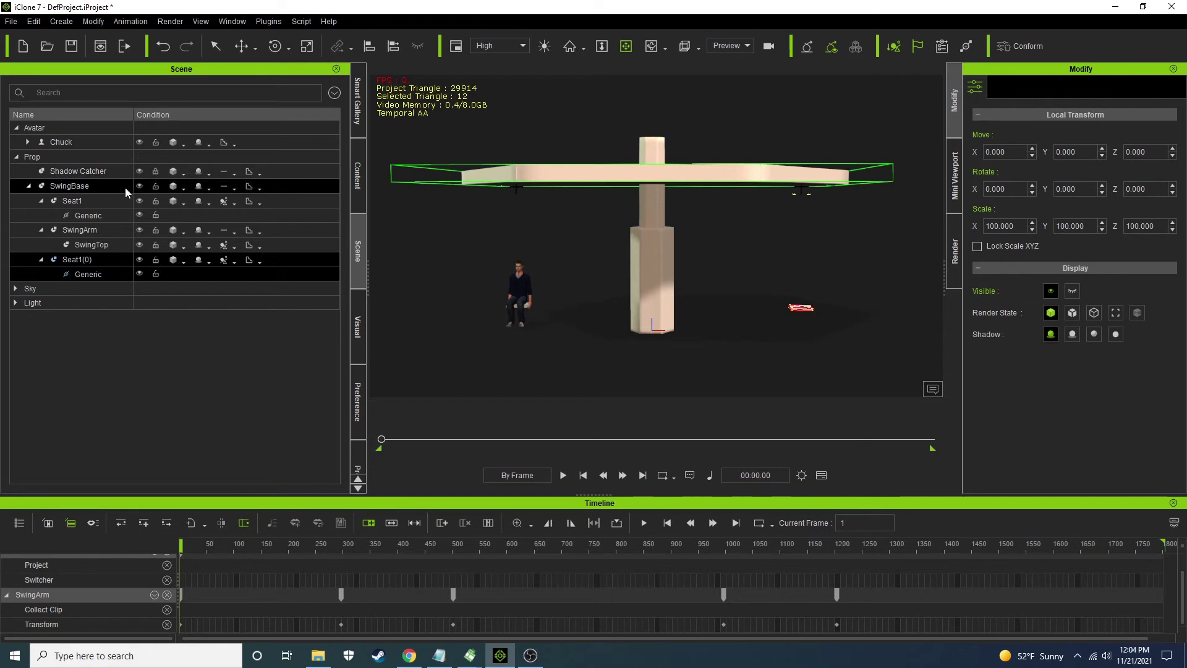
Rename the duplicated seat as Seat2
left_click(77, 201)
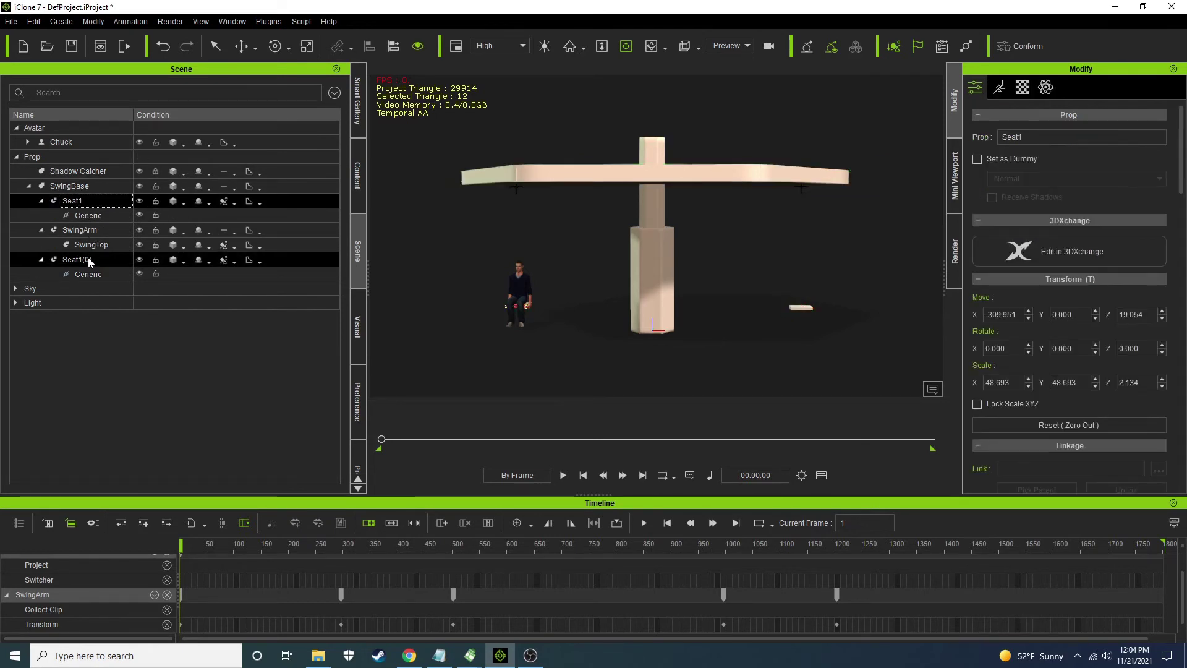
left_click(80, 261)
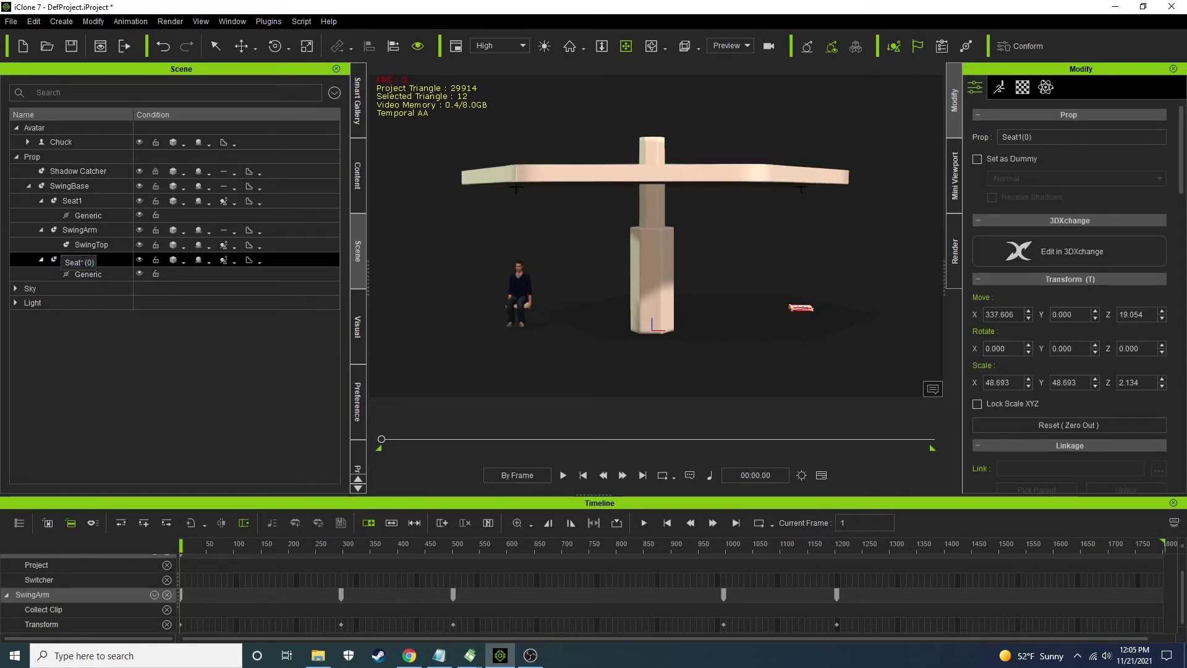
type("2")
key("Return")
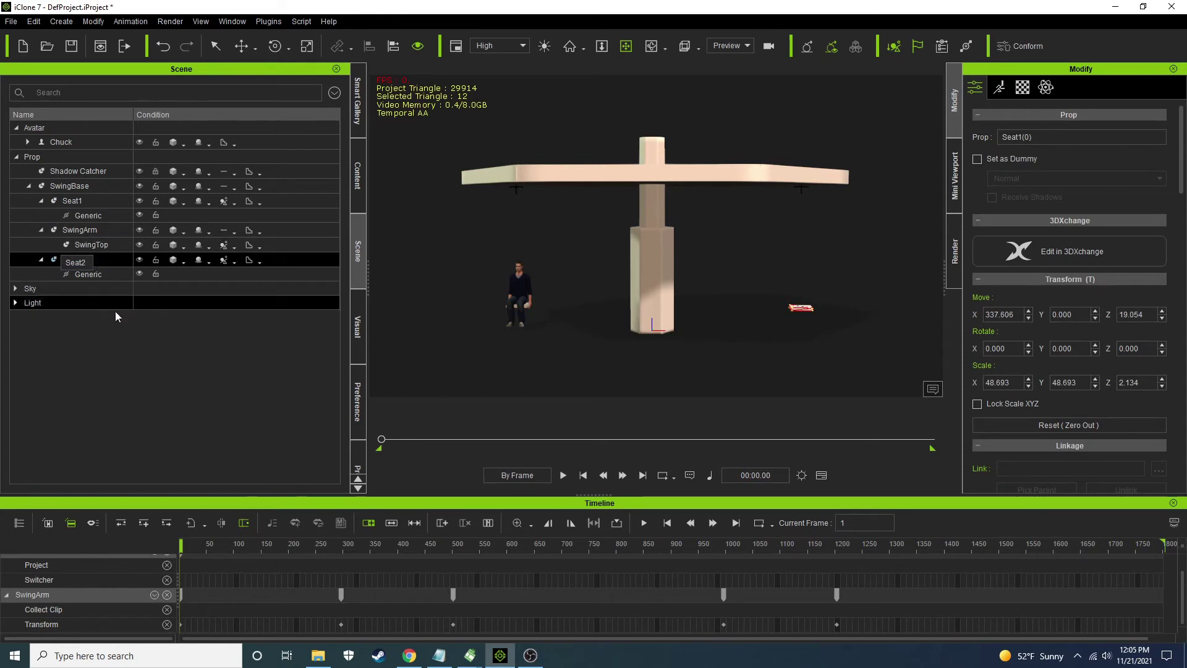
Duplicate Seat1 and Seat2 together by rotating the copies about a quarter turn around the ride's vertical axis
left_click(91, 204, "ctrl")
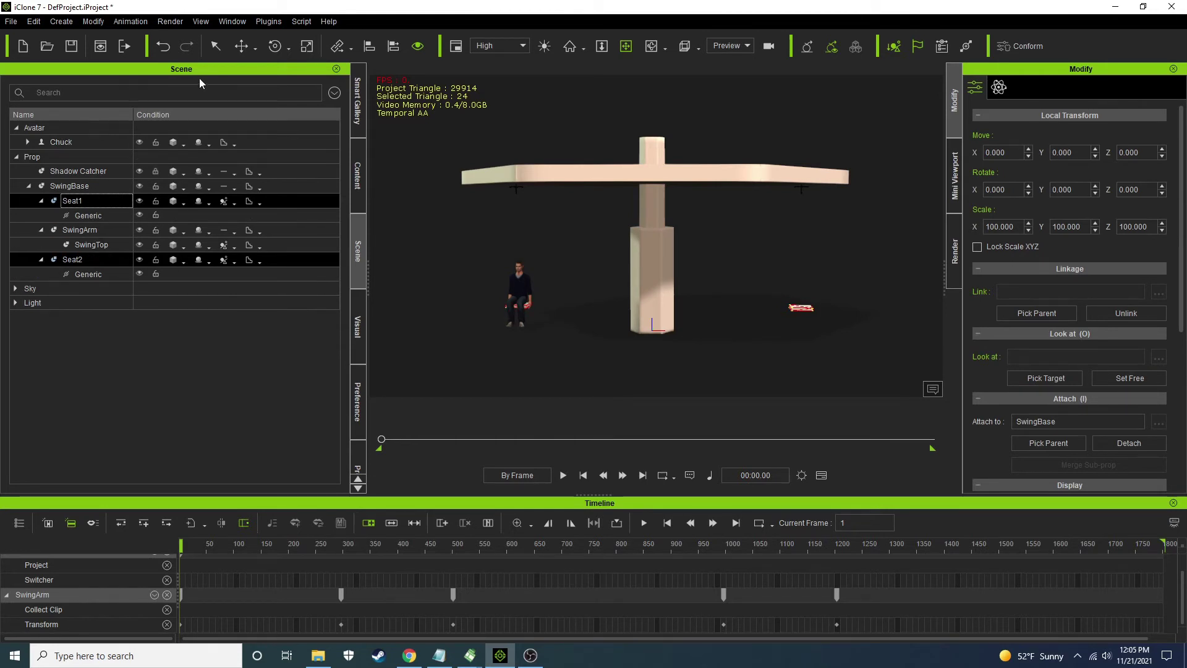
left_click(276, 47)
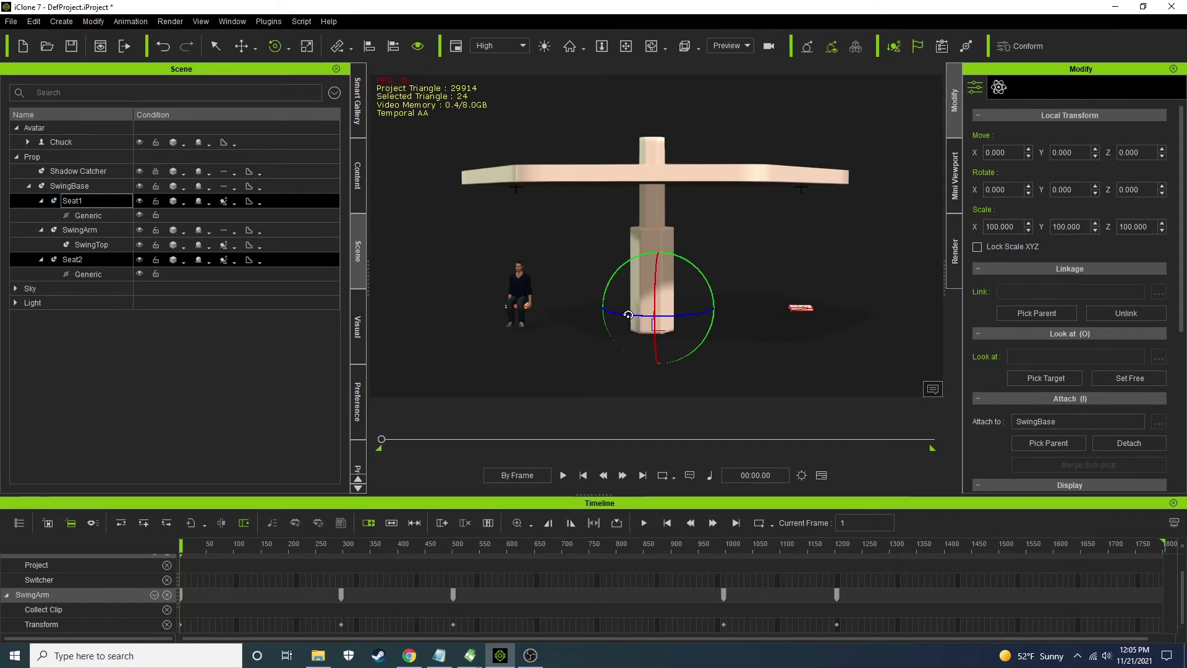
left_click_drag(631, 315, 684, 316, "ctrl")
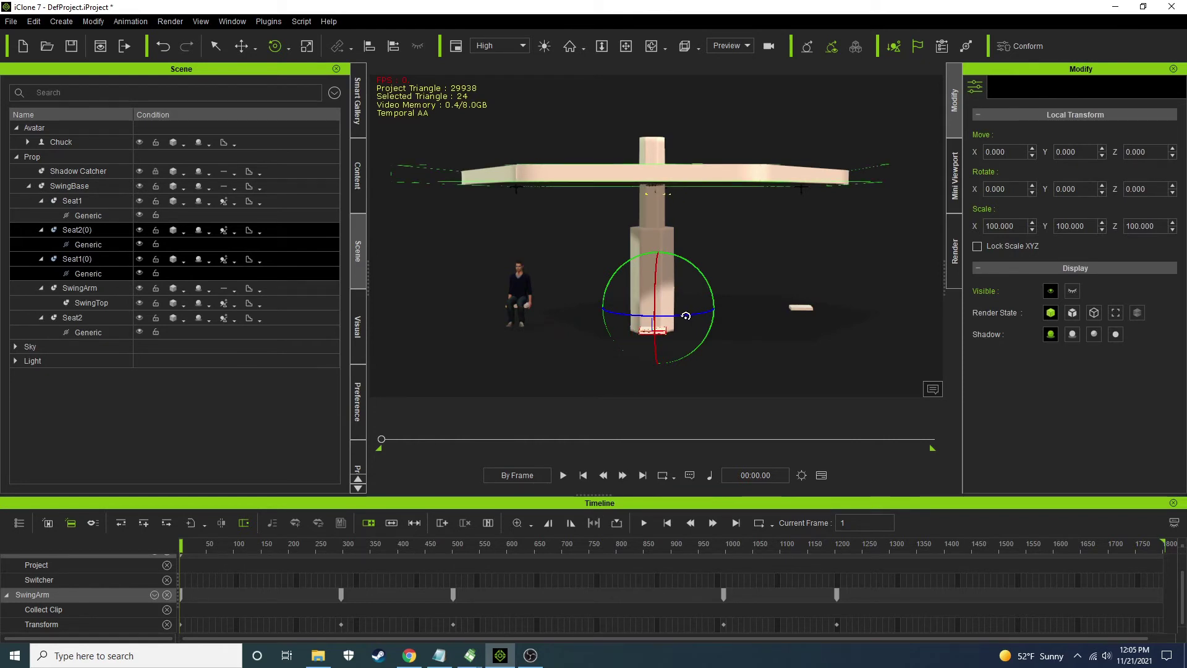
left_click_drag(685, 315, 687, 314, "ctrl")
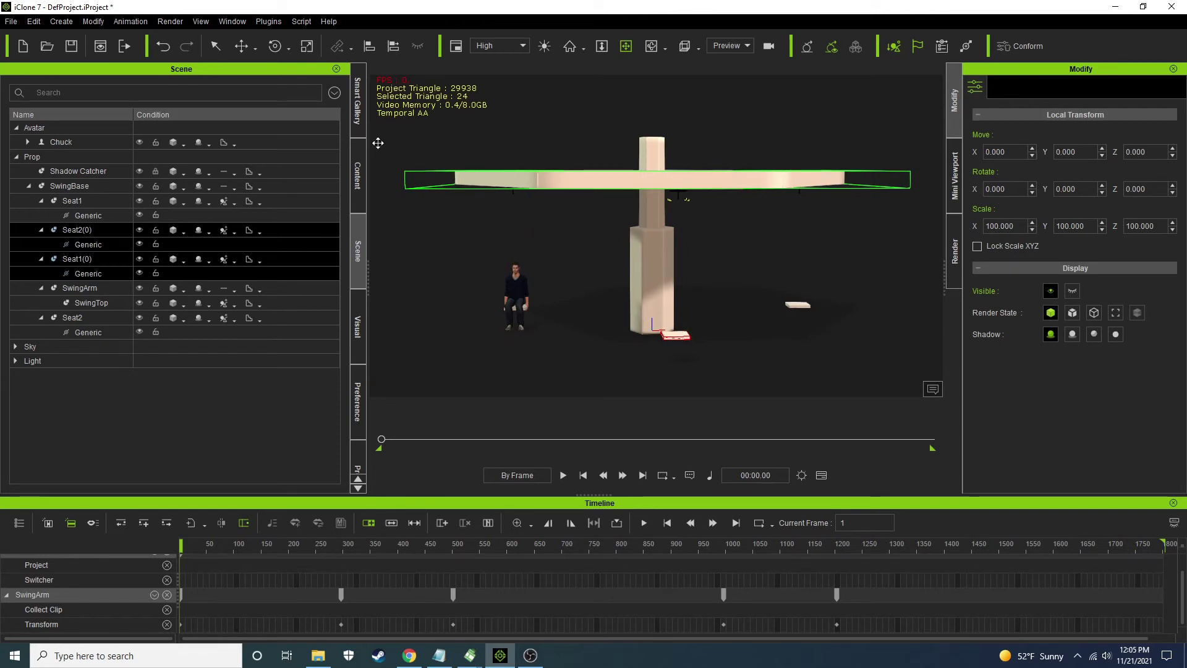
Add the Gwynn avatar from the G5 Character library and move her along X to about 92
left_click(355, 180)
left_click(134, 89)
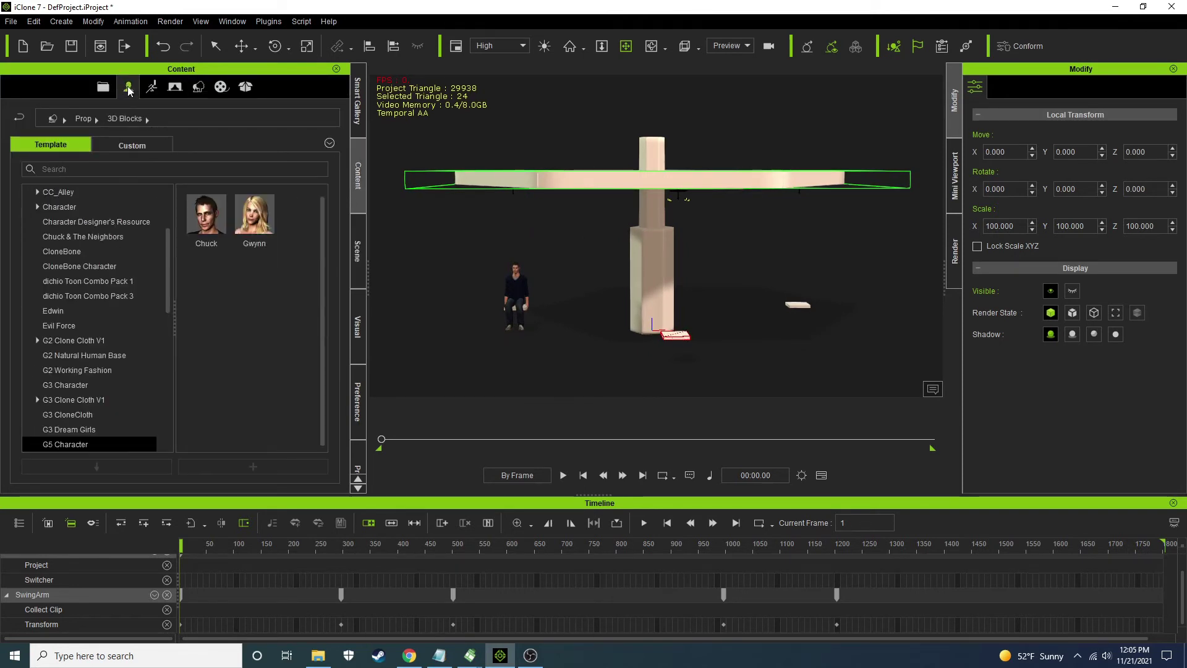
double_click(264, 227)
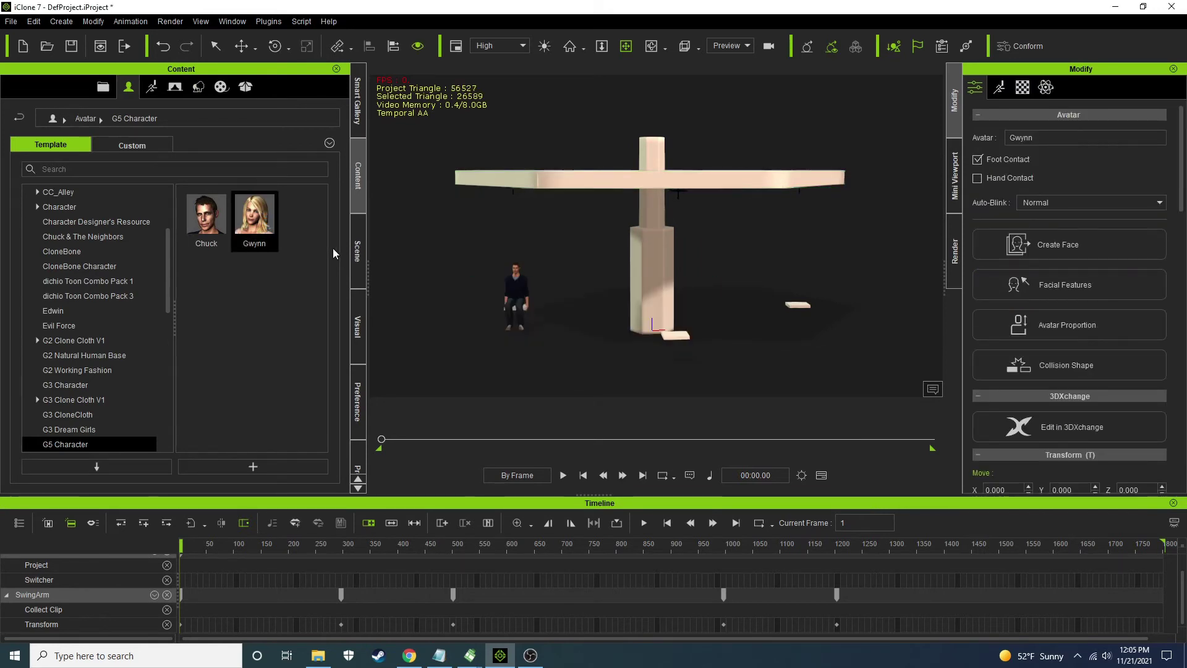
left_click(243, 50)
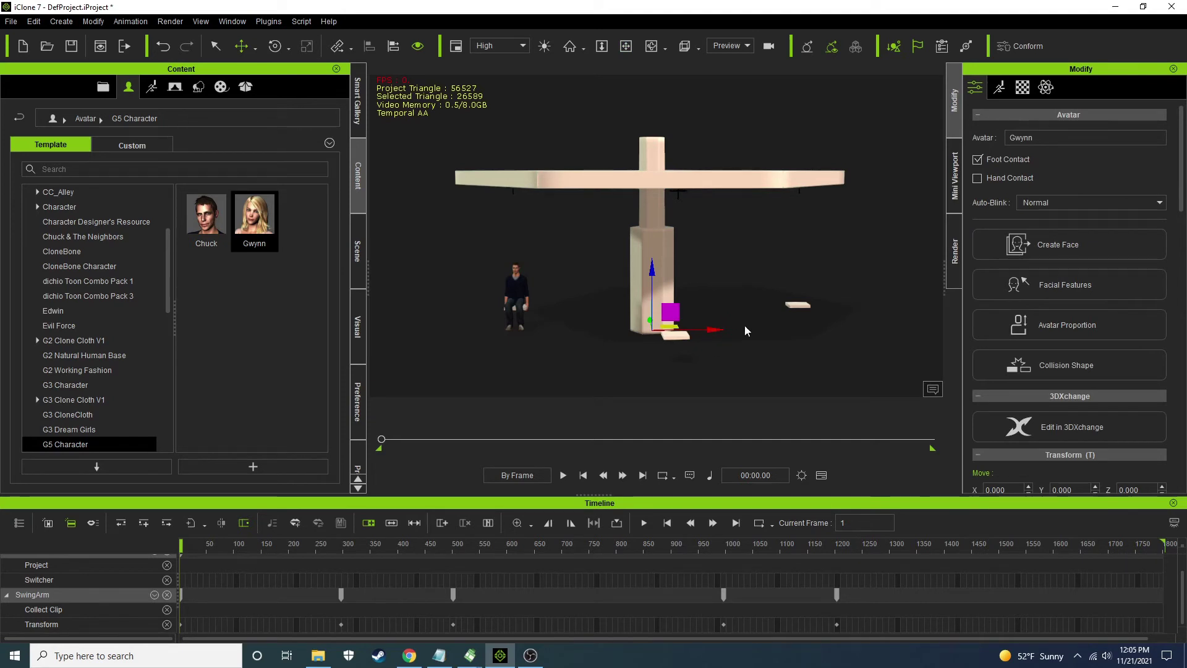
left_click_drag(712, 328, 753, 331)
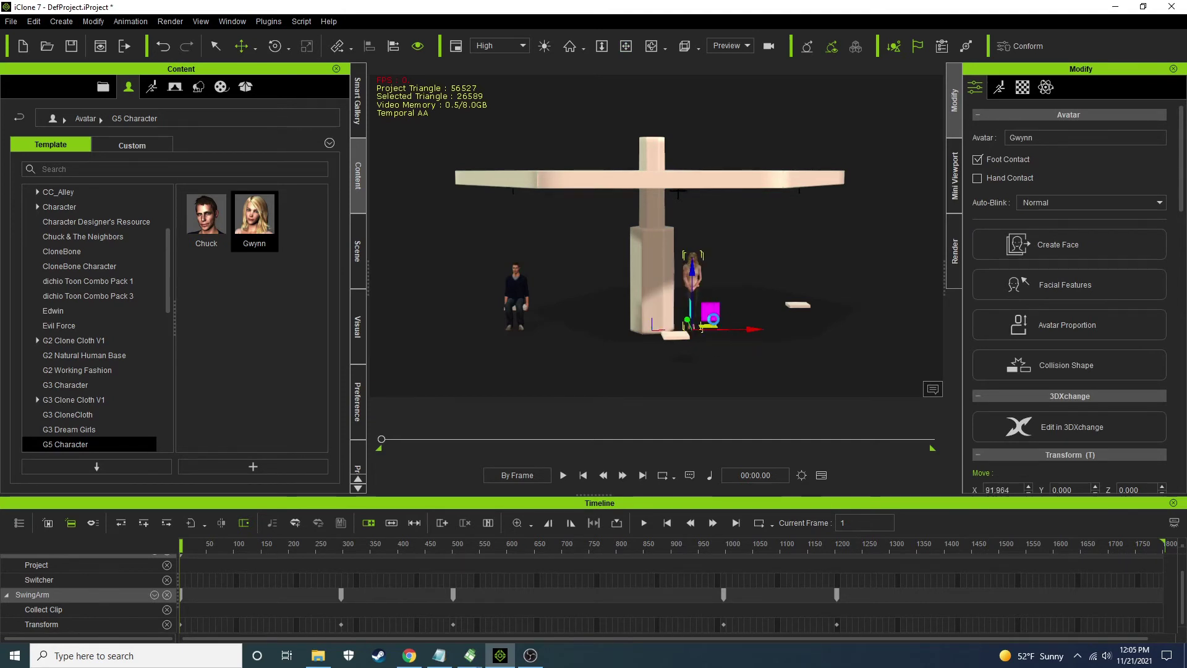
Move Gwynn to the empty front seat at about X 54.7, Y -326.7, and turn her around the vertical axis
left_click(691, 327)
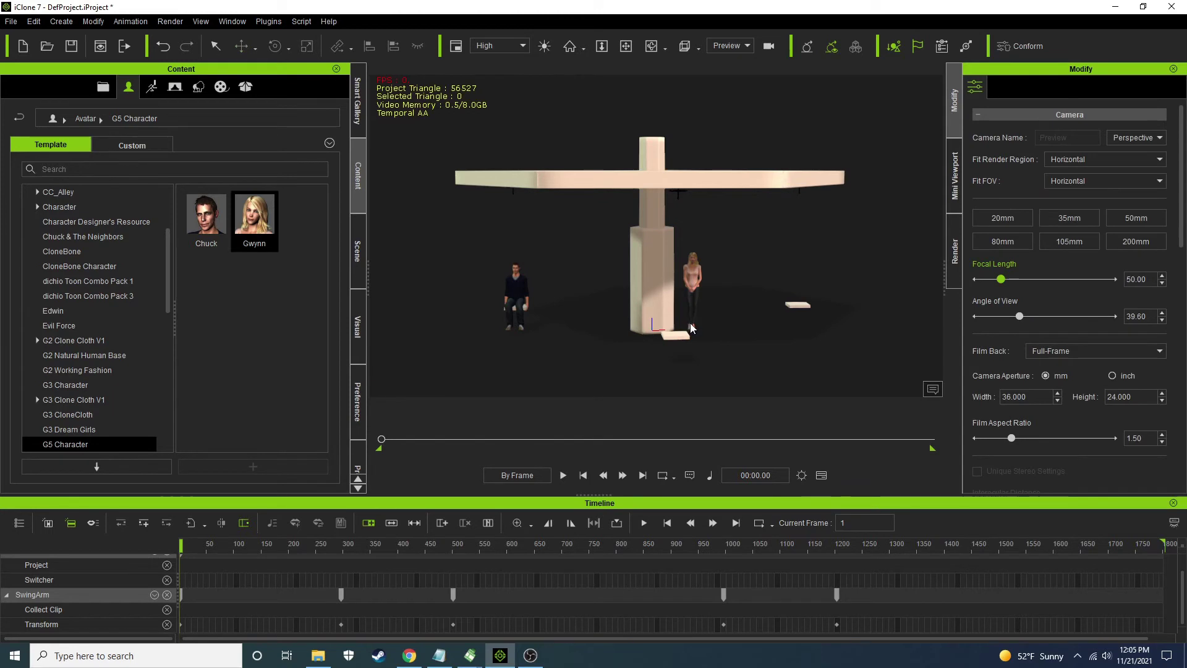
left_click(691, 325)
left_click_drag(688, 318, 559, 359)
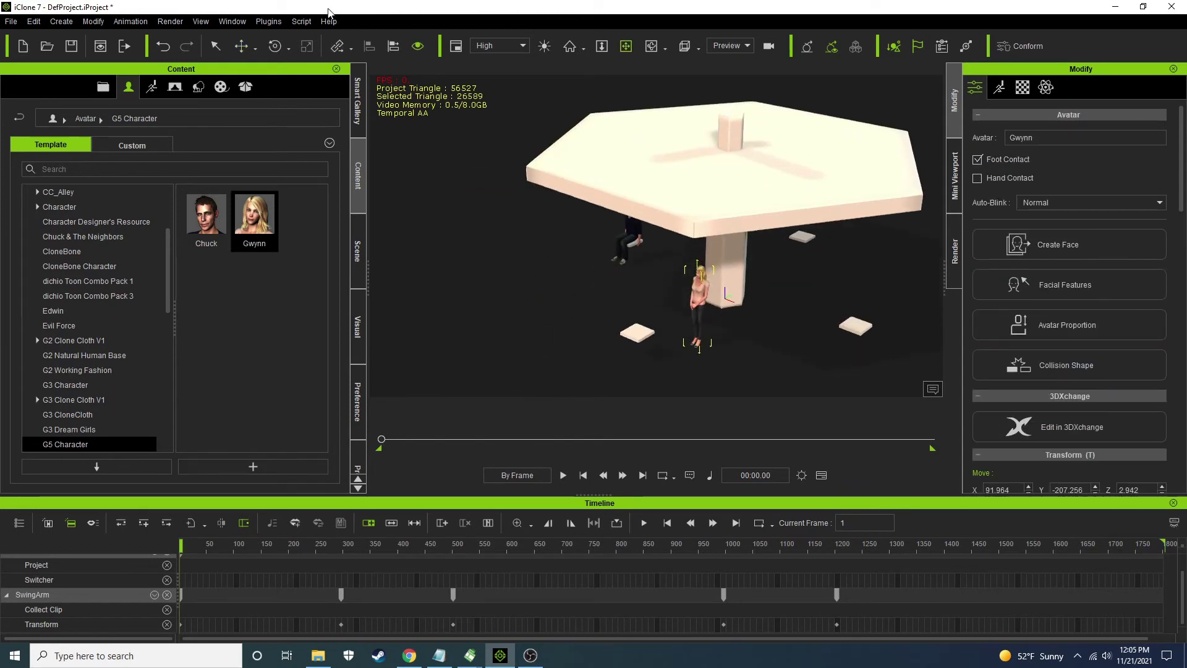
left_click(241, 46)
left_click_drag(735, 321, 703, 336)
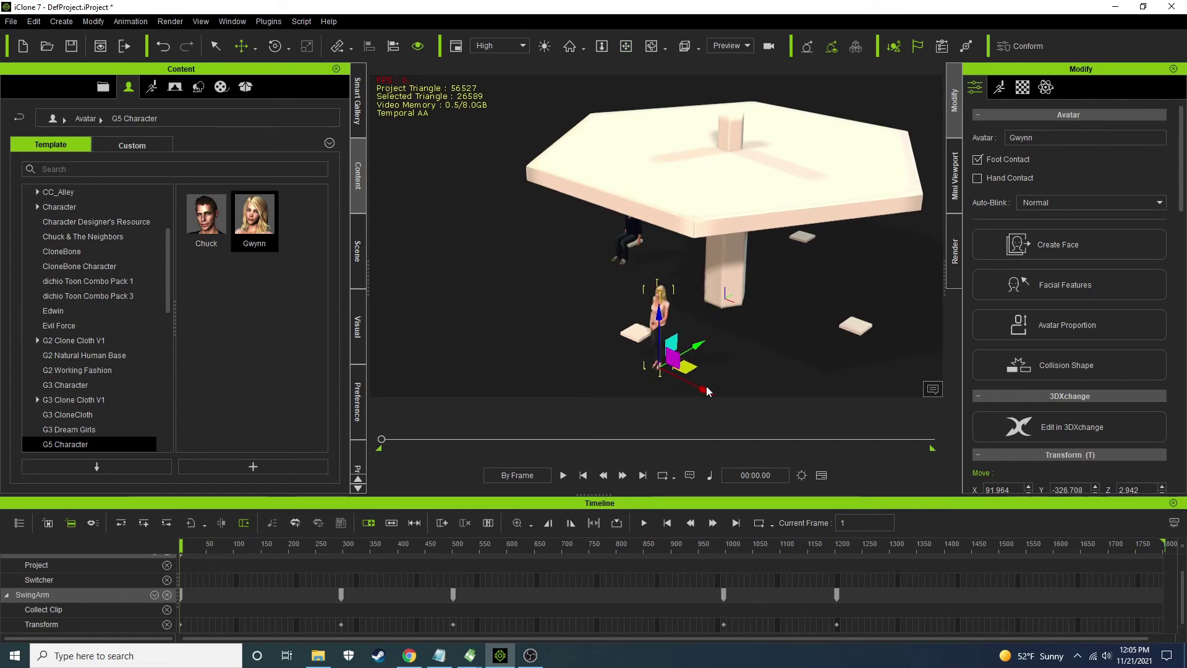
left_click_drag(692, 386, 689, 382)
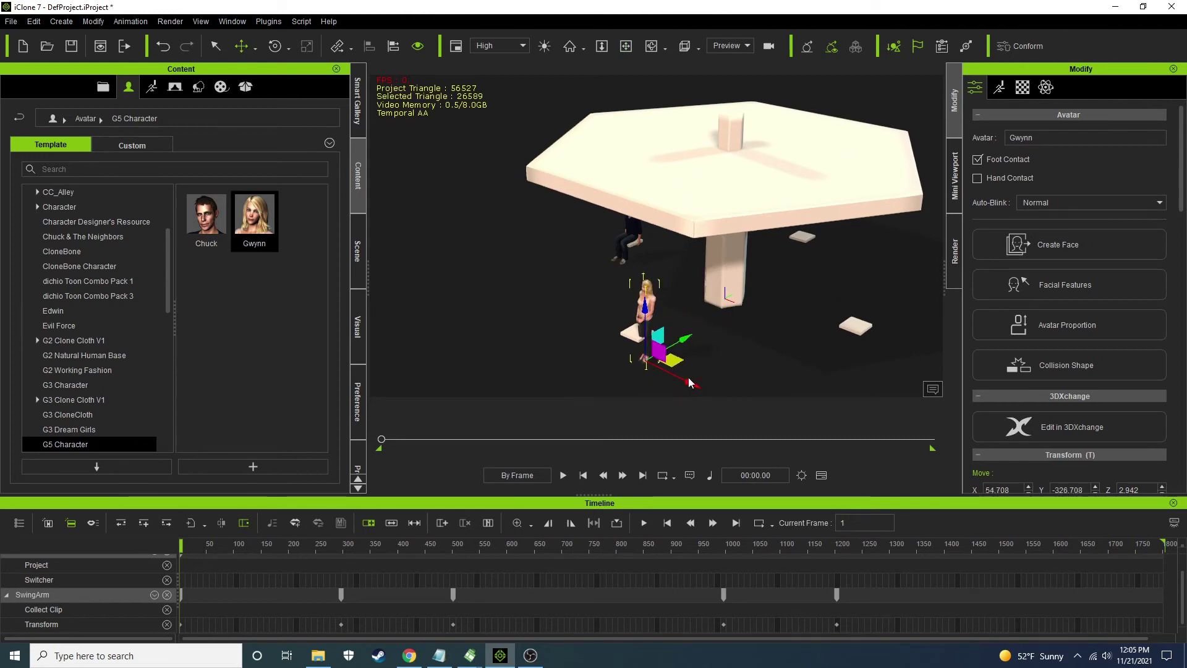
left_click(275, 45)
left_click_drag(658, 390, 725, 378)
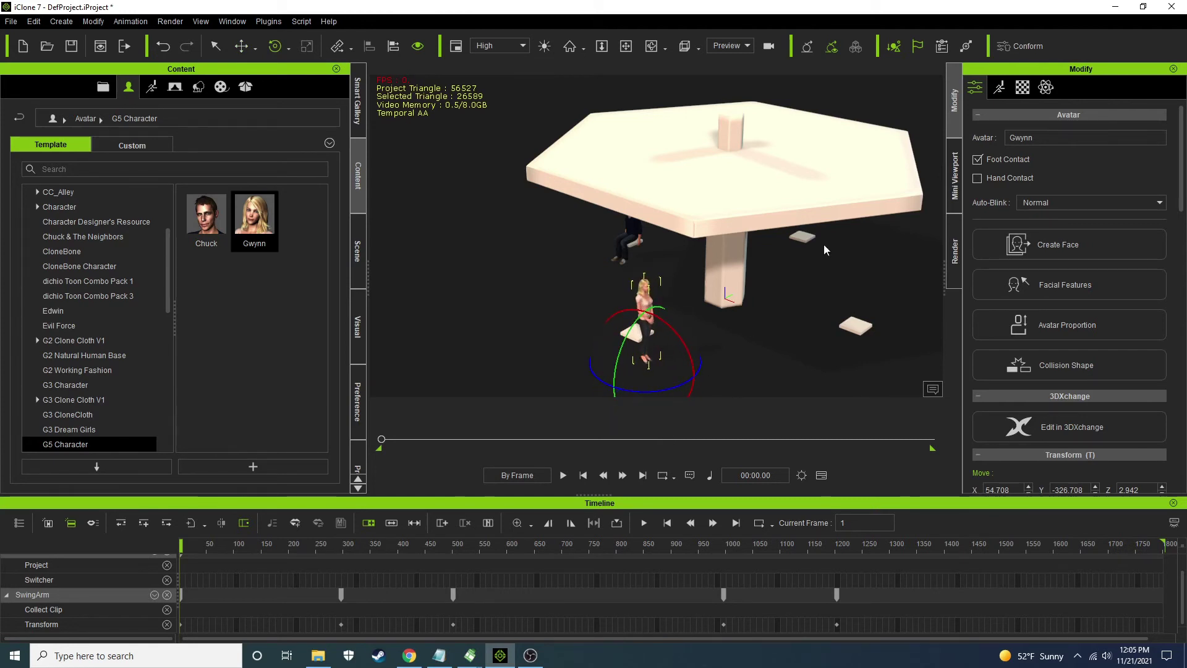
Start editing Gwynn's motion layer in IK mode and lower her hips toward the seat
left_click(999, 86)
left_click(1093, 231)
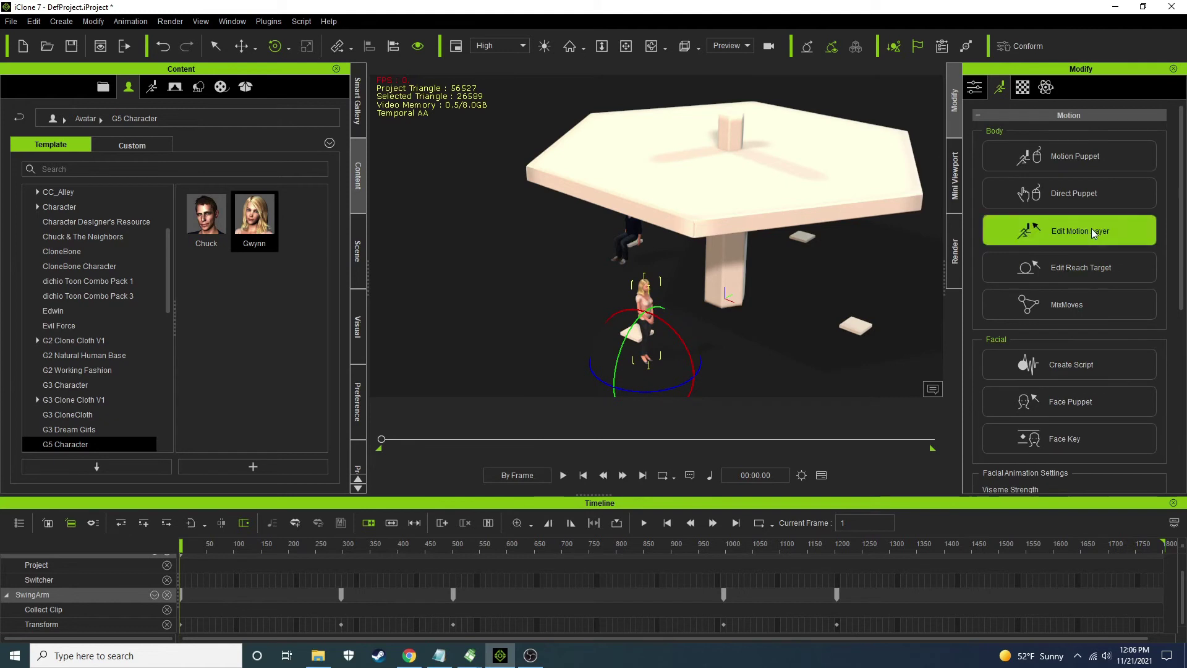
left_click(89, 271)
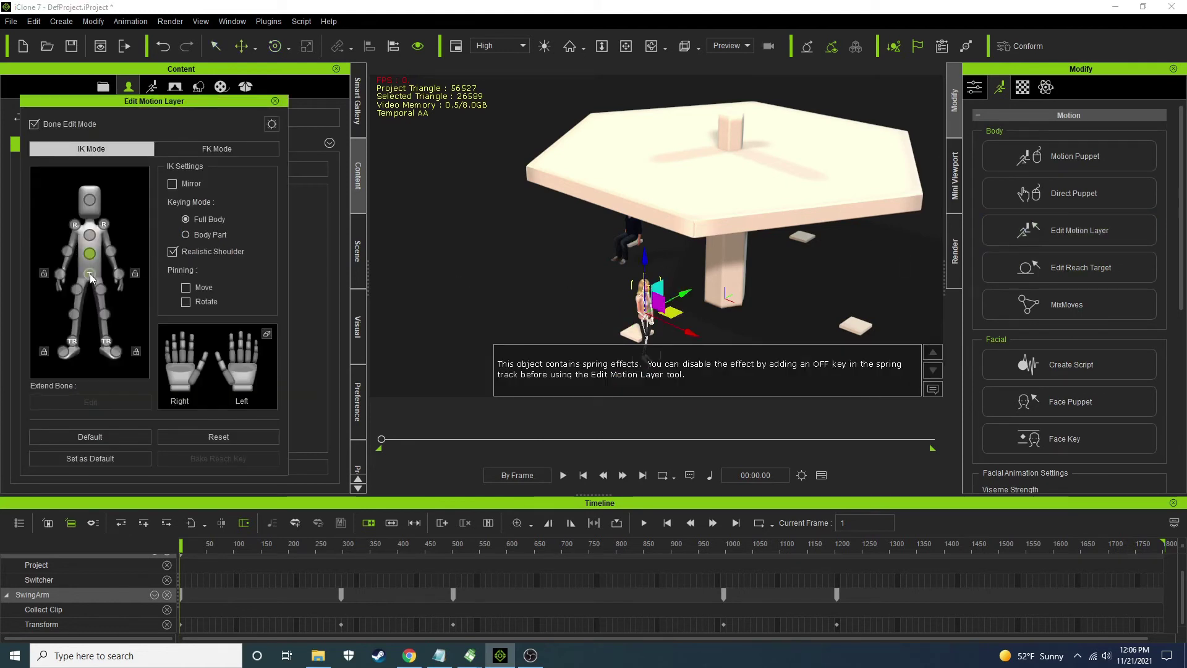
left_click_drag(646, 259, 644, 282)
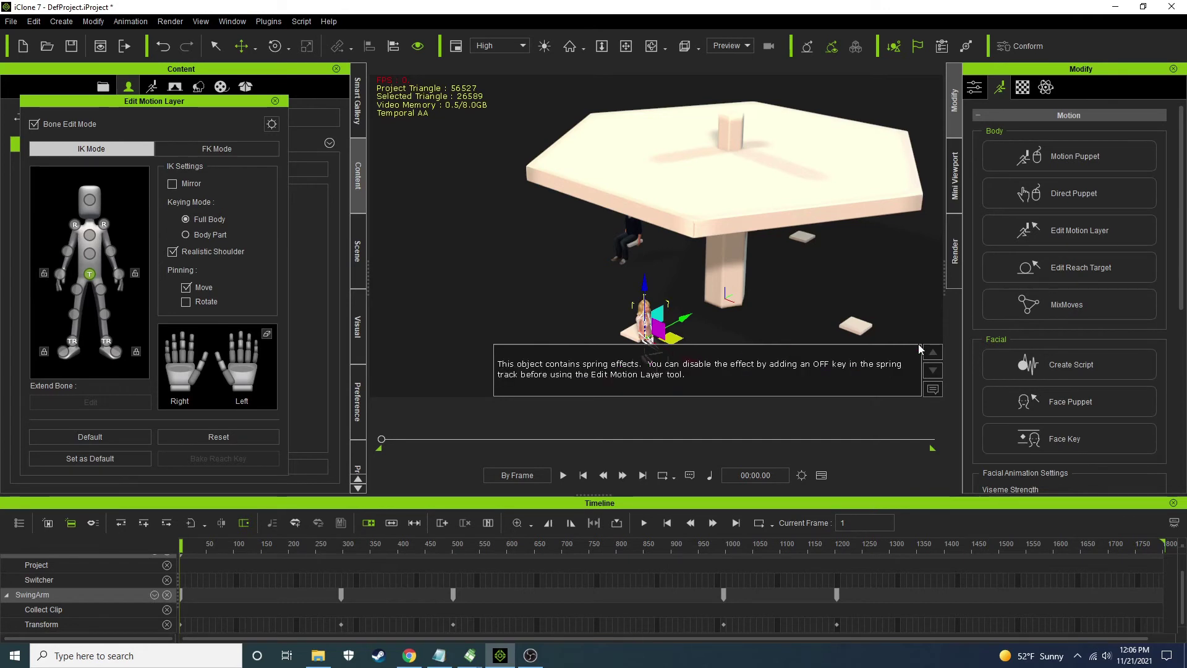
Place Gwynn's right and left hands on the two side edges of her seat in IK mode, and finish the motion edit
left_click(933, 370)
left_click_drag(698, 363, 679, 357)
right_click_drag(679, 358, 585, 317)
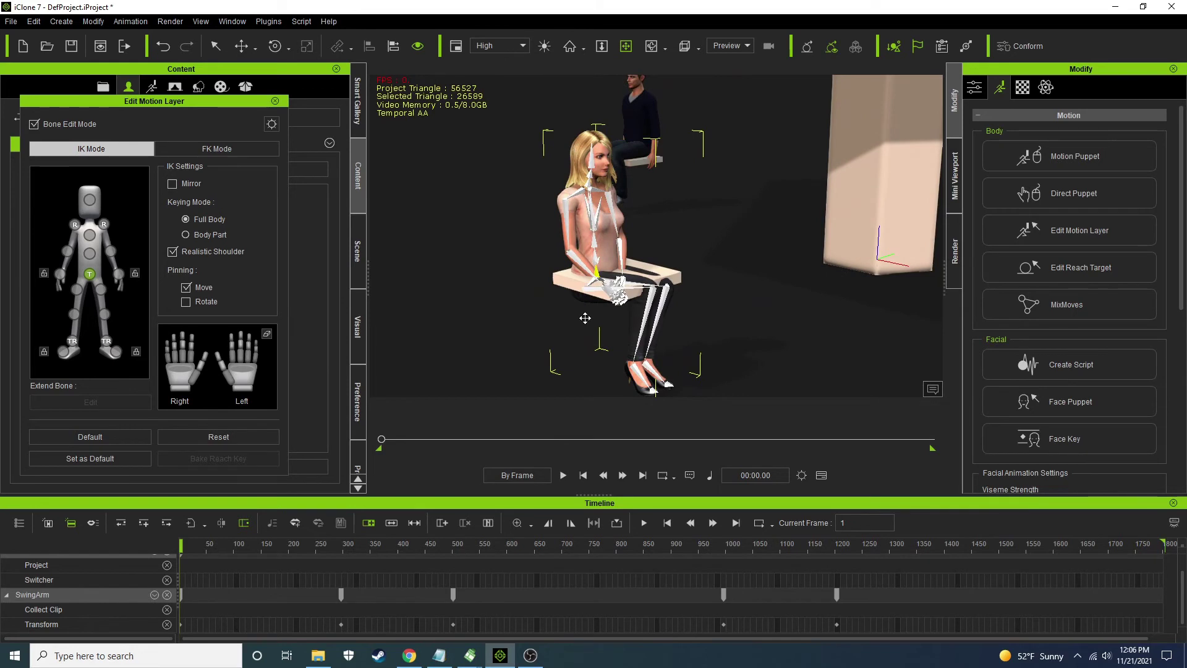
left_click(59, 273)
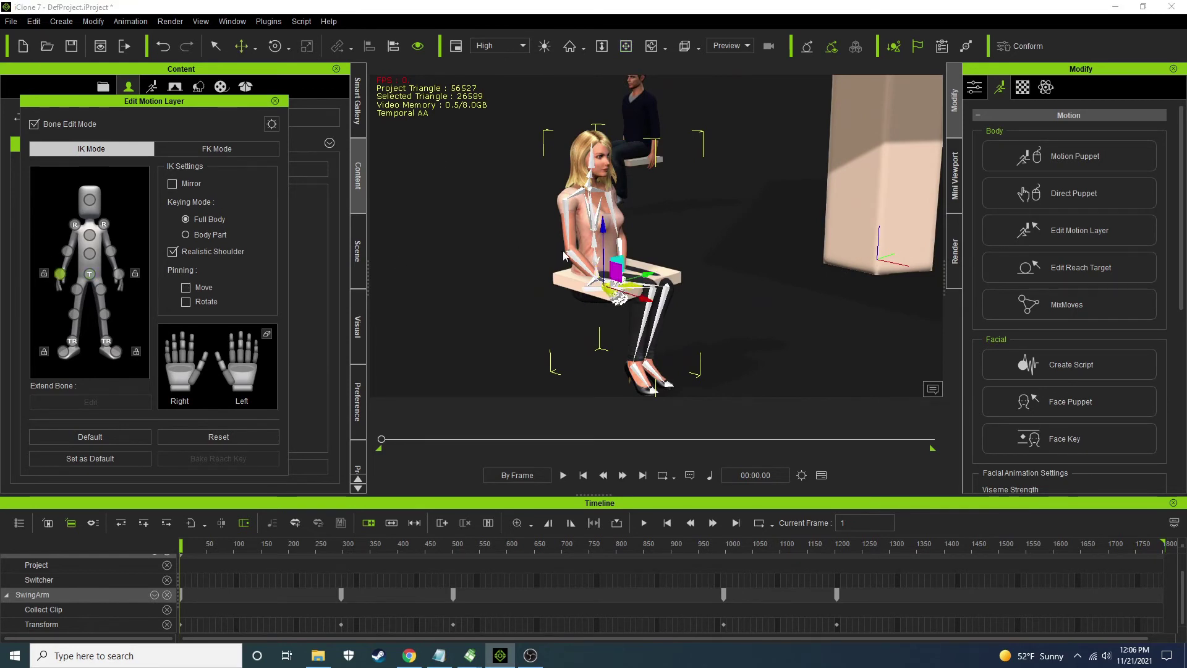
left_click_drag(649, 274, 618, 281)
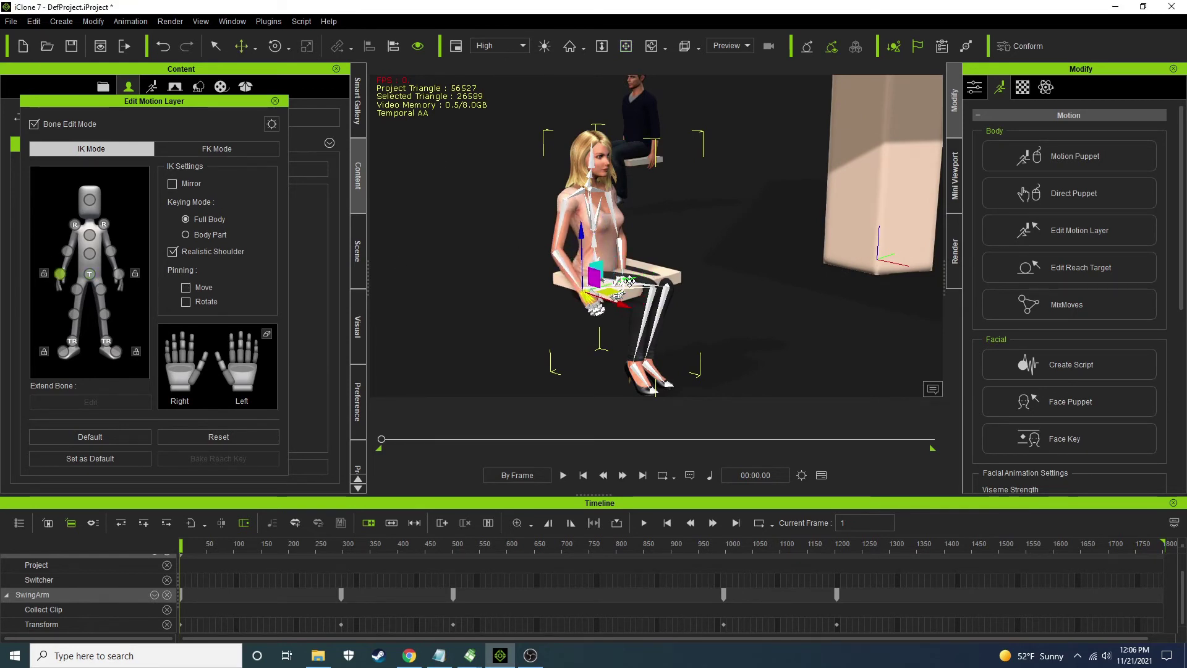
left_click(118, 274)
left_click_drag(682, 289, 697, 241)
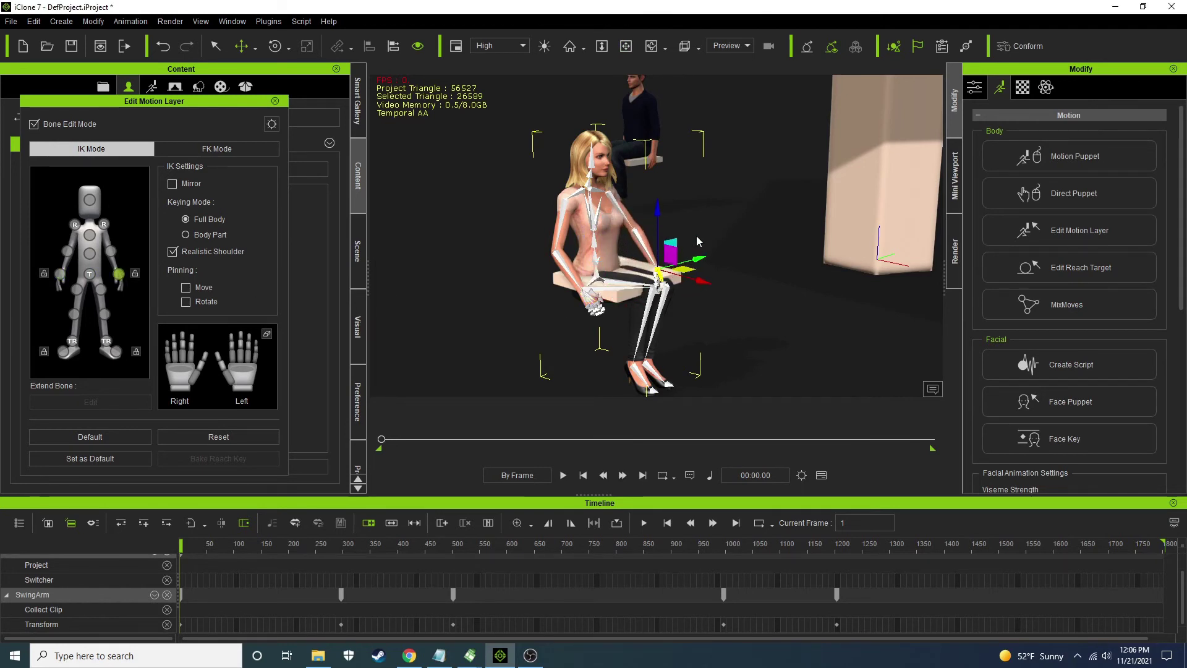
left_click(275, 101)
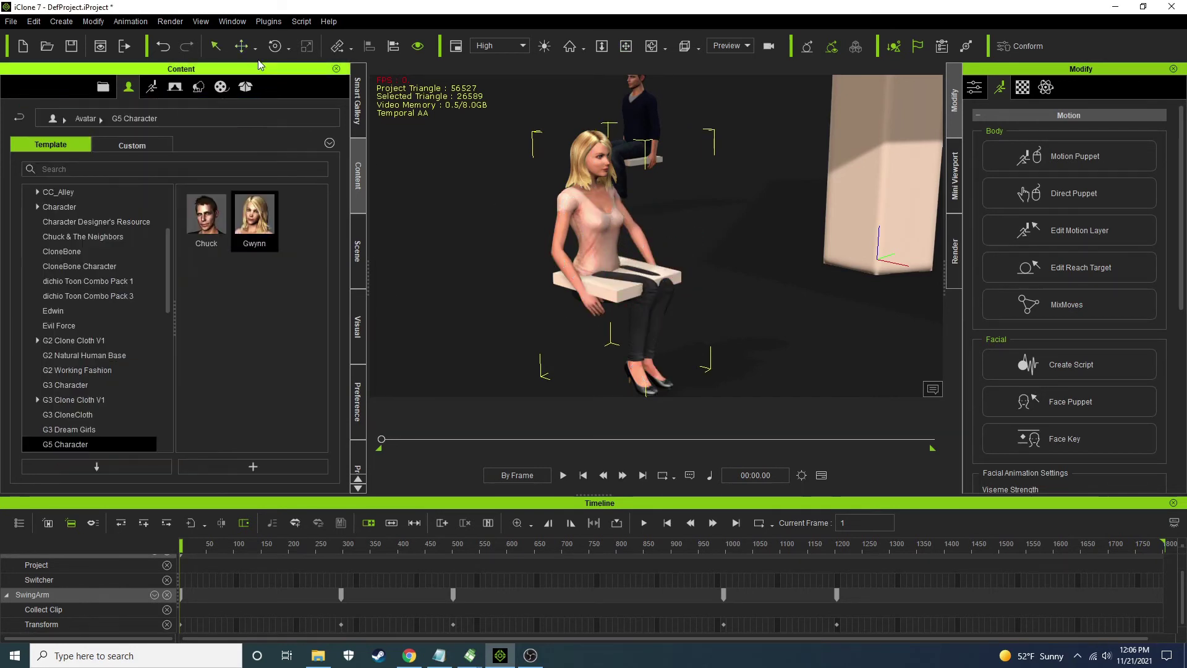
Move Gwynn up to about Z 11.8 and along X to about 60.2 so she rests on the seat
left_click(240, 47)
mouse_move(646, 325)
left_mouse_down()
mouse_move(648, 309)
mouse_move(650, 319)
left_mouse_up()
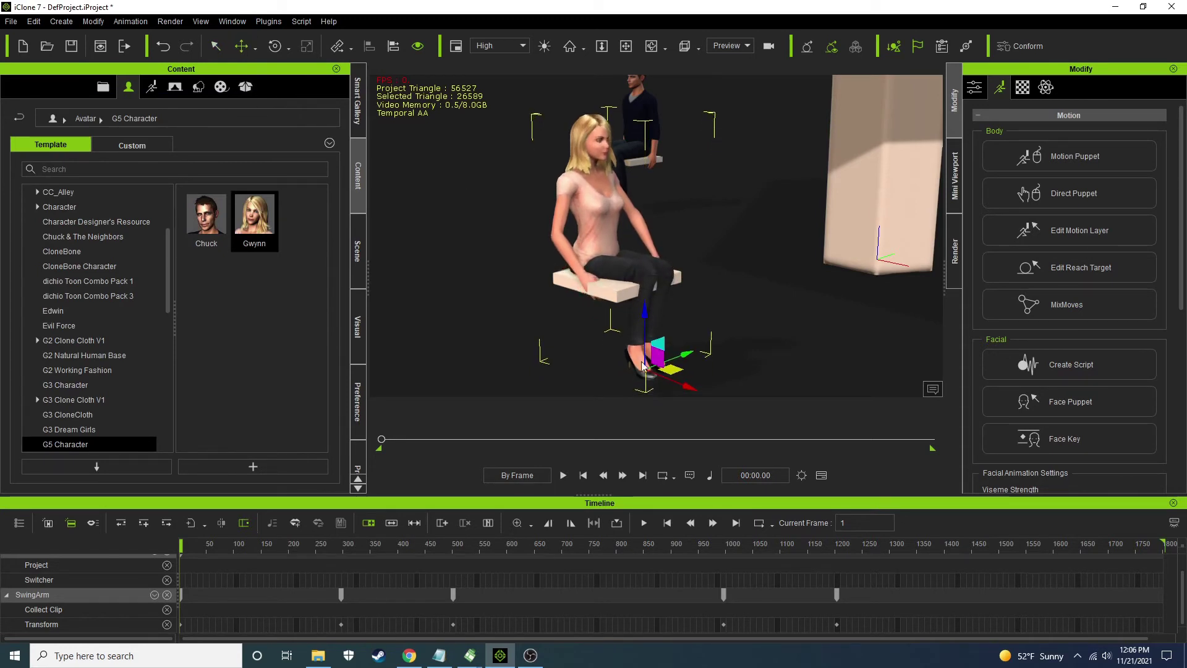
left_click_drag(691, 388, 696, 389)
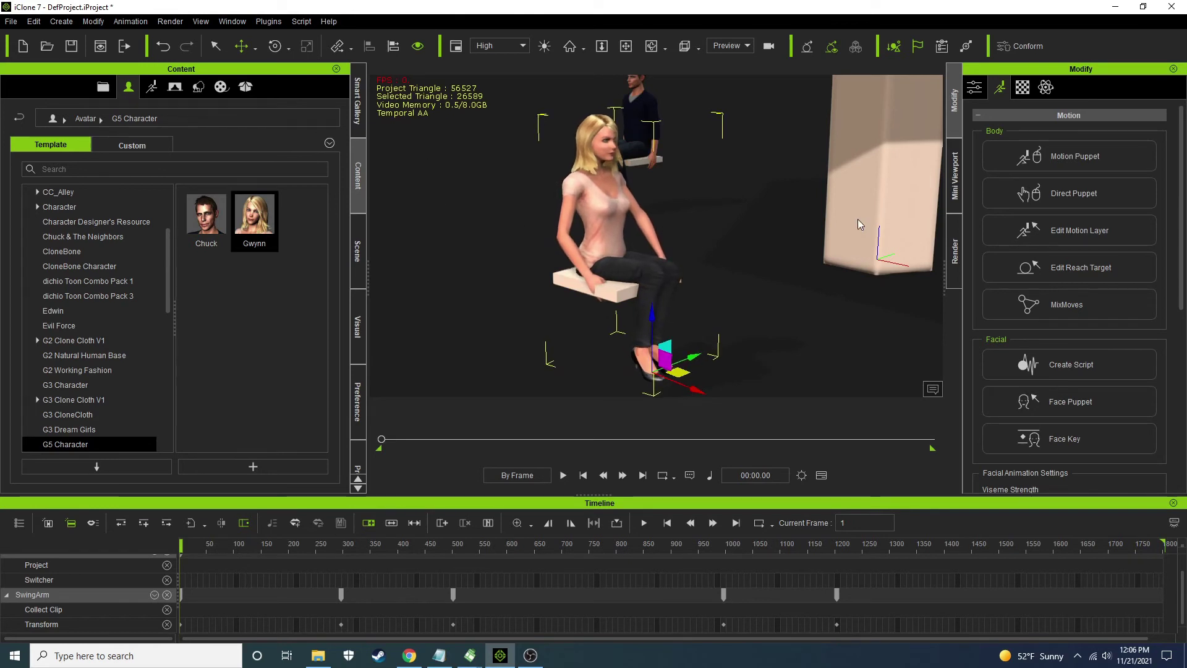
Reopen Gwynn's motion layer for editing and set the bone size to 1.0 for all bones
left_click(1078, 230)
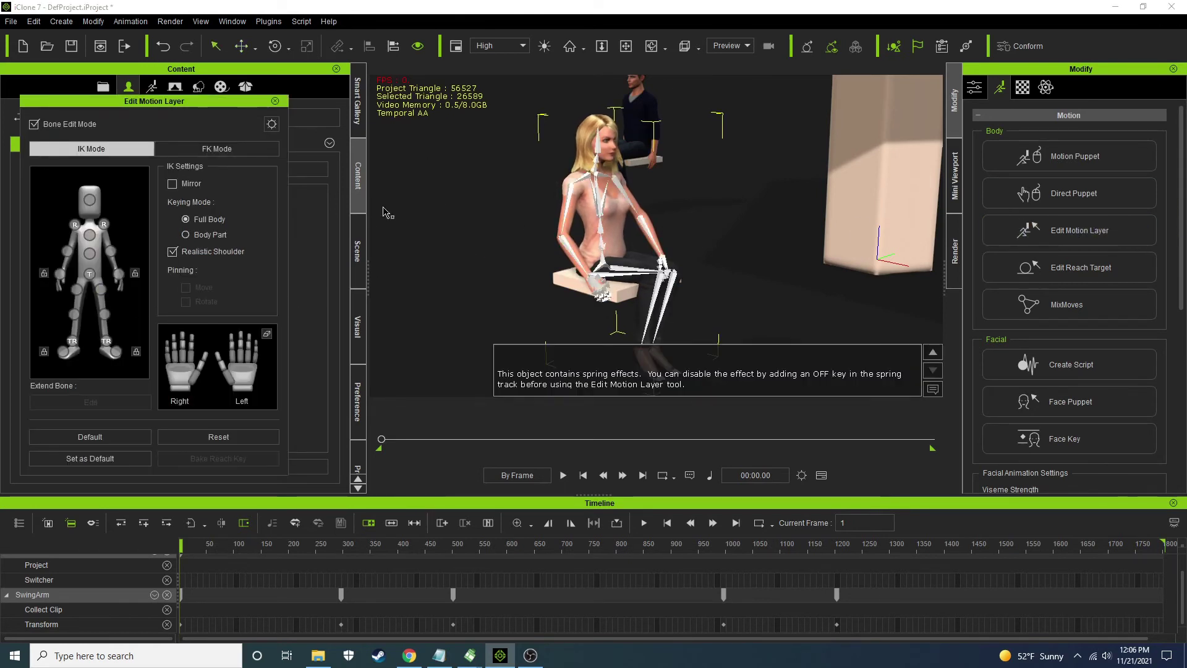
left_click(271, 123)
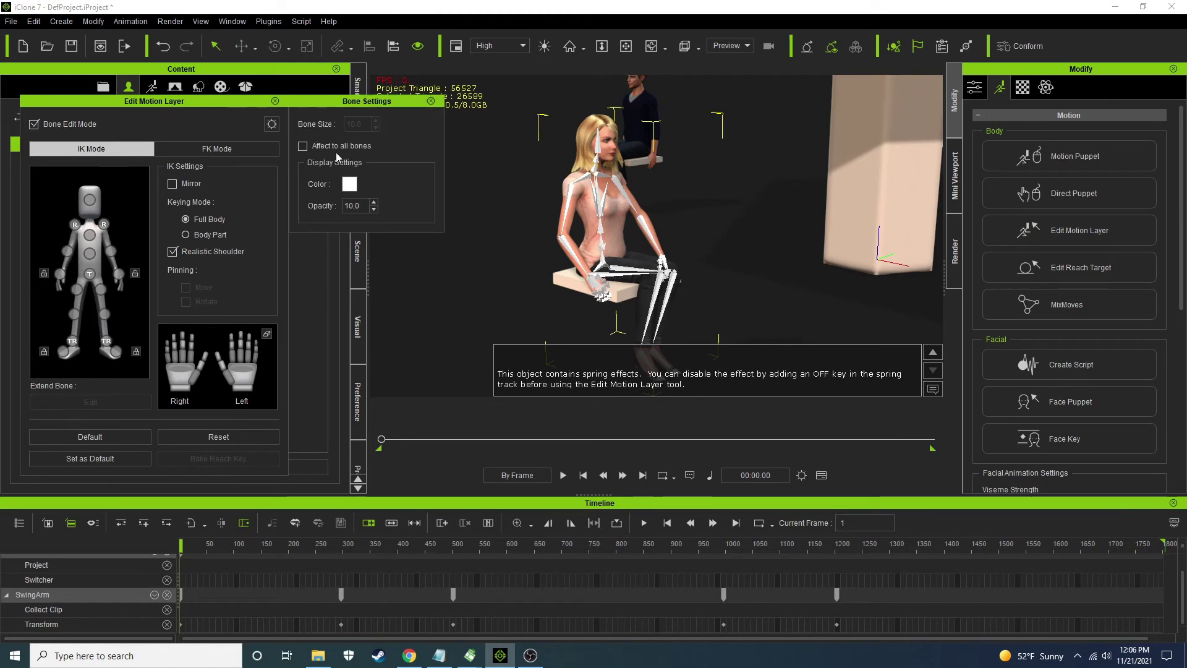
left_click(338, 147)
type("1")
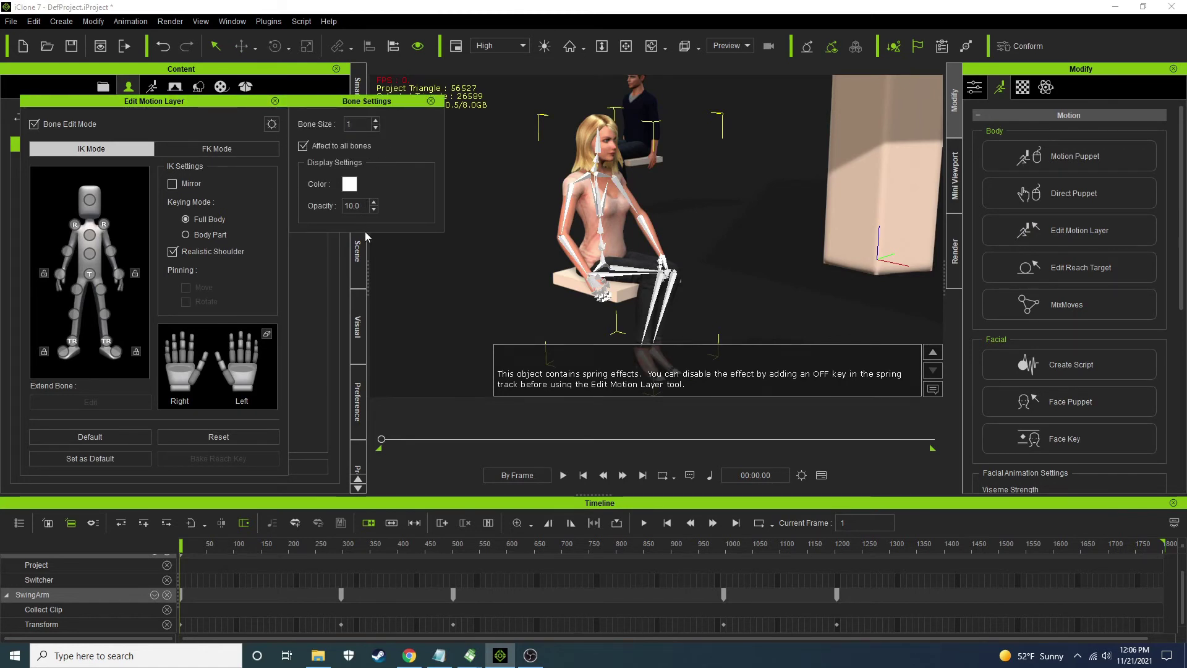
left_click(60, 274)
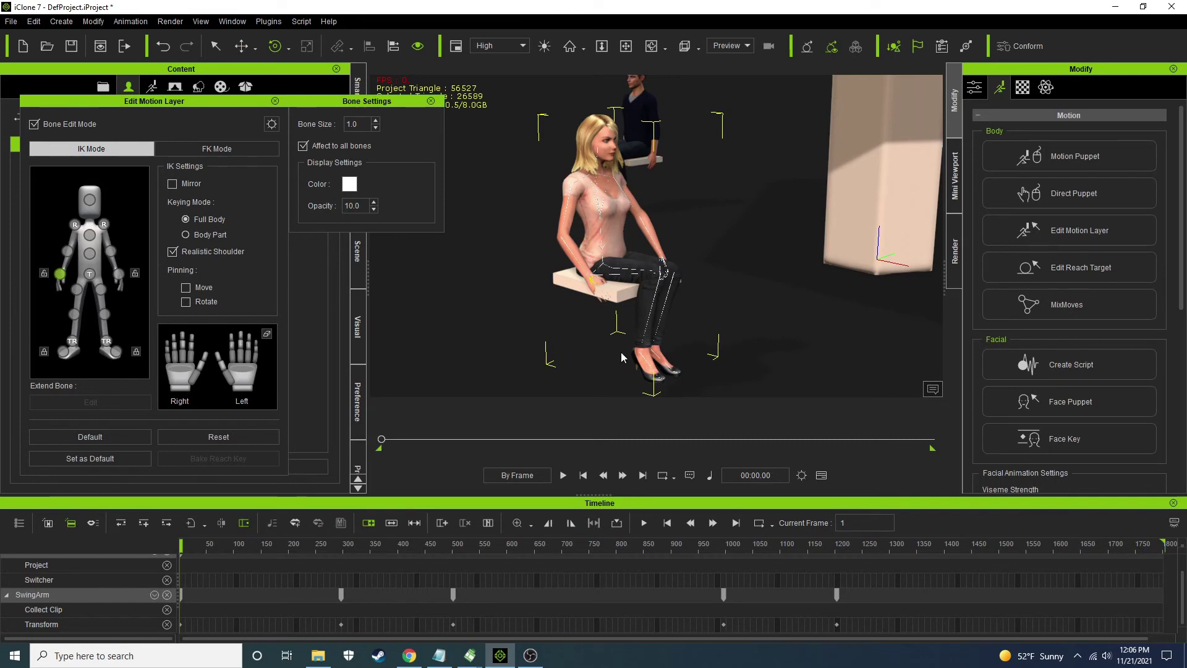
left_click(431, 101)
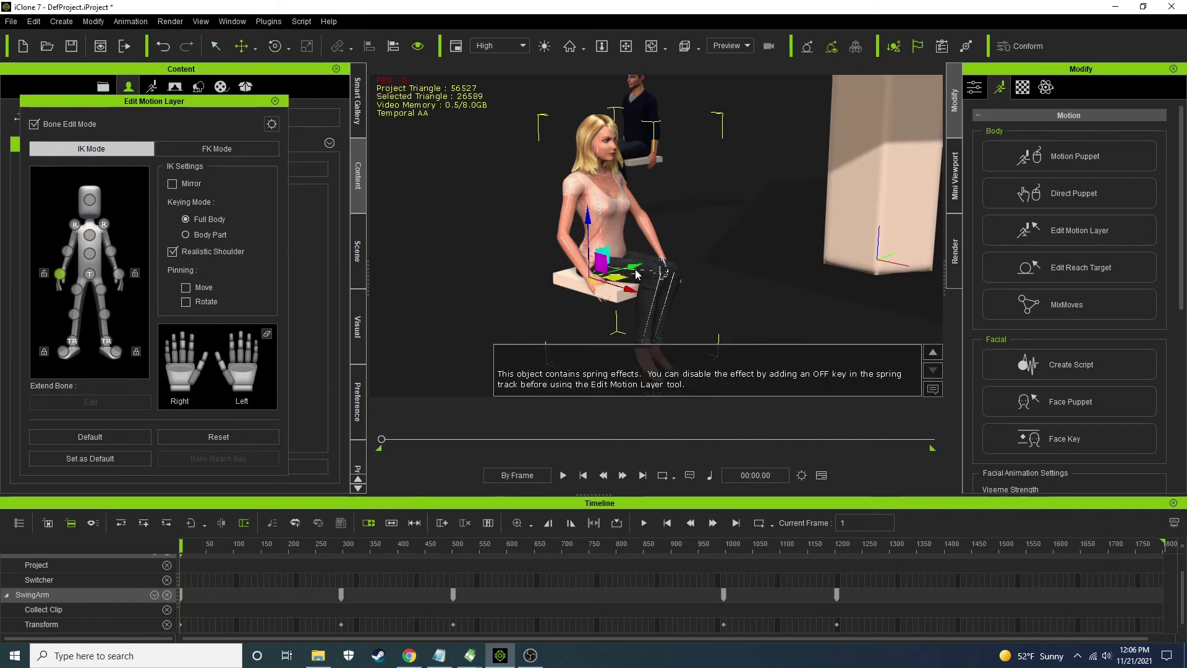
Nudge Gwynn's right hand slightly along the edge of the seat and finish the motion edit
left_click_drag(629, 267, 627, 269)
right_click_drag(763, 337, 663, 185)
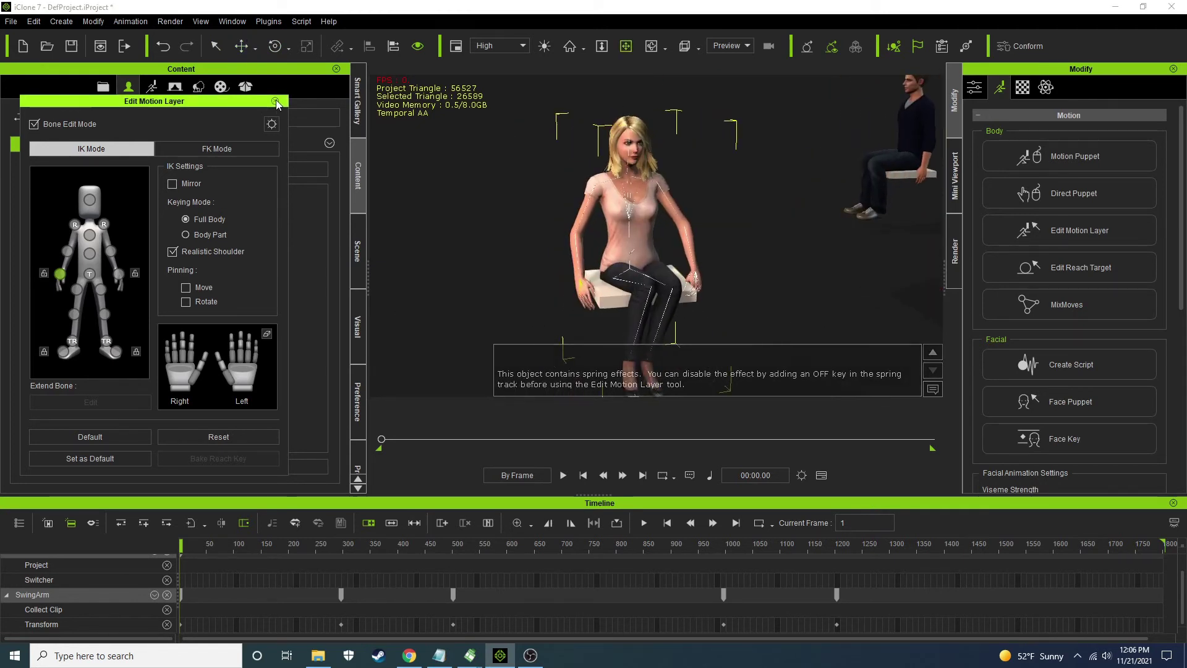
left_click(1029, 231)
Link Gwynn to the seat beneath her, Box_001, as her parent
left_click(975, 86)
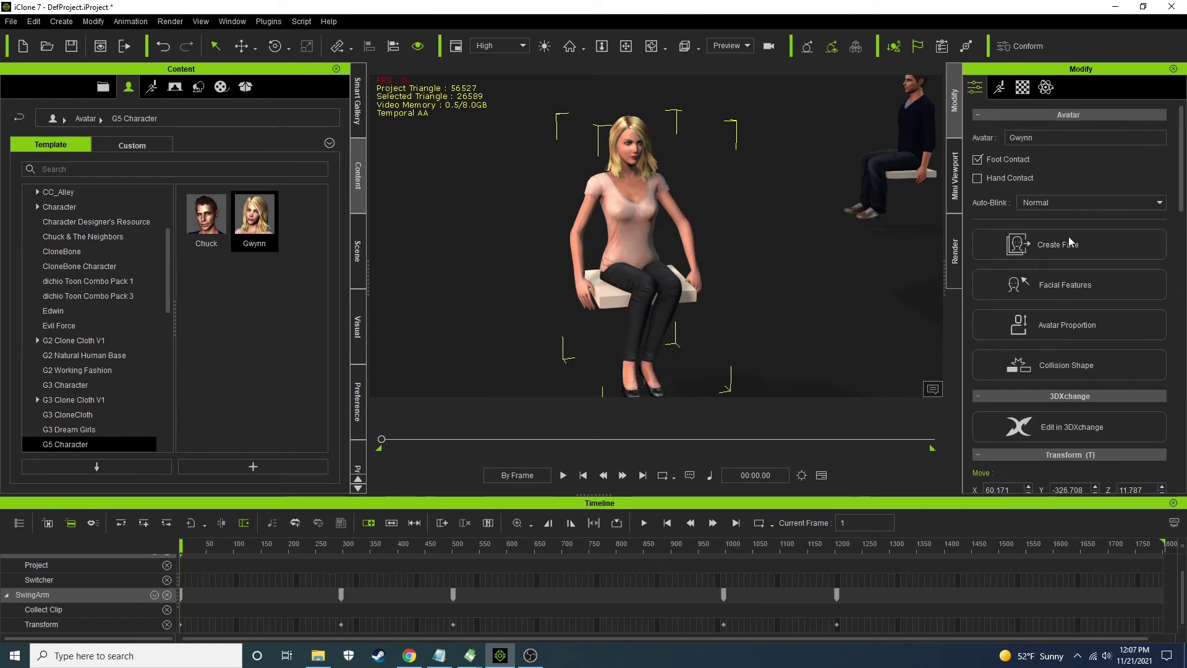
scroll(1100, 270, "down", 4)
scroll(1074, 277, "down", 3)
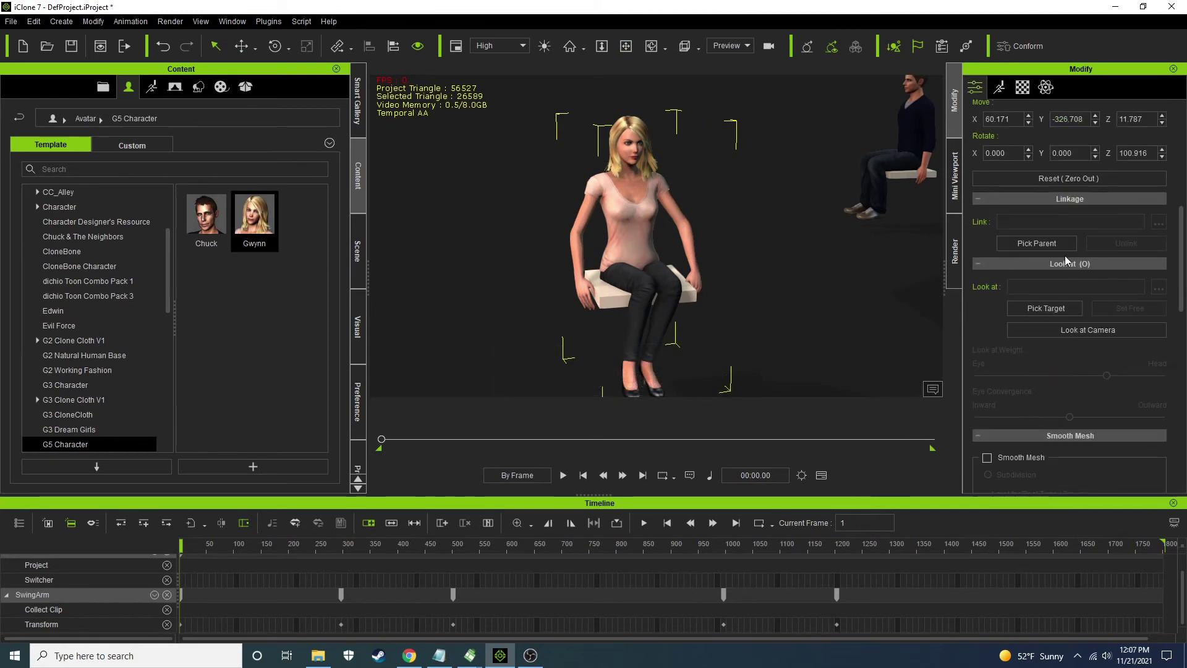
left_click(1037, 243)
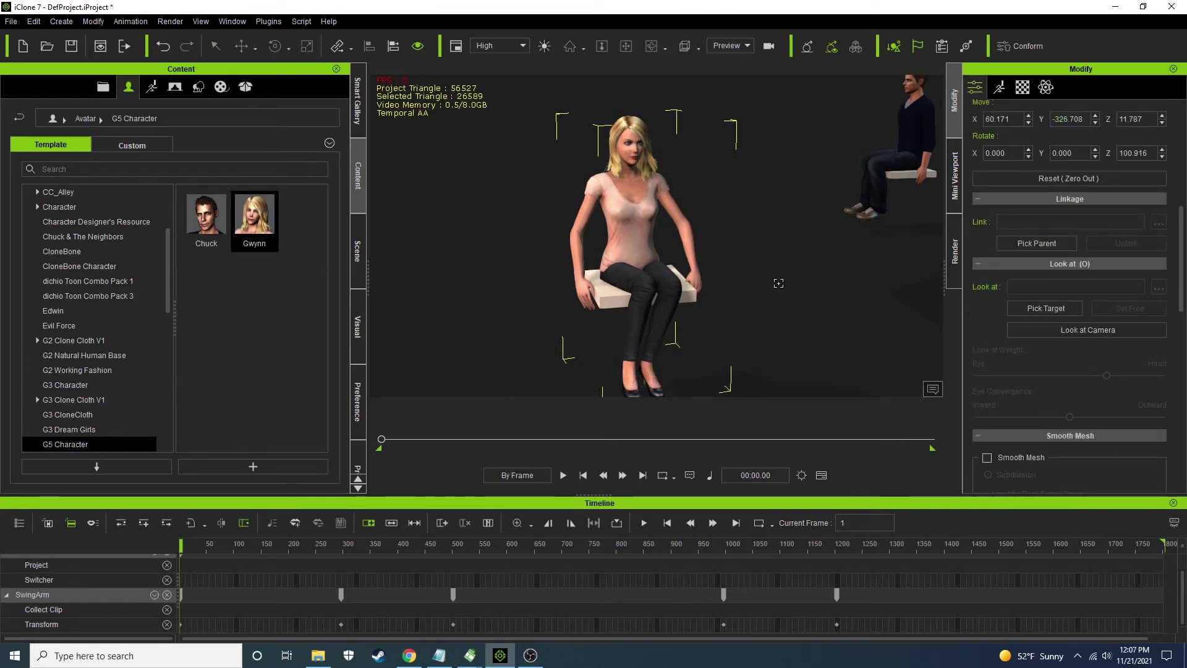
left_click(615, 298)
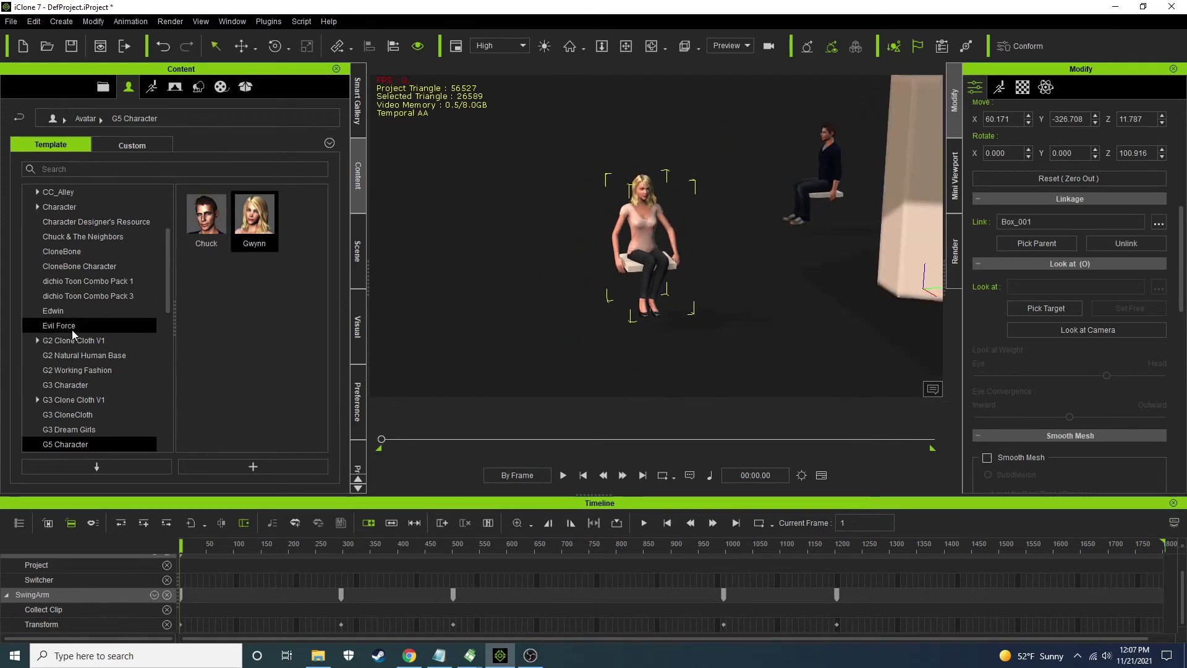
Add the Jana avatar from the G3 Character library beside the empty seat near the central pole
left_click(74, 384)
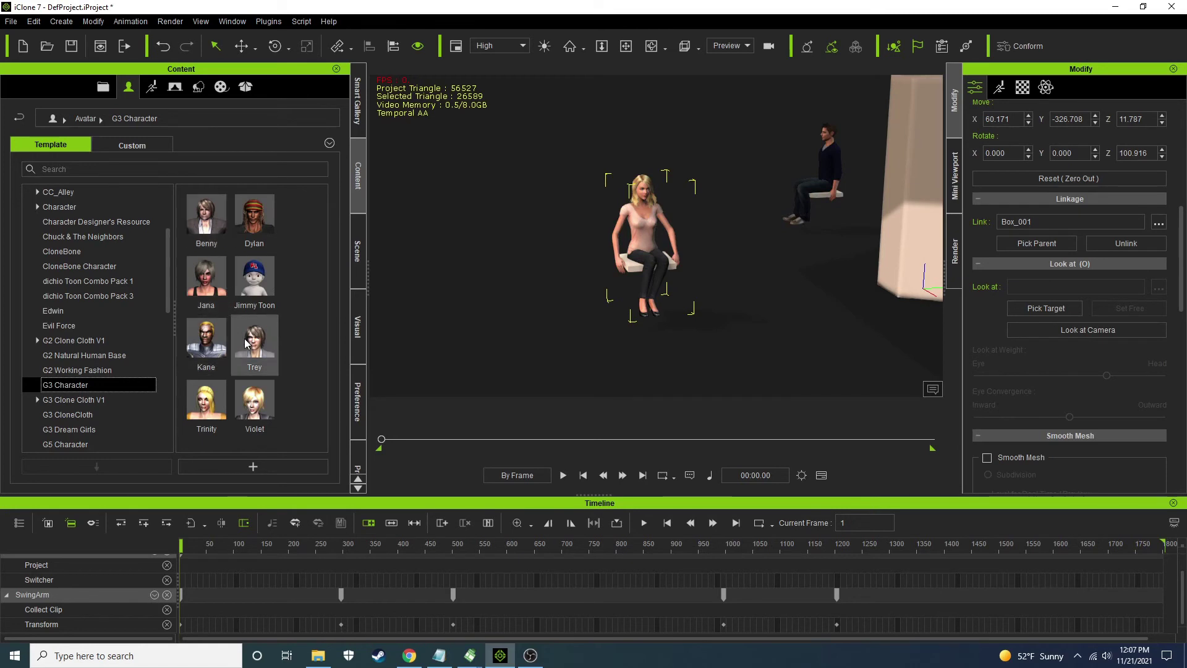
mouse_move(246, 341)
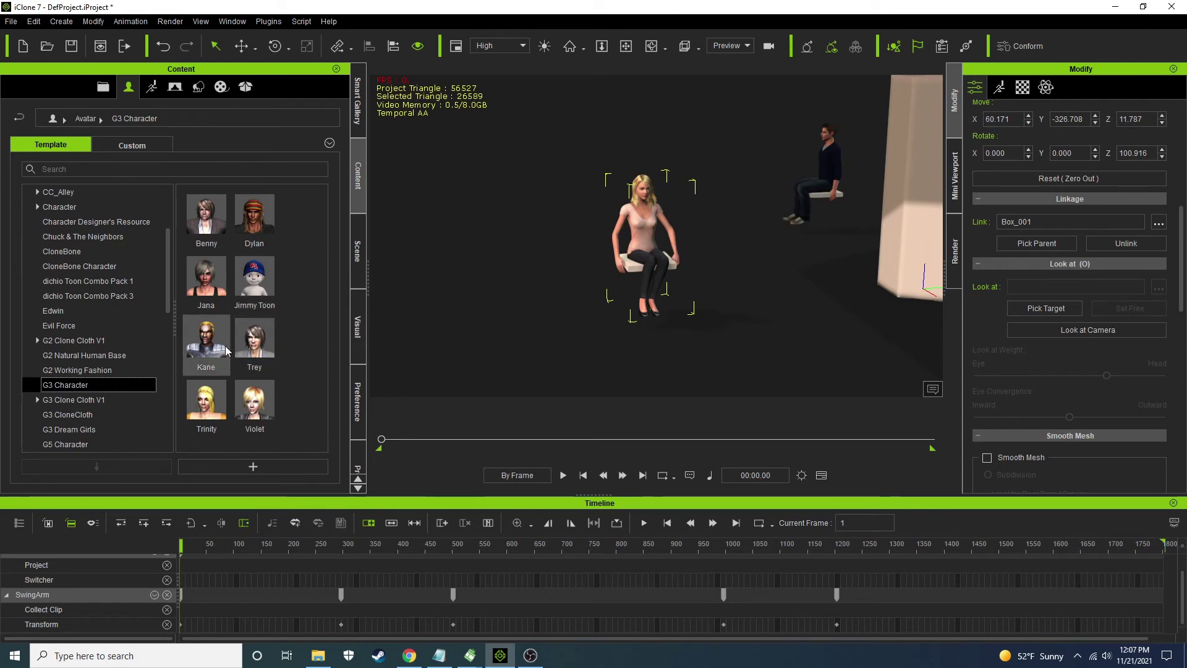
mouse_move(293, 354)
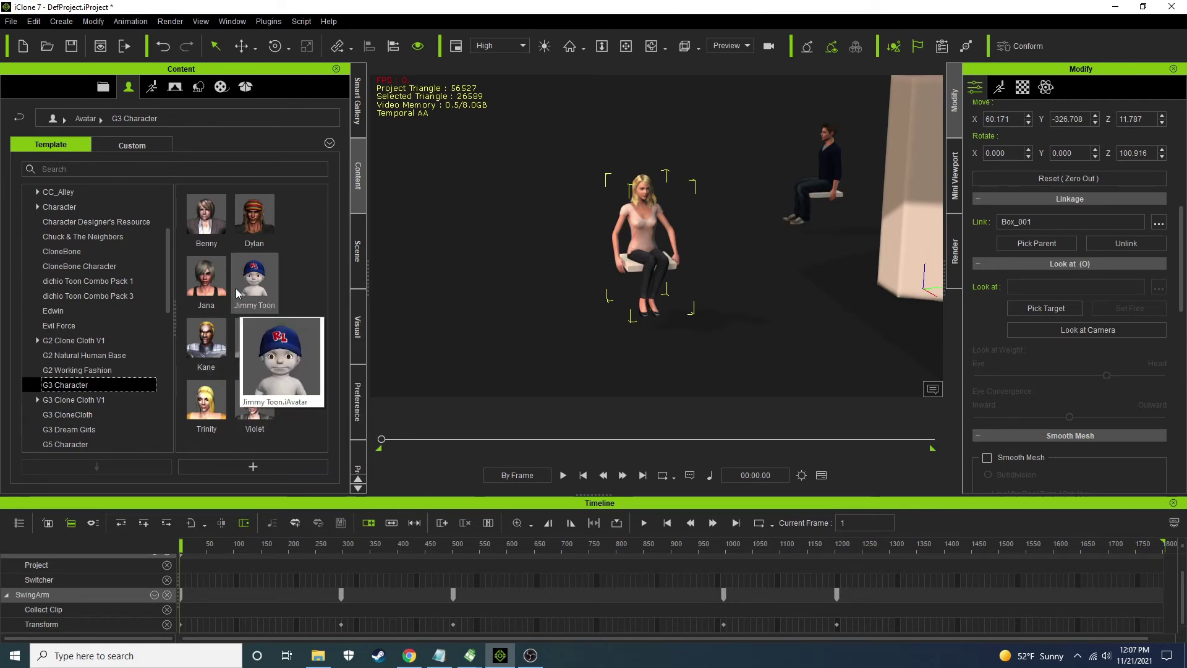
mouse_move(213, 288)
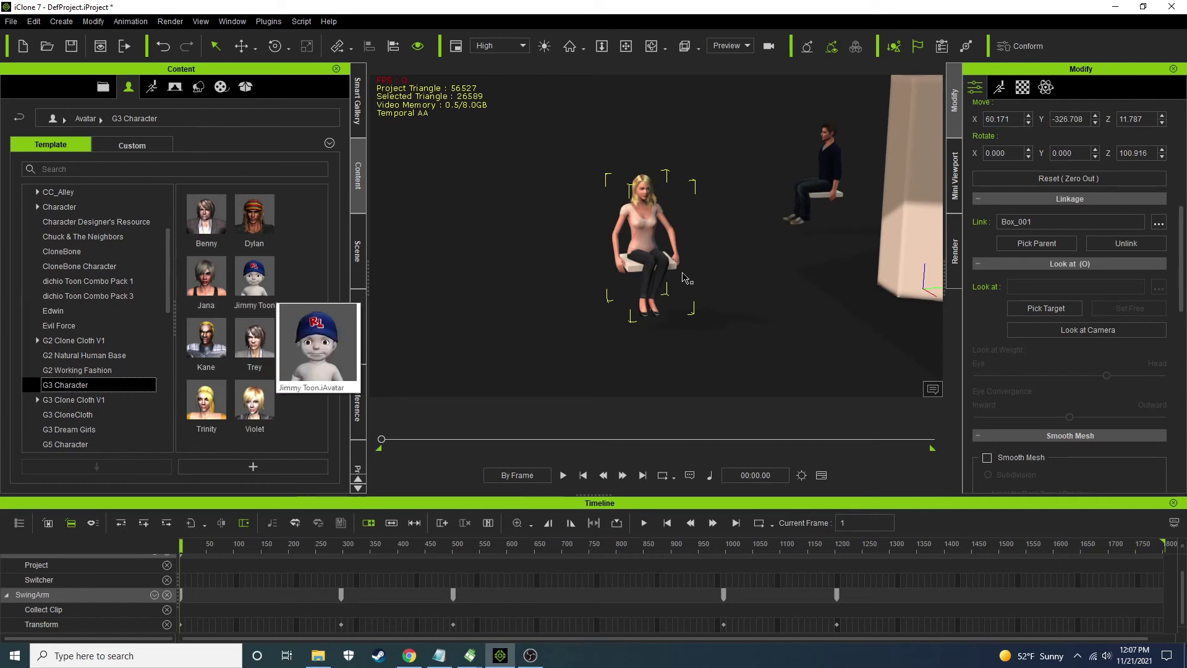
scroll(694, 299, "down", 3)
middle_click_drag(694, 299, 530, 257)
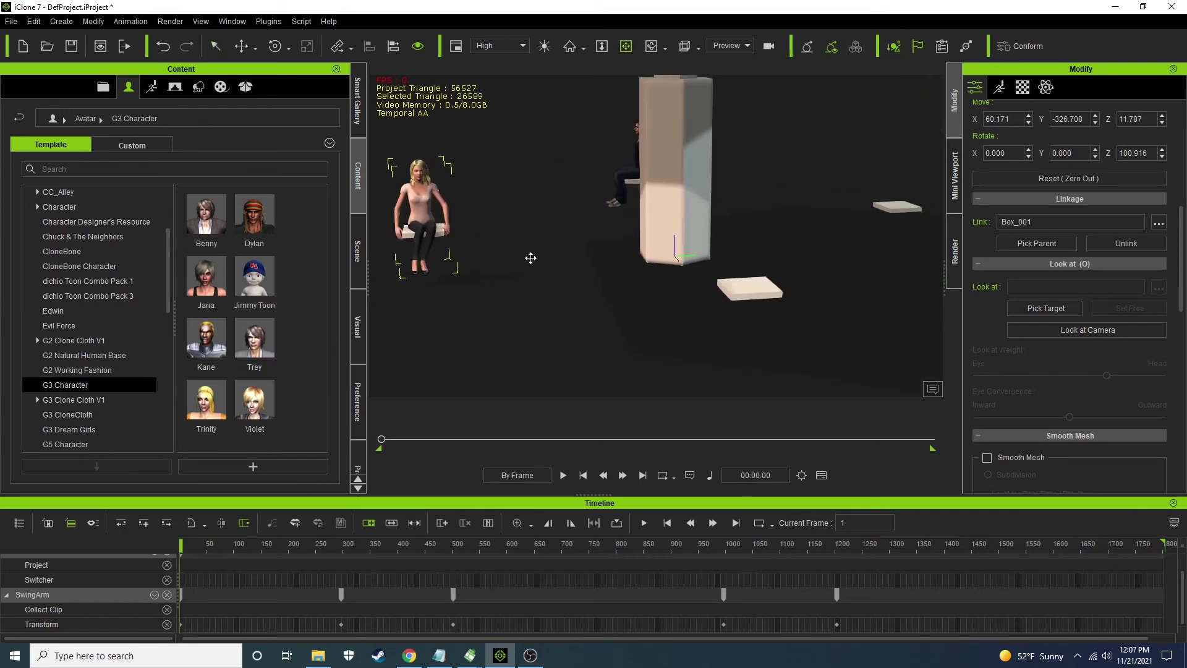
left_click_drag(209, 283, 740, 306)
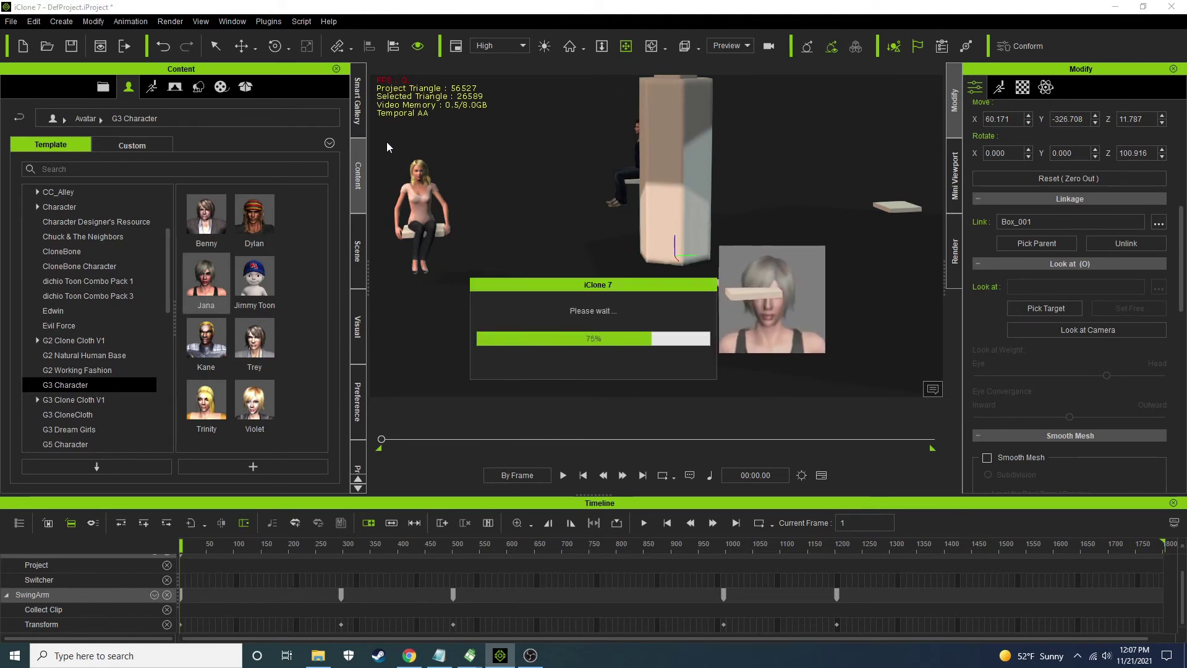
Rotate Jana to about 183.8 degrees around Z and move her along X to about 338.7, in front of the seat
left_click(275, 46)
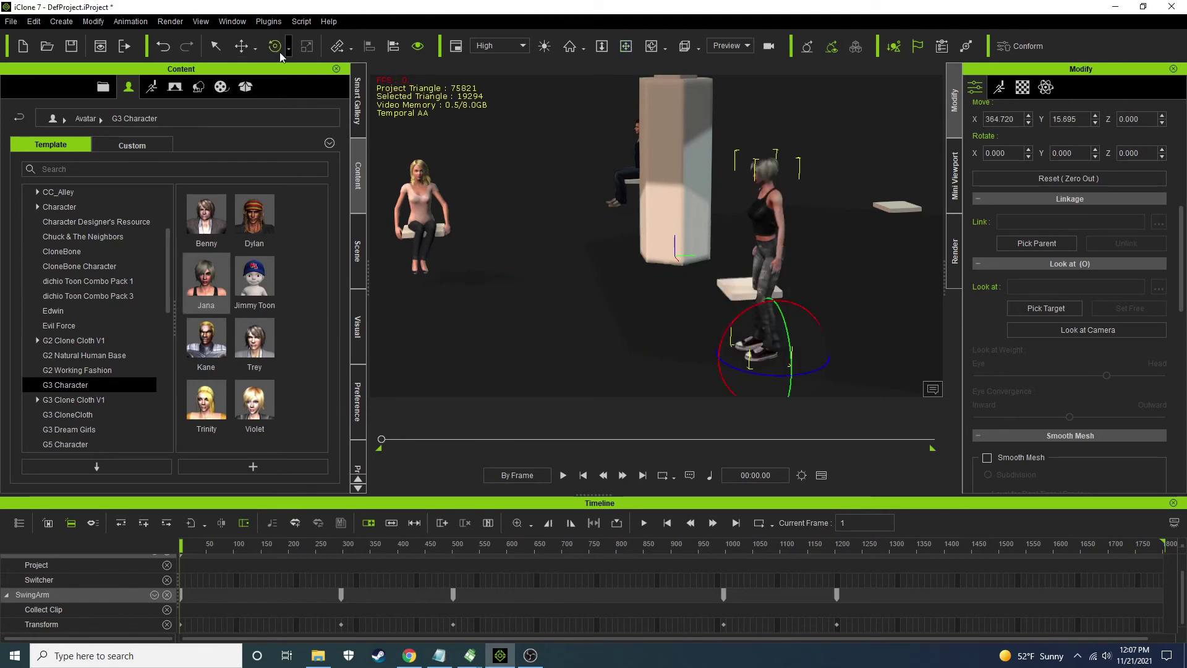
left_click_drag(768, 378, 877, 374)
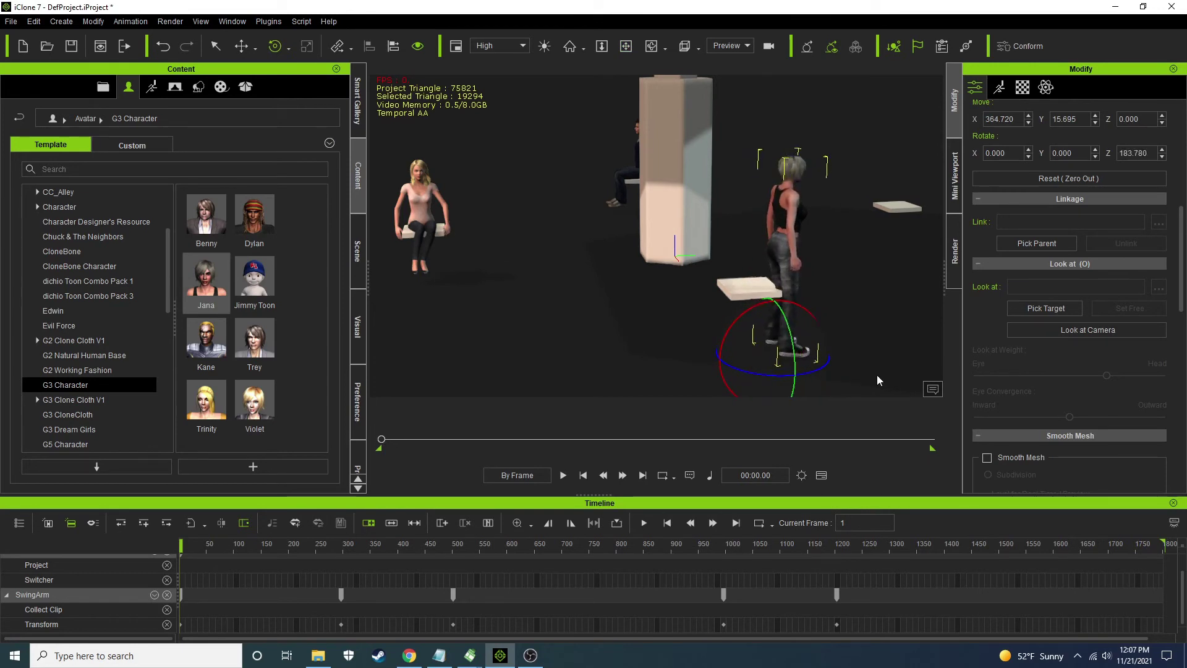
right_click_drag(877, 375, 803, 346)
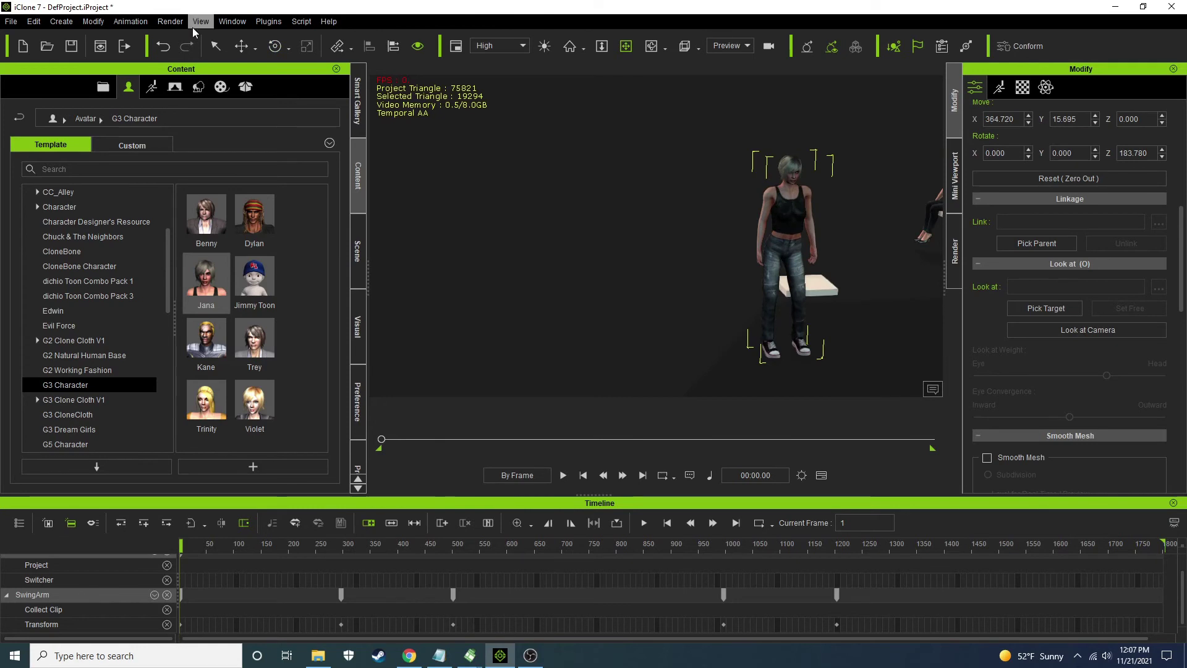
left_click(241, 46)
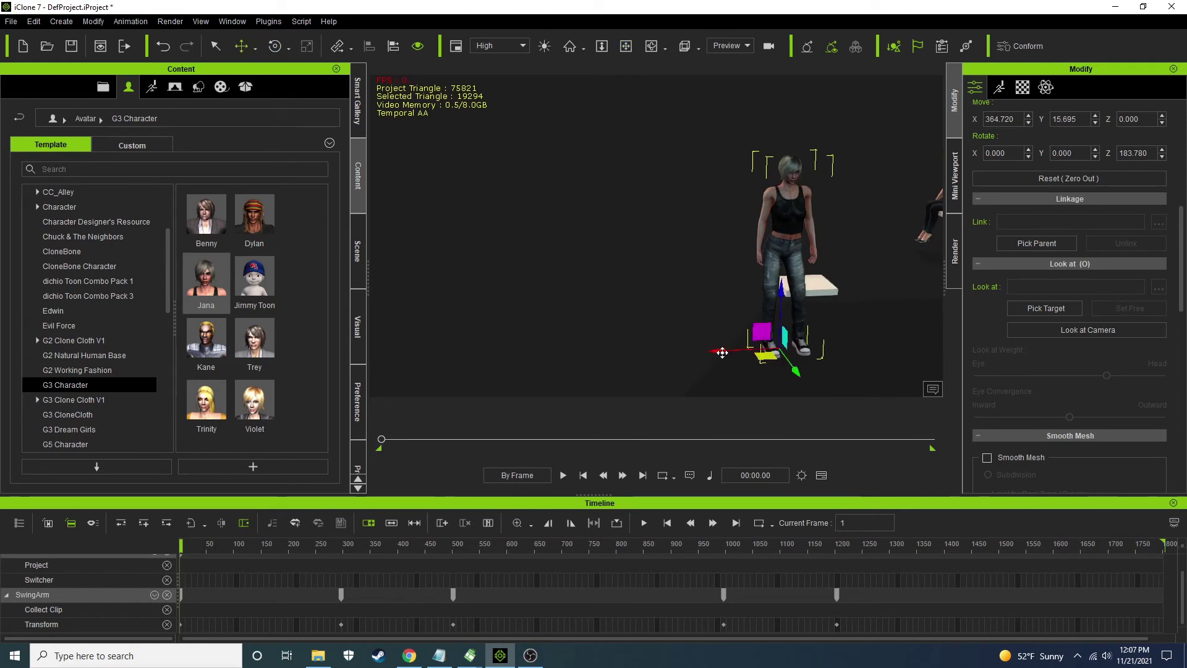
left_click_drag(722, 352, 749, 351)
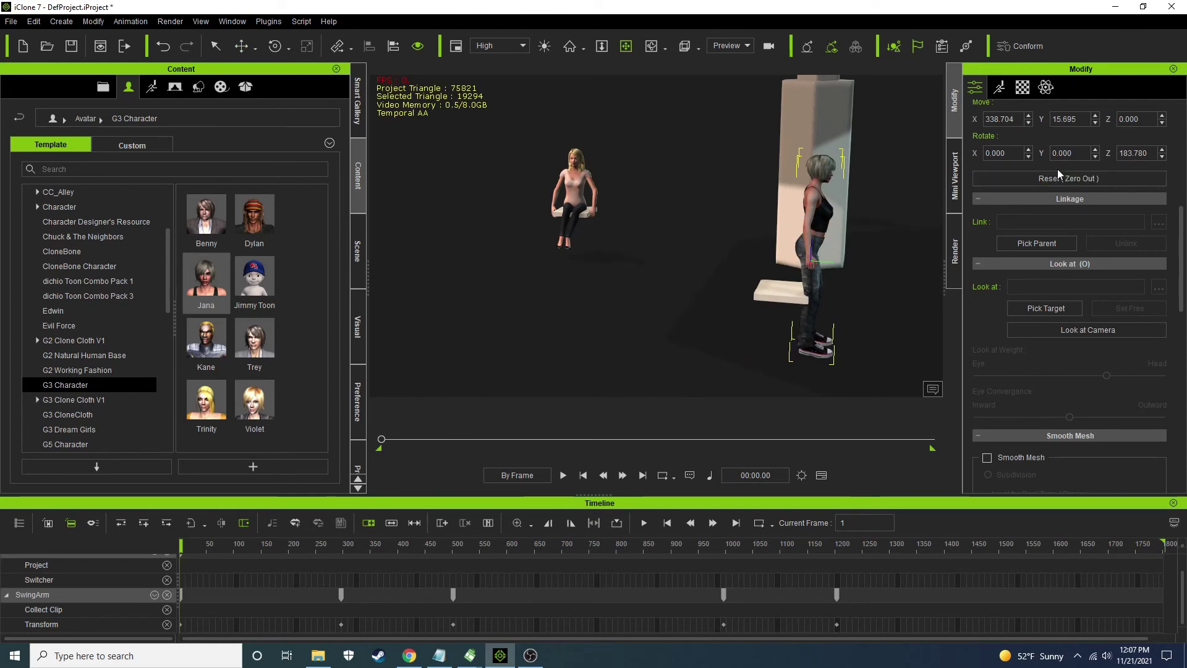
Edit Jana's motion layer in IK mode, lowering her hips and shifting them back onto the seat, and finish the edit
scroll(1115, 185, "up", 6)
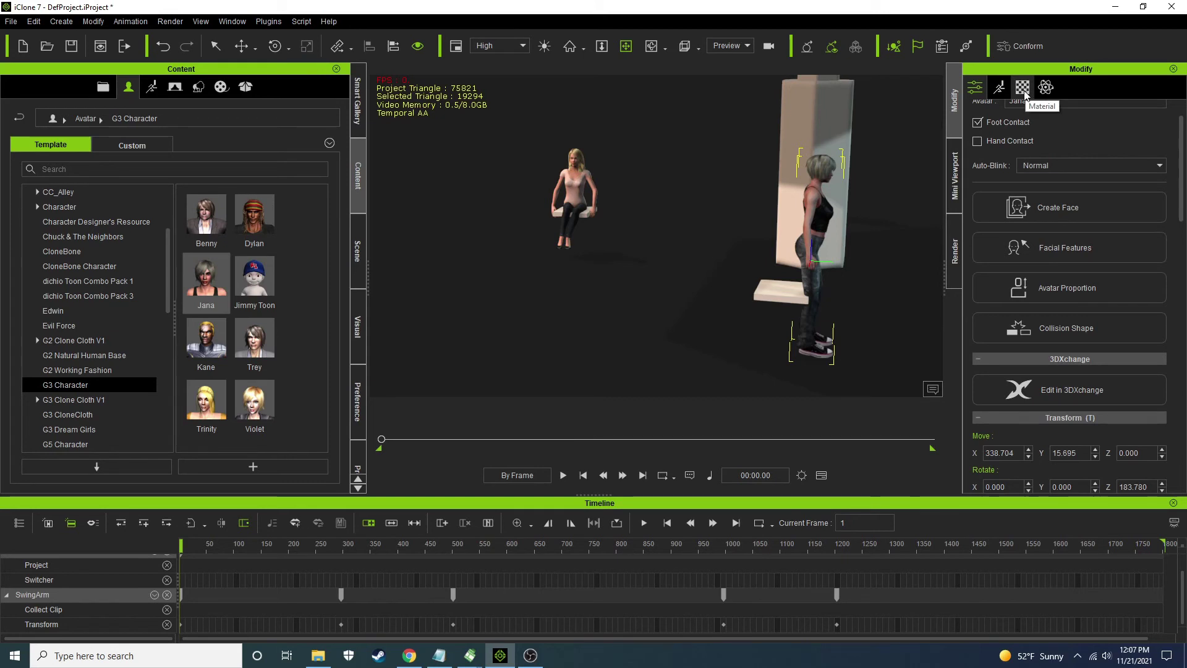
left_click(999, 87)
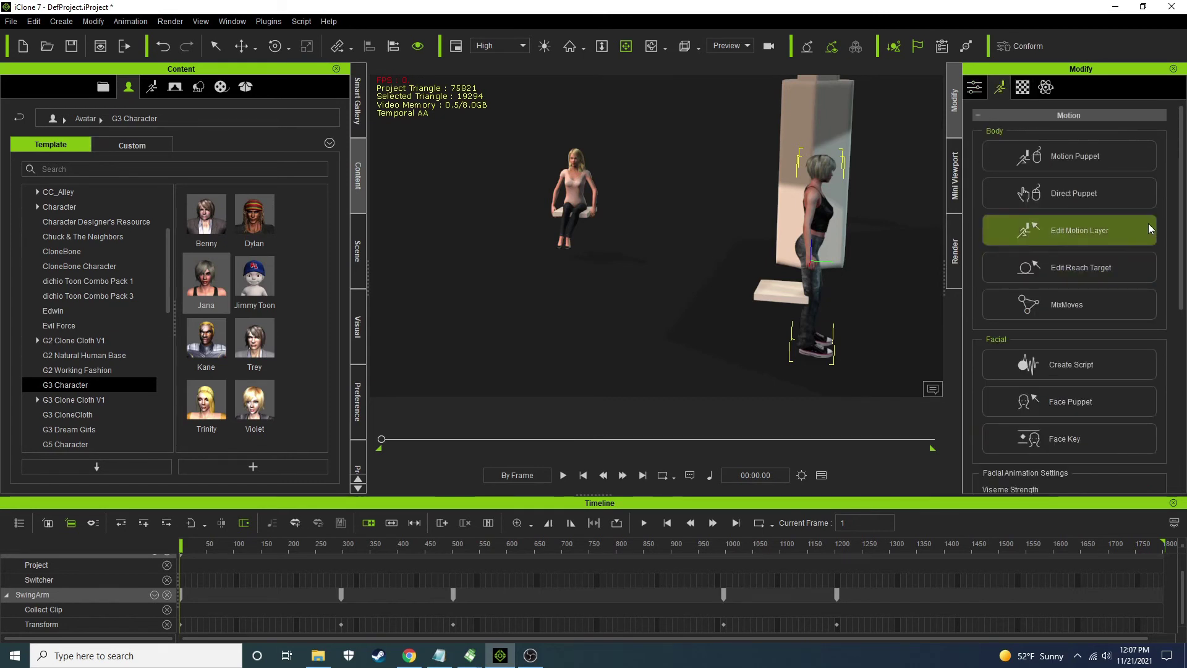
left_click(1110, 233)
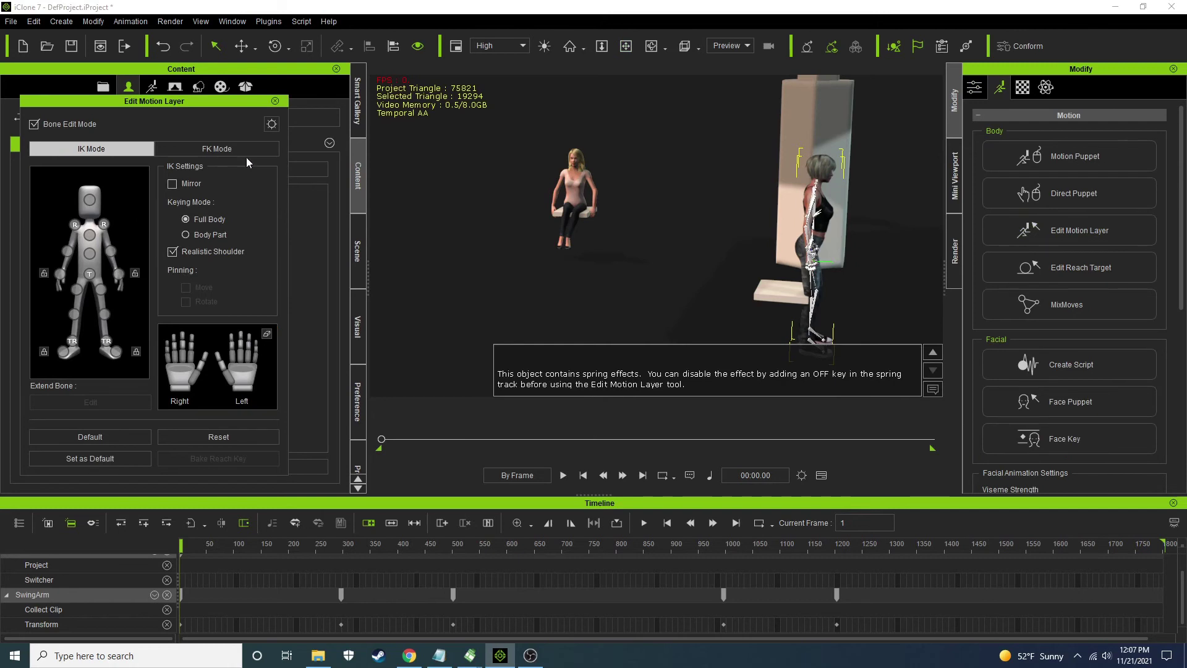
left_click(90, 273)
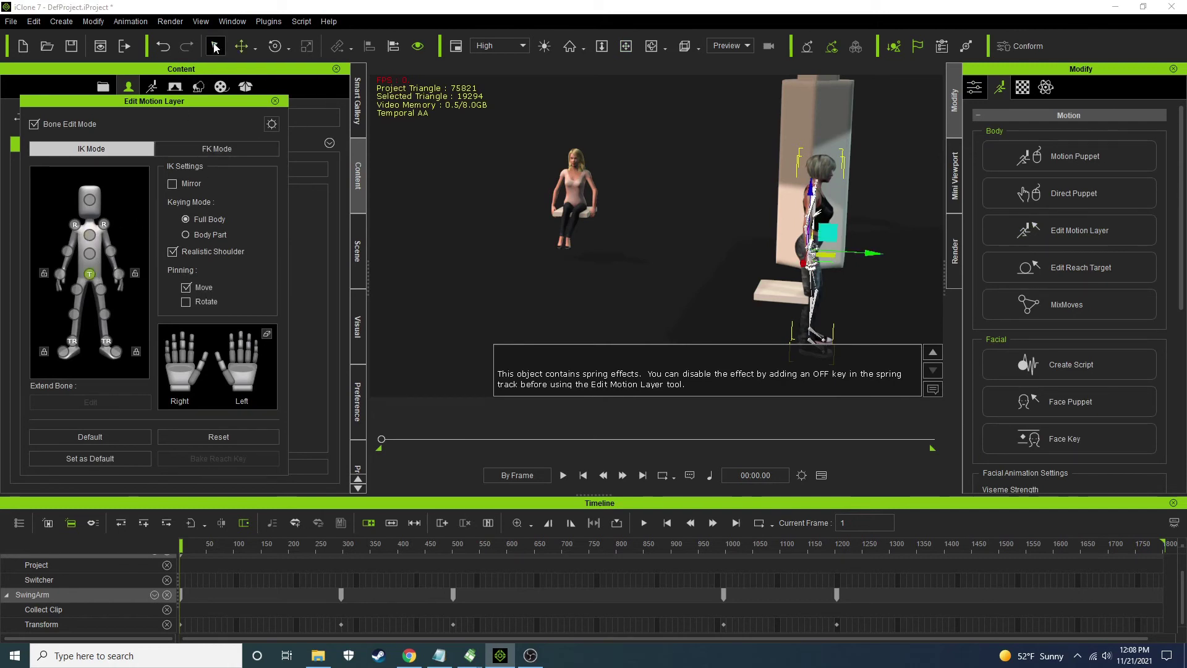
left_click_drag(810, 186, 807, 220)
left_click_drag(871, 285, 836, 285)
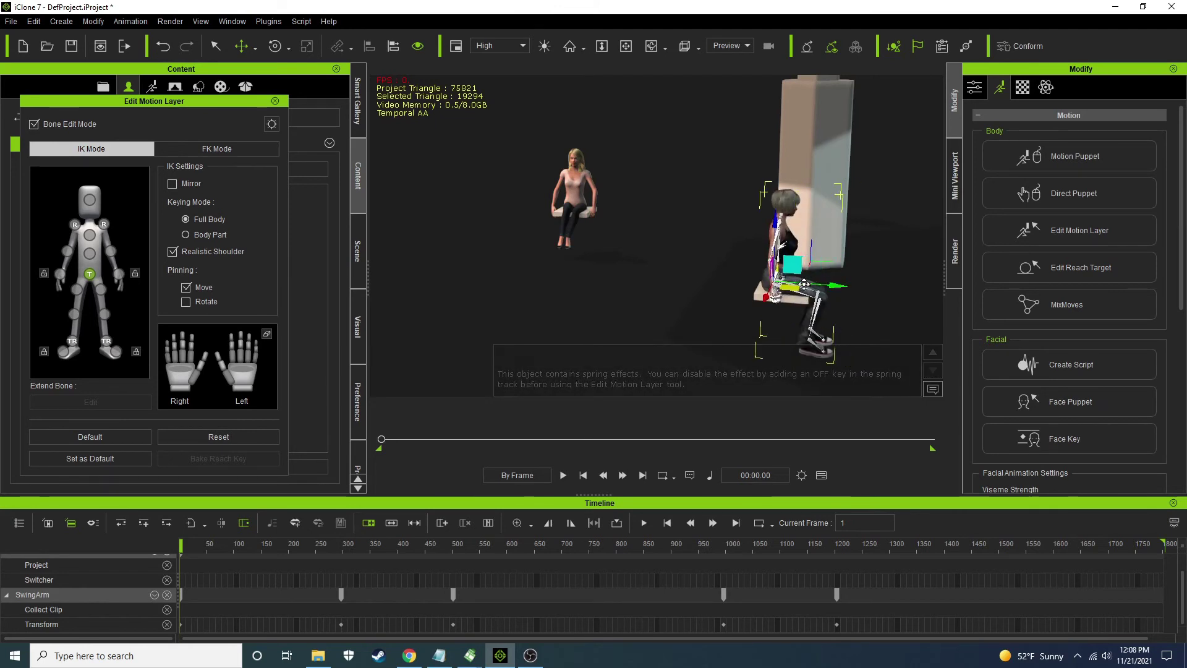
key("f")
right_click_drag(495, 210, 602, 203)
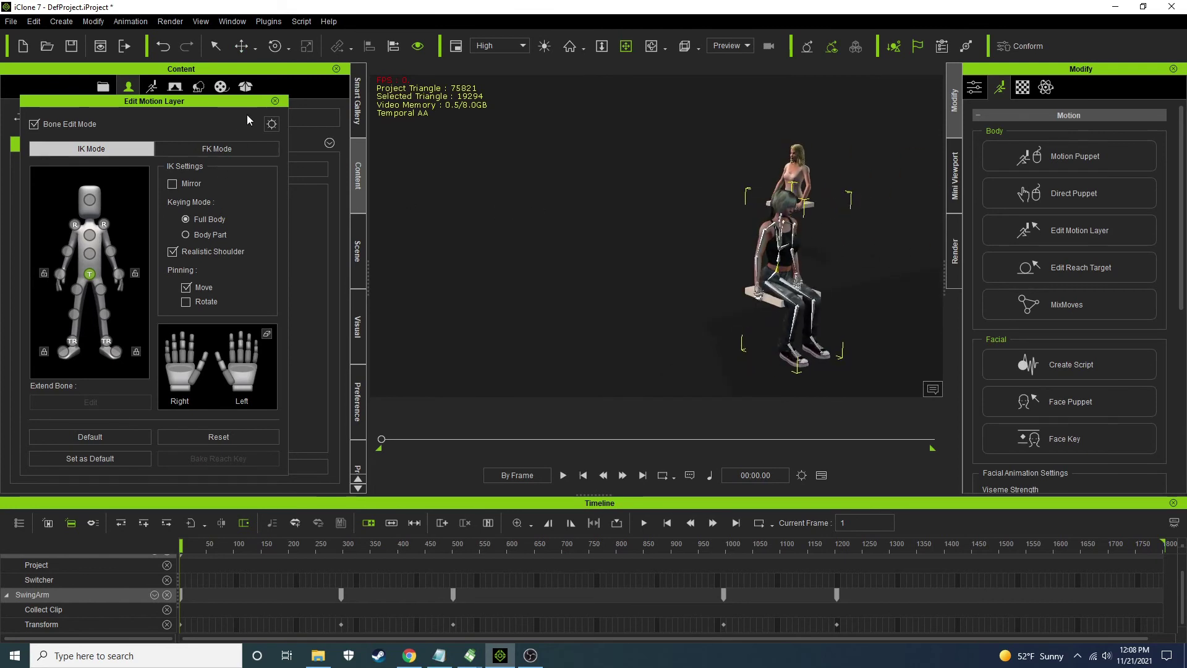
left_click(275, 101)
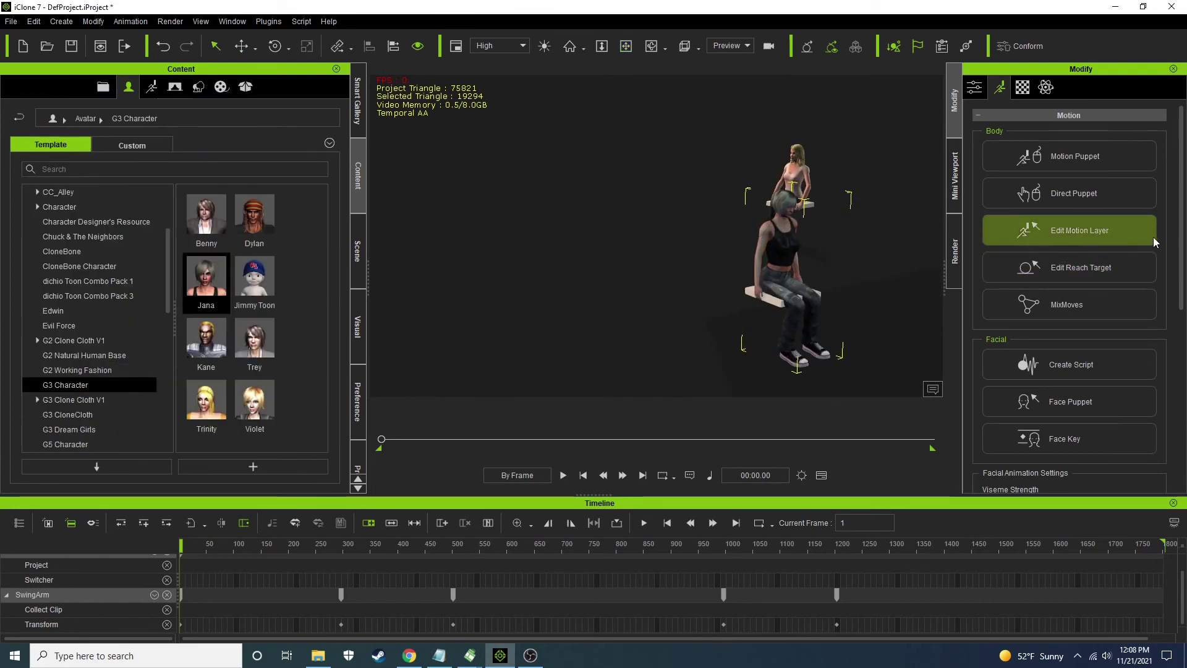
Link Jana to the seat beneath her, Box_001, as her parent
left_click(974, 87)
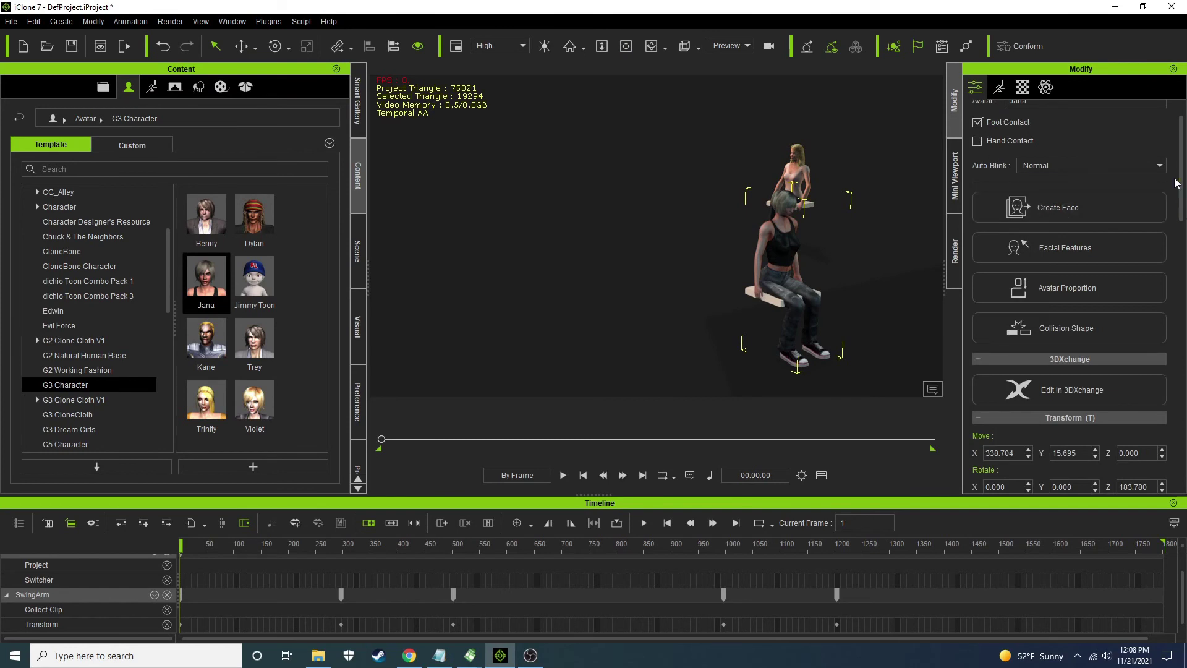
scroll(1184, 178, "down", 5)
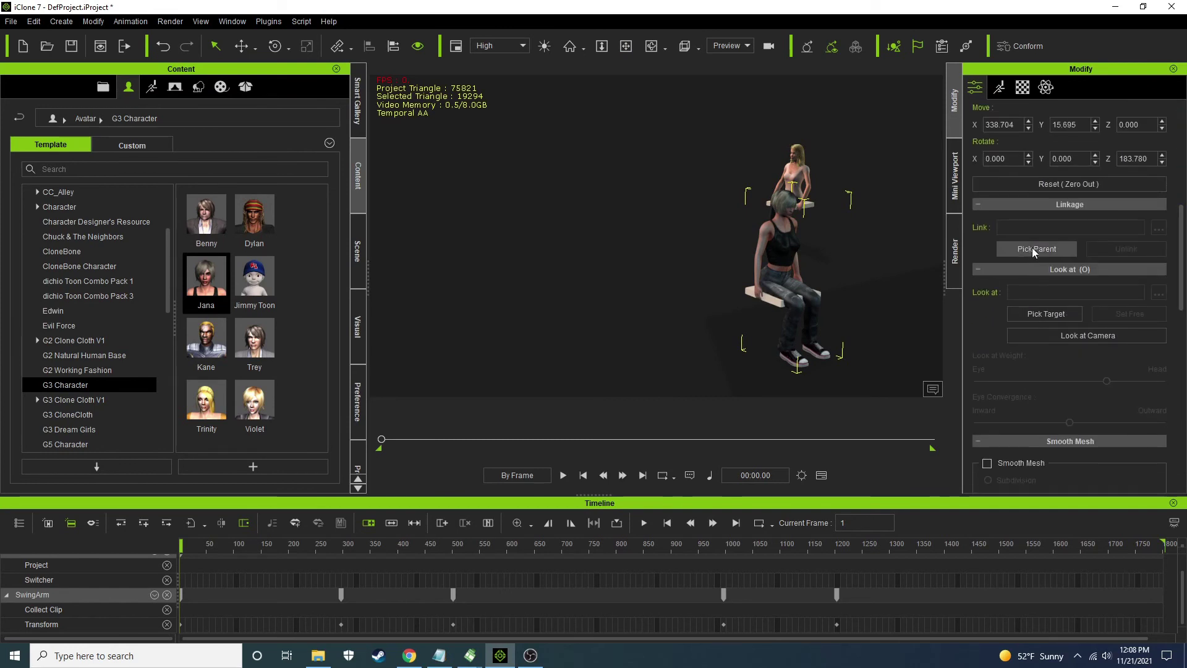
left_click(777, 300)
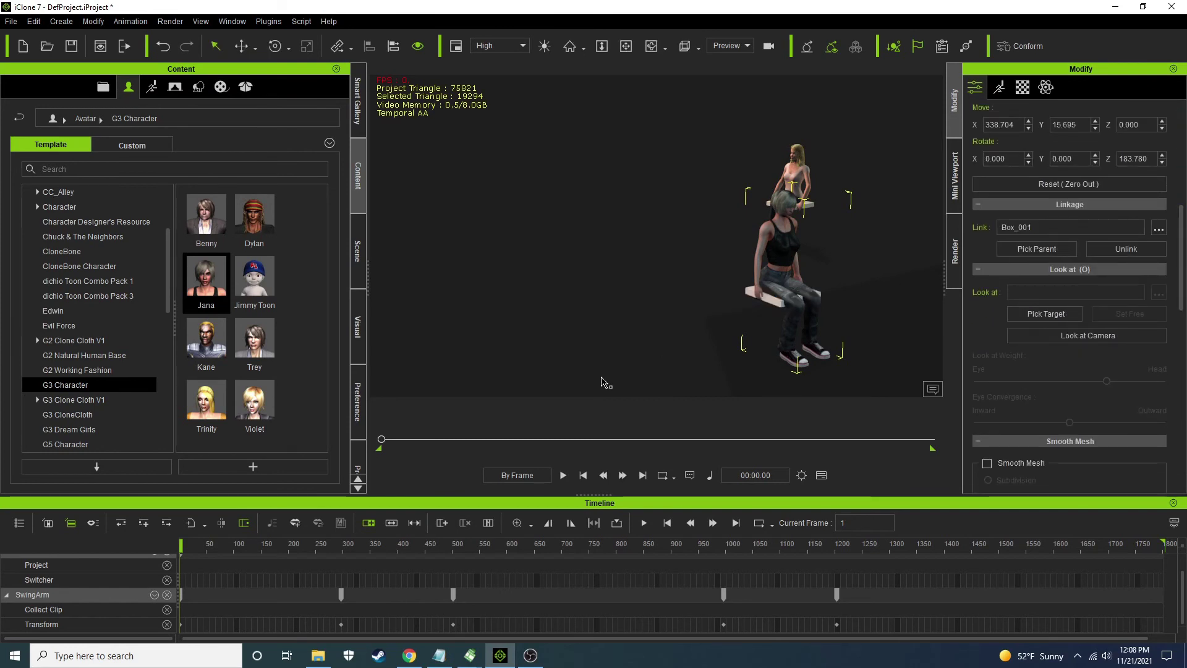
Rename the duplicated seats in the scene list: Seat2(0) as Seat3 and Seat1(0) as Seat4
scroll(526, 327, "down", 4)
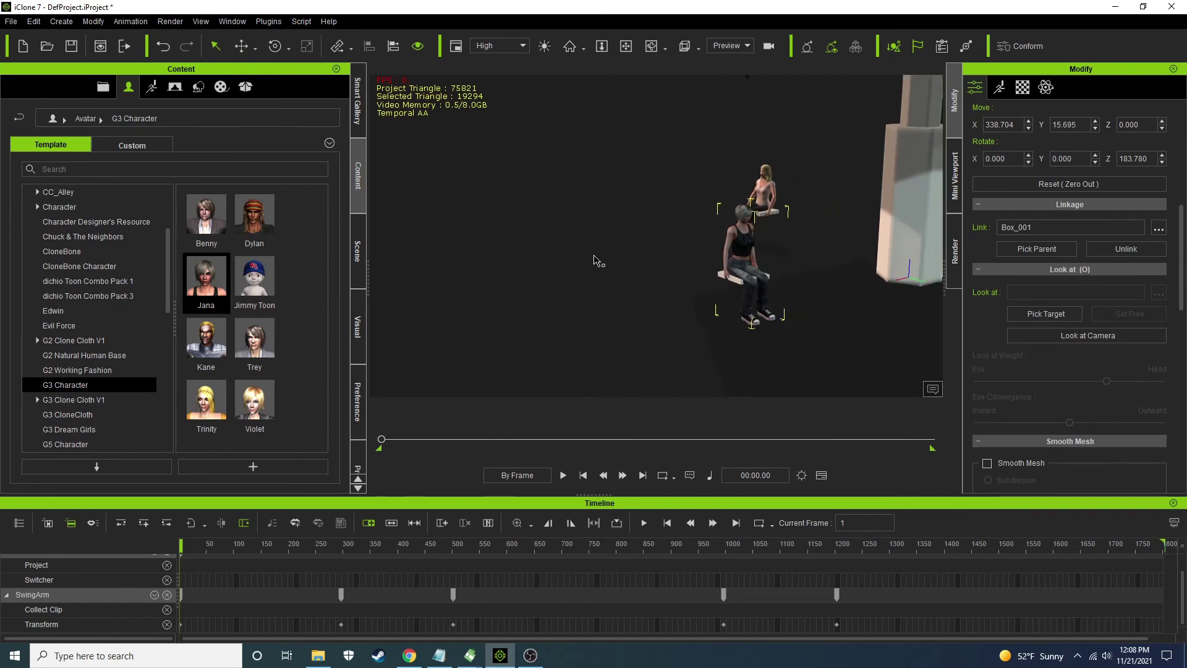
right_click_drag(578, 223, 618, 328)
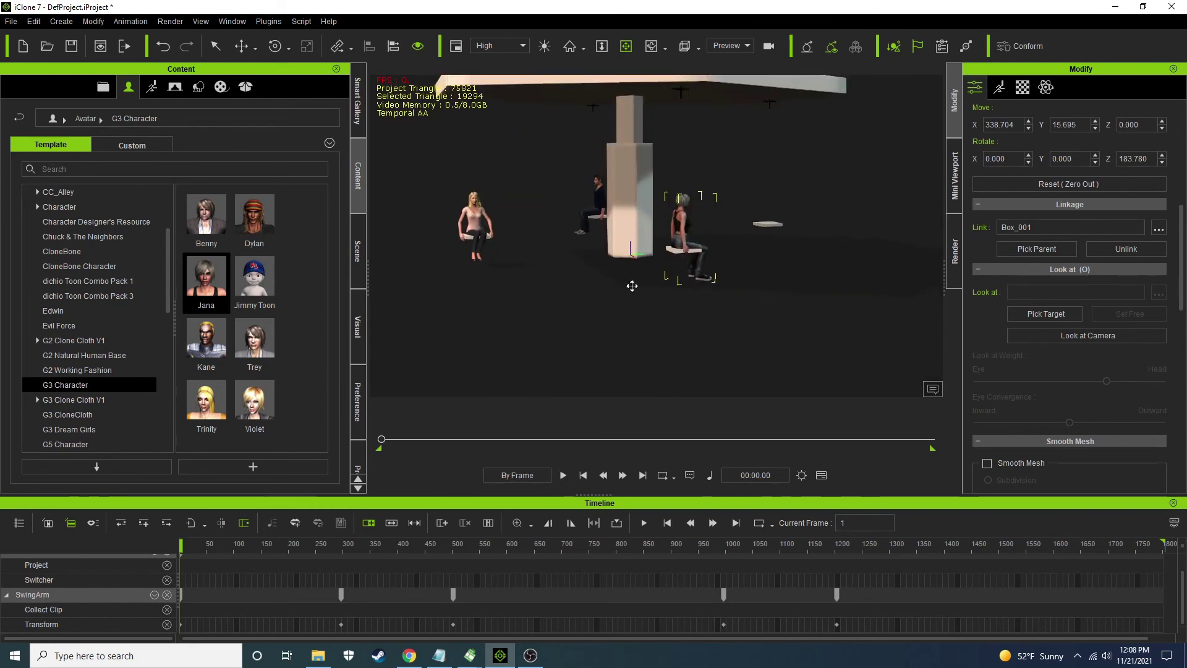
left_click(675, 252)
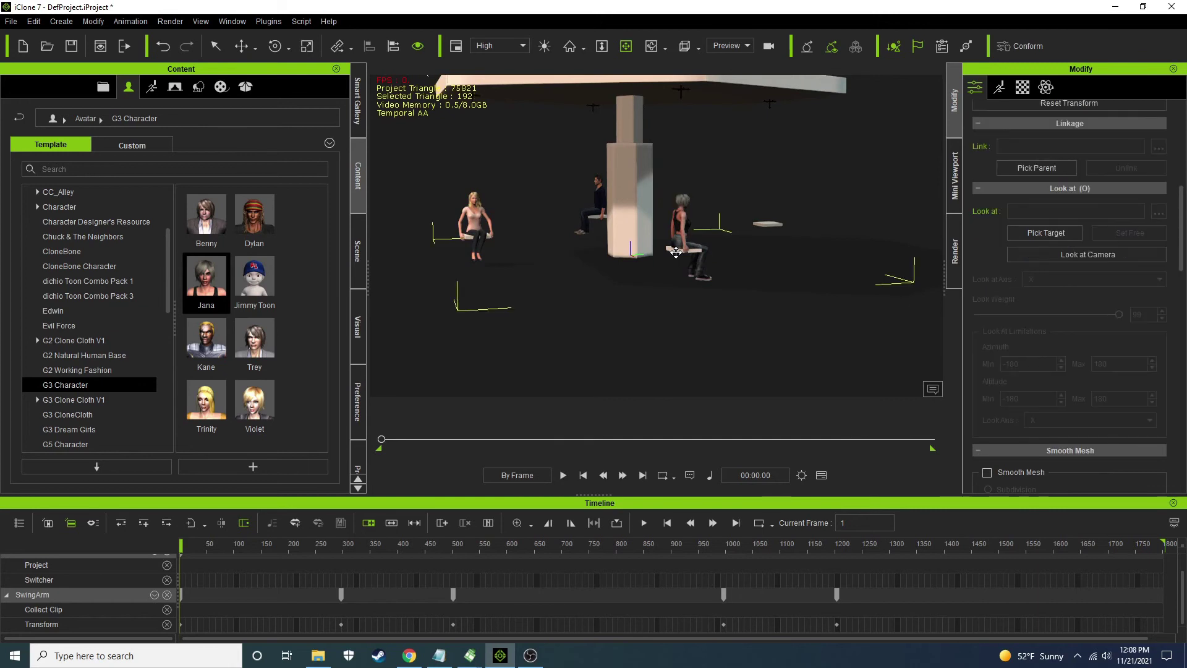
left_click(357, 253)
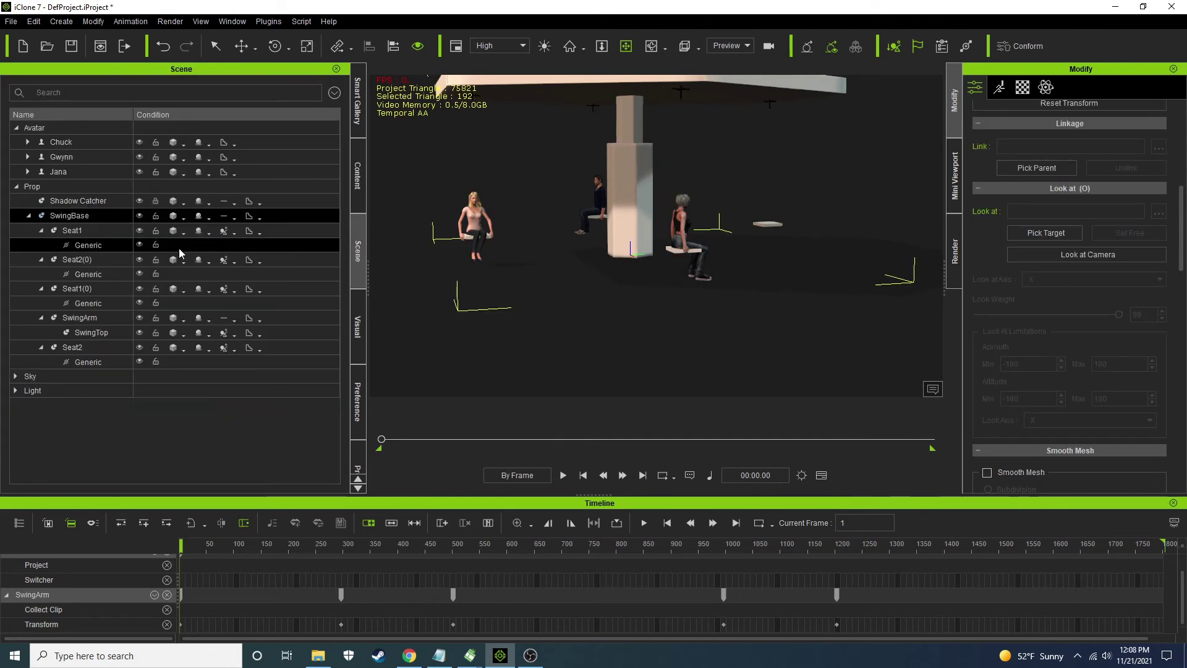
left_click(88, 262)
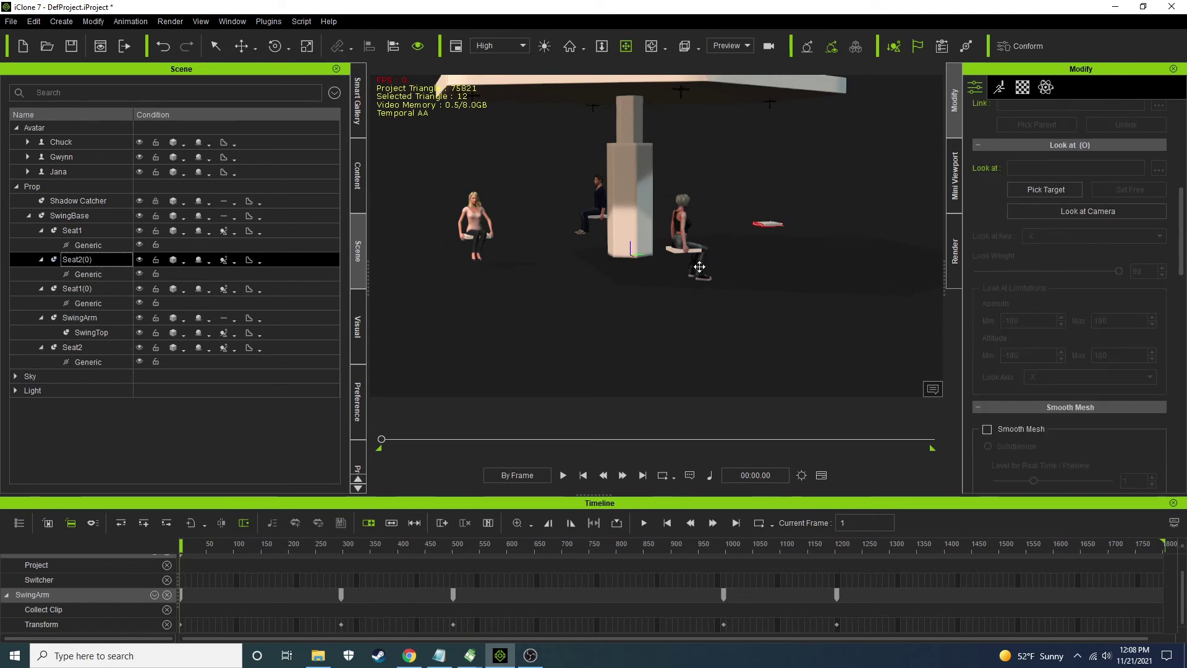
left_click(93, 289)
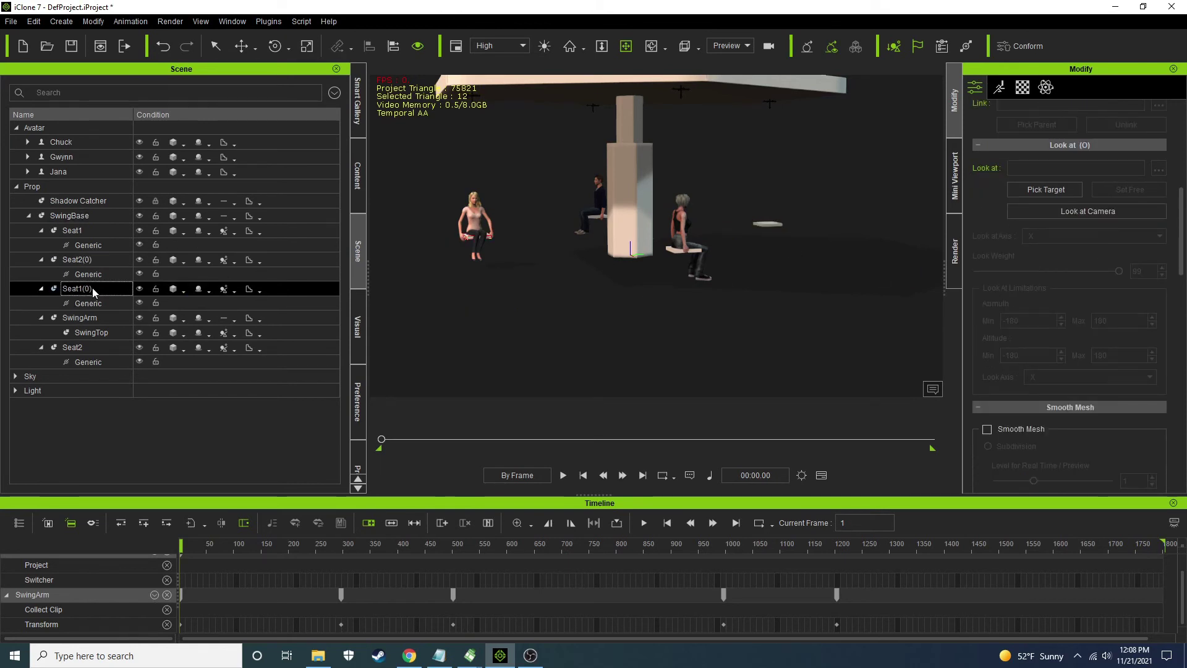
left_click(91, 262)
left_click(92, 264)
type("3")
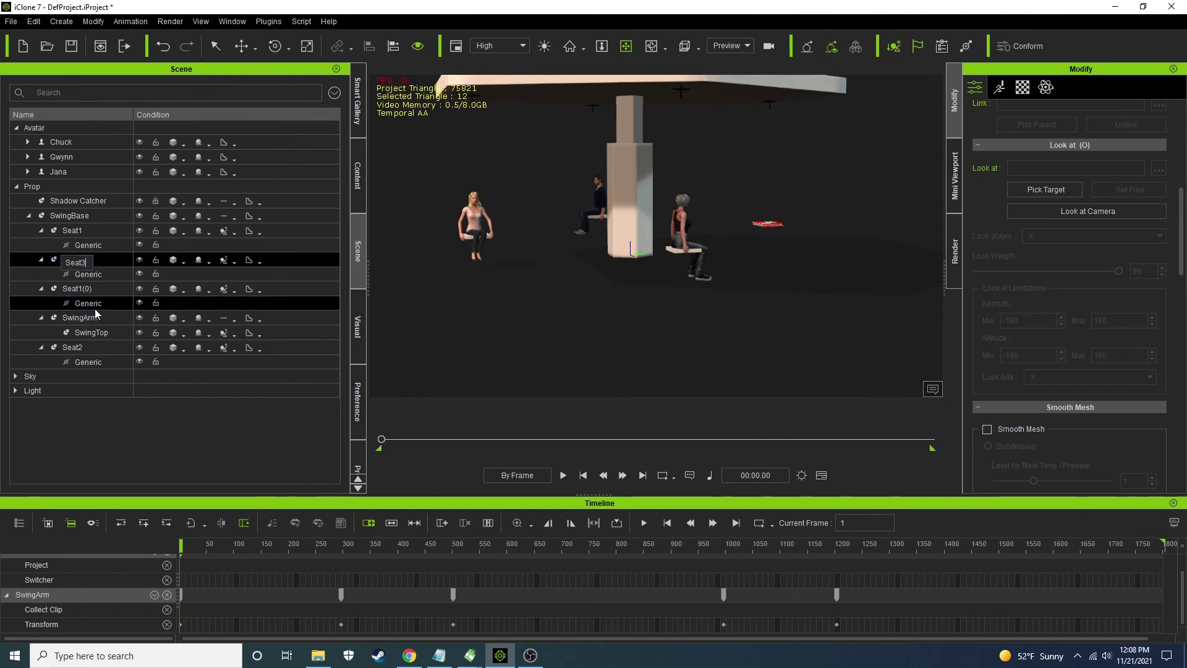
left_click(83, 288)
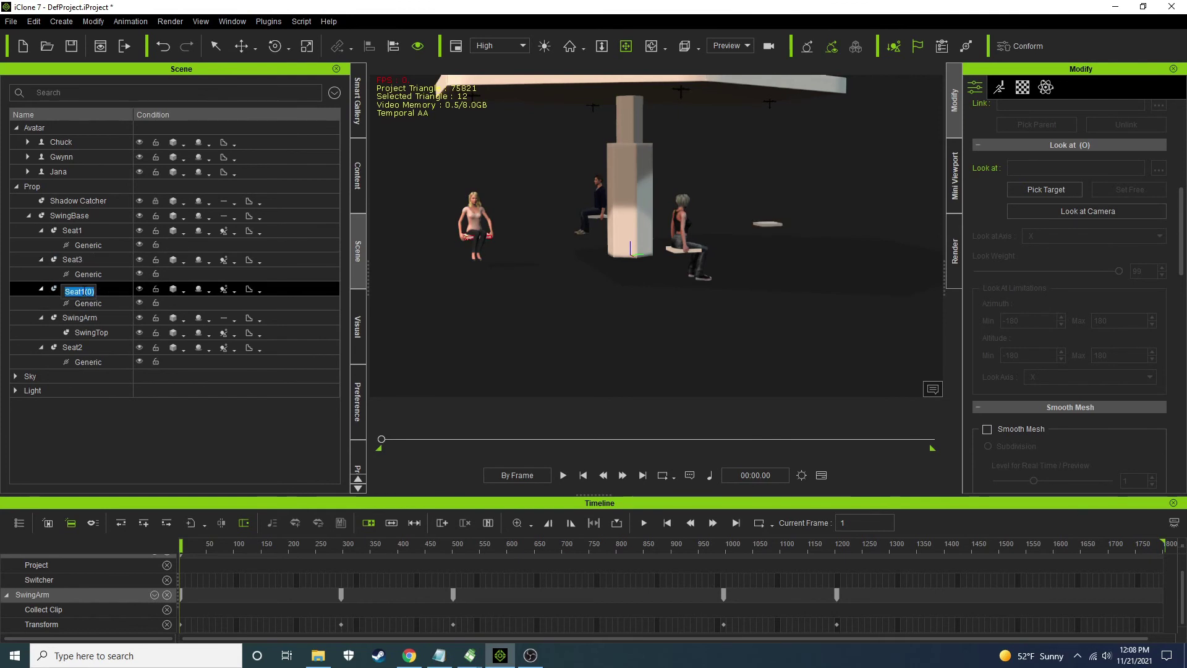
key("Return")
Set the physics damping of Seat4 to 45 and of Seat3 to 23
left_click(1045, 87)
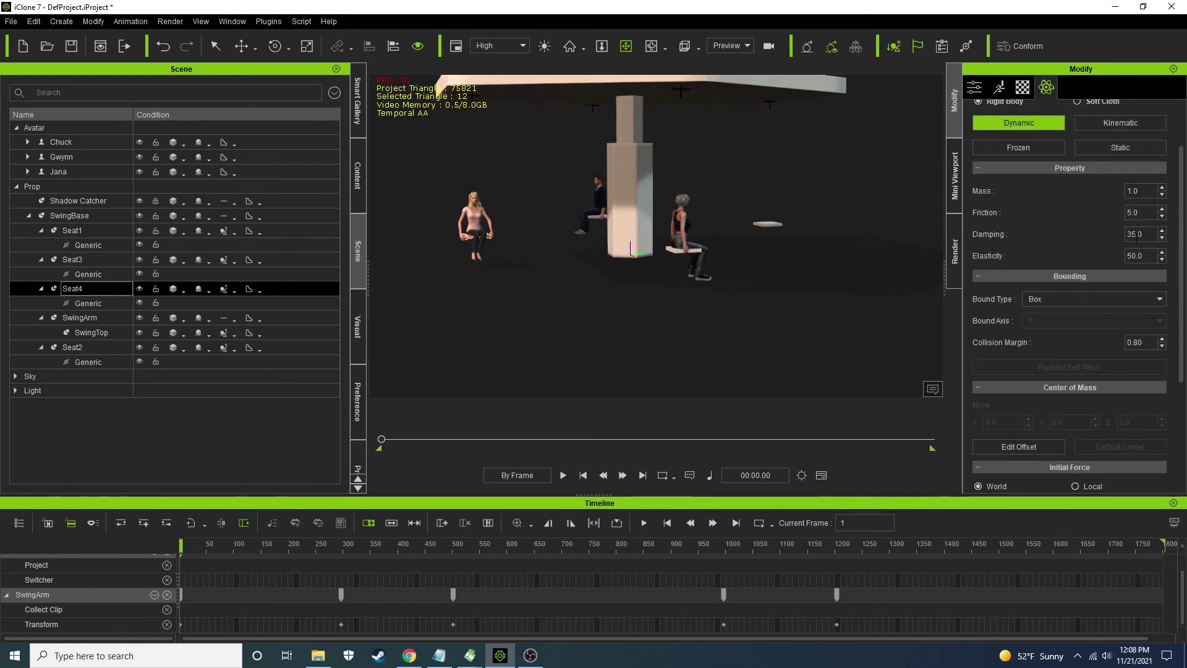
type("45")
left_click(72, 259)
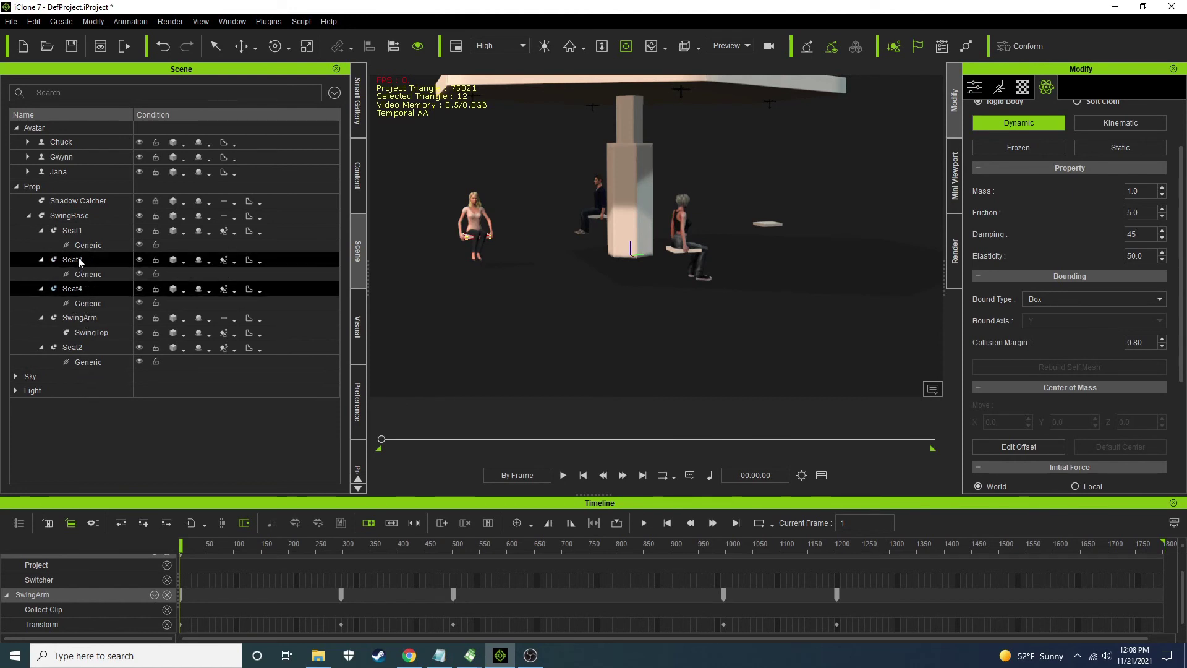
left_click(1140, 233)
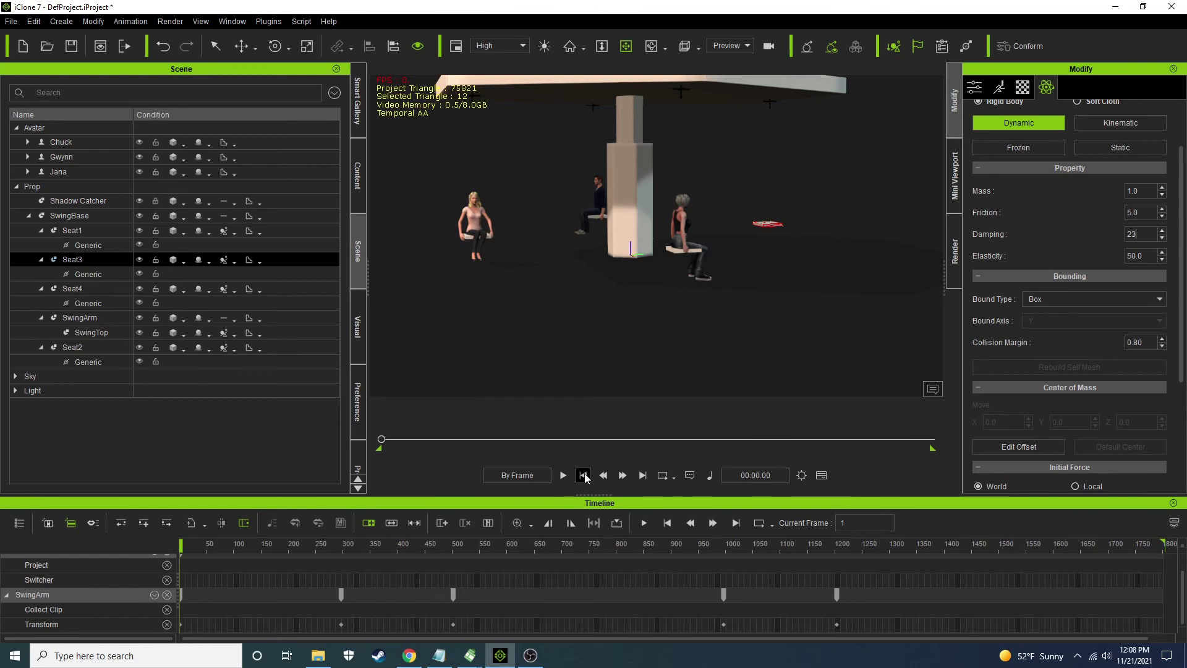
Play the swing simulation through to the end, watching the riders from several angles, and return to the first frame
left_click(563, 475)
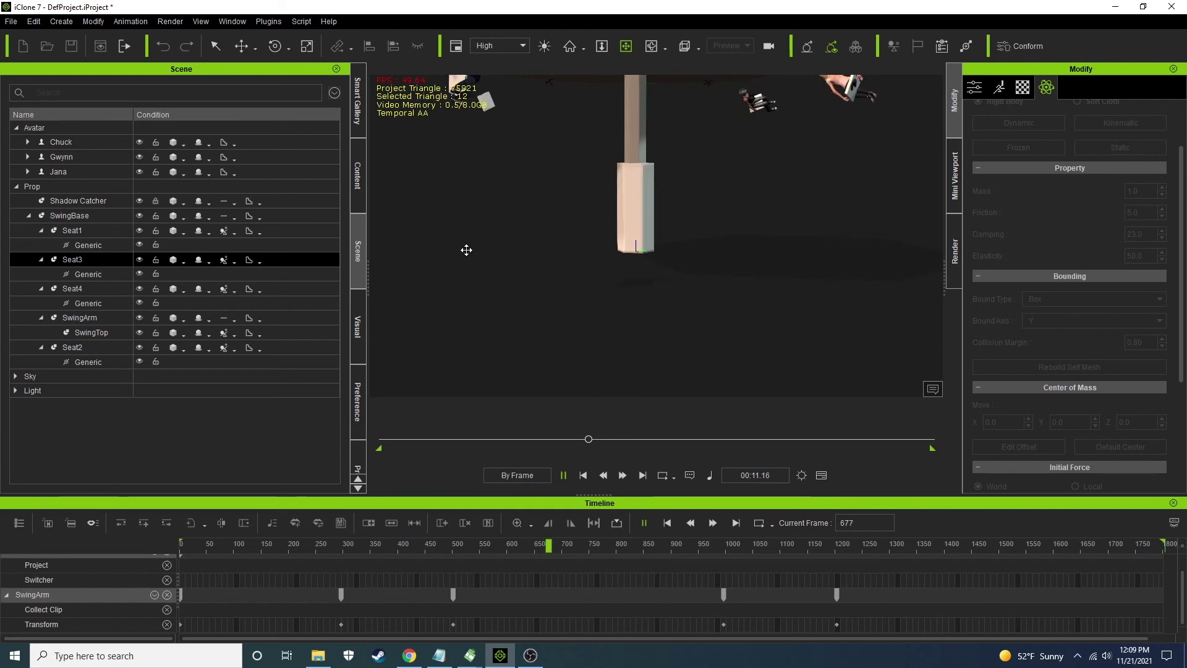
left_click_drag(535, 278, 573, 340)
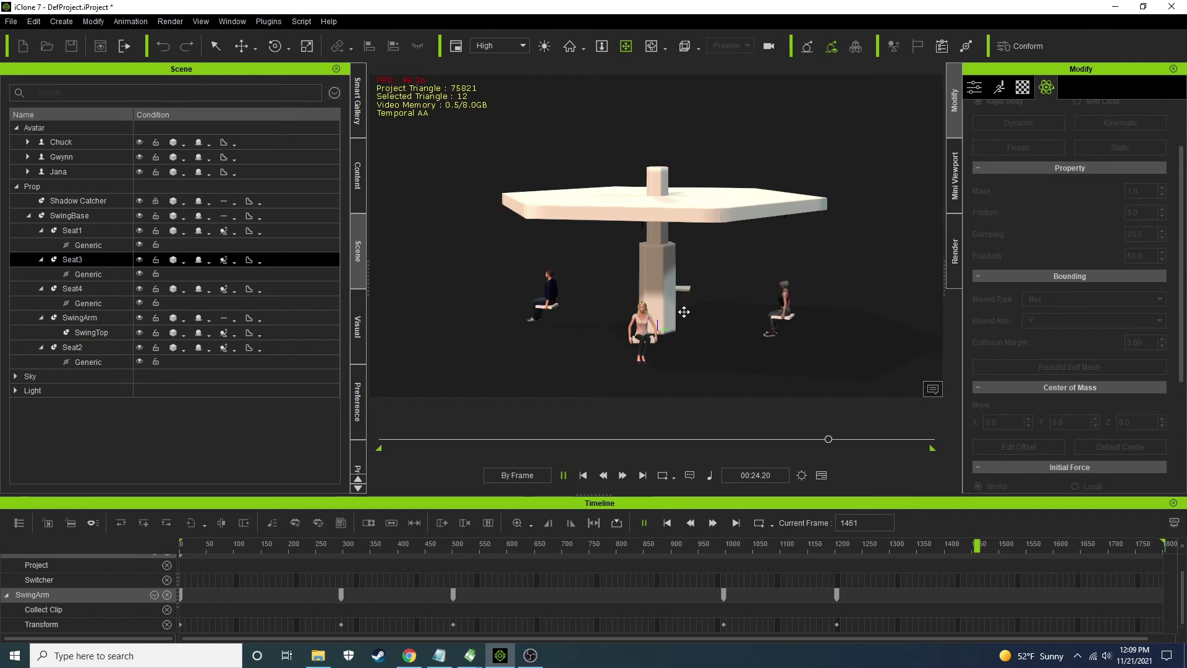
right_click_drag(628, 342, 703, 322)
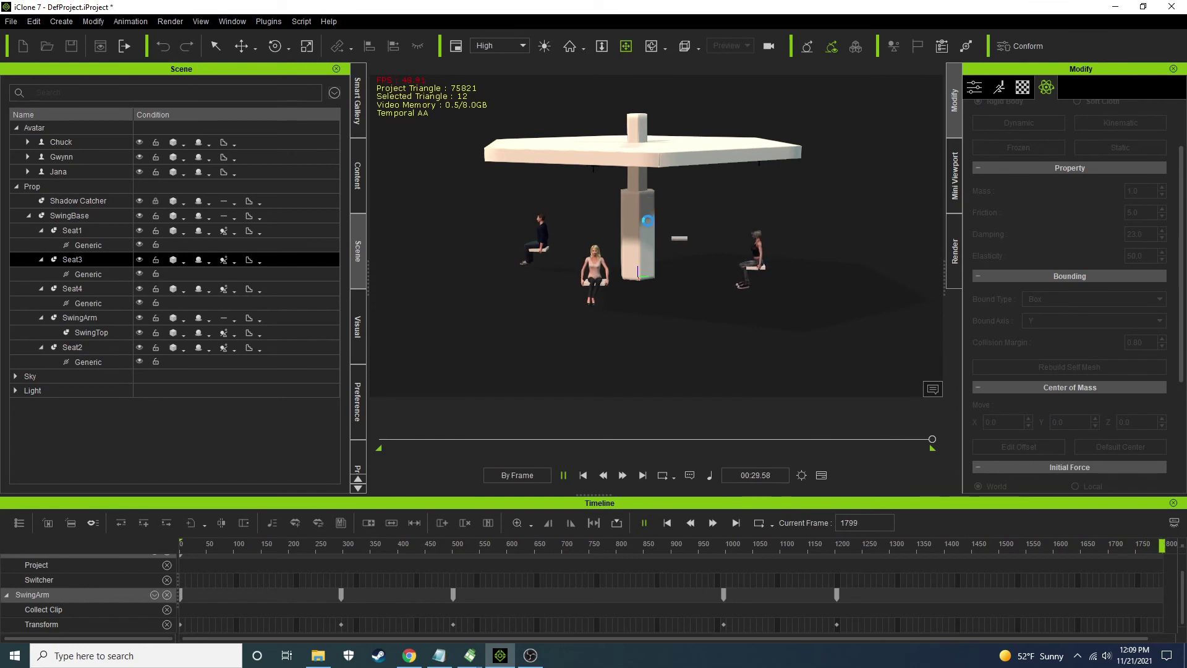
left_click_drag(933, 441, 343, 436)
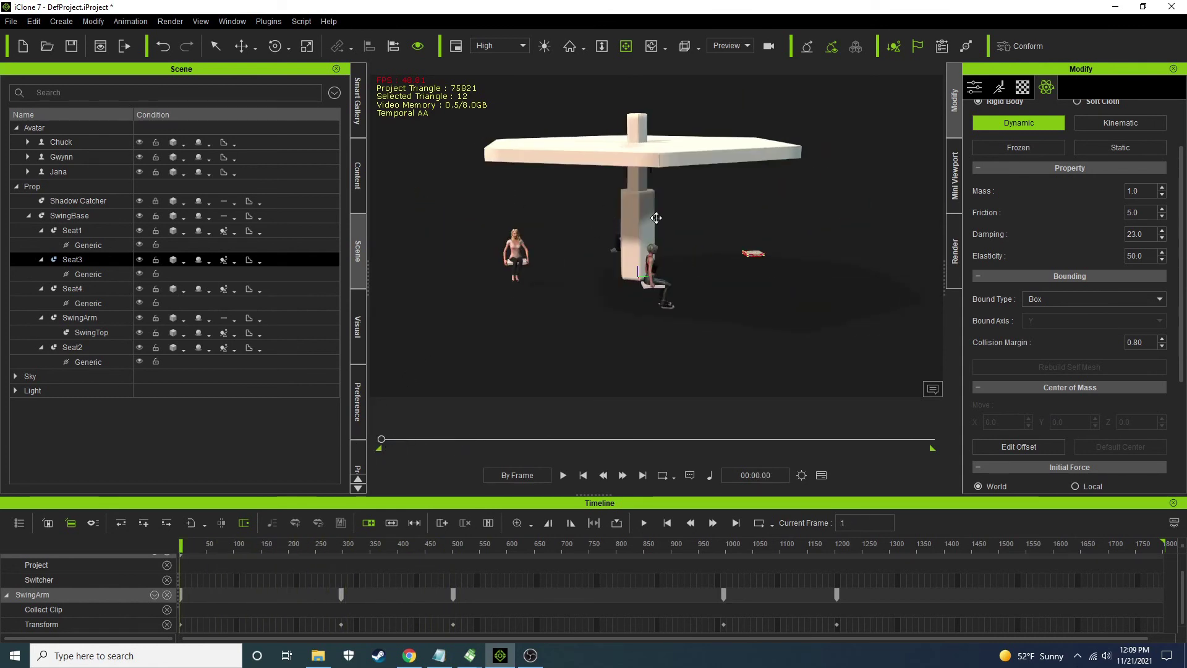
right_click_drag(703, 254, 662, 235)
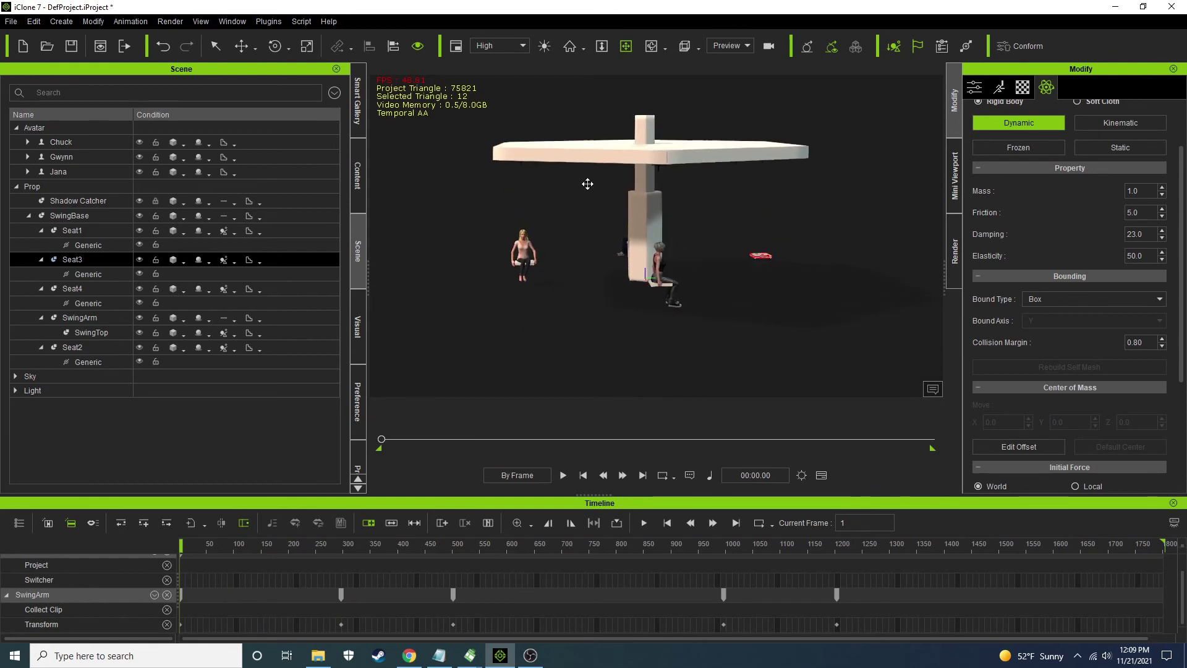
Search the custom set library for "swing" and add the Swing.iProp ride to the scene
left_click(358, 175)
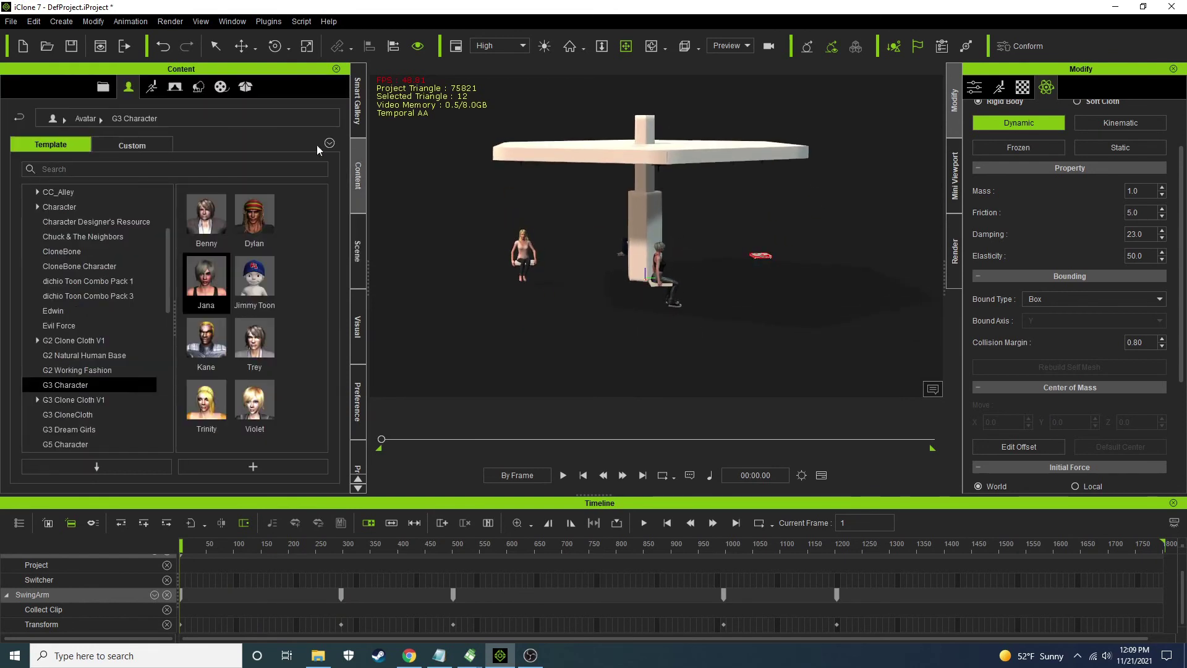
left_click(198, 88)
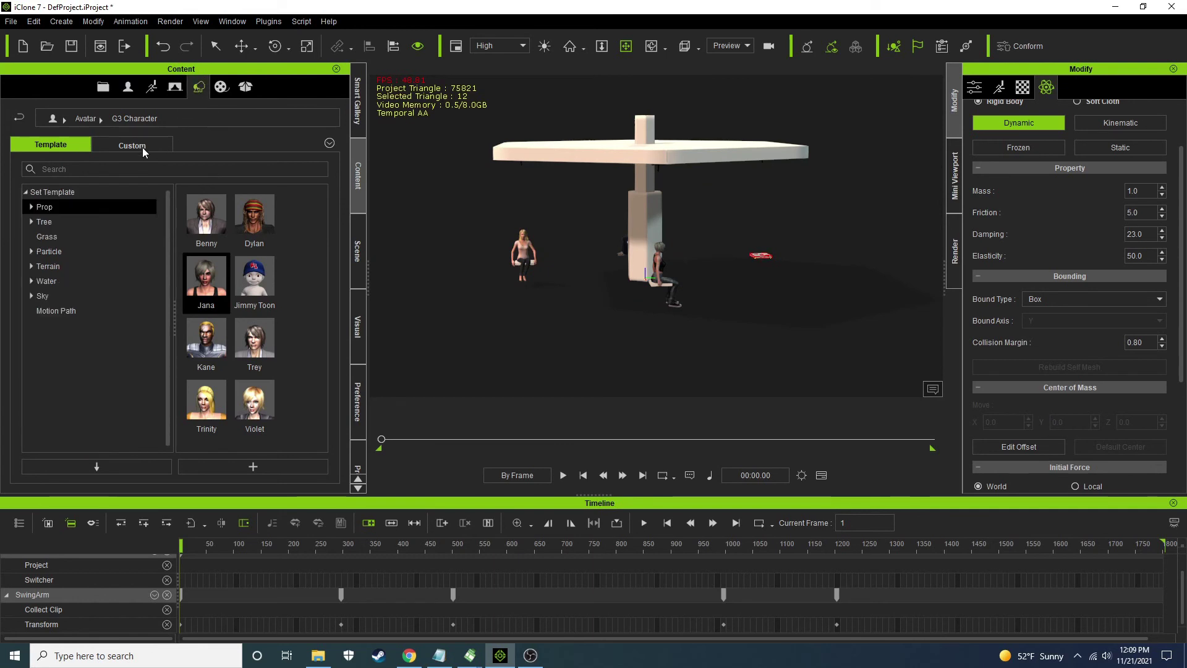
left_click(132, 146)
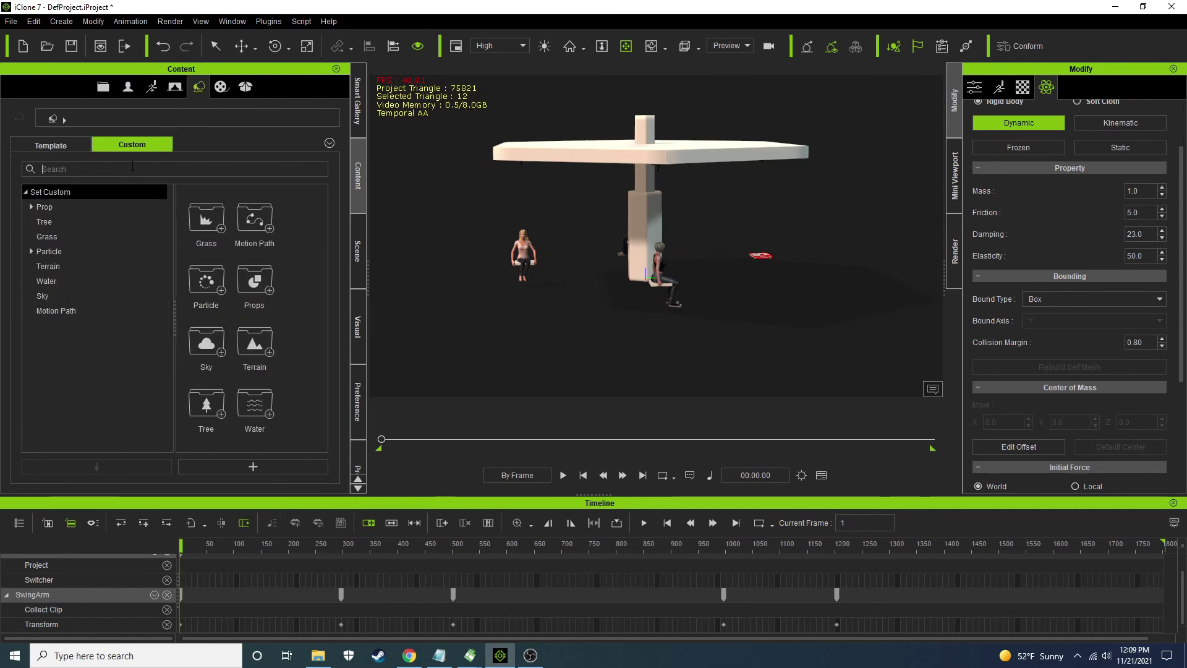
type("swing")
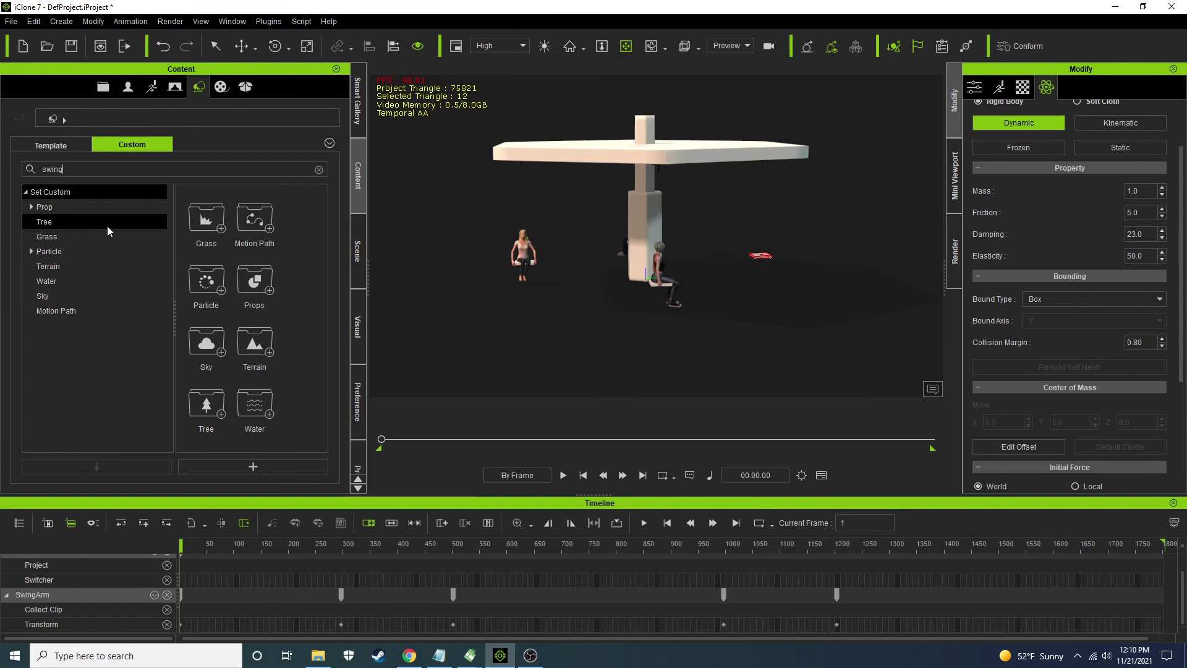
key("Return")
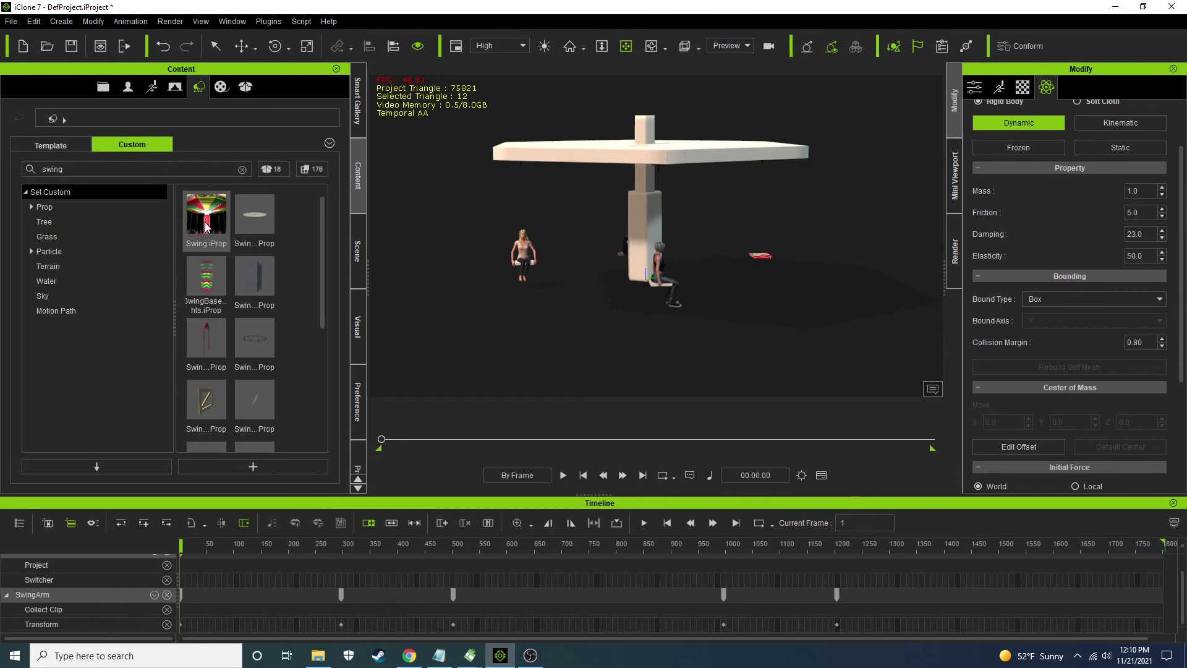
double_click(206, 227)
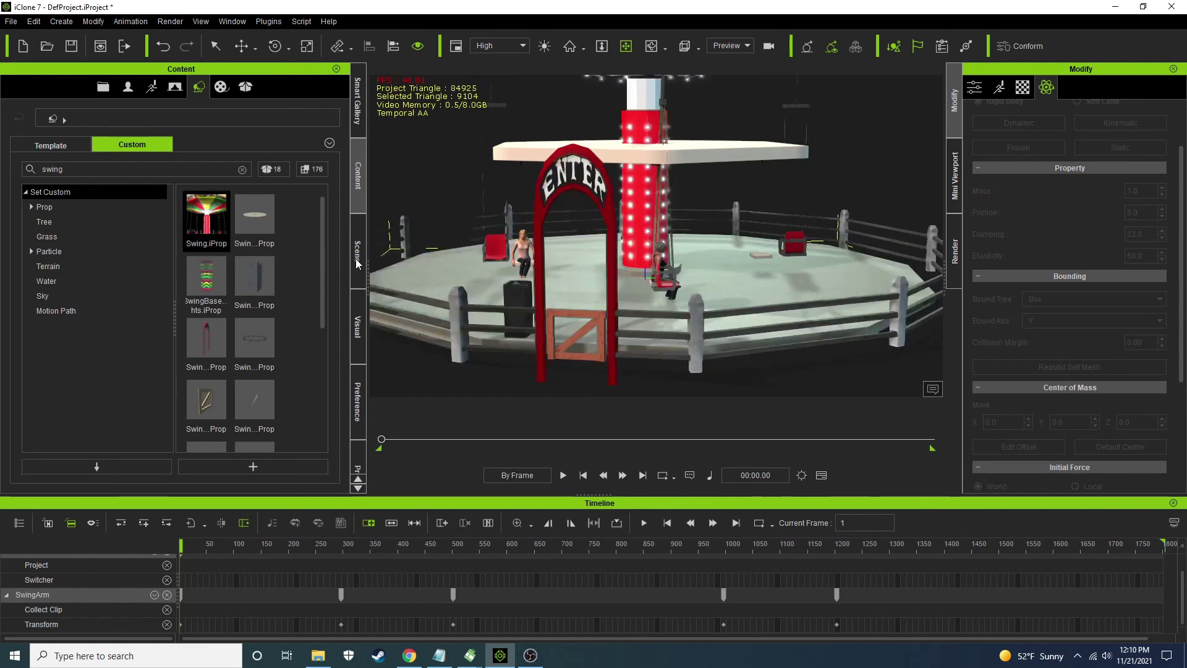
Delete the Chuck, Gwynn and Jana avatars and the SwingBase prop with its seats from the scene
left_click(356, 258)
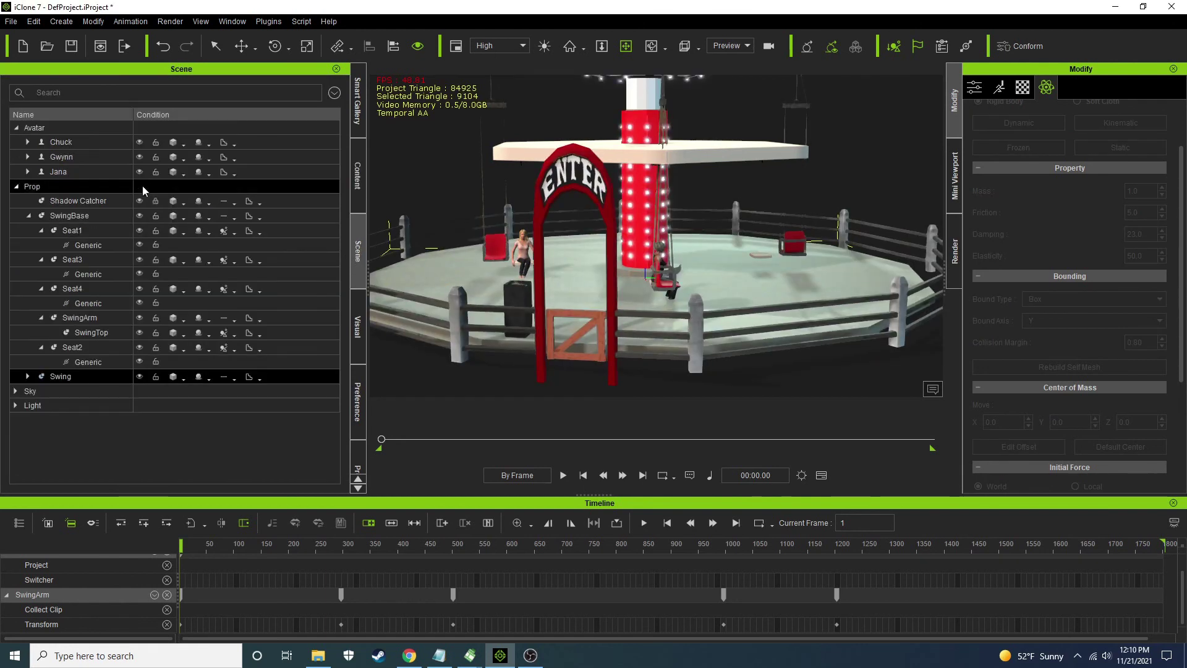
left_click(84, 143)
key("Delete")
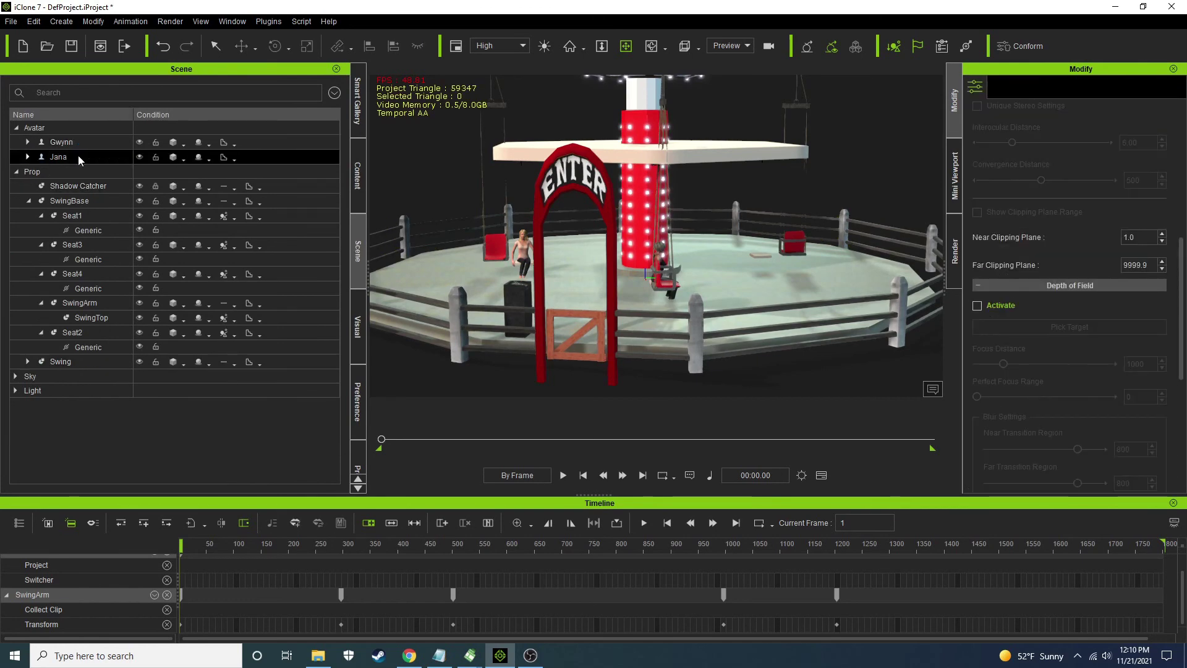
key("Delete")
left_click(78, 143)
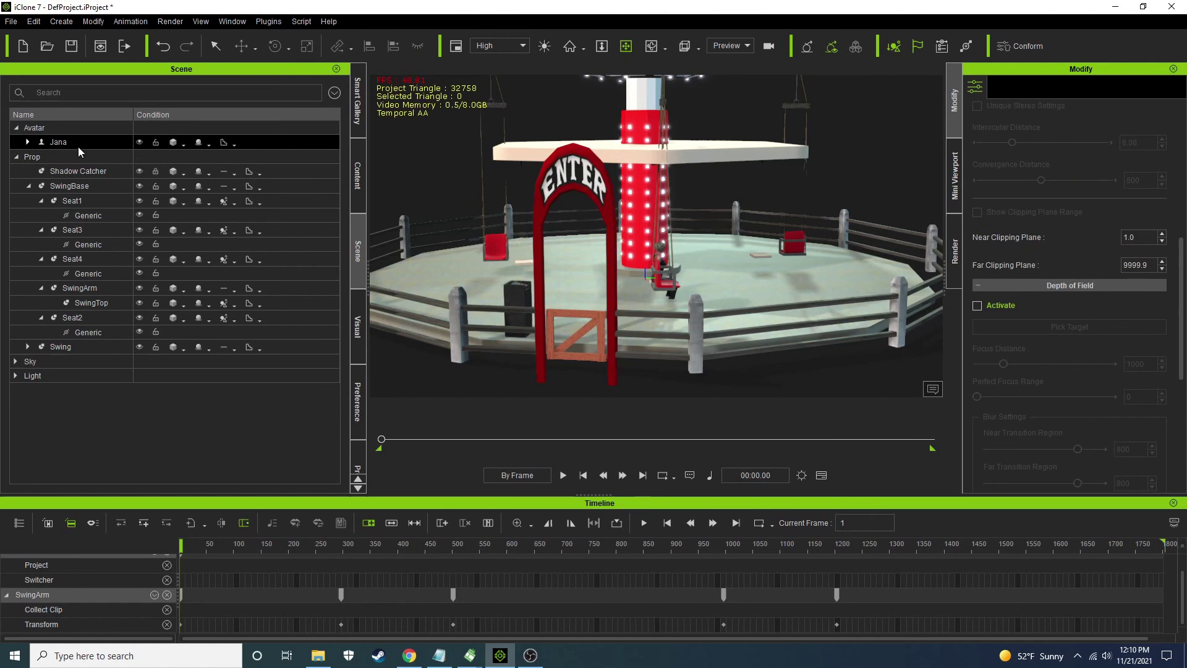
key("Delete")
left_click(73, 157)
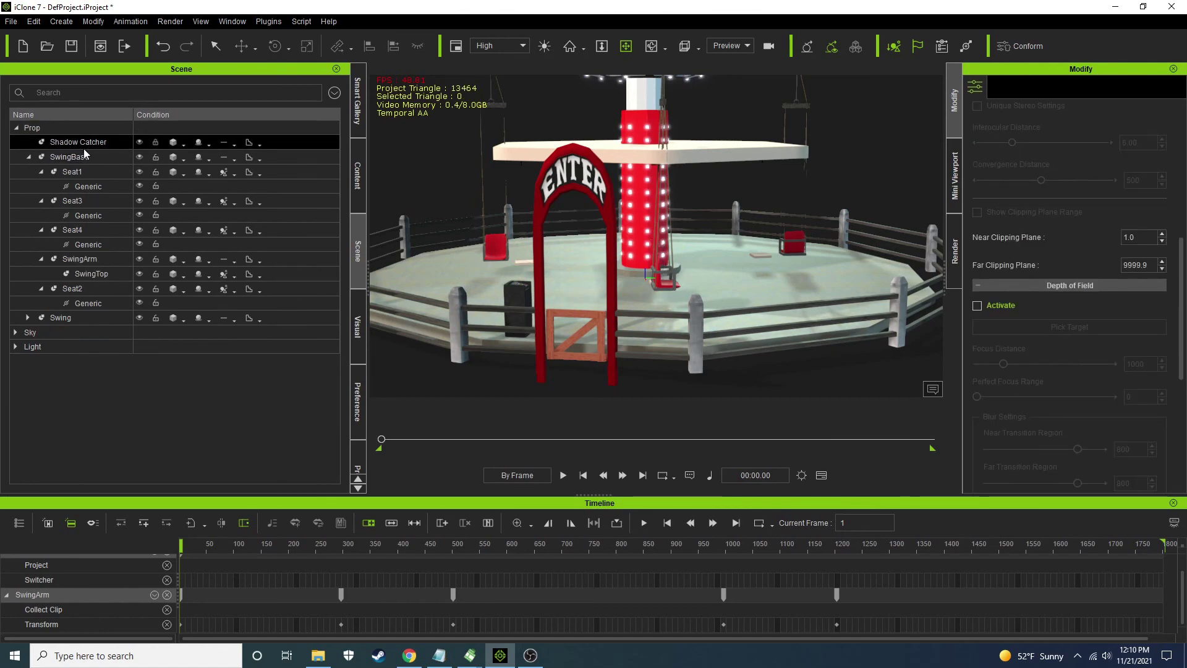
key("Delete")
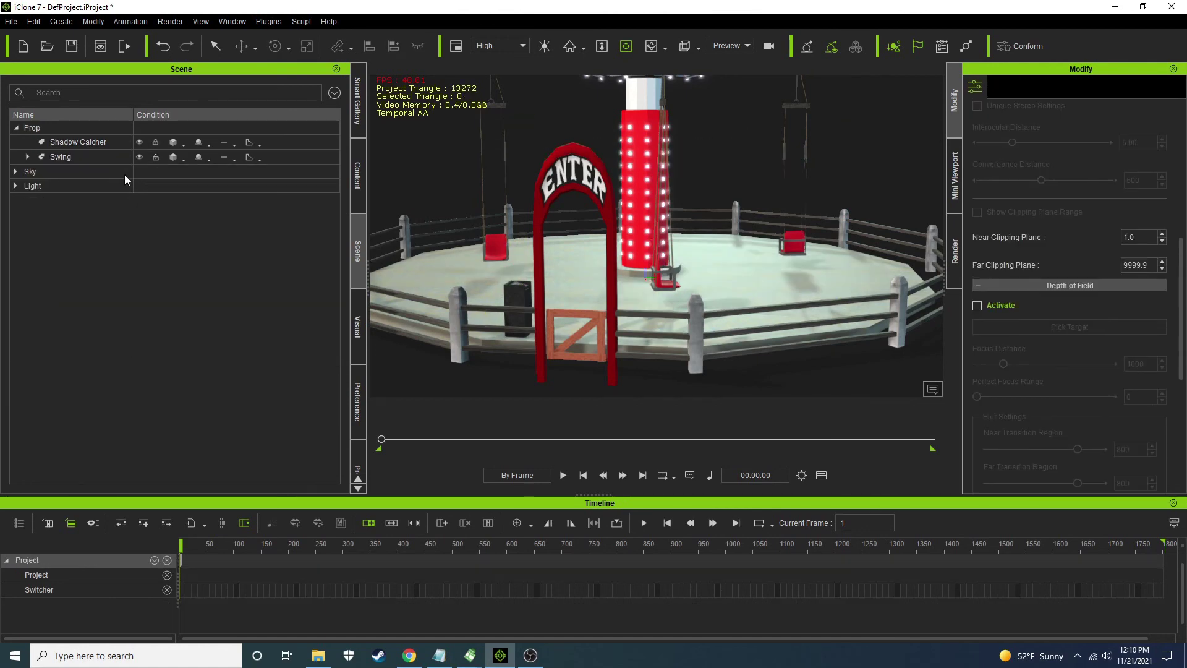
Examine the Swing prop's canopy, hanging seats, central pole and fence from several angles
scroll(705, 322, "down", 5)
right_click_drag(681, 166, 647, 128)
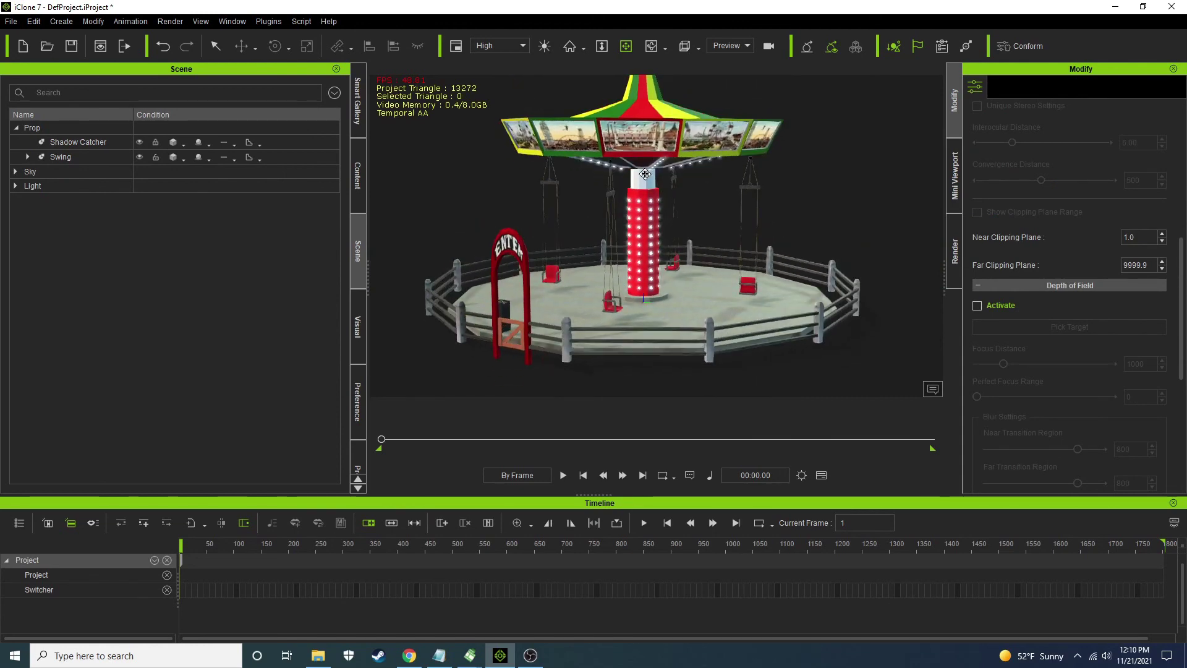
scroll(552, 163, "up", 3)
right_click_drag(552, 163, 568, 139)
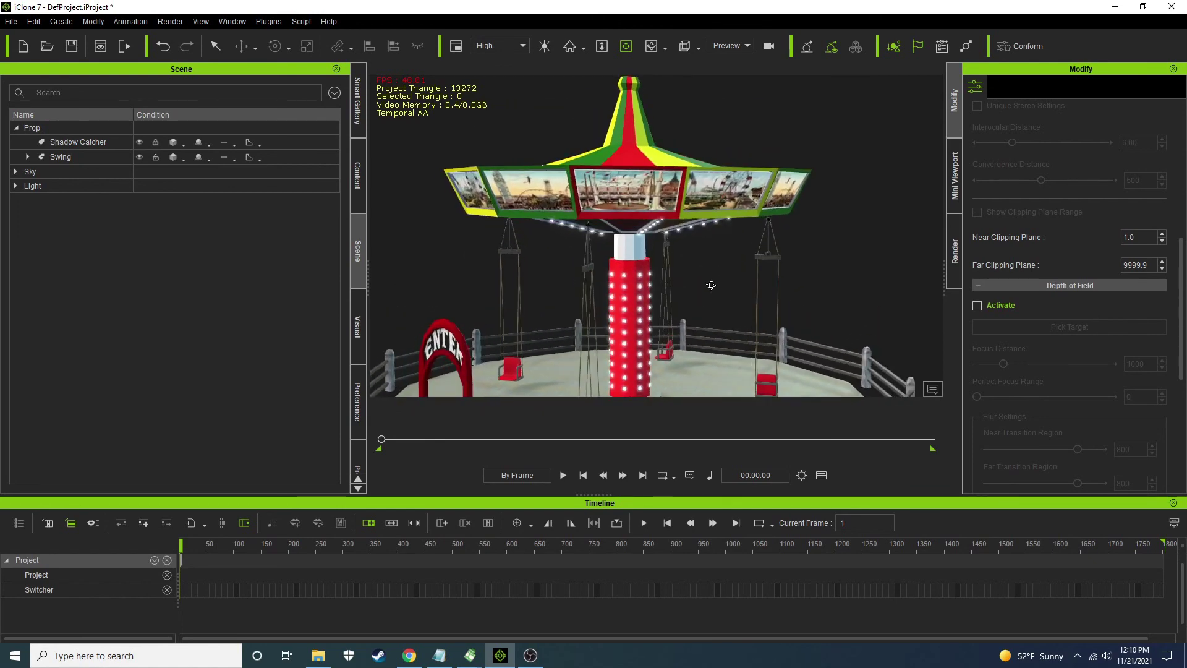
middle_click_drag(711, 297, 692, 216)
scroll(760, 224, "up", 5)
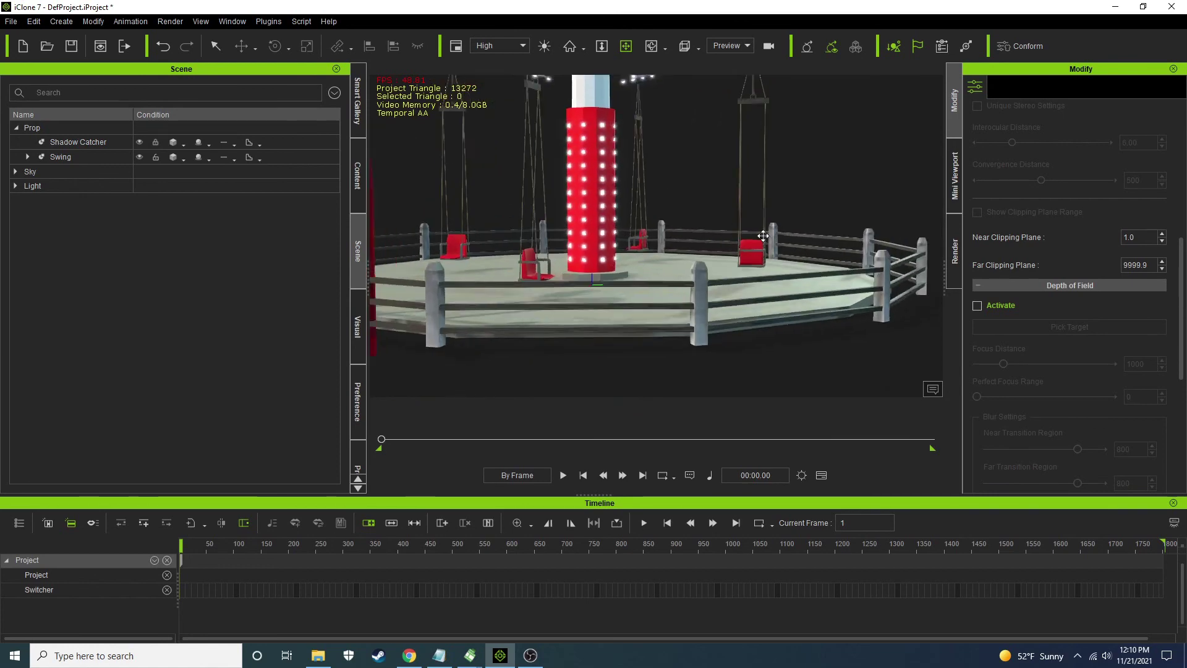
scroll(569, 267, "up", 5)
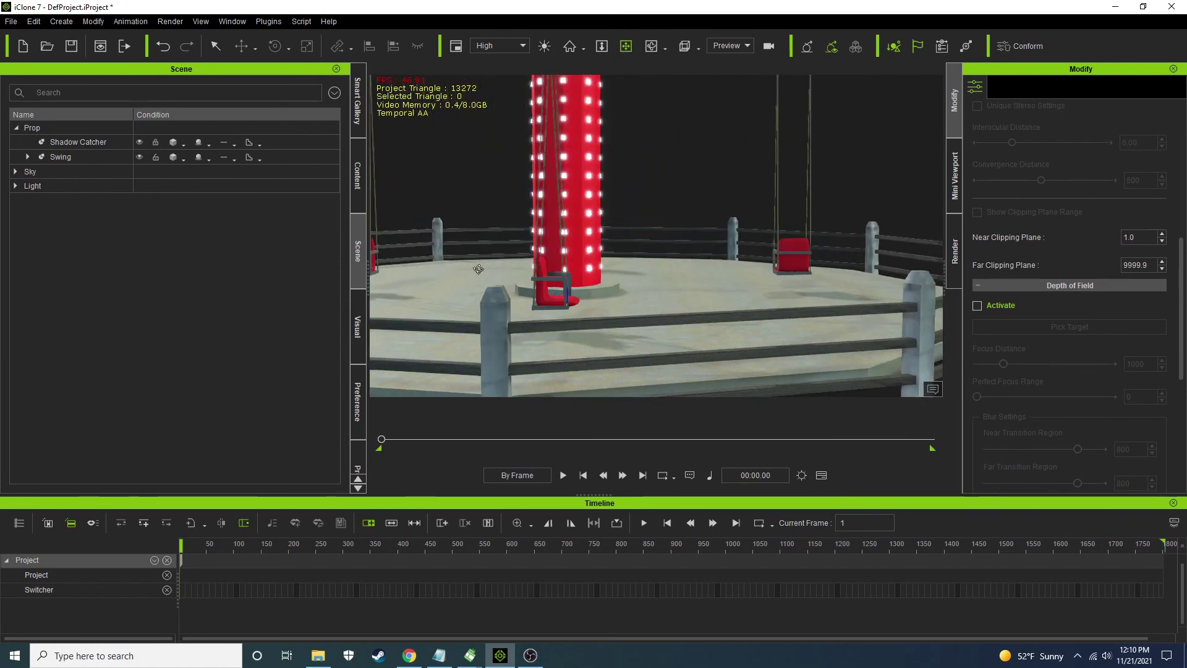
right_click_drag(509, 356, 564, 166)
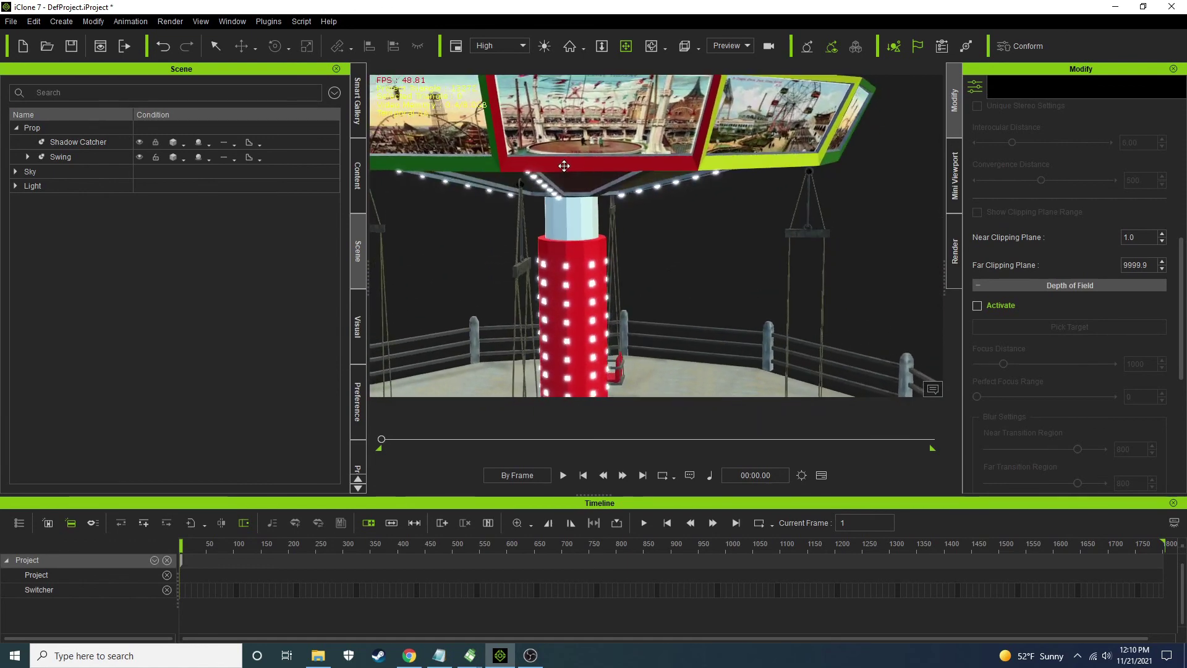
Expand the Swing prop's hierarchy in the scene list through SwingShaft and ShaftExtension down to SwingTop
left_click(35, 160)
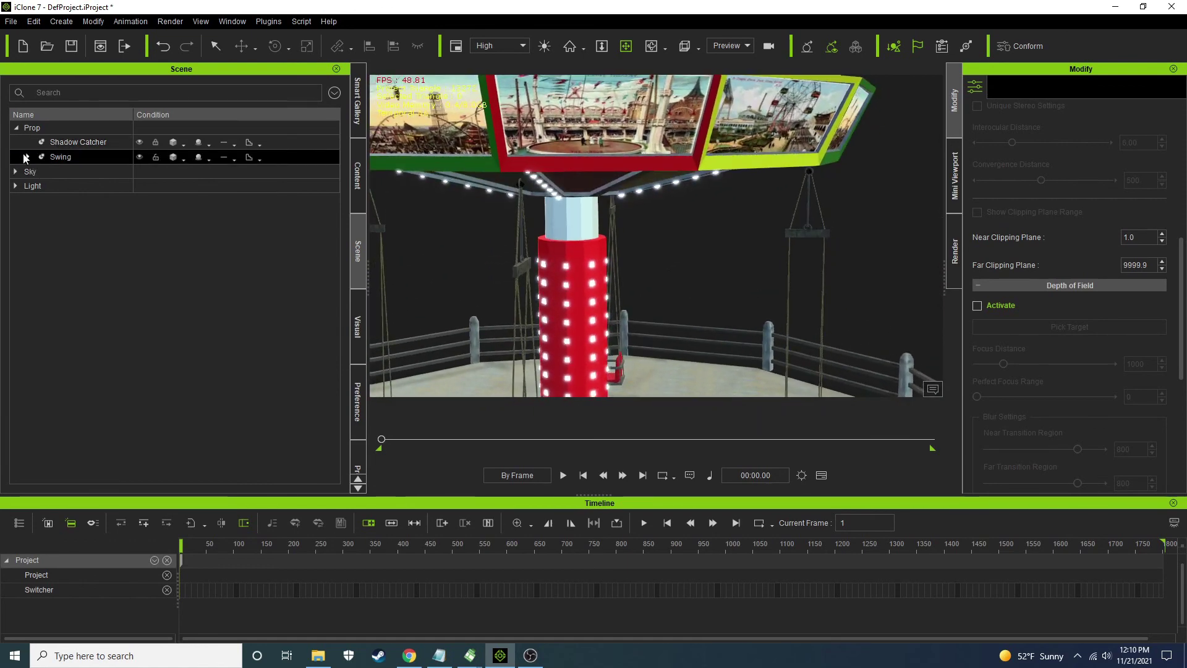
left_click(27, 157)
left_click(38, 186)
left_click(43, 172)
left_click(37, 187)
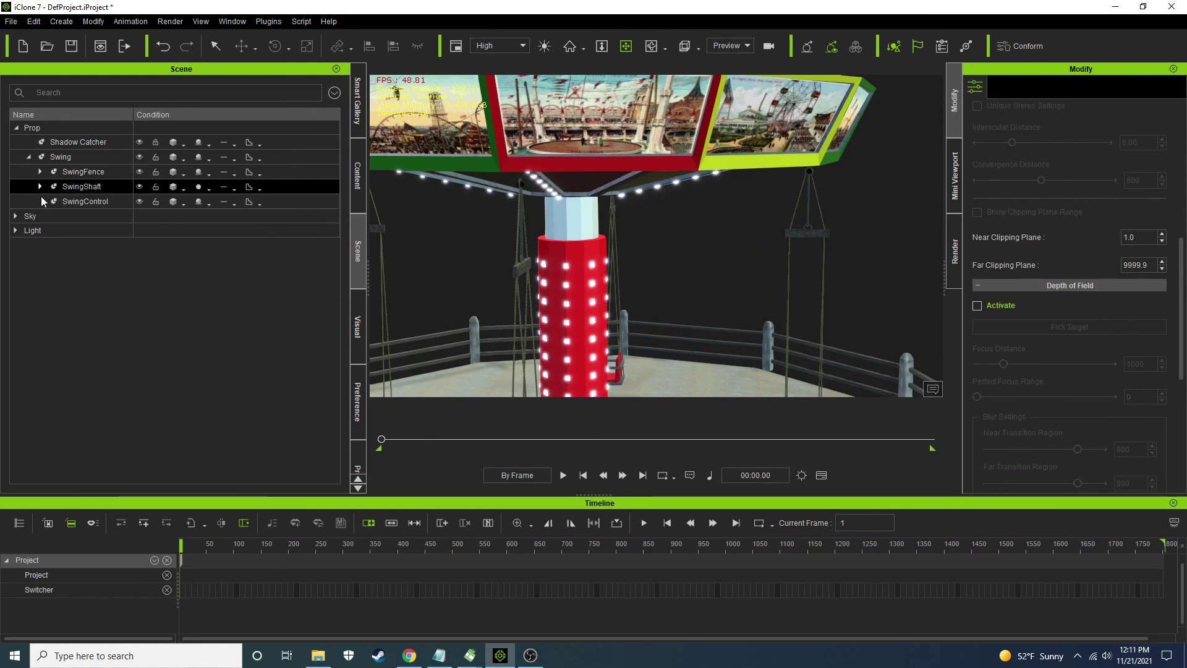
left_click(46, 202)
left_click(42, 186)
left_click(34, 172)
left_click(40, 187)
left_click(39, 186)
left_click(54, 202)
left_click(54, 202)
Expand SwingTop and its first seat, SwingSeat4, and select that seat's Cone_Twist constraint
left_click(64, 216)
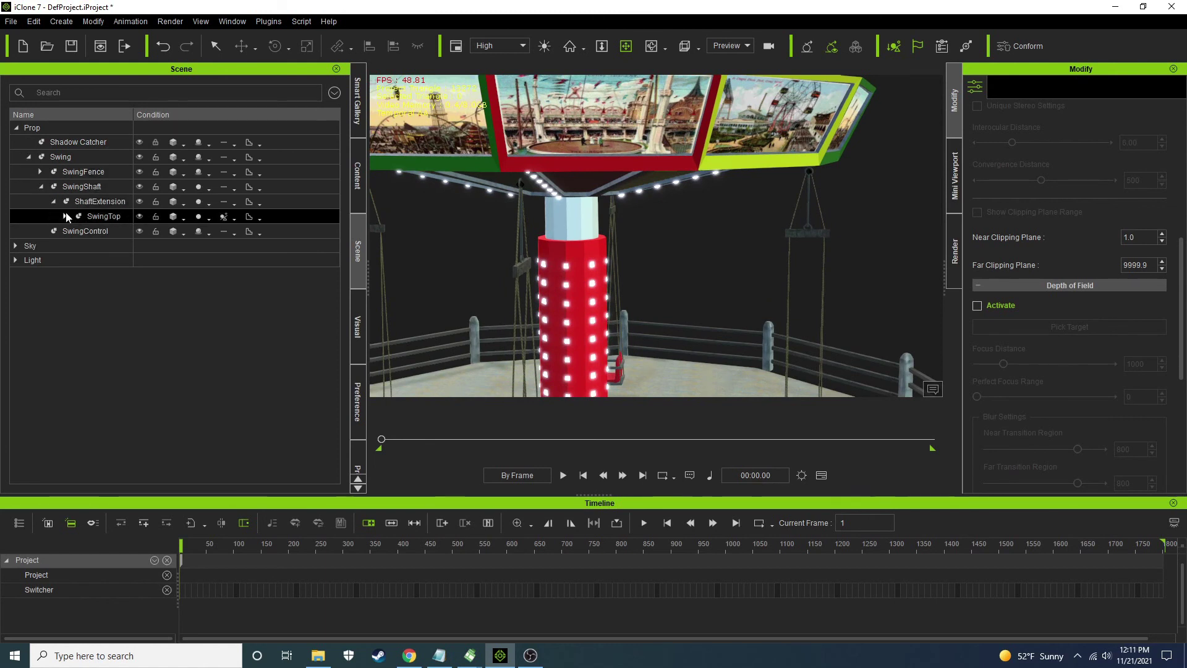
left_click(65, 216)
left_click(109, 234)
left_click(77, 231)
left_click(115, 245)
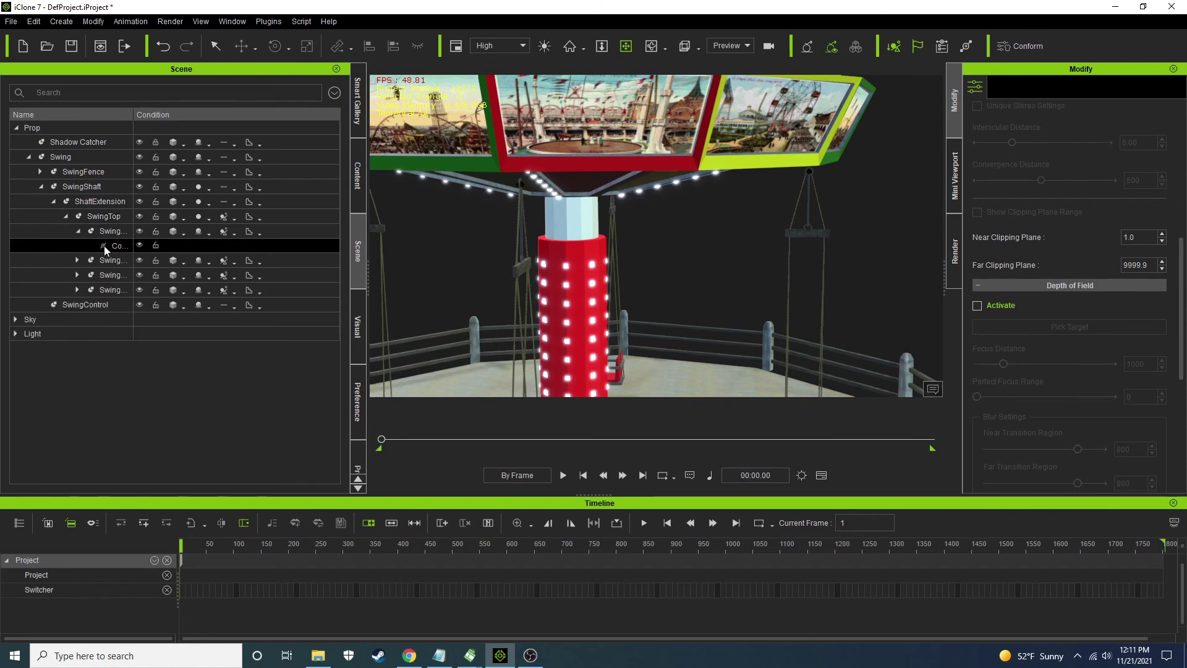
Examine where the selected constraint attaches the hanging seat's ropes beneath the canopy, up close and from farther away
right_click_drag(535, 218, 567, 260)
scroll(567, 259, "up", 5)
middle_click_drag(567, 260, 530, 252)
scroll(530, 252, "down", 10)
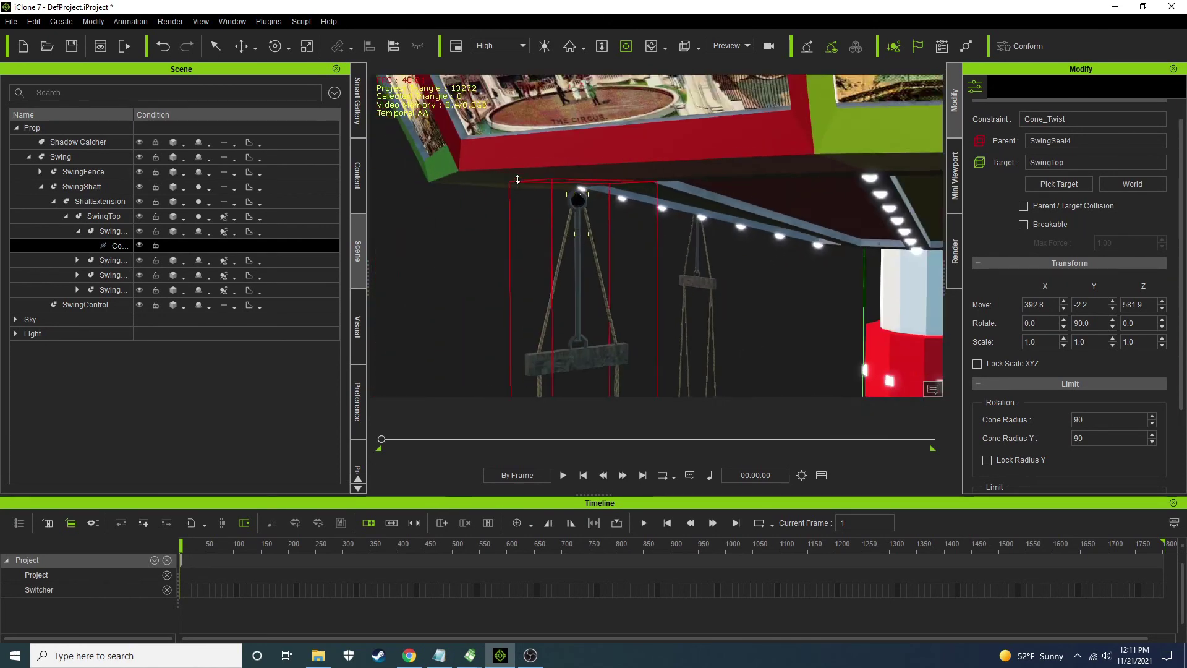
middle_click_drag(527, 259, 857, 305)
scroll(546, 262, "down", 5)
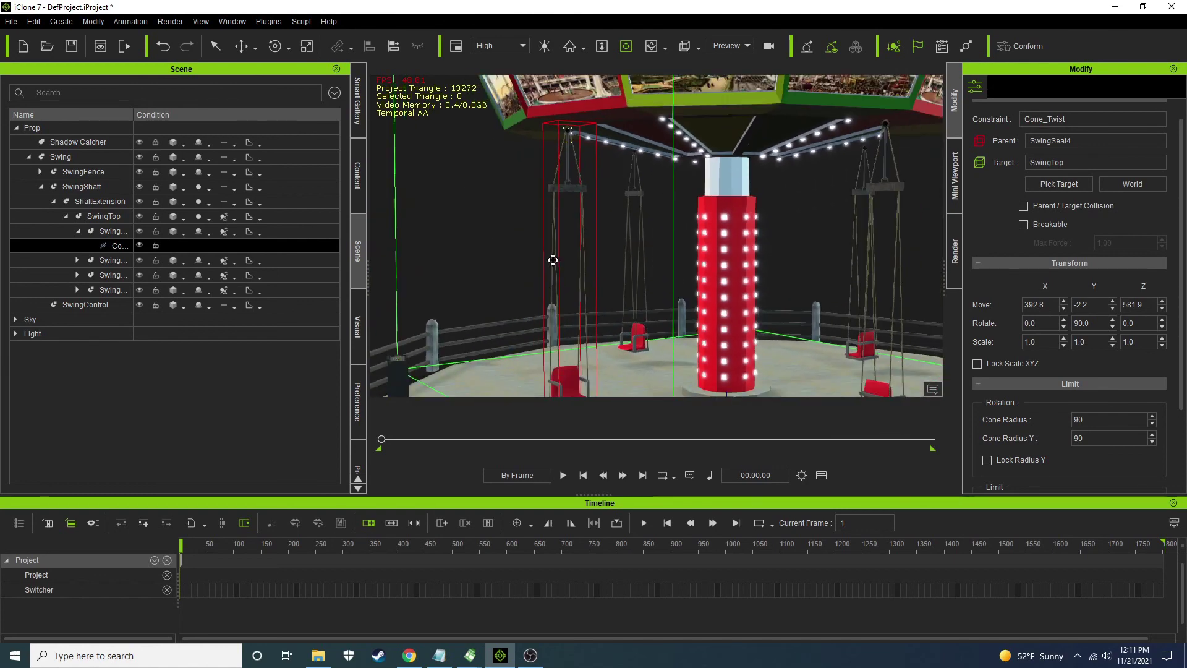
Clear the constraint selection and play the finished swing ride's simulation from the first frame with the whole ride in view
left_click(929, 278)
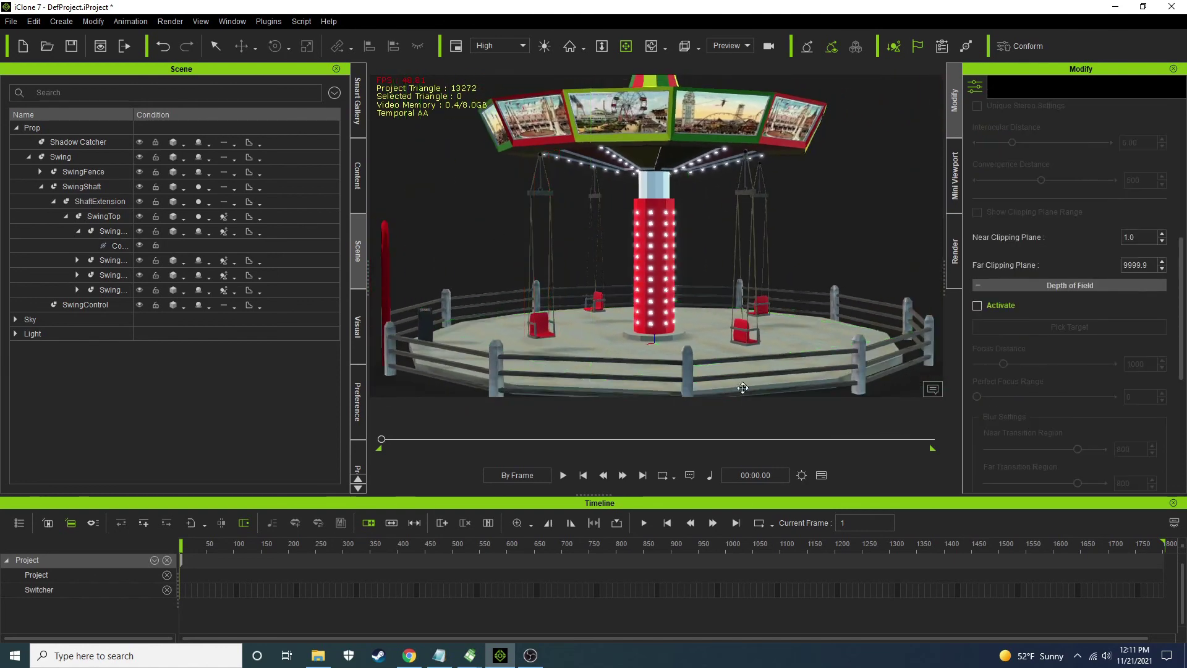
left_click(564, 476)
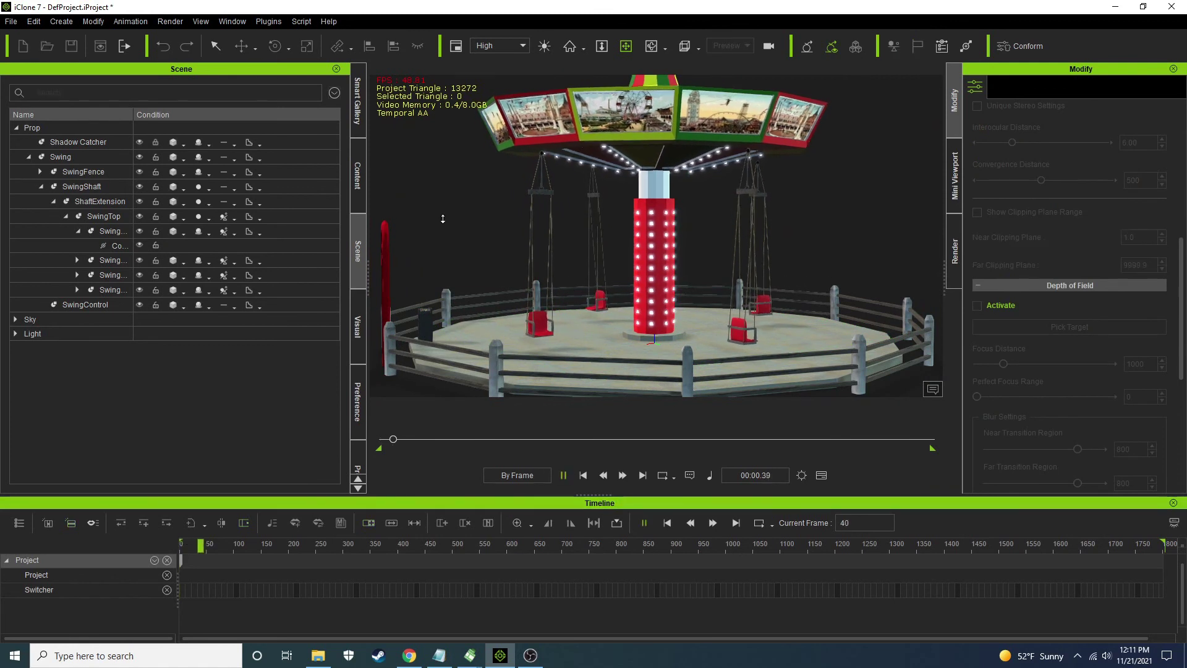